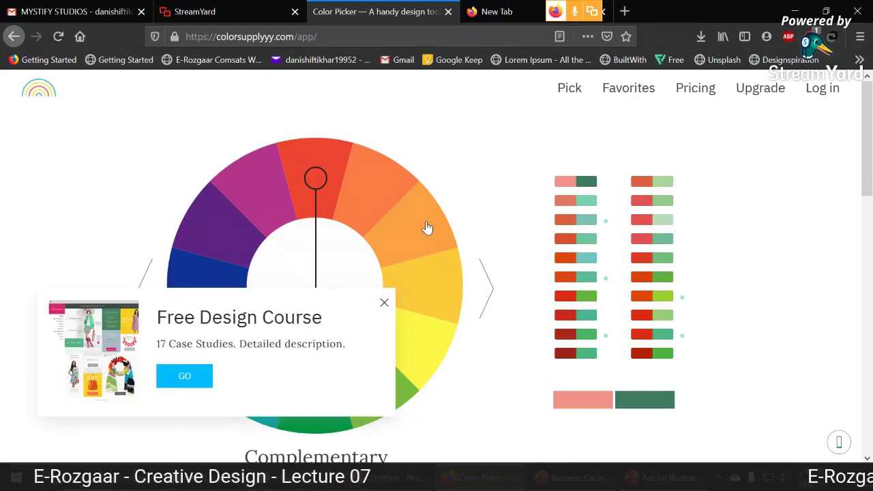
Close the design course popup and apply the red-and-teal palette to the previews.
{"action": "left_click", "coordinate": [384, 304]}
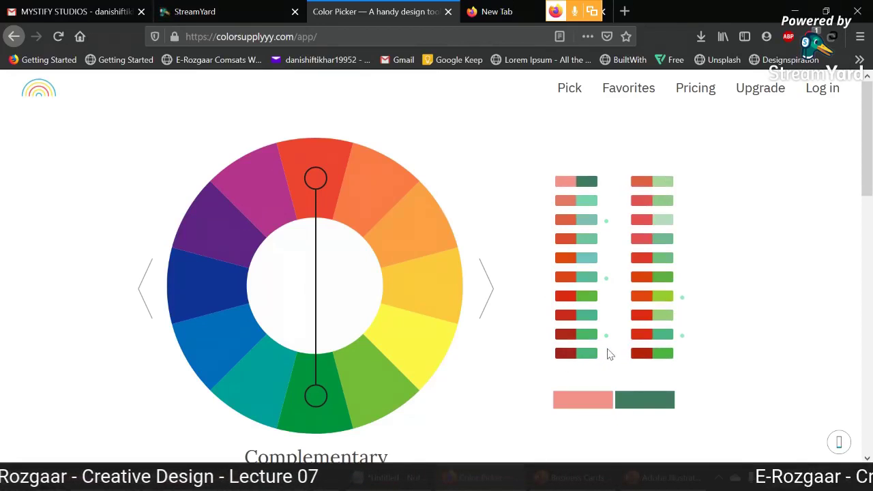
{"action": "left_click", "coordinate": [582, 258]}
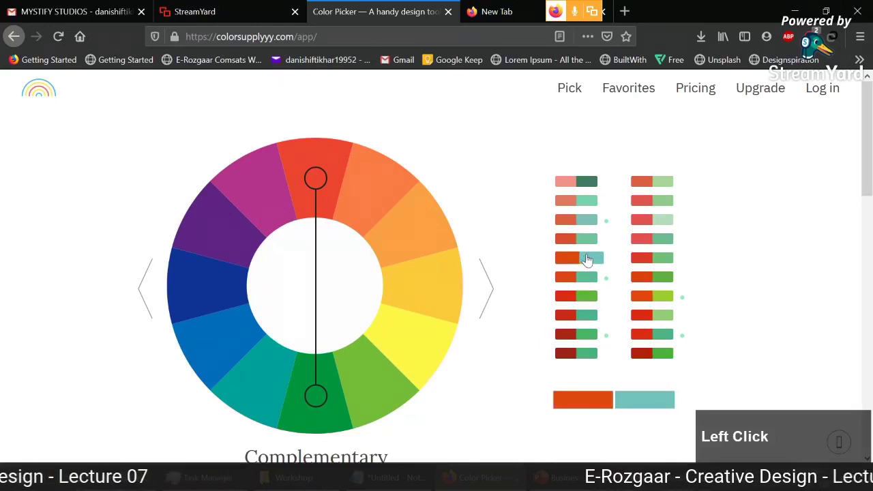
{"action": "scroll", "coordinate": [584, 261], "scroll_direction": "down", "scroll_amount": 2}
{"action": "scroll", "coordinate": [585, 260], "scroll_direction": "down", "scroll_amount": 2}
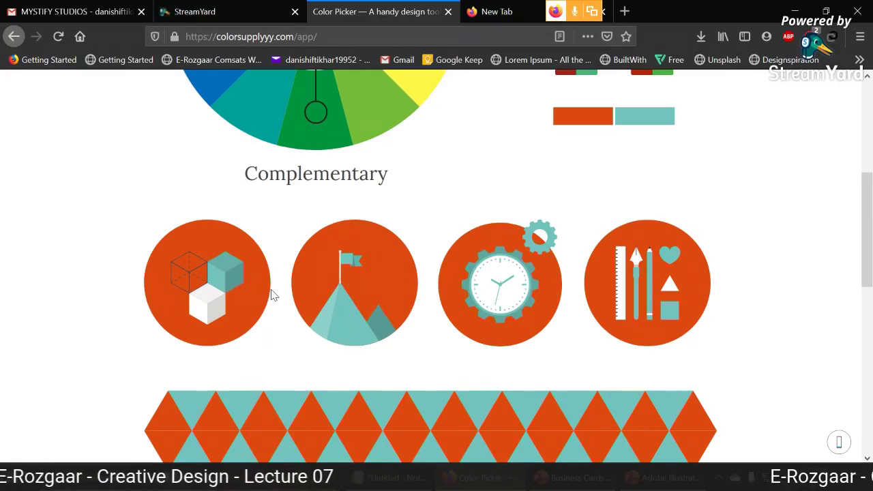
Review the previews, then move the complementary pair to yellow and purple.
{"action": "scroll", "coordinate": [102, 318], "scroll_direction": "down", "scroll_amount": 4}
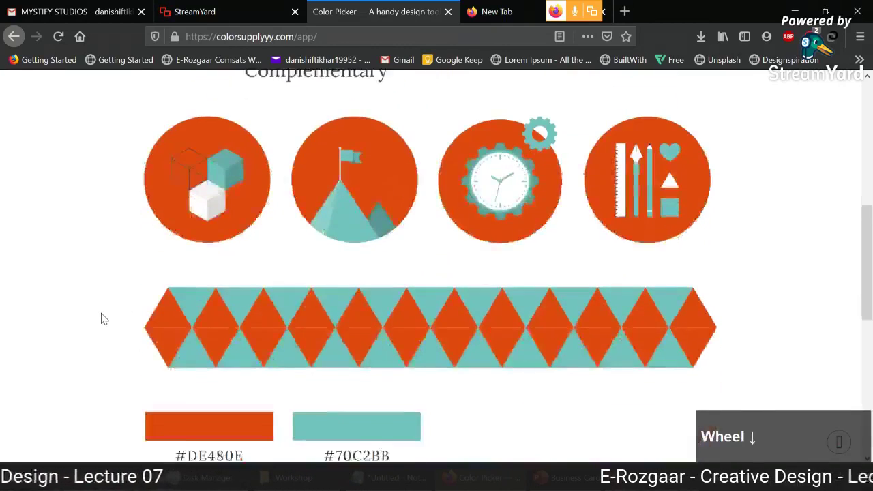
{"action": "scroll", "coordinate": [106, 320], "scroll_direction": "down", "scroll_amount": 1}
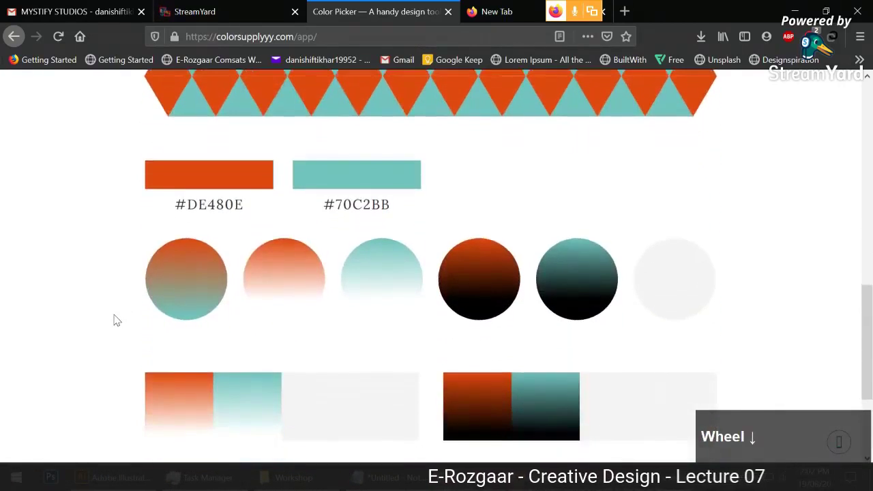
{"action": "scroll", "coordinate": [116, 320], "scroll_direction": "up", "scroll_amount": 4}
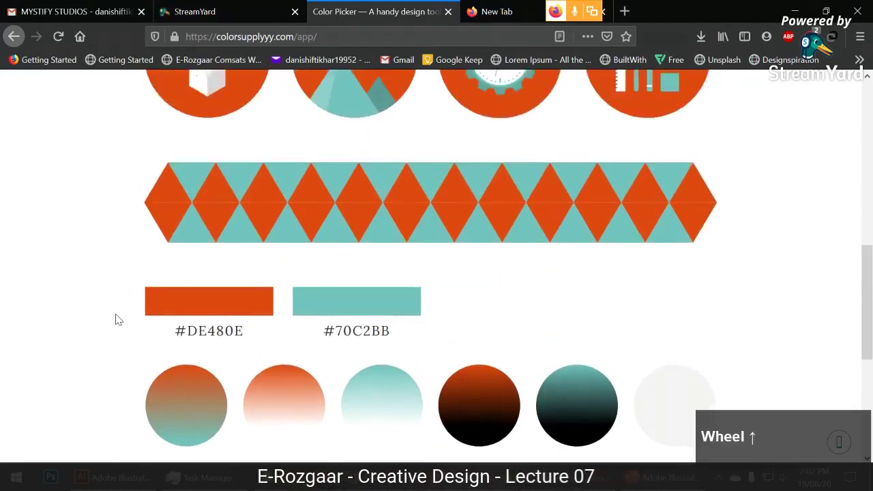
{"action": "scroll", "coordinate": [115, 320], "scroll_direction": "up", "scroll_amount": 6}
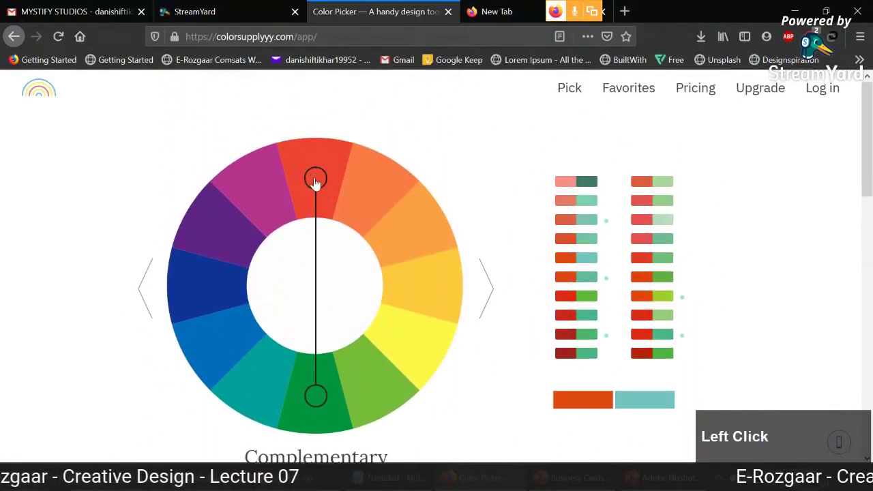
{"action": "left_click_drag", "start_coordinate": [315, 182], "coordinate": [401, 342]}
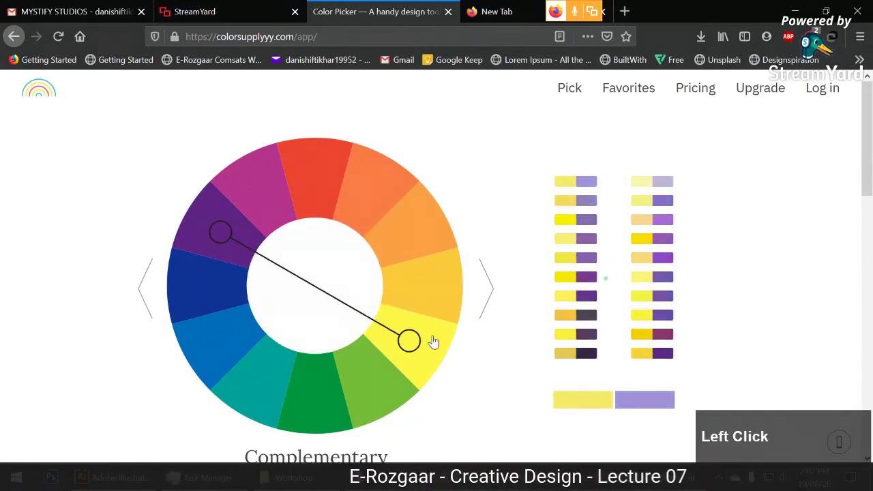
Switch to Analogous across blue to magenta and check the #EF6365, #9556FF, #313770 palette.
{"action": "left_click", "coordinate": [487, 289]}
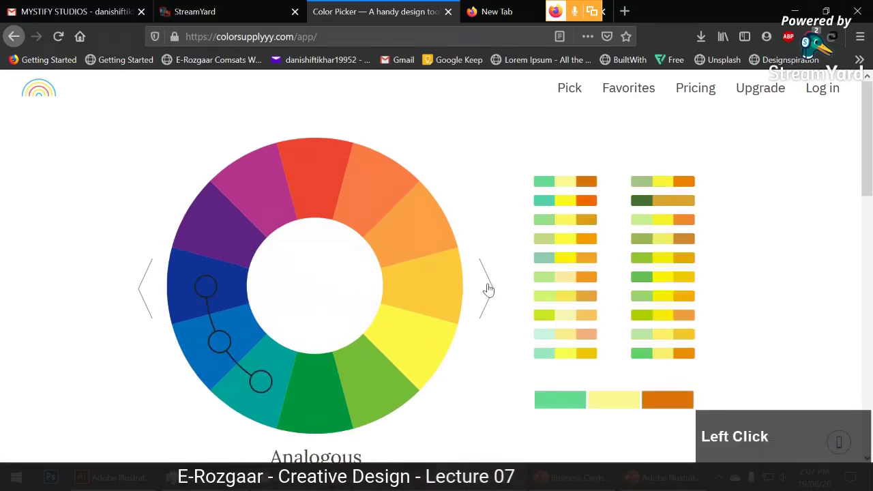
{"action": "left_click_drag", "start_coordinate": [246, 378], "coordinate": [221, 232]}
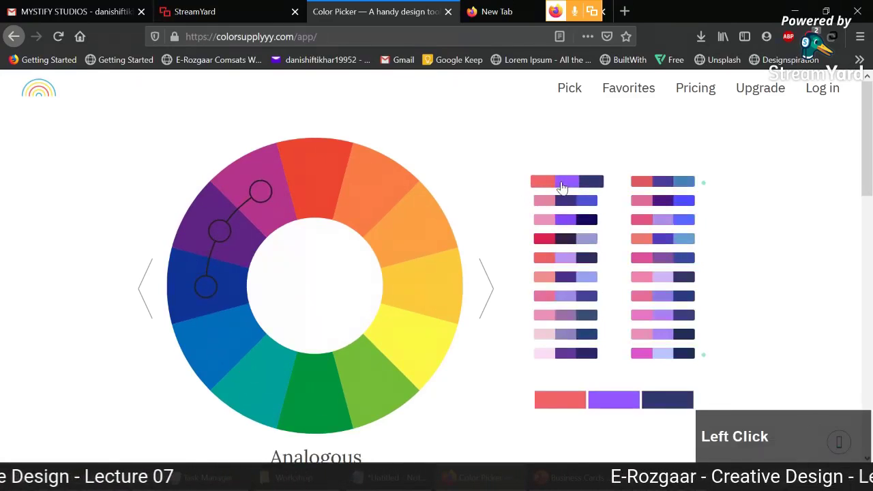
{"action": "scroll", "coordinate": [510, 228], "scroll_direction": "down", "scroll_amount": 5}
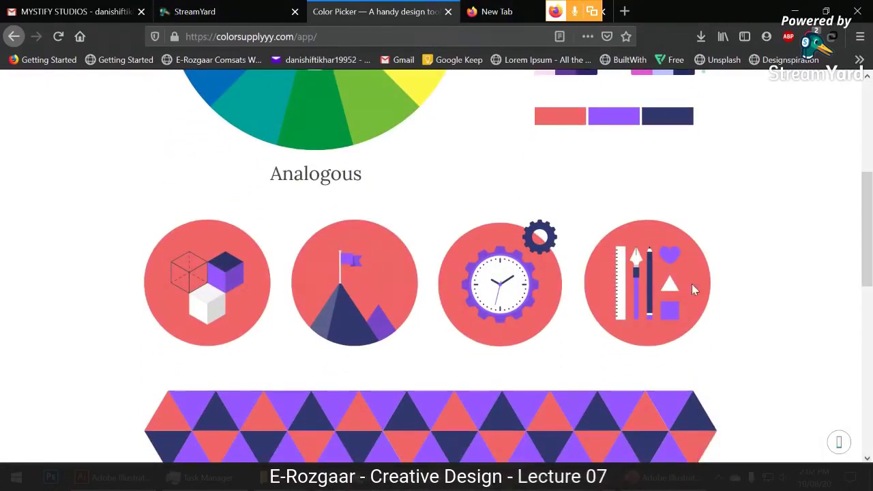
{"action": "scroll", "coordinate": [122, 293], "scroll_direction": "down", "scroll_amount": 5}
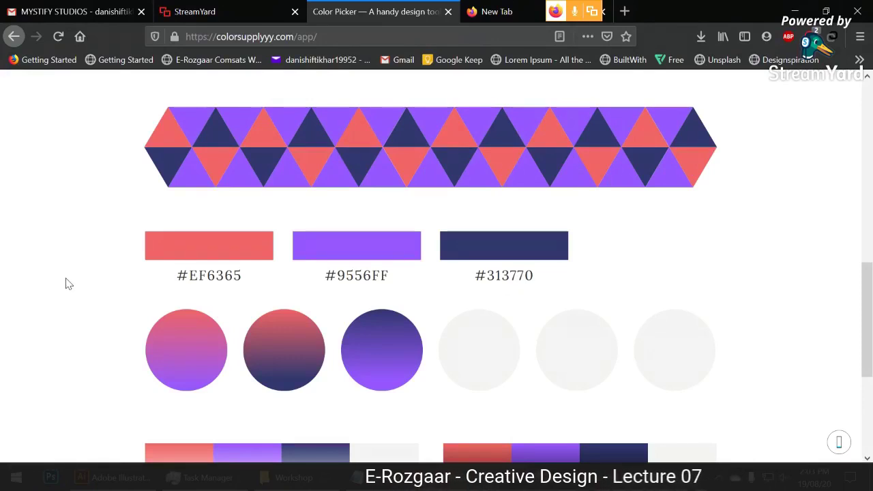
{"action": "scroll", "coordinate": [69, 284], "scroll_direction": "up", "scroll_amount": 10}
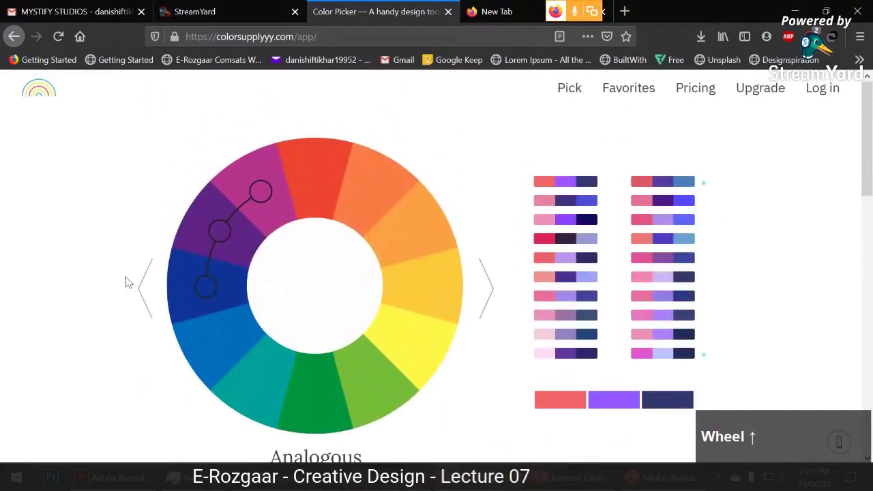
Step through the colour schemes until the Fresh scheme is active.
{"action": "left_click", "coordinate": [494, 283]}
{"action": "left_click", "coordinate": [493, 283]}
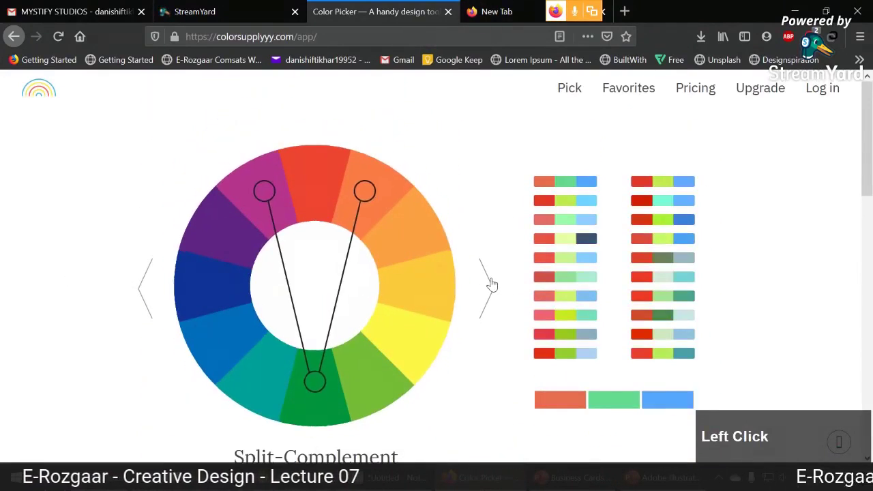
{"action": "left_click", "coordinate": [491, 284]}
{"action": "left_click", "coordinate": [491, 284]}
{"action": "scroll", "coordinate": [313, 253], "scroll_direction": "down", "scroll_amount": 2}
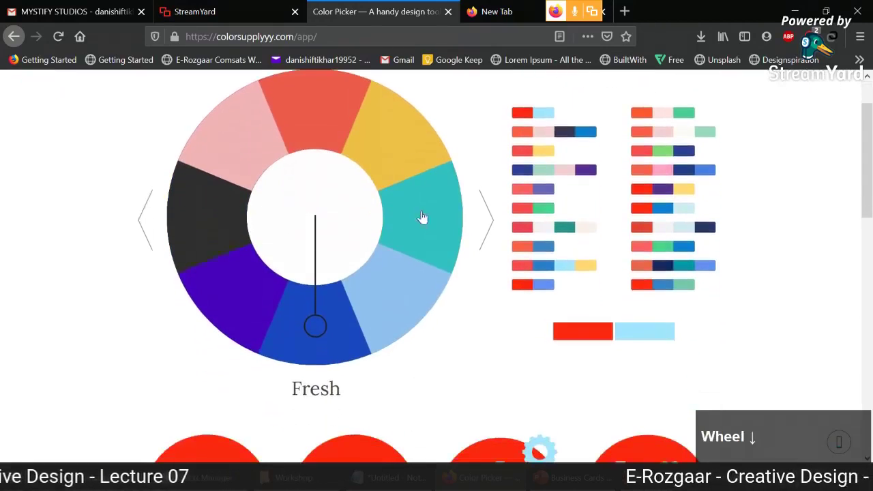
{"action": "scroll", "coordinate": [348, 267], "scroll_direction": "up", "scroll_amount": 2}
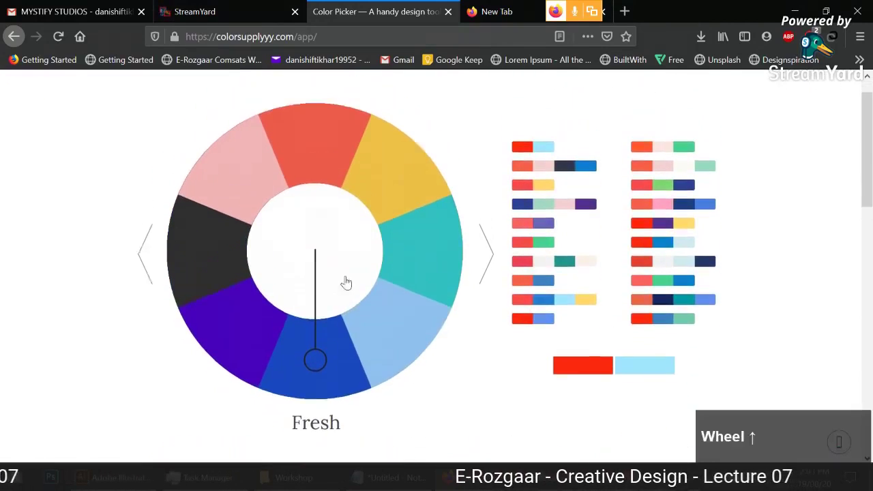
Anchor Fresh on coral and color the sample illustrations with the red-and-yellow palette.
{"action": "left_click_drag", "start_coordinate": [314, 393], "coordinate": [315, 179]}
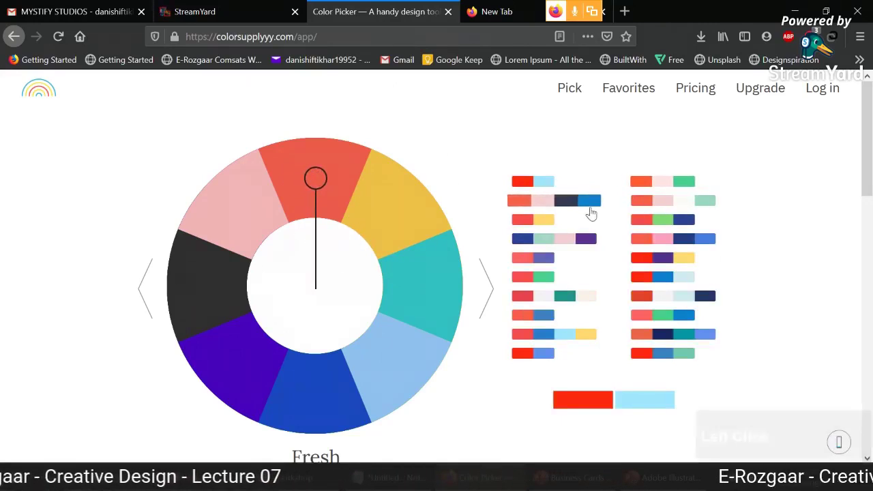
{"action": "left_click", "coordinate": [525, 220]}
{"action": "scroll", "coordinate": [481, 219], "scroll_direction": "down", "scroll_amount": 4}
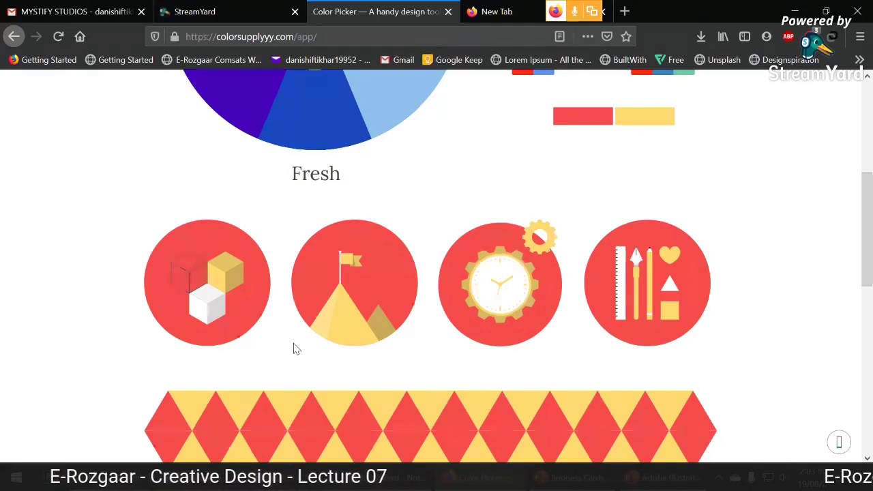
{"action": "scroll", "coordinate": [306, 347], "scroll_direction": "up", "scroll_amount": 3}
{"action": "scroll", "coordinate": [321, 347], "scroll_direction": "up", "scroll_amount": 2}
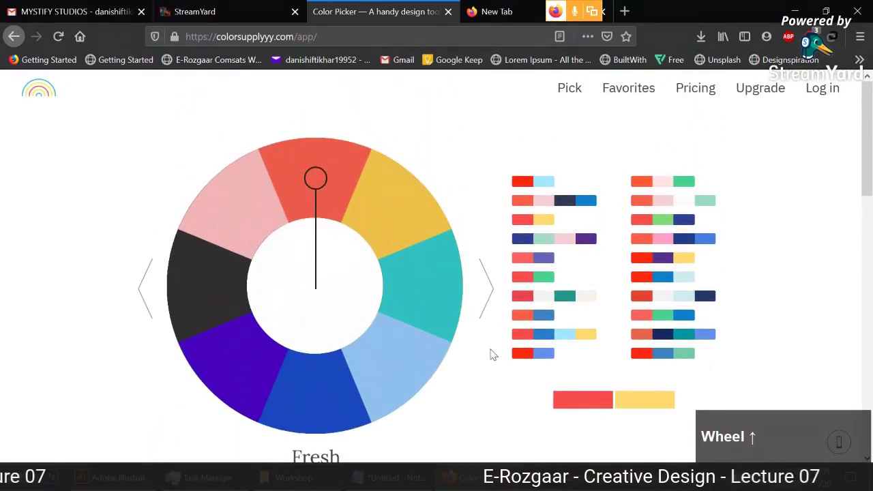
Cycle through the Manga and Nature schemes and dismiss the pro tip.
{"action": "left_click", "coordinate": [486, 293]}
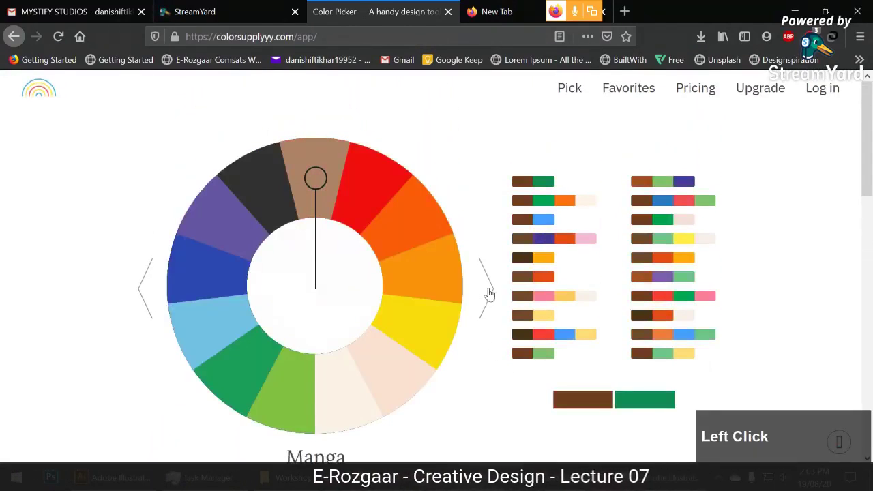
{"action": "left_click", "coordinate": [486, 294]}
{"action": "scroll", "coordinate": [479, 239], "scroll_direction": "down", "scroll_amount": 2}
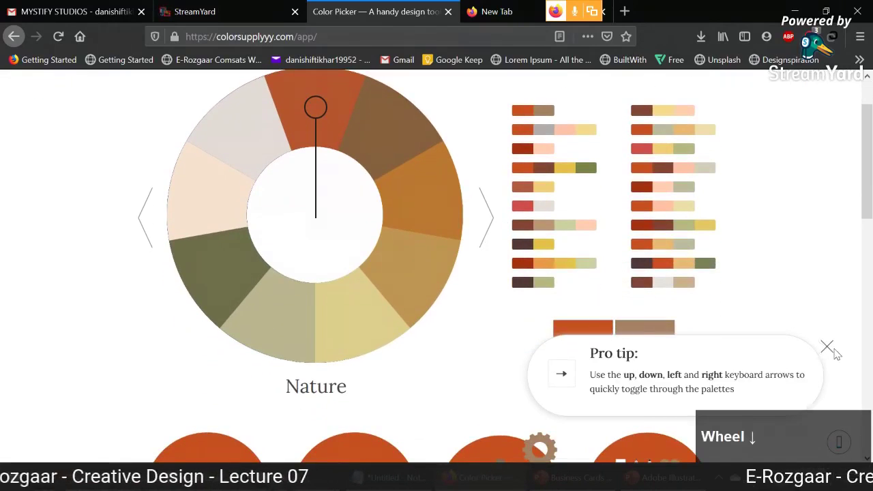
{"action": "left_click", "coordinate": [827, 347]}
Continue through Painters and Rich back to Complementary, pairing red with green.
{"action": "left_click", "coordinate": [485, 221]}
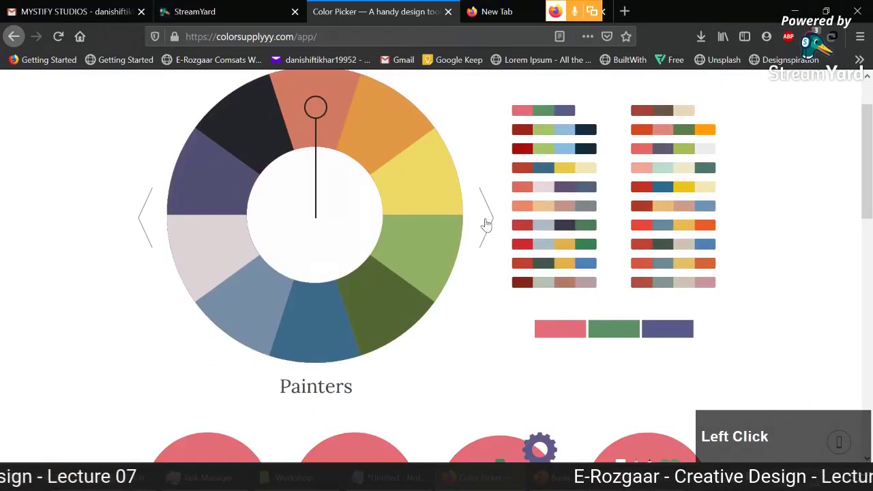
{"action": "left_click", "coordinate": [484, 221]}
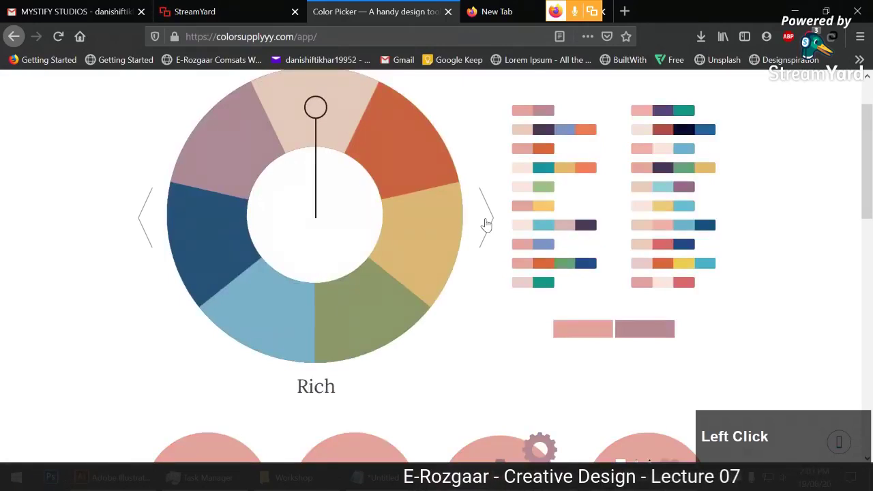
{"action": "left_click", "coordinate": [486, 222]}
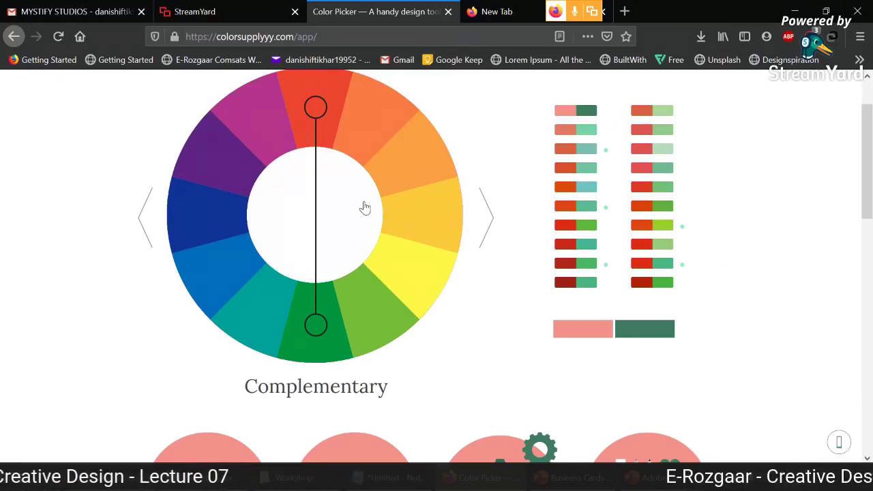
{"action": "scroll", "coordinate": [366, 209], "scroll_direction": "down", "scroll_amount": 5}
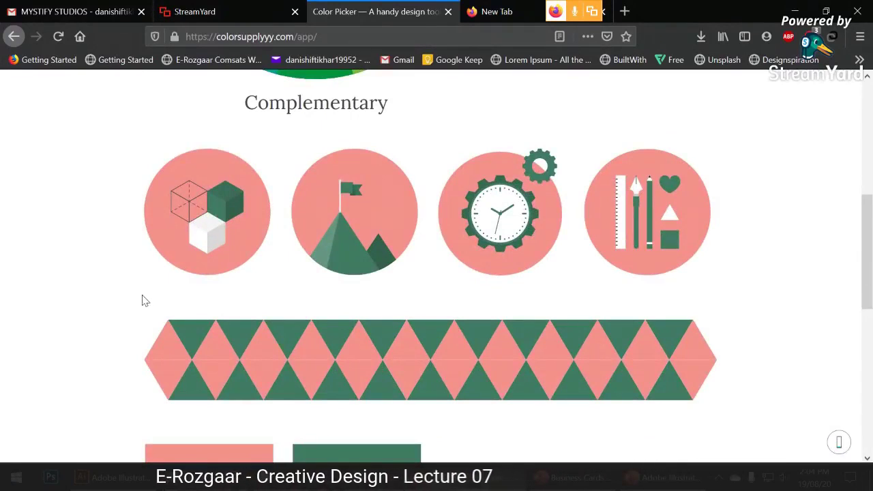
{"action": "scroll", "coordinate": [144, 300], "scroll_direction": "up", "scroll_amount": 5}
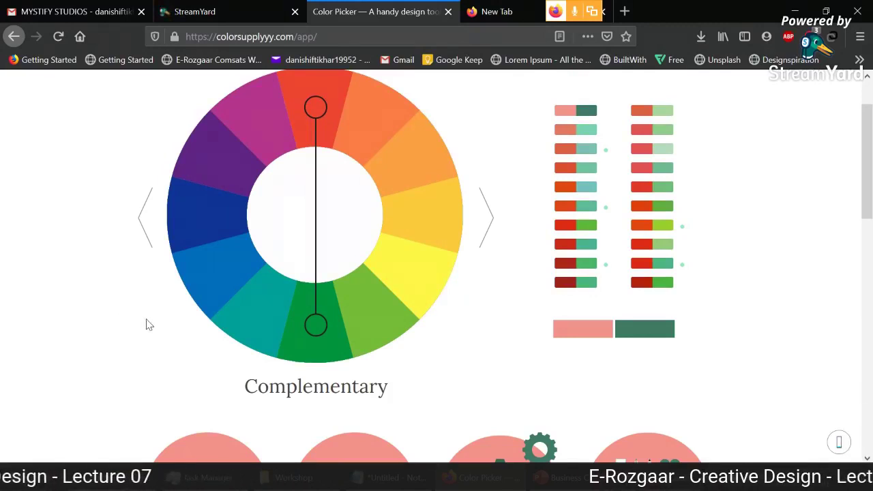
{"action": "scroll", "coordinate": [78, 335], "scroll_direction": "up", "scroll_amount": 1}
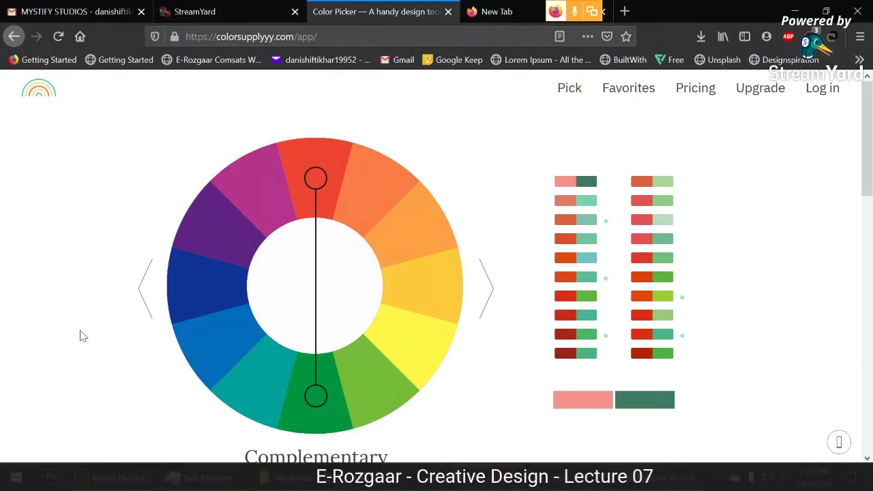
Switch to Analogous in the violet-blue range and apply the #EB756F, #4F3AC4, #66A0D0 palette.
{"action": "left_click", "coordinate": [485, 300]}
{"action": "left_click_drag", "start_coordinate": [424, 292], "coordinate": [218, 235]}
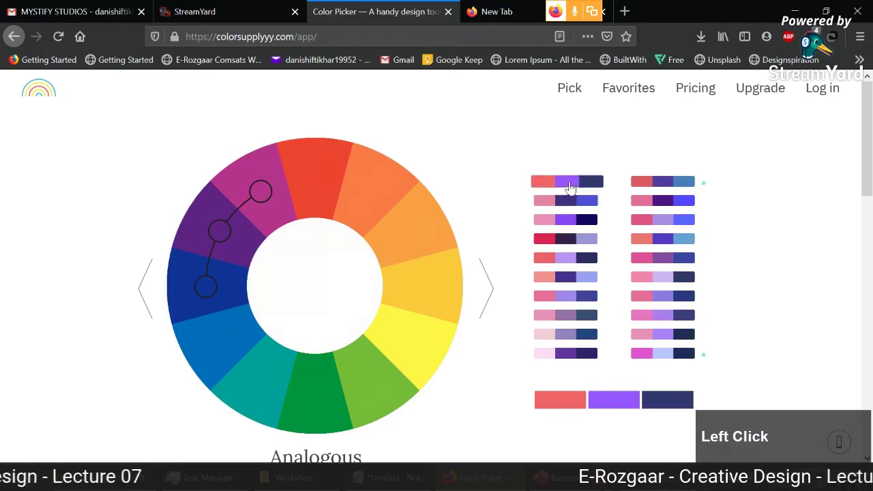
{"action": "left_click", "coordinate": [654, 243]}
{"action": "scroll", "coordinate": [498, 211], "scroll_direction": "down", "scroll_amount": 4}
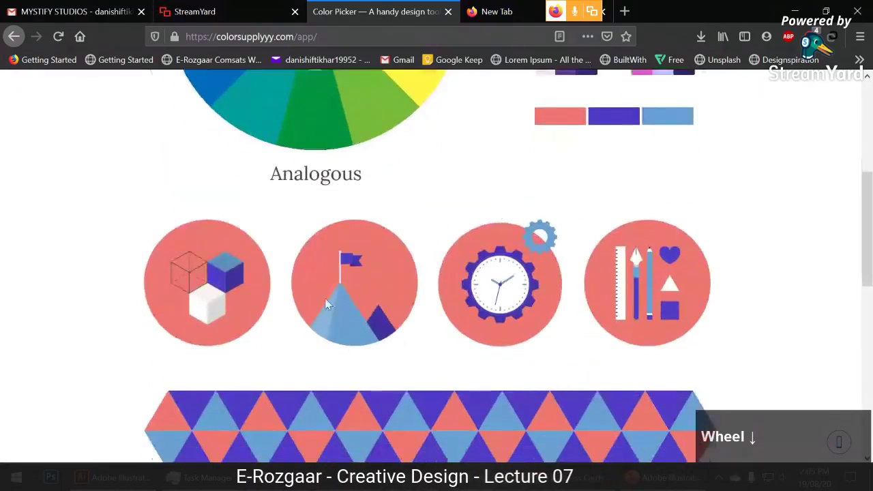
{"action": "scroll", "coordinate": [614, 284], "scroll_direction": "down", "scroll_amount": 4}
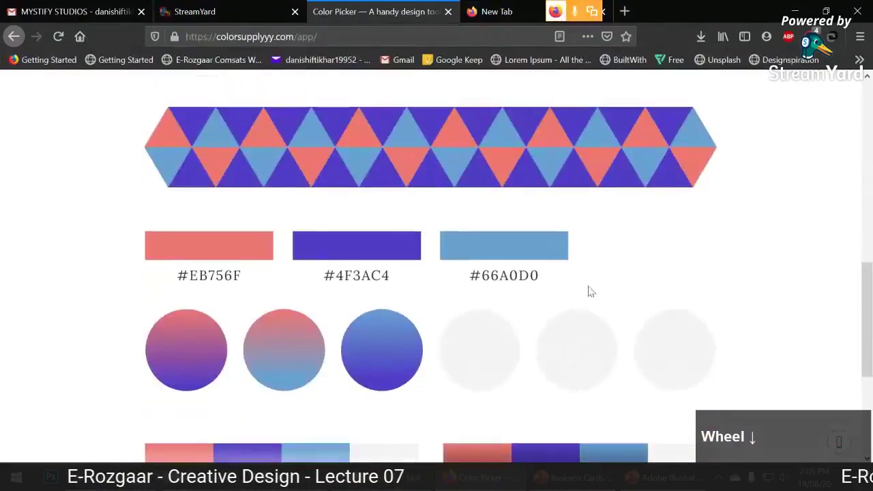
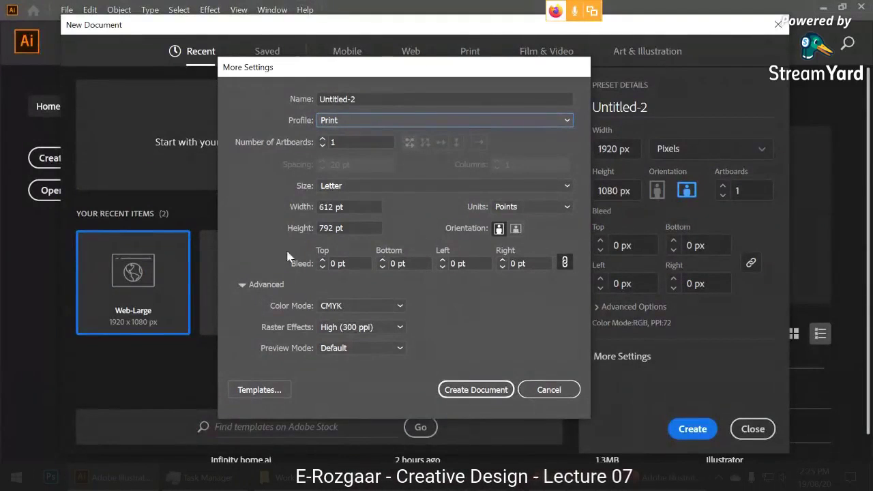
Try RGB colour mode, revert to CMYK, and reset the document profile to Print.
{"action": "left_click", "coordinate": [387, 305]}
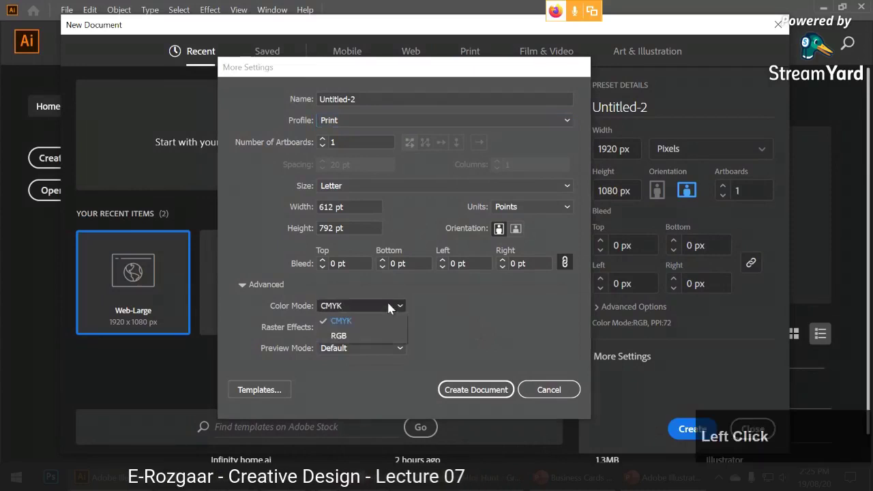
{"action": "left_click", "coordinate": [381, 328]}
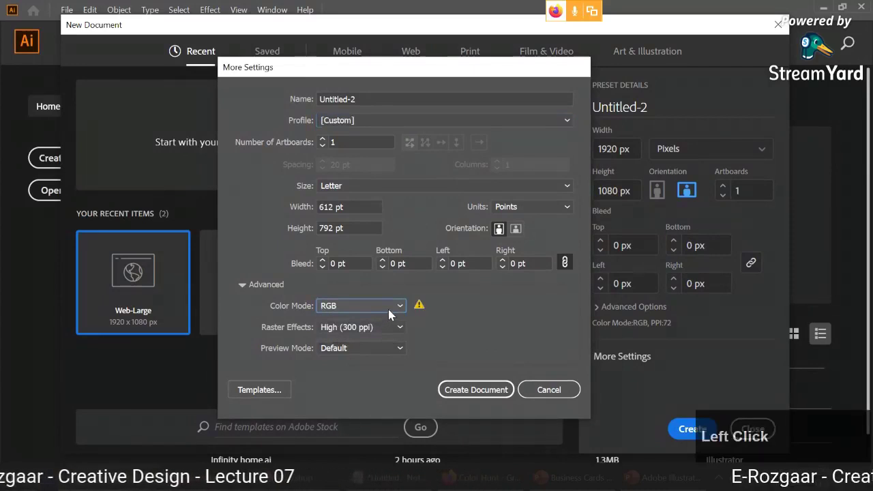
{"action": "left_click", "coordinate": [388, 309]}
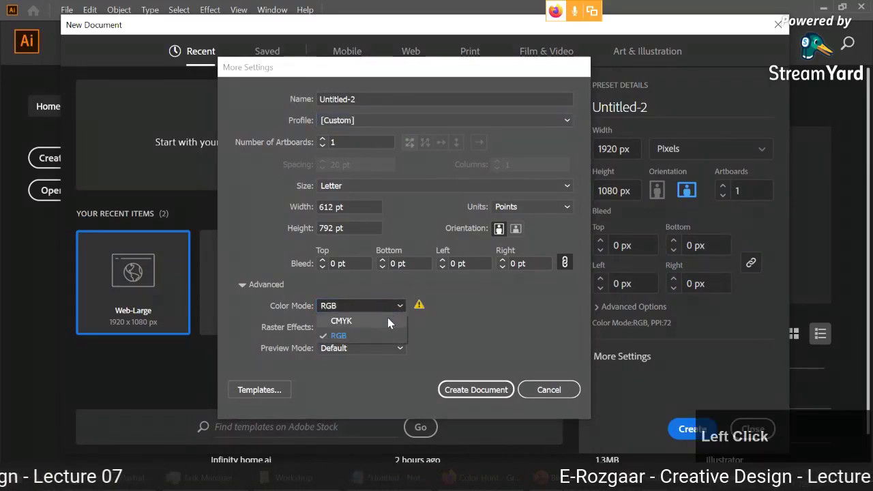
{"action": "left_click", "coordinate": [387, 317]}
{"action": "left_click", "coordinate": [390, 120]}
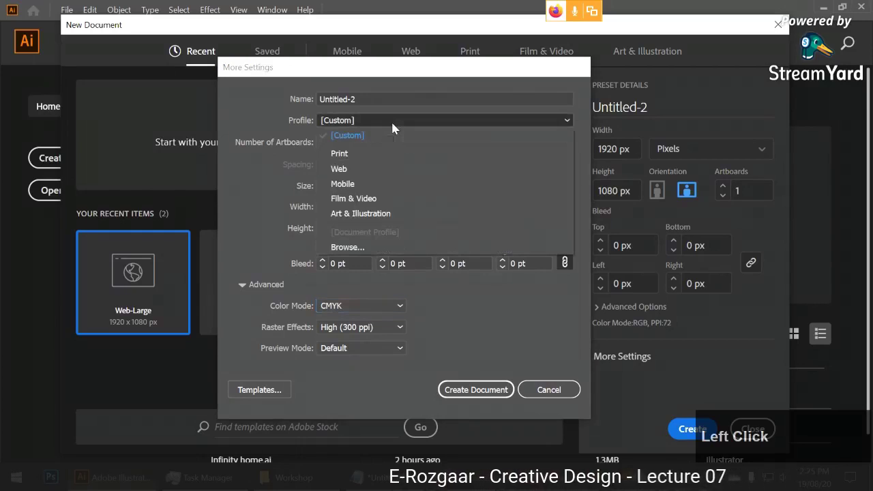
{"action": "left_click", "coordinate": [340, 154]}
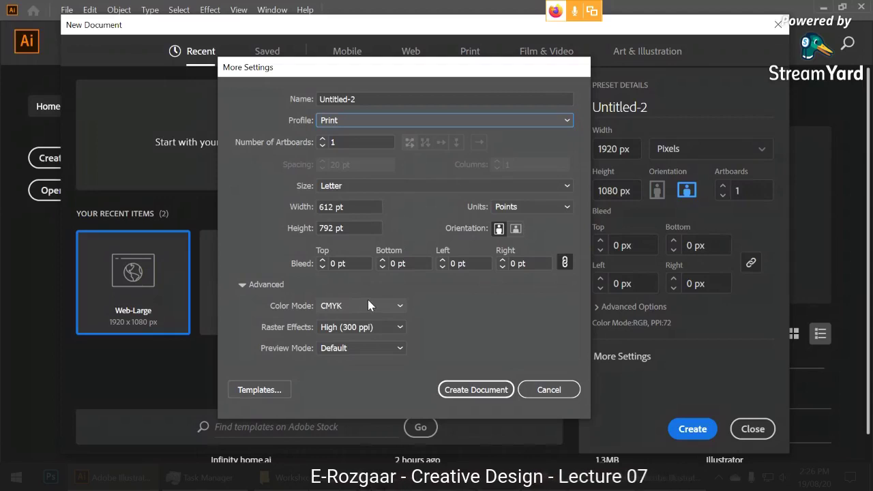
Settle the colour mode on RGB, turning the profile to [Custom].
{"action": "left_click", "coordinate": [369, 305]}
{"action": "left_click", "coordinate": [370, 331]}
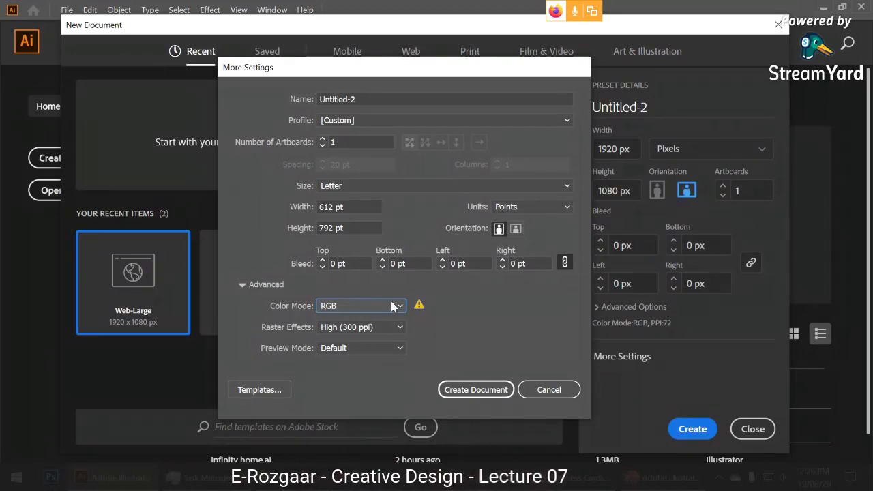
{"action": "left_click", "coordinate": [392, 307]}
{"action": "left_click", "coordinate": [386, 319]}
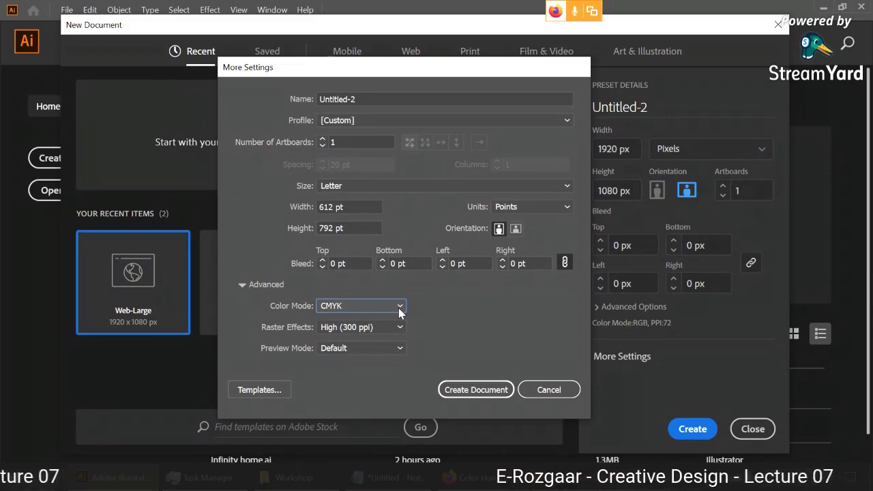
{"action": "left_click", "coordinate": [400, 311]}
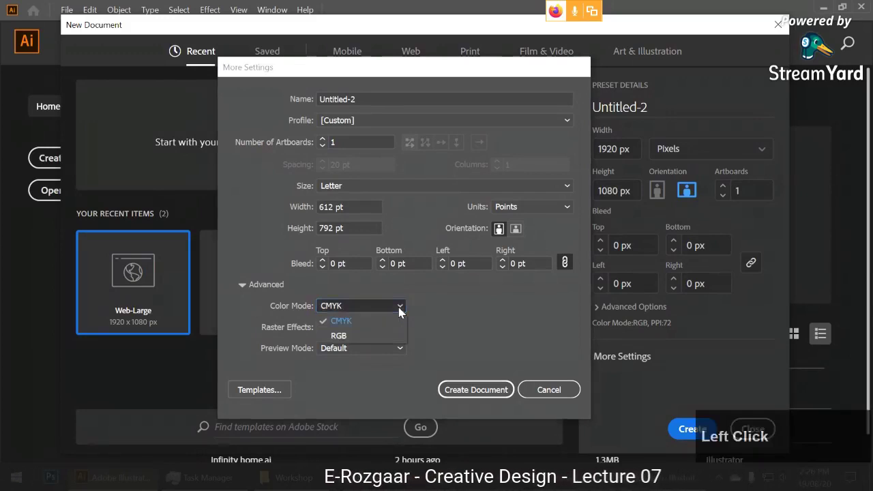
{"action": "left_click", "coordinate": [383, 335]}
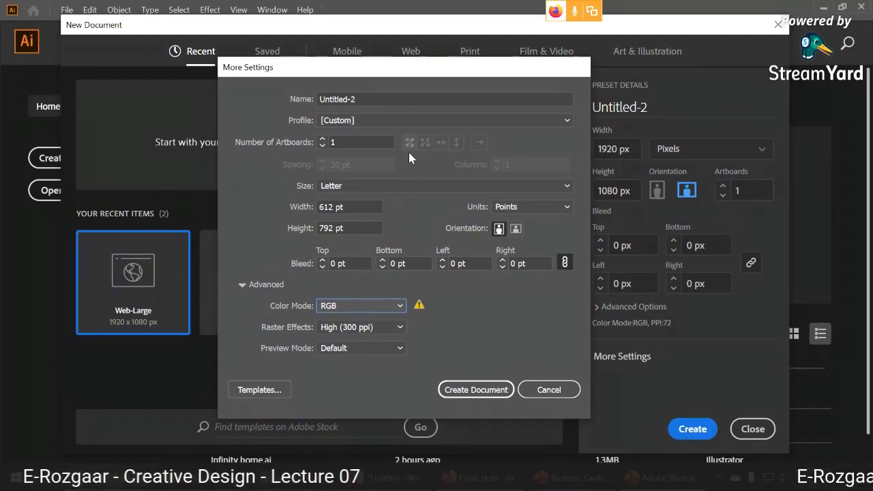
Set 2 artboards with 100 pt spacing between them.
{"action": "left_click", "coordinate": [323, 140]}
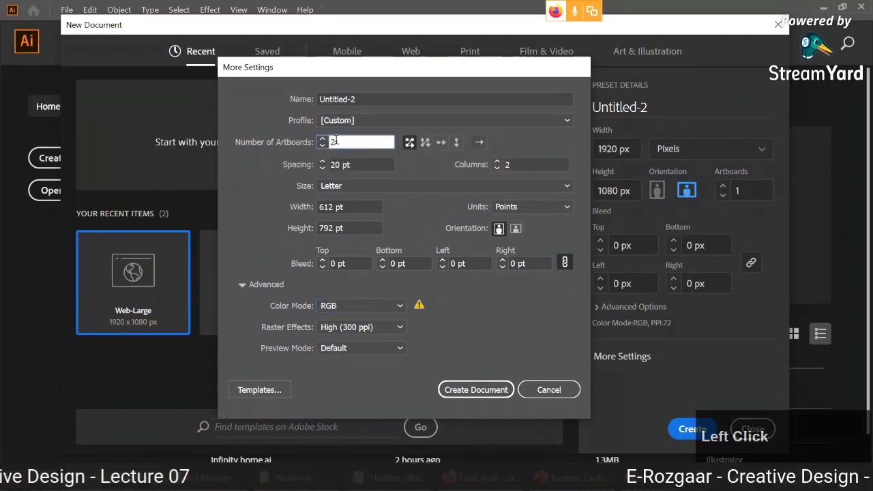
{"action": "left_click", "coordinate": [331, 163]}
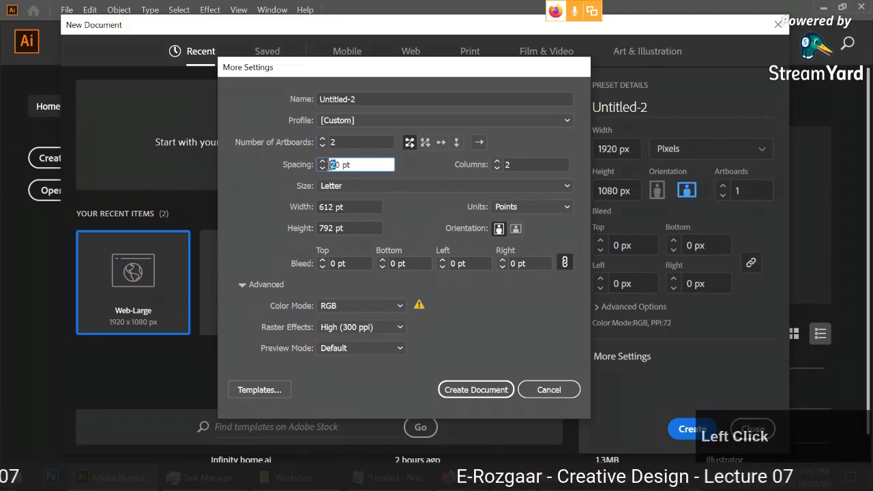
{"action": "type", "text": "10"}
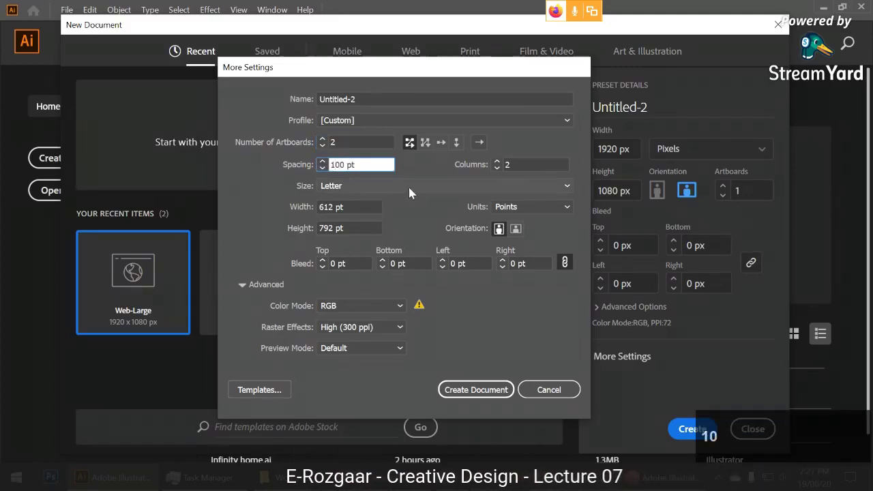
{"action": "left_click", "coordinate": [380, 176]}
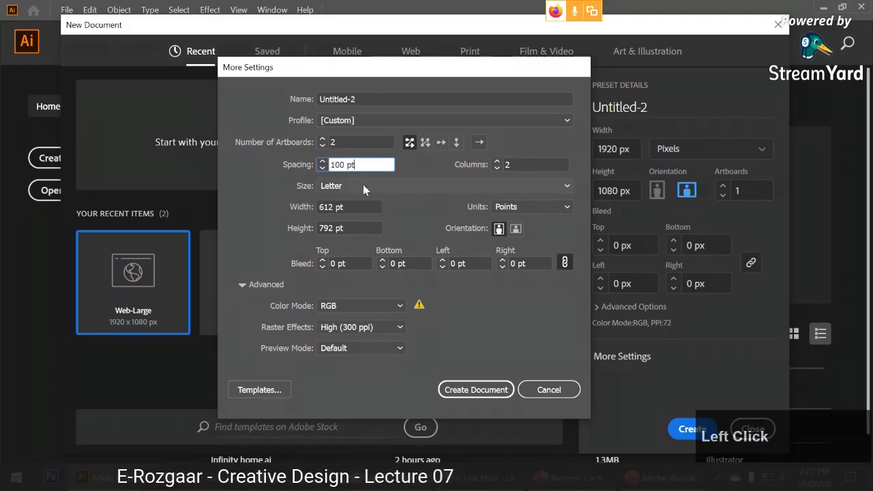
Switch the measurement units to inches and check the card size on the lecture slide.
{"action": "left_click", "coordinate": [516, 207]}
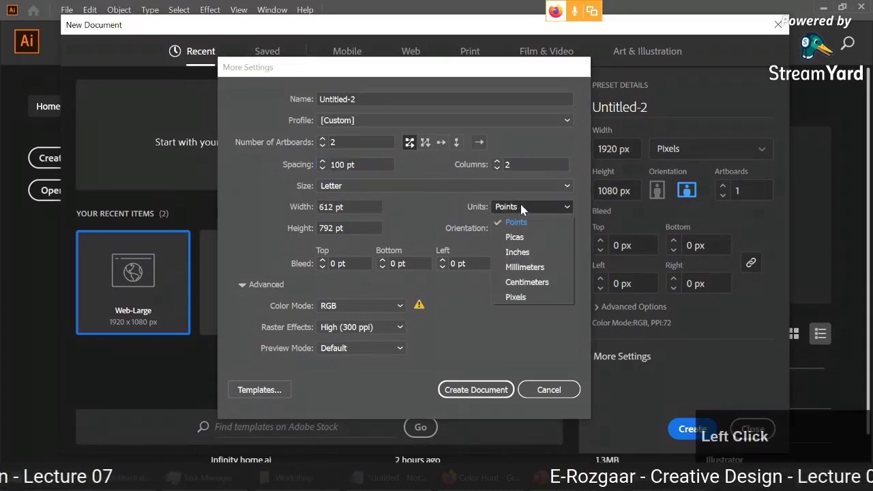
{"action": "left_click", "coordinate": [520, 252]}
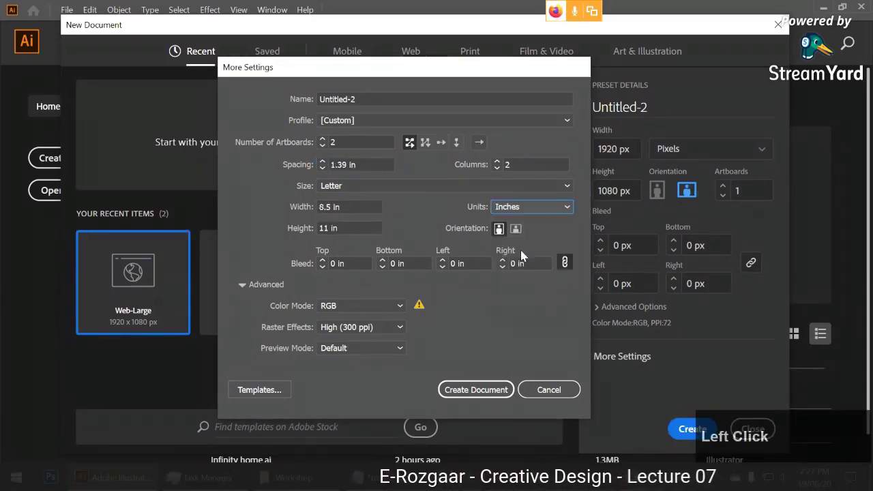
{"action": "key", "text": "alt+Tab"}
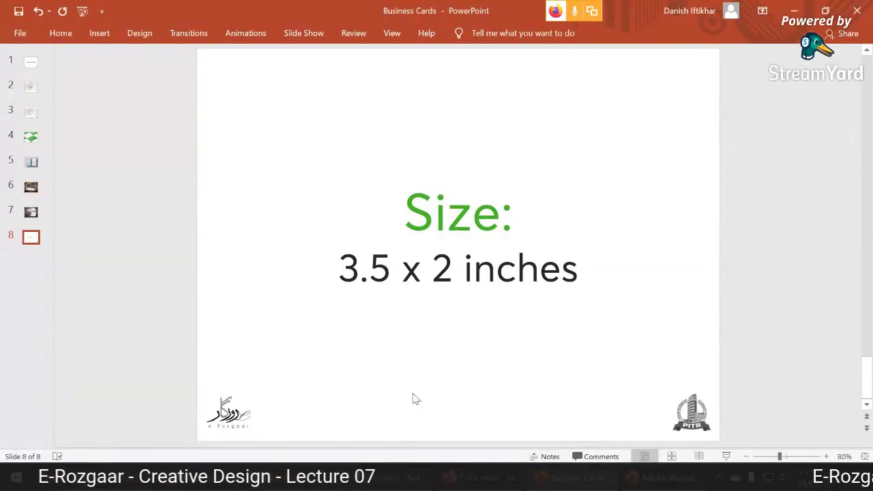
{"action": "left_click", "coordinate": [126, 477]}
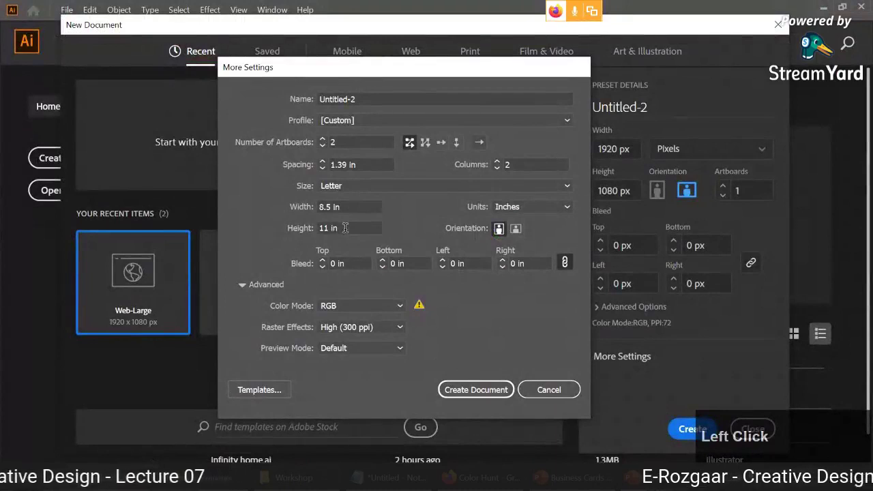
Make each artboard 3.5 in wide by 2 in tall.
{"action": "left_click", "coordinate": [329, 207]}
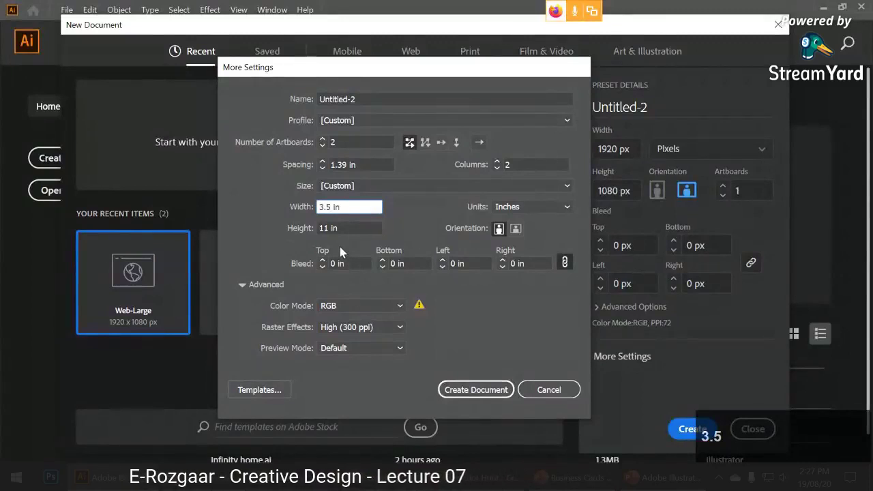
{"action": "left_click", "coordinate": [318, 229]}
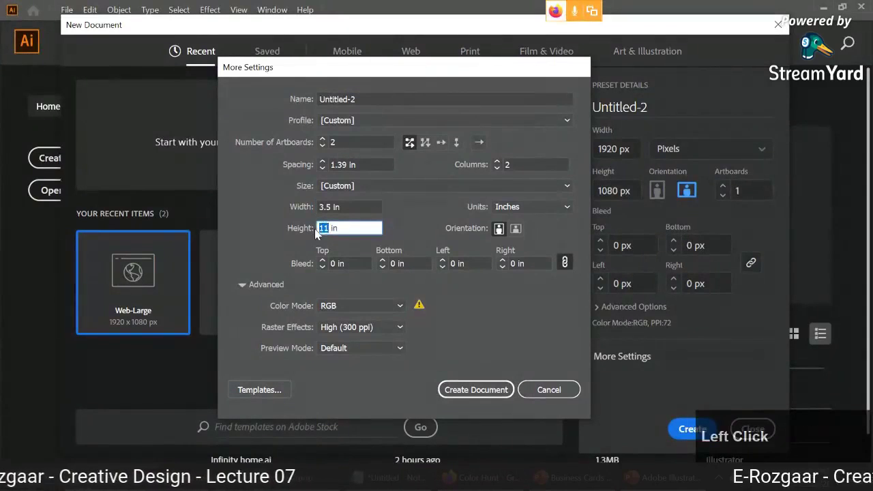
{"action": "left_click", "coordinate": [330, 206]}
{"action": "left_click", "coordinate": [331, 227]}
{"action": "left_click", "coordinate": [330, 207]}
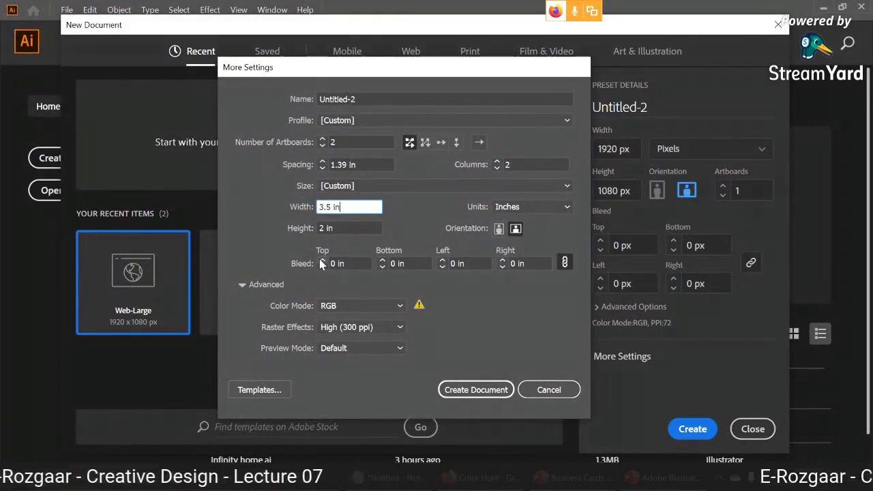
{"action": "left_click", "coordinate": [320, 260]}
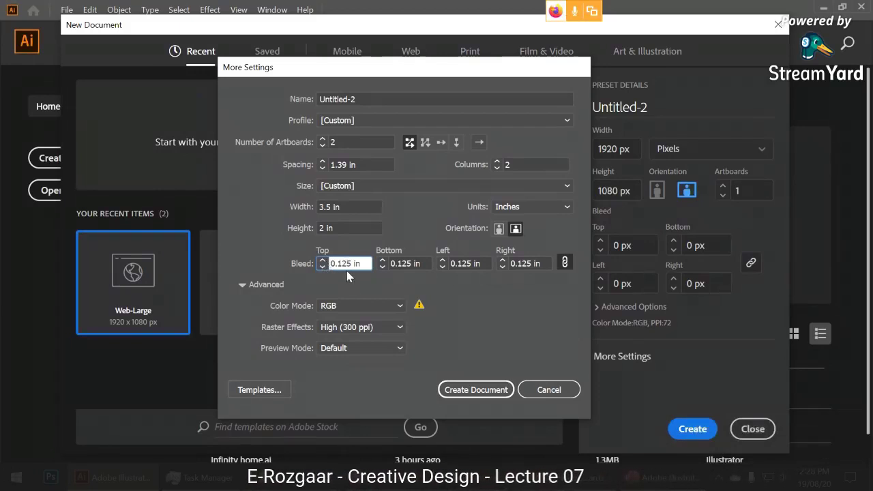
{"action": "left_click", "coordinate": [321, 261]}
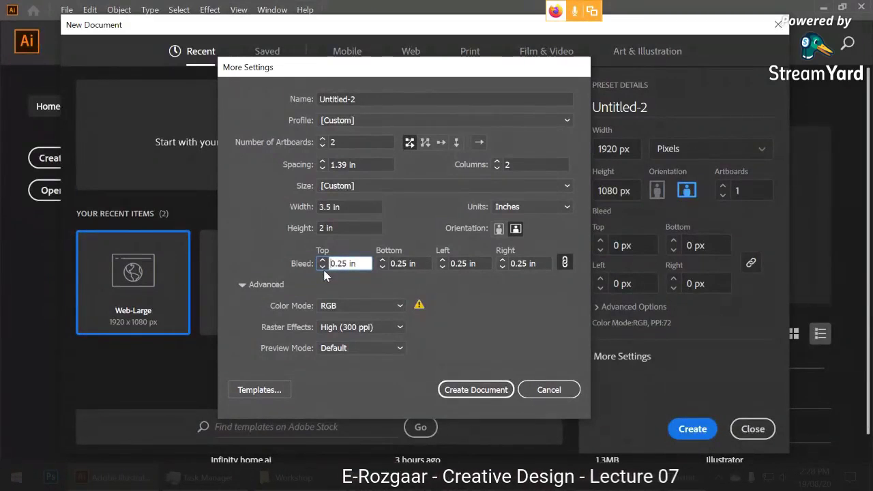
{"action": "left_click", "coordinate": [324, 266]}
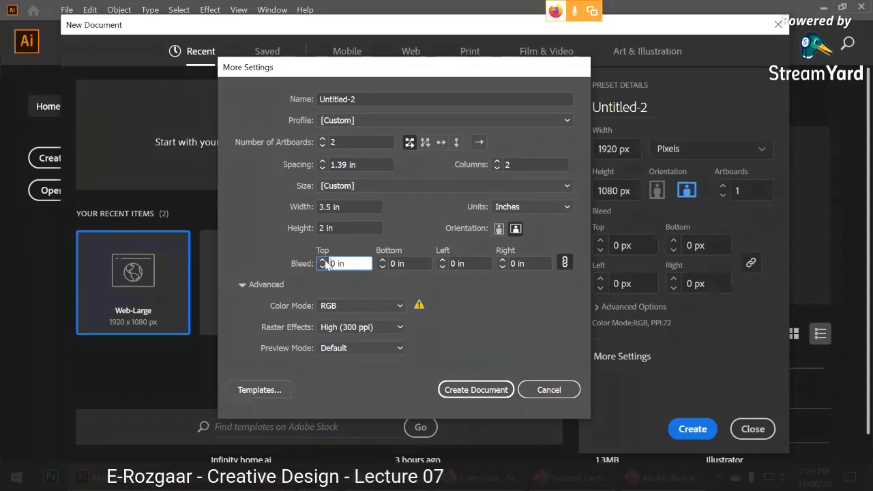
{"action": "left_click", "coordinate": [323, 261]}
{"action": "left_click", "coordinate": [322, 260]}
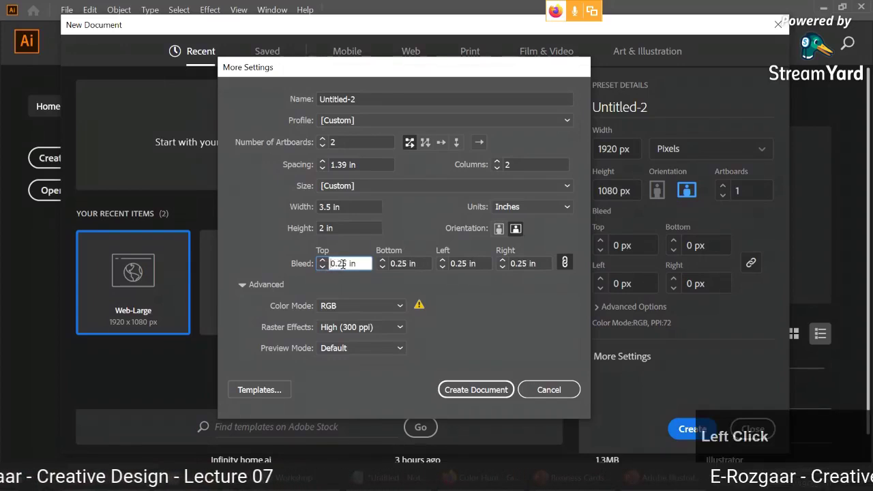
{"action": "left_click", "coordinate": [342, 264]}
{"action": "type", "text": "0"}
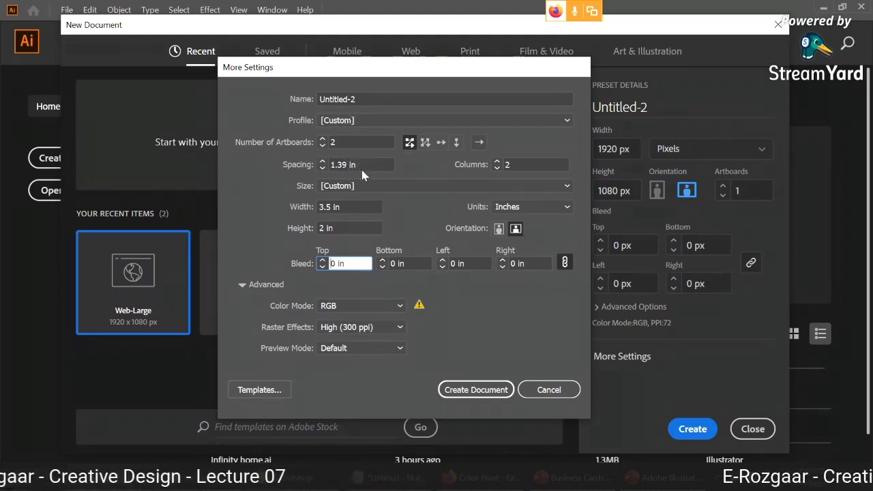
Keep RGB colour mode and create the two-artboard 3.5 × 2 in card document.
{"action": "left_click", "coordinate": [341, 317]}
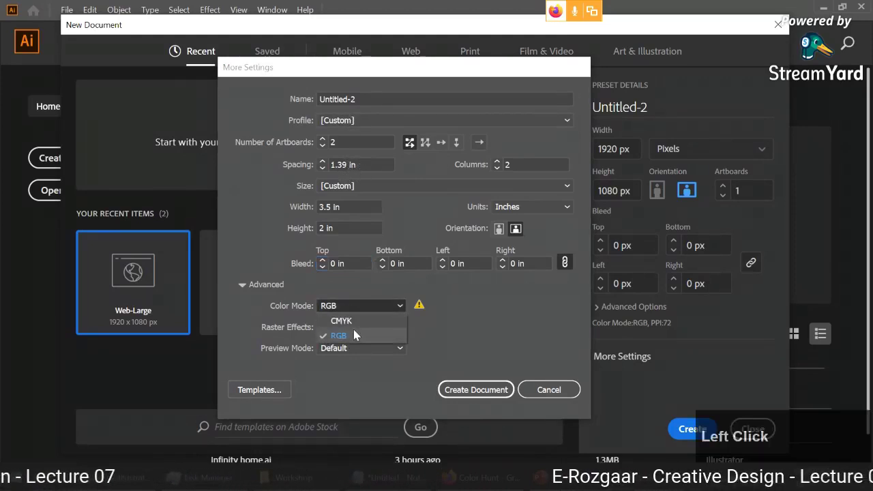
{"action": "left_click", "coordinate": [353, 332]}
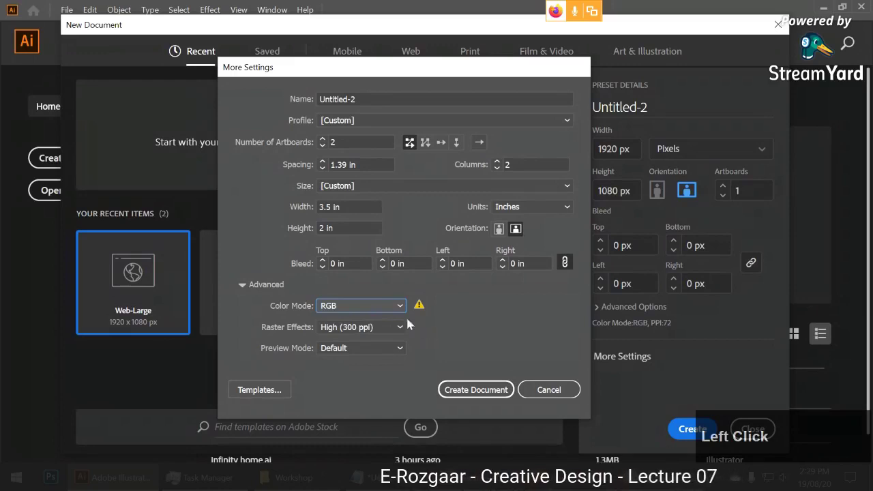
{"action": "left_click", "coordinate": [374, 306]}
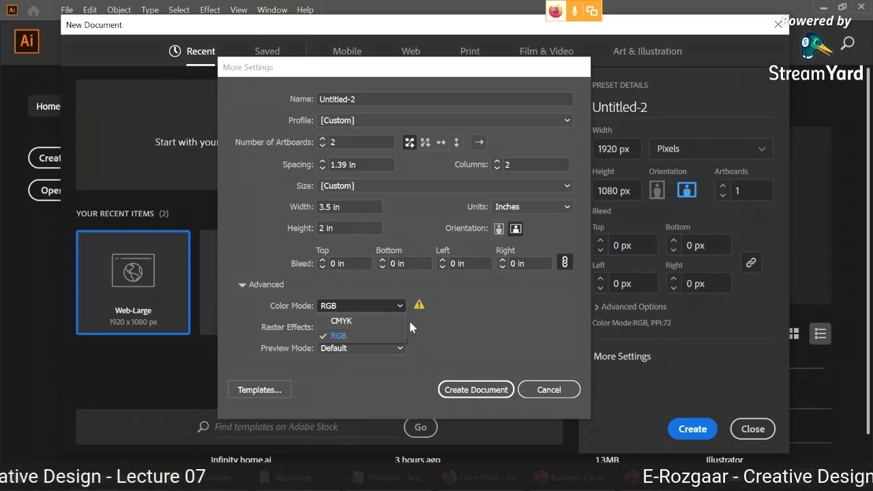
{"action": "left_click", "coordinate": [451, 320]}
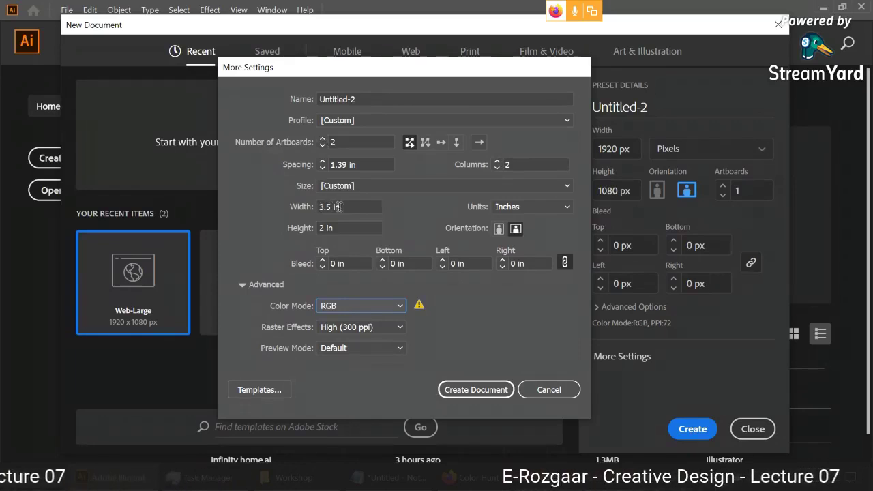
{"action": "left_click", "coordinate": [475, 389]}
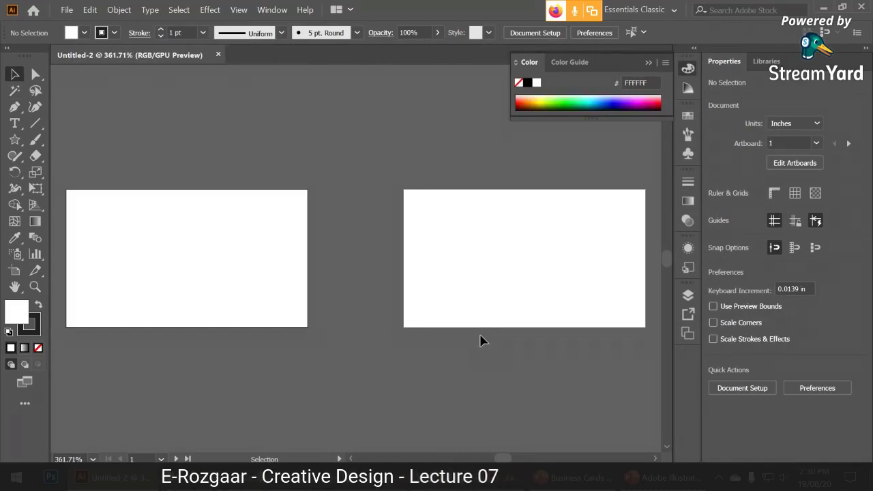
Zoom out and centre both card artboards, close the Color panel, then return to PowerPoint.
{"action": "scroll", "coordinate": [481, 340], "scroll_direction": "down", "scroll_amount": 1}
{"action": "key", "text": "space"}
{"action": "left_click_drag", "start_coordinate": [452, 345], "coordinate": [452, 325]}
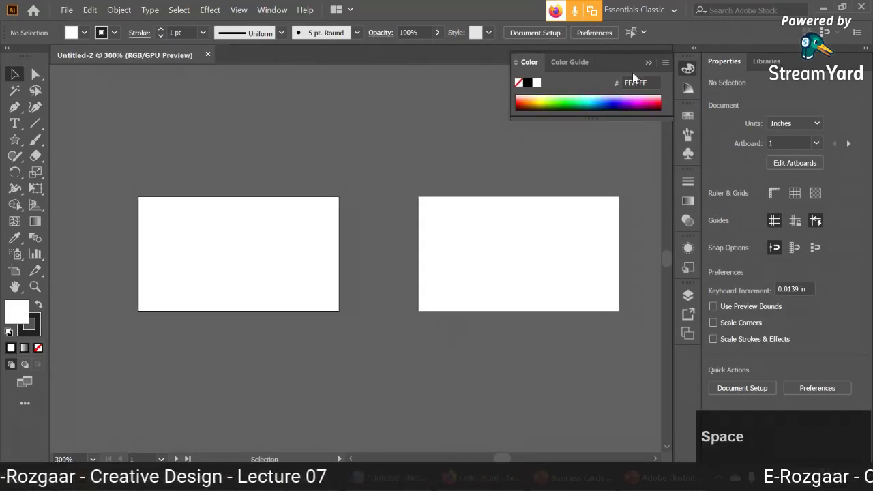
{"action": "left_click", "coordinate": [598, 130]}
{"action": "left_click_drag", "start_coordinate": [504, 213], "coordinate": [485, 220]}
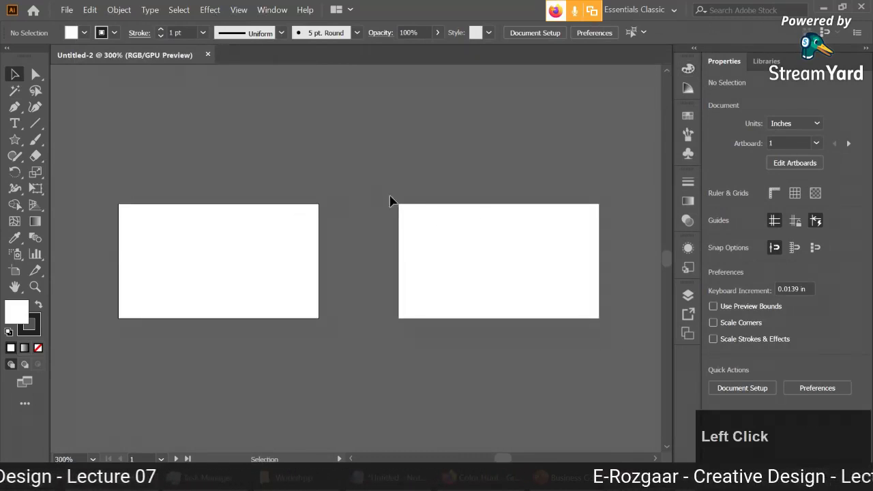
{"action": "key", "text": "space"}
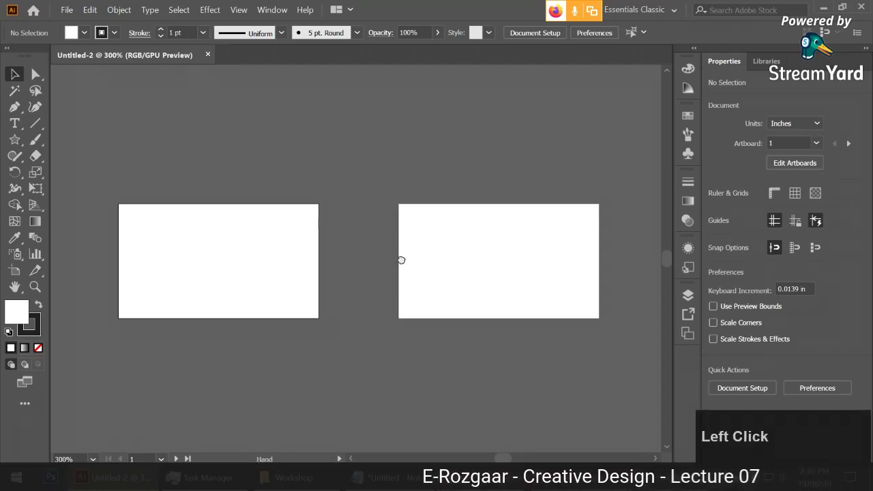
{"action": "left_click_drag", "start_coordinate": [400, 259], "coordinate": [400, 276]}
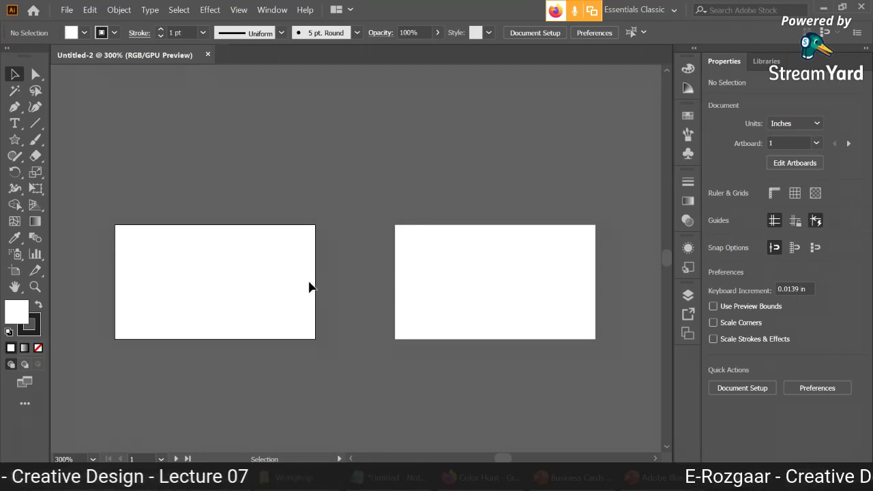
{"action": "left_click", "coordinate": [314, 280]}
{"action": "key", "text": "alt+Tab"}
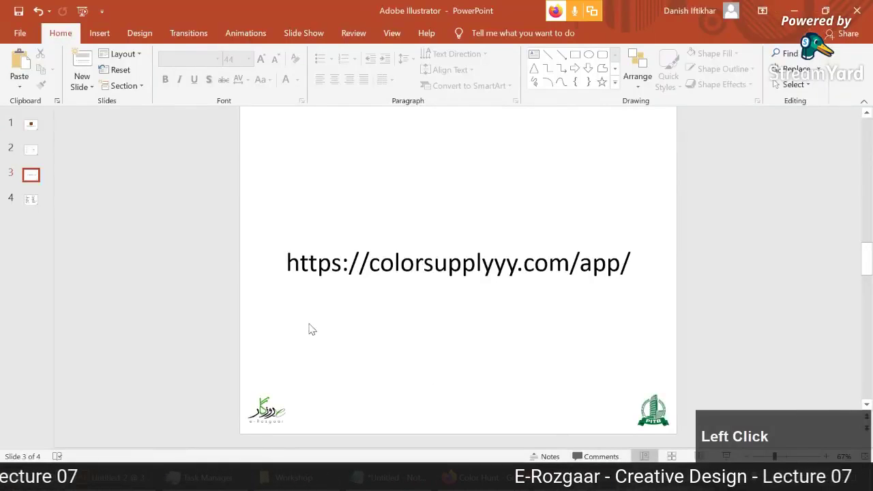
Show slide 7 of the Business Cards deck with the sample card photo.
{"action": "key", "text": "alt+Tab"}
{"action": "left_click", "coordinate": [30, 212]}
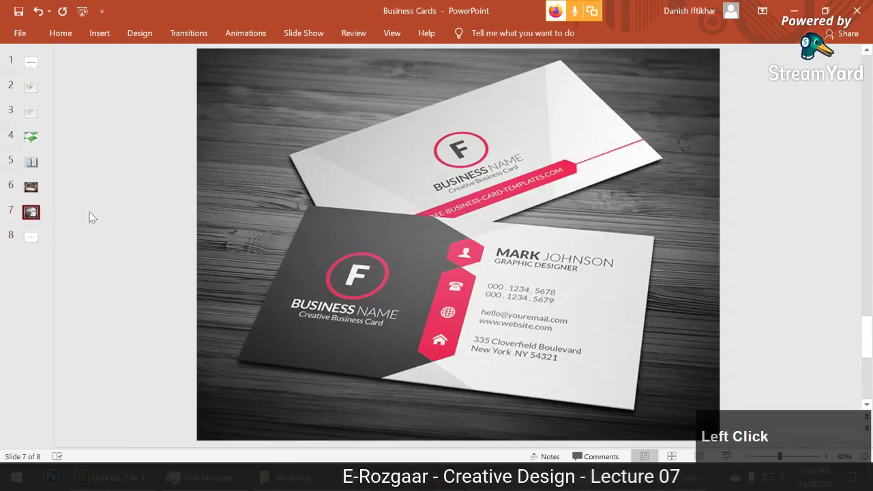
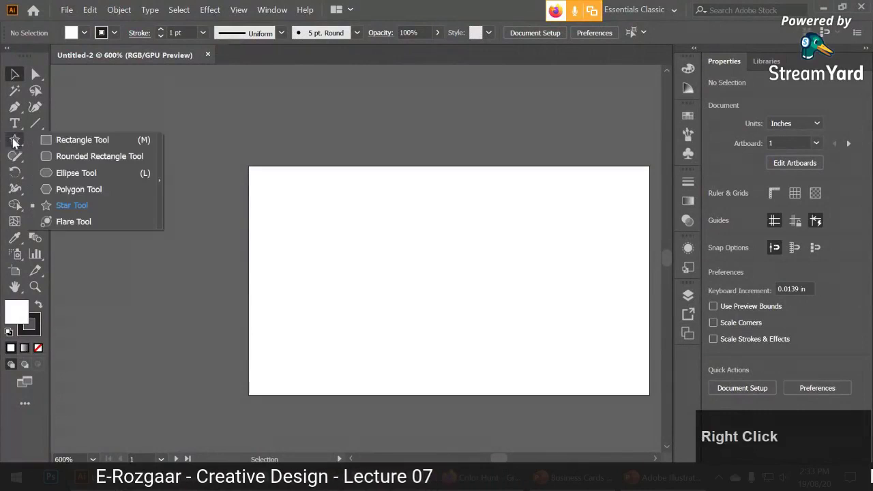
Draw a small square at the artboard's bottom edge and delete its top-left corner to form a triangle.
{"action": "left_click", "coordinate": [68, 140]}
{"action": "left_click_drag", "start_coordinate": [398, 353], "coordinate": [432, 396]}
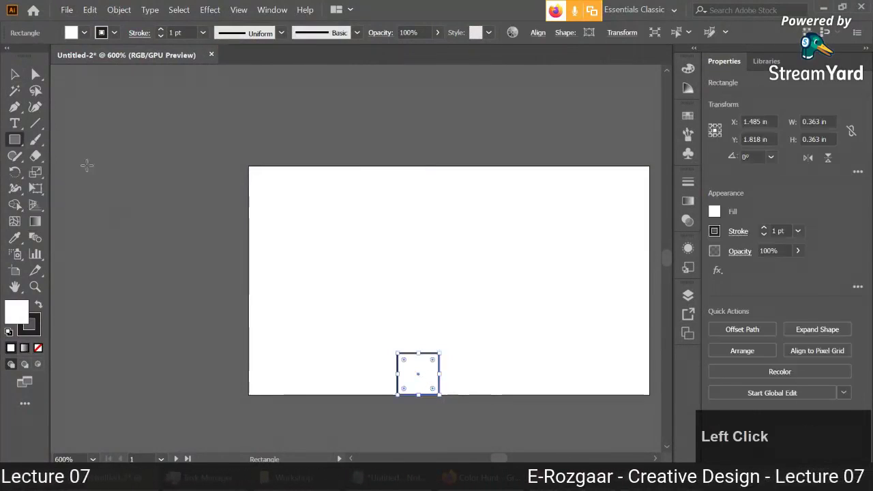
{"action": "left_click", "coordinate": [36, 75]}
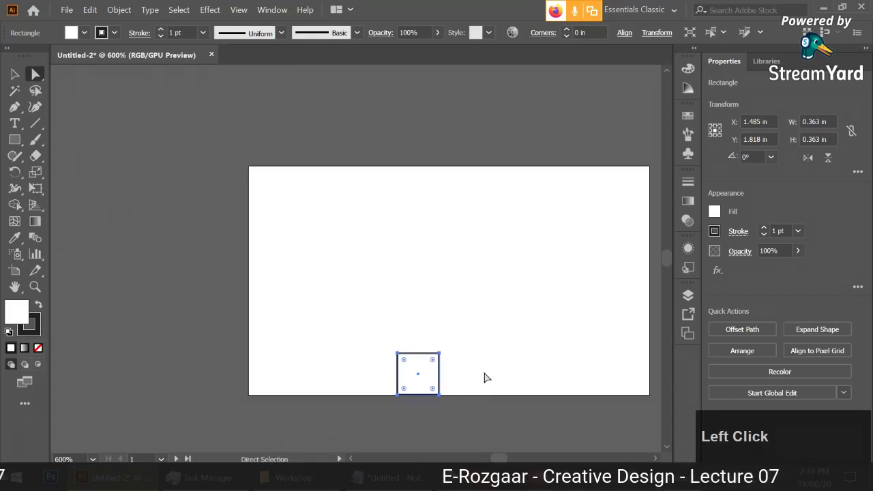
{"action": "left_click", "coordinate": [397, 353]}
{"action": "key", "text": "Delete"}
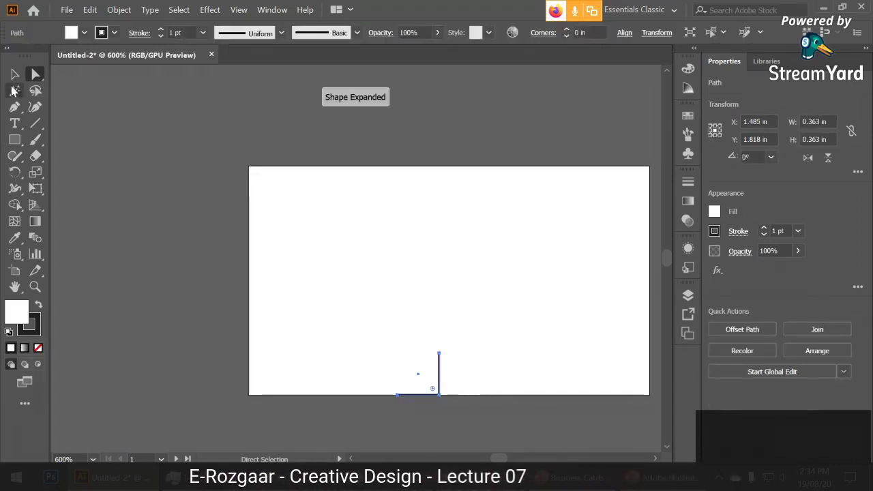
Fill the triangle with K=10 light grey and set its stroke to None.
{"action": "left_click", "coordinate": [14, 73]}
{"action": "left_click", "coordinate": [86, 32]}
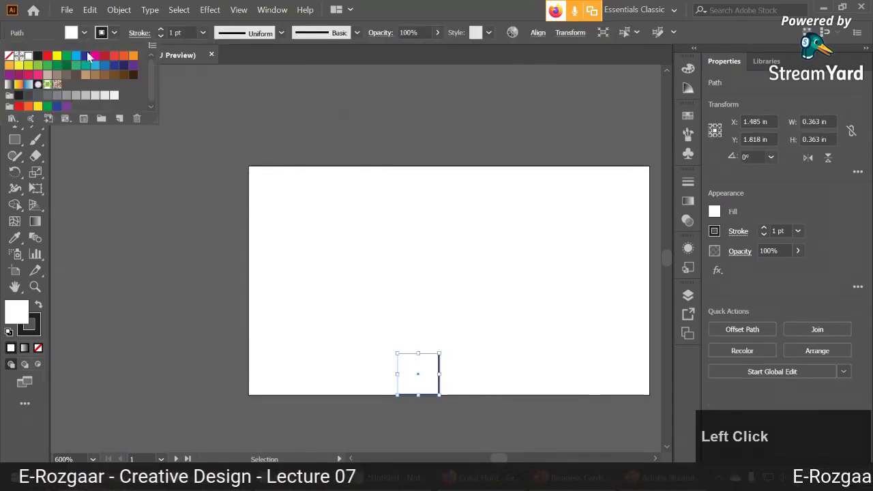
{"action": "left_click", "coordinate": [105, 96]}
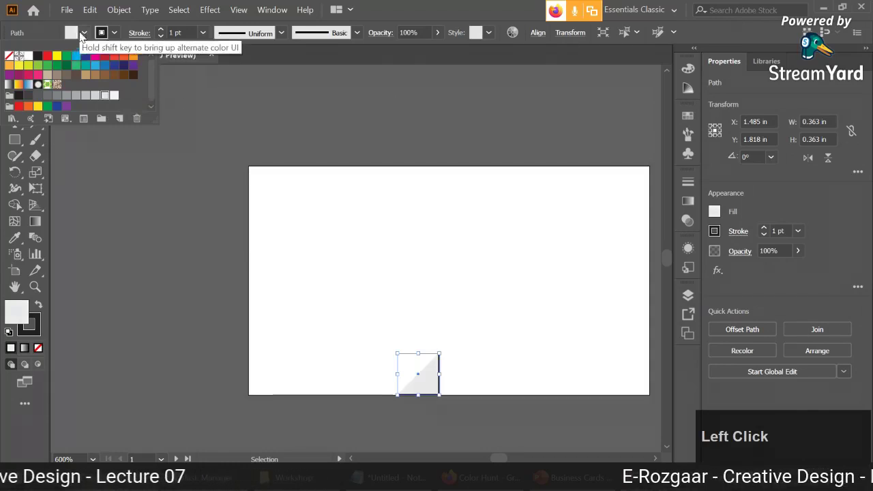
{"action": "key", "text": "Escape"}
{"action": "left_click", "coordinate": [28, 324]}
{"action": "left_click", "coordinate": [38, 348]}
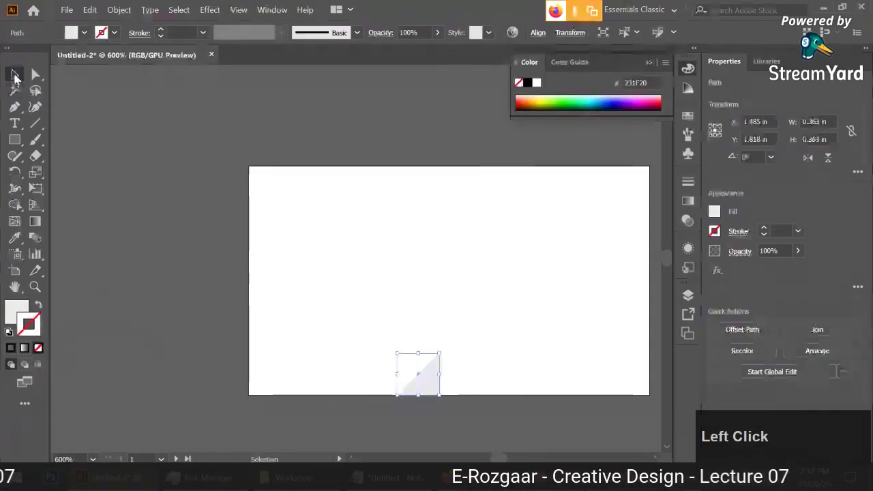
Move the triangle's apex toward the centre and flatten it to 0.779 × 0.249 in.
{"action": "scroll", "coordinate": [471, 351], "scroll_direction": "up", "scroll_amount": 1}
{"action": "left_click_drag", "start_coordinate": [491, 353], "coordinate": [426, 362]}
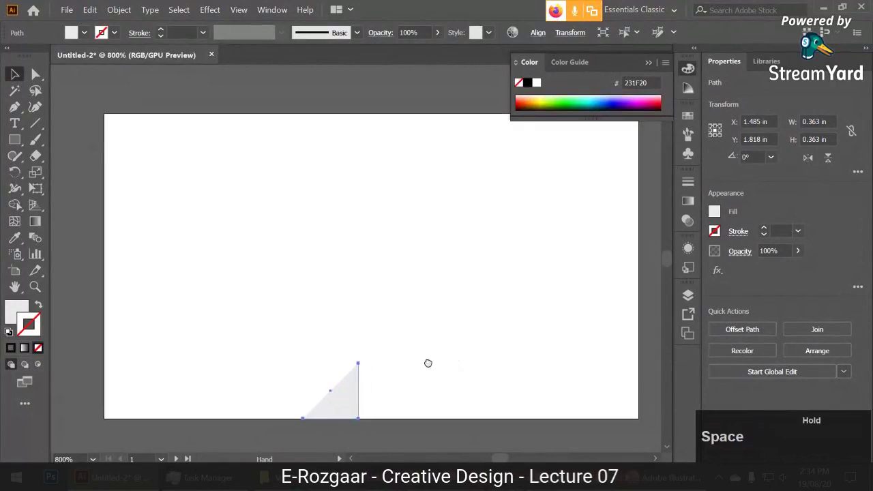
{"action": "left_click", "coordinate": [35, 73]}
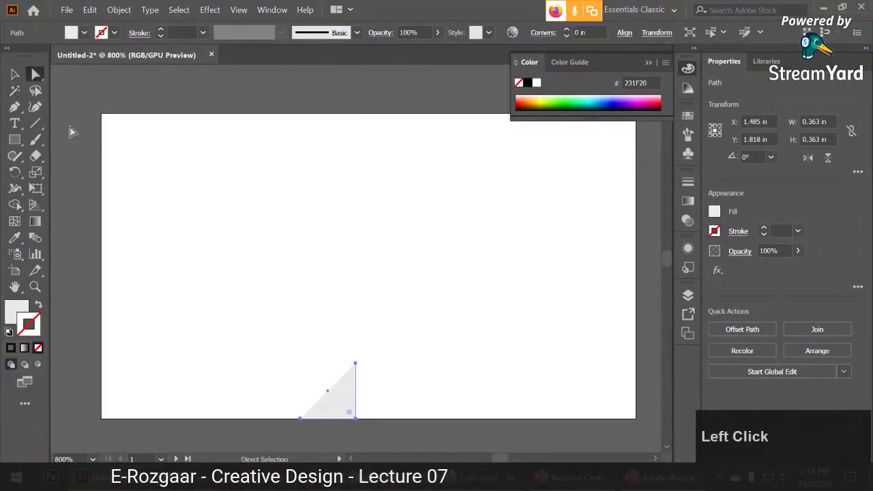
{"action": "left_click_drag", "start_coordinate": [355, 364], "coordinate": [327, 362]}
{"action": "key", "text": "v"}
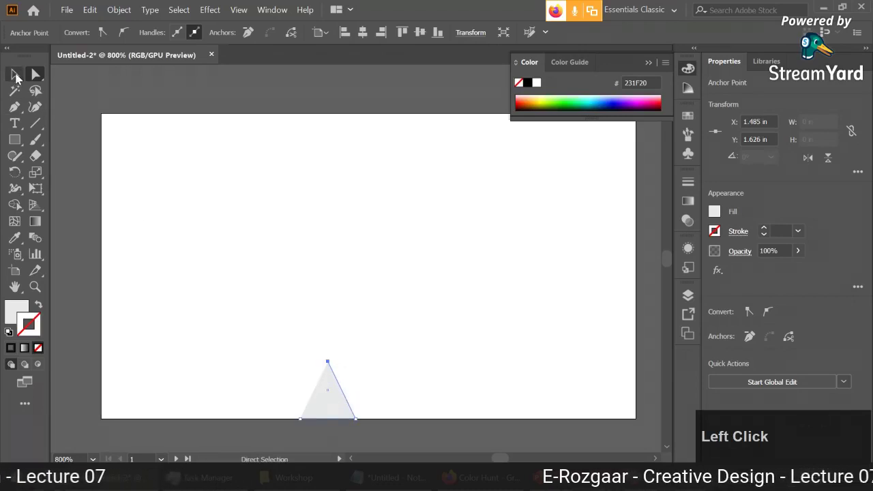
{"action": "left_click_drag", "start_coordinate": [348, 404], "coordinate": [467, 246]}
{"action": "left_click_drag", "start_coordinate": [404, 215], "coordinate": [360, 398]}
{"action": "left_click", "coordinate": [538, 32]}
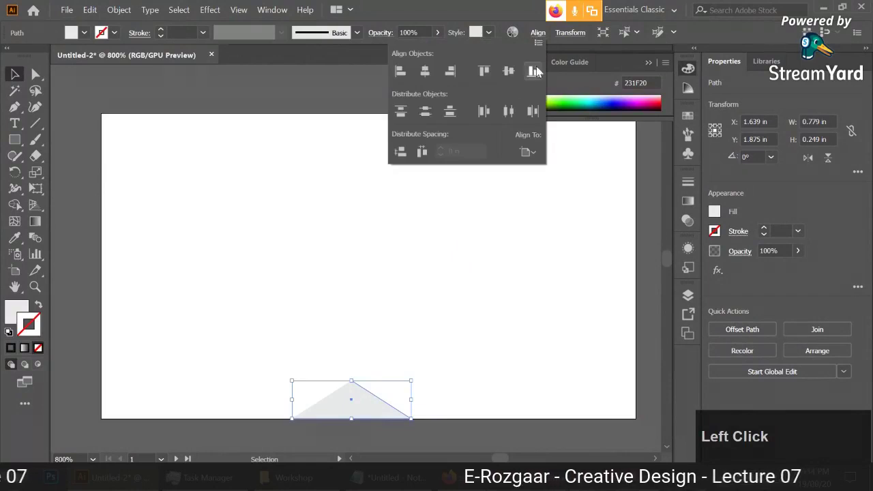
Centre the triangle horizontally on the artboard and zoom out to show the whole card.
{"action": "left_click", "coordinate": [424, 71]}
{"action": "left_click", "coordinate": [439, 189]}
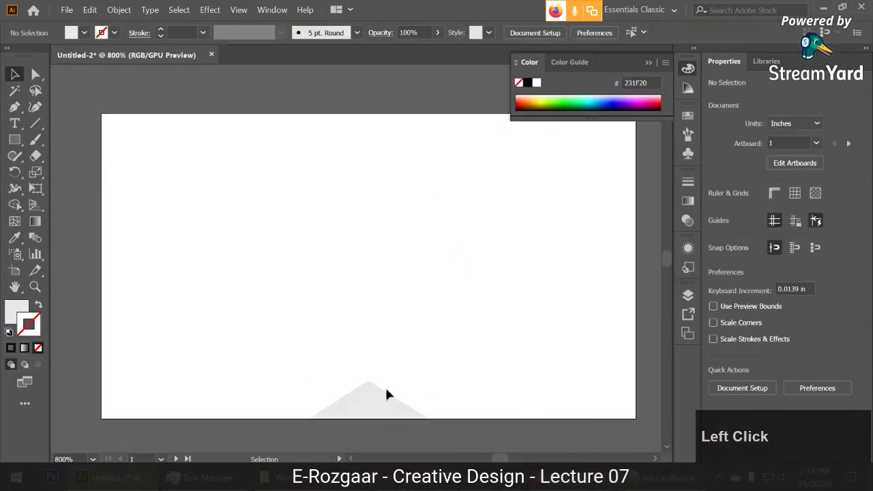
{"action": "scroll", "coordinate": [442, 366], "scroll_direction": "down", "scroll_amount": 1, "text": "alt"}
{"action": "left_click_drag", "start_coordinate": [443, 366], "coordinate": [415, 372]}
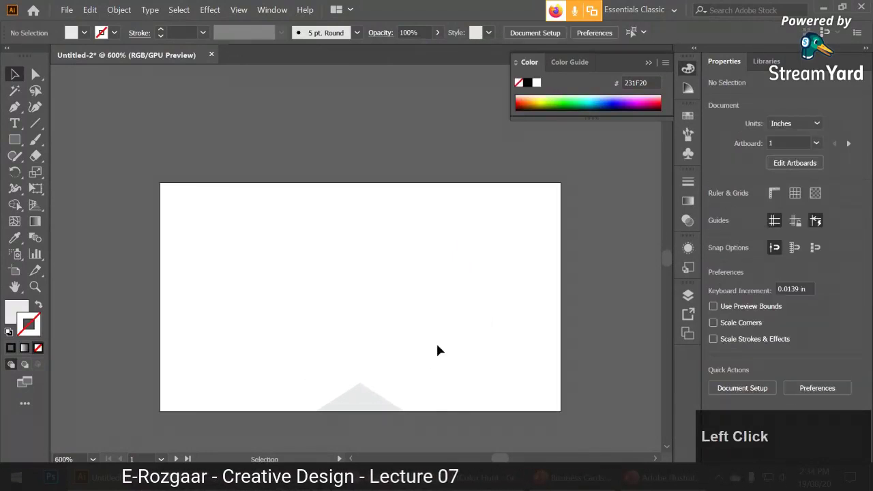
Nudge the bottom triangle slightly left, then Alt-drag a copy of it upward.
{"action": "left_click_drag", "start_coordinate": [392, 399], "coordinate": [334, 408]}
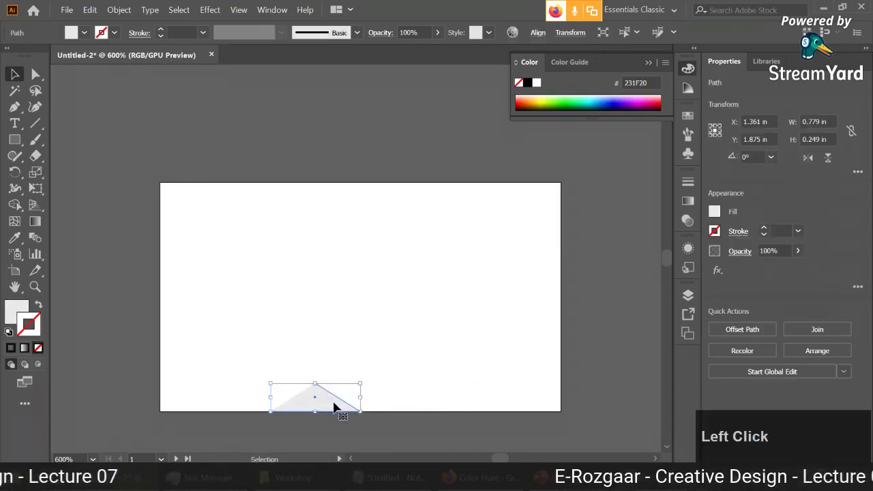
{"action": "left_click", "coordinate": [334, 407], "text": "shift"}
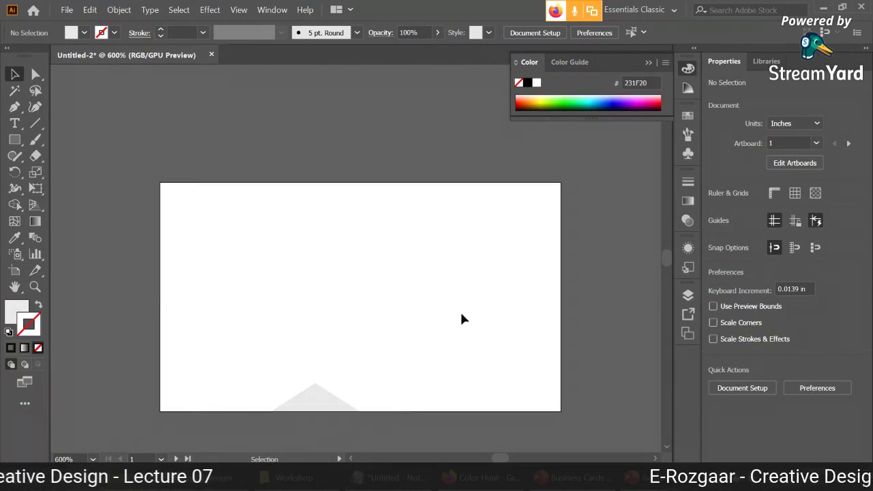
{"action": "left_click_drag", "start_coordinate": [322, 401], "coordinate": [331, 248]}
{"action": "left_click", "coordinate": [369, 221], "text": "shift"}
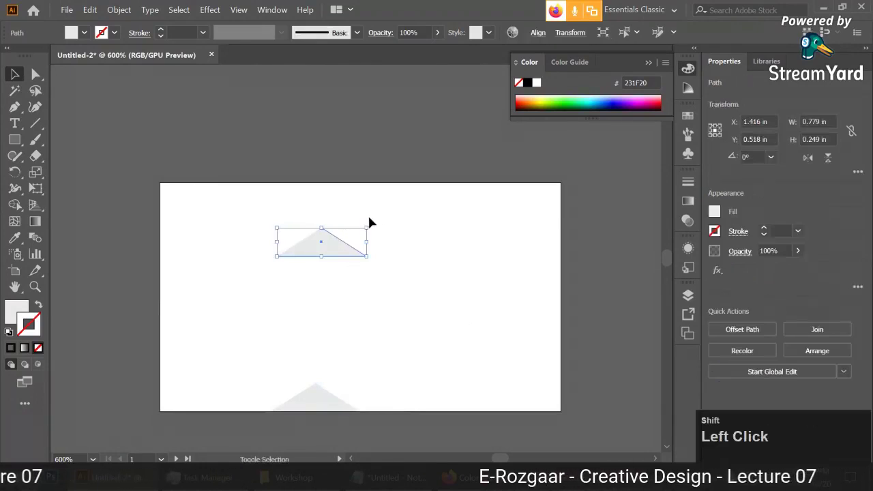
Flip the copied triangle to point downward and align it to the artboard's top edge.
{"action": "left_click_drag", "start_coordinate": [370, 221], "coordinate": [268, 268]}
{"action": "left_click_drag", "start_coordinate": [346, 240], "coordinate": [345, 194]}
{"action": "left_click", "coordinate": [375, 240]}
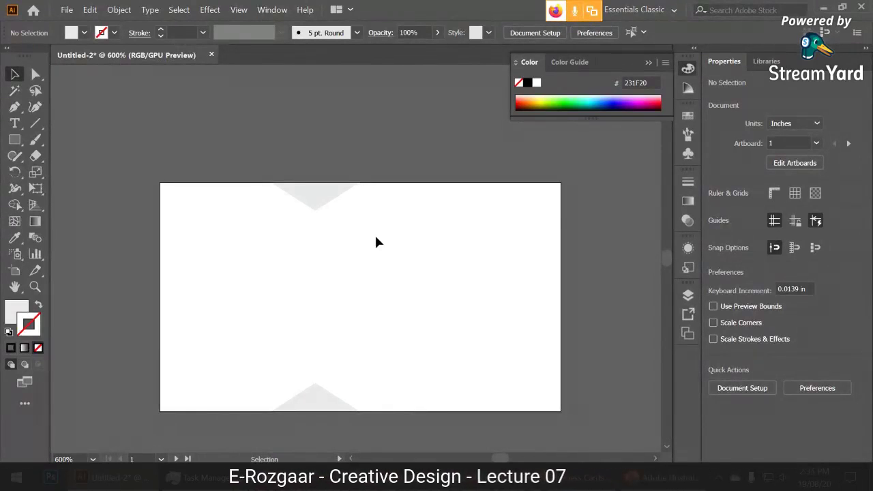
{"action": "left_click", "coordinate": [339, 192]}
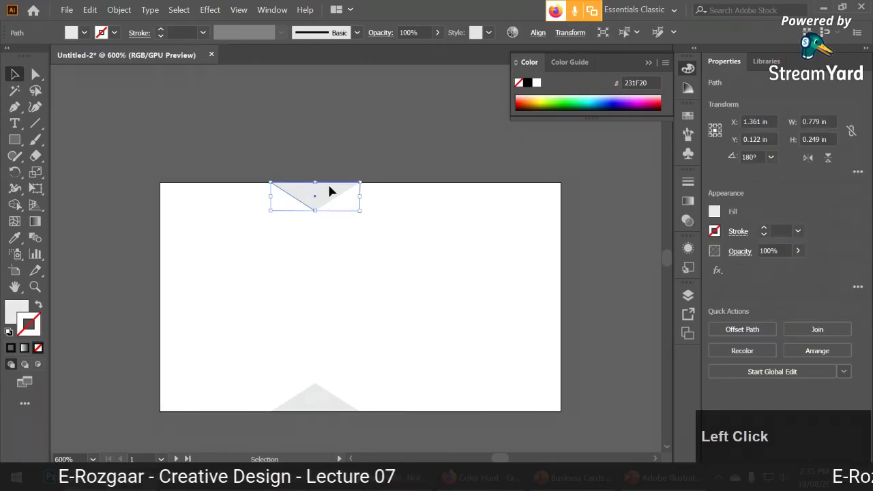
{"action": "left_click_drag", "start_coordinate": [328, 189], "coordinate": [343, 190]}
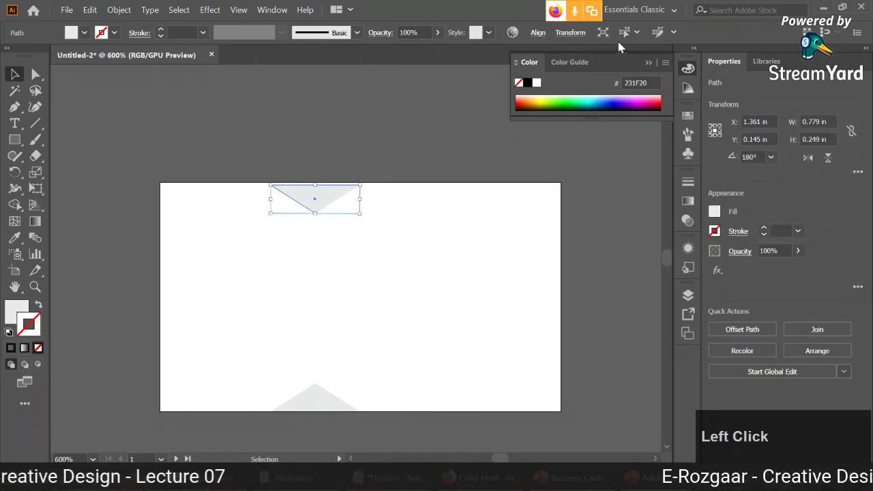
{"action": "left_click", "coordinate": [538, 33]}
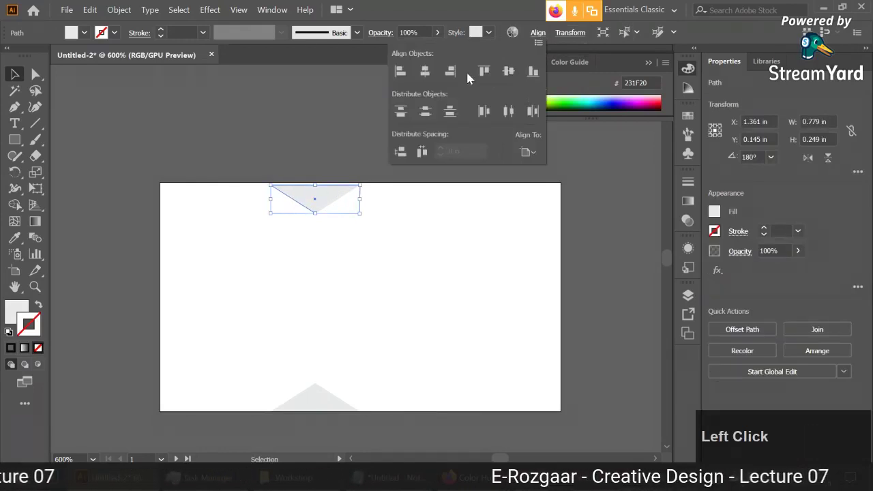
{"action": "left_click", "coordinate": [483, 71]}
{"action": "left_click", "coordinate": [448, 217]}
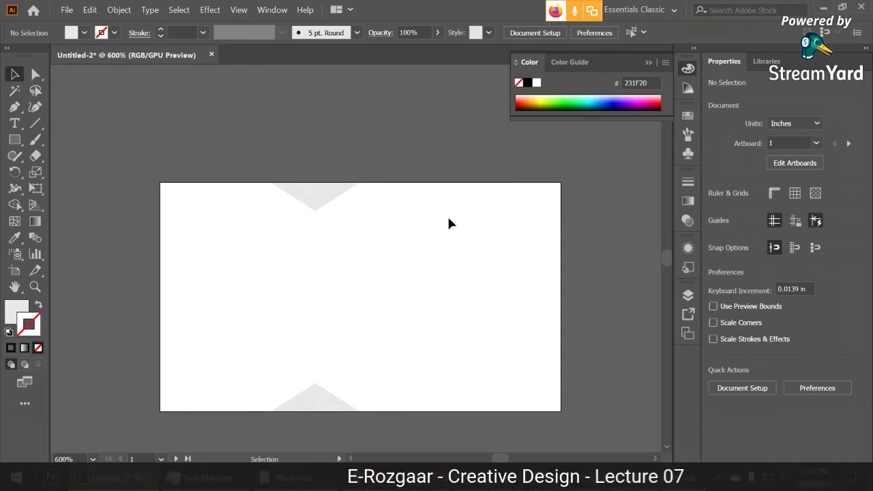
Copy rhino.png from the Workshop folder and paste it into the business card document.
{"action": "left_click", "coordinate": [433, 259]}
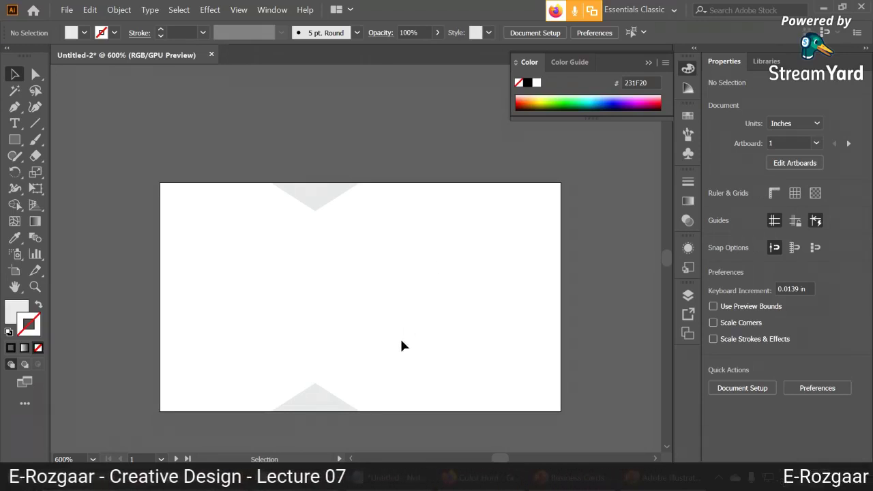
{"action": "left_click", "coordinate": [300, 480]}
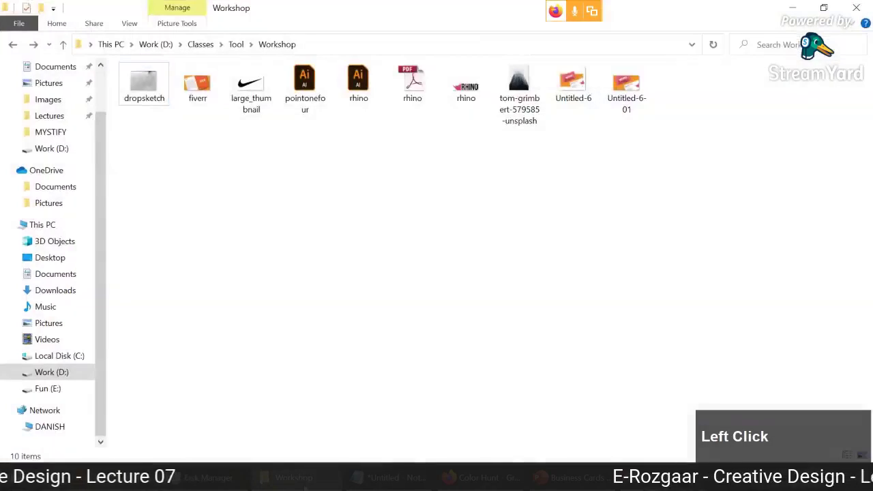
{"action": "left_click", "coordinate": [466, 86], "text": "ctrl"}
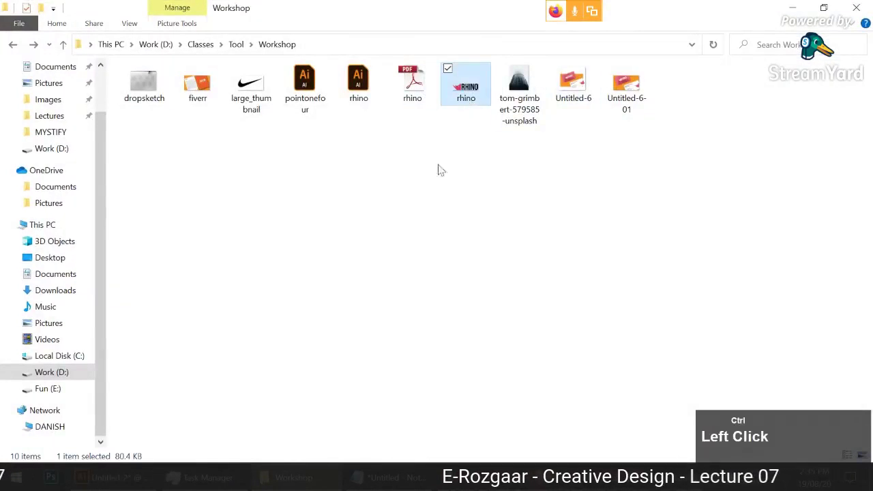
{"action": "left_click", "coordinate": [300, 479]}
{"action": "key", "text": "ctrl+v"}
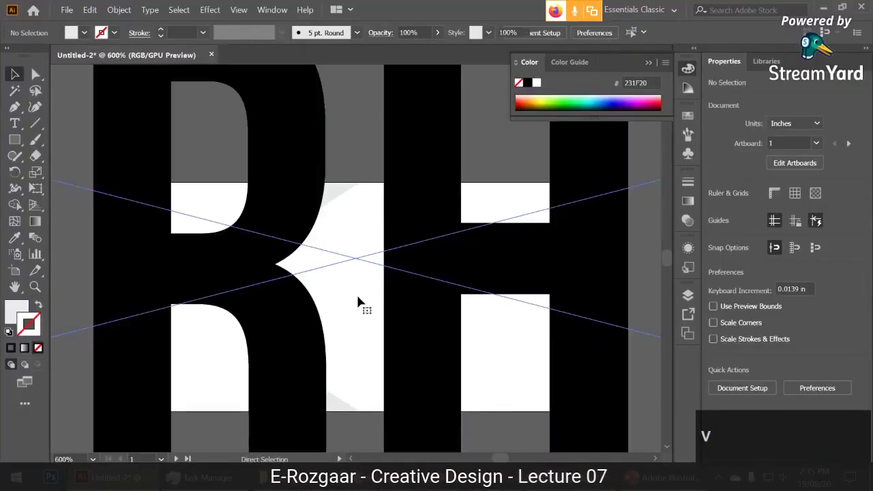
Scale the pasted rhino logo down to 2.902 × 0.751 in and embed it.
{"action": "scroll", "coordinate": [357, 302], "scroll_direction": "down", "scroll_amount": 4}
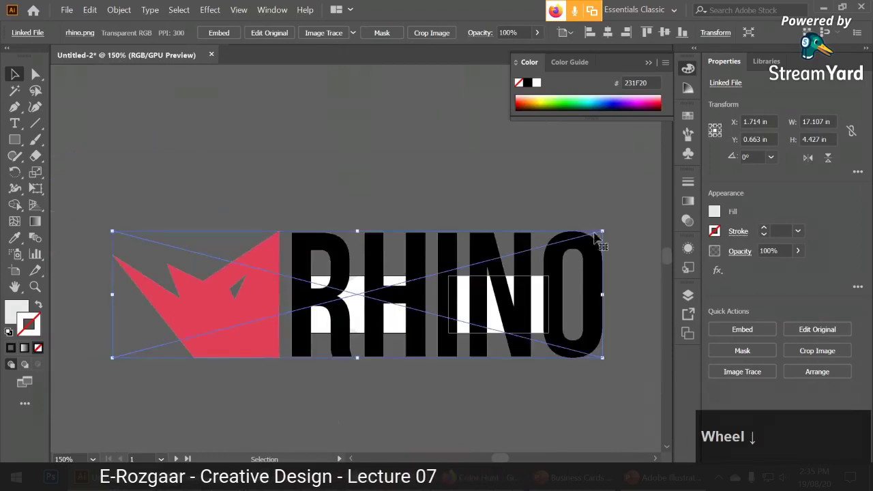
{"action": "left_click_drag", "start_coordinate": [602, 232], "coordinate": [335, 235]}
{"action": "scroll", "coordinate": [383, 259], "scroll_direction": "up", "scroll_amount": 2}
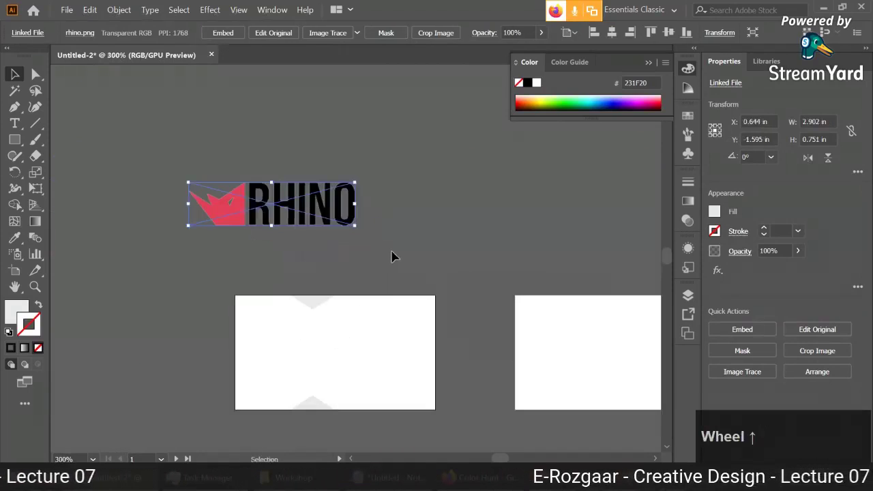
{"action": "left_click", "coordinate": [394, 254]}
{"action": "left_click", "coordinate": [222, 33]}
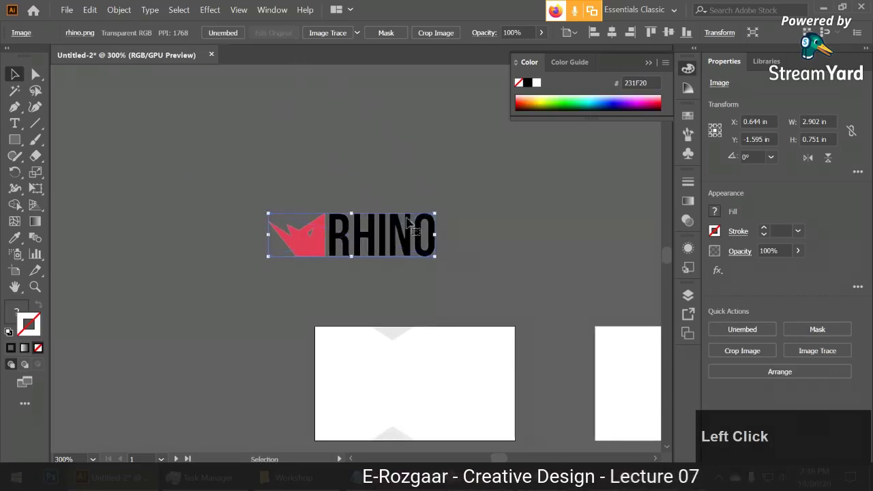
Alt-drag a copy of the rhino logo below the original and select that copy.
{"action": "scroll", "coordinate": [426, 232], "scroll_direction": "up", "scroll_amount": 2}
{"action": "left_click_drag", "start_coordinate": [372, 145], "coordinate": [420, 168]}
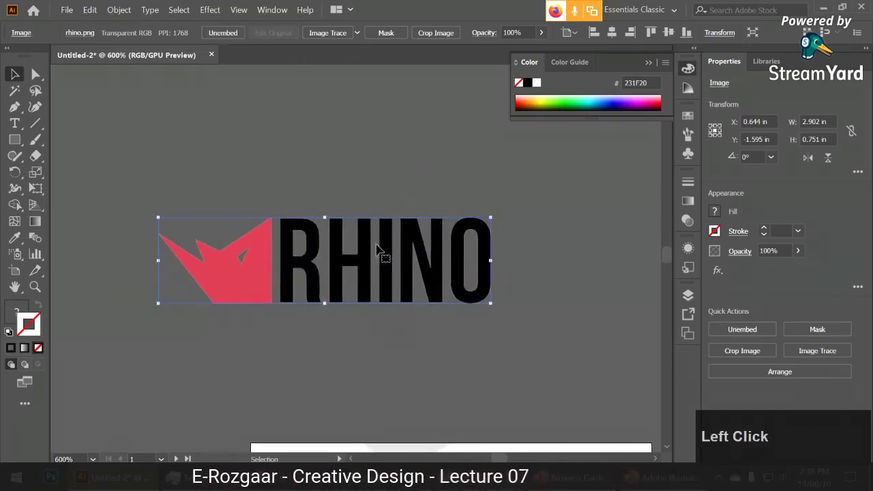
{"action": "scroll", "coordinate": [378, 251], "scroll_direction": "down", "scroll_amount": 1}
{"action": "left_click_drag", "start_coordinate": [402, 249], "coordinate": [316, 323]}
{"action": "left_click_drag", "start_coordinate": [417, 291], "coordinate": [506, 241]}
{"action": "scroll", "coordinate": [475, 255], "scroll_direction": "up", "scroll_amount": 1}
{"action": "left_click", "coordinate": [429, 255]}
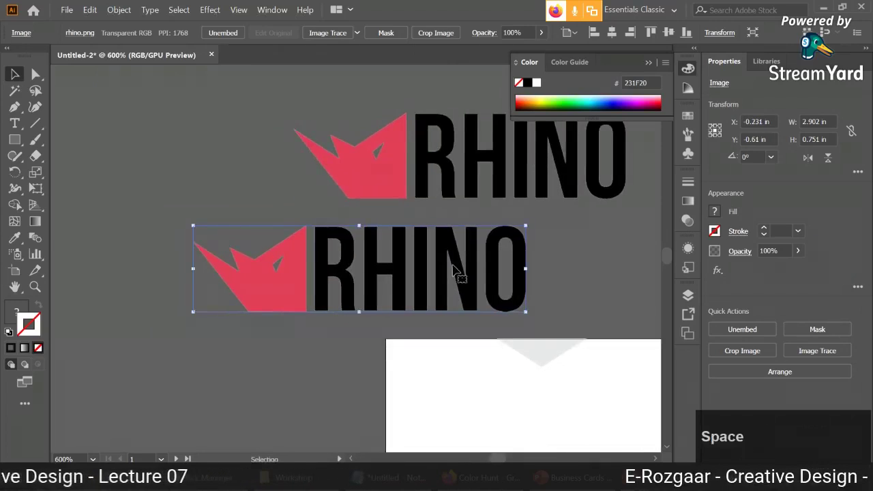
Mask the lower logo copy and narrow the mask so only the rhino-head icon shows.
{"action": "left_click", "coordinate": [400, 36]}
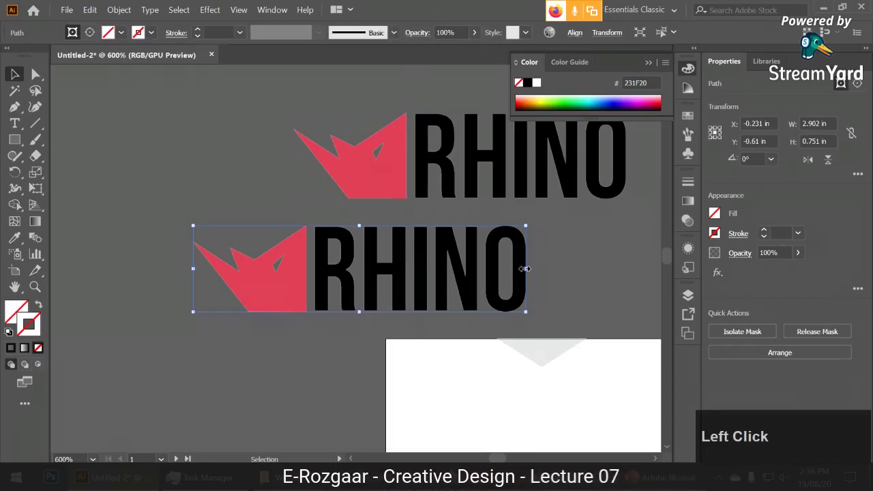
{"action": "left_click_drag", "start_coordinate": [525, 269], "coordinate": [307, 266]}
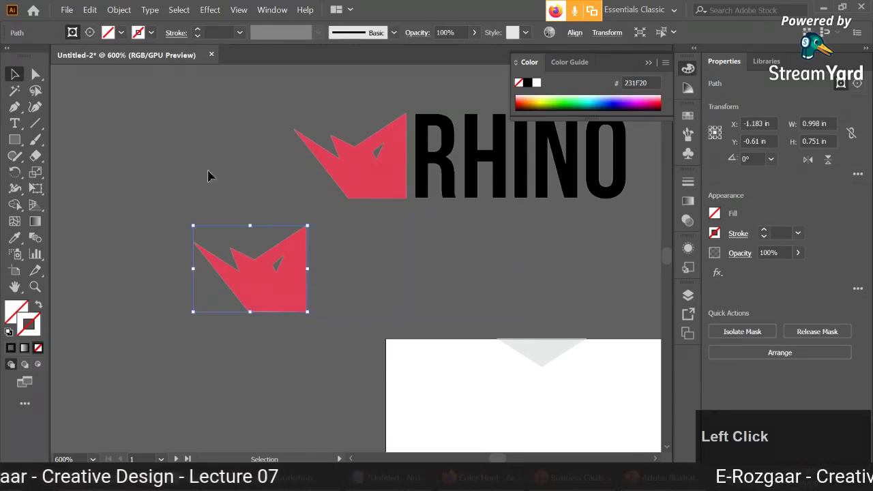
{"action": "left_click", "coordinate": [146, 160]}
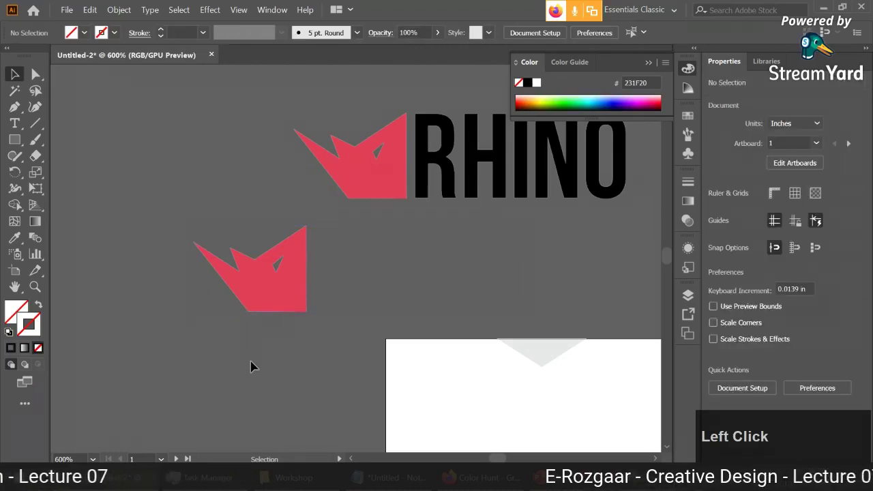
Try sliding the logo image inside the mask, undo it, and clear the selection.
{"action": "key", "text": "space"}
{"action": "left_click_drag", "start_coordinate": [250, 356], "coordinate": [318, 364]}
{"action": "left_click", "coordinate": [35, 75]}
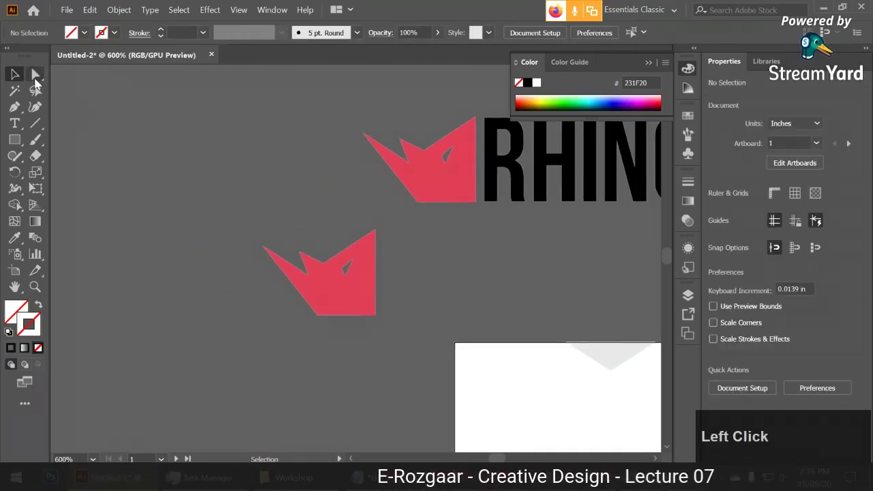
{"action": "left_click", "coordinate": [334, 288]}
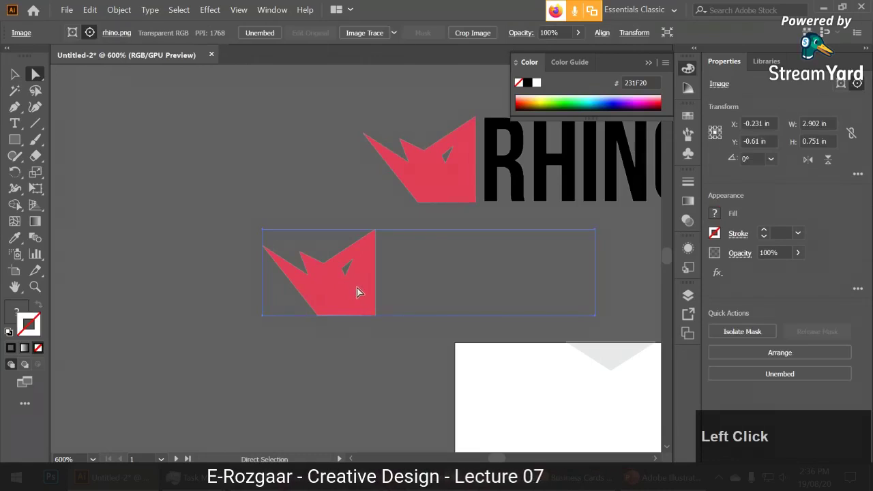
{"action": "left_click_drag", "start_coordinate": [358, 292], "coordinate": [274, 282]}
{"action": "key", "text": "ctrl+z"}
{"action": "key", "text": "ctrl+z"}
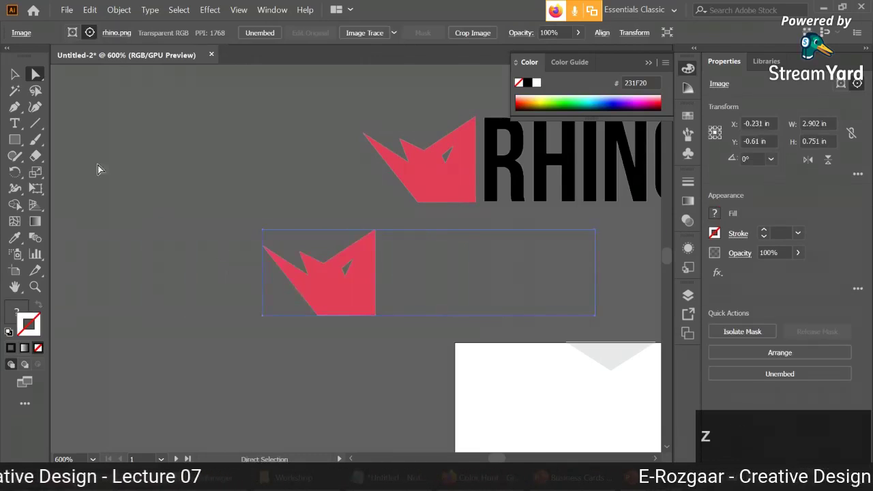
{"action": "left_click", "coordinate": [15, 74]}
{"action": "left_click", "coordinate": [253, 201]}
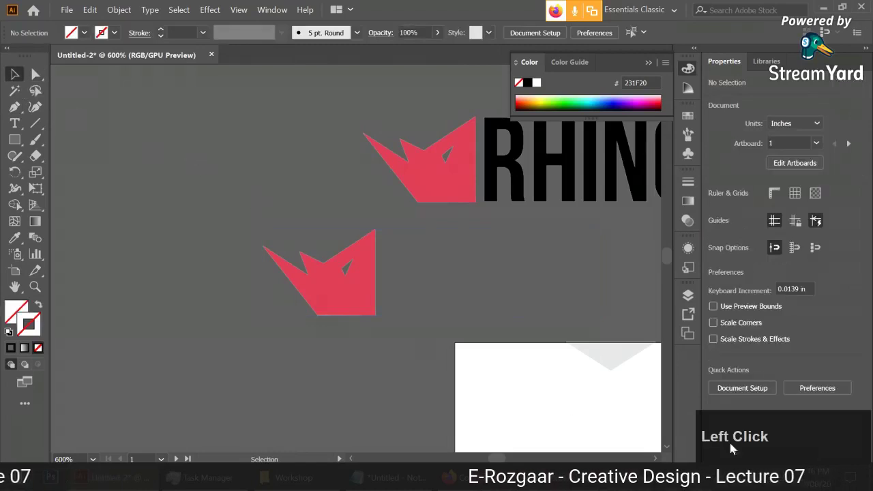
{"action": "left_click_drag", "start_coordinate": [504, 279], "coordinate": [332, 307]}
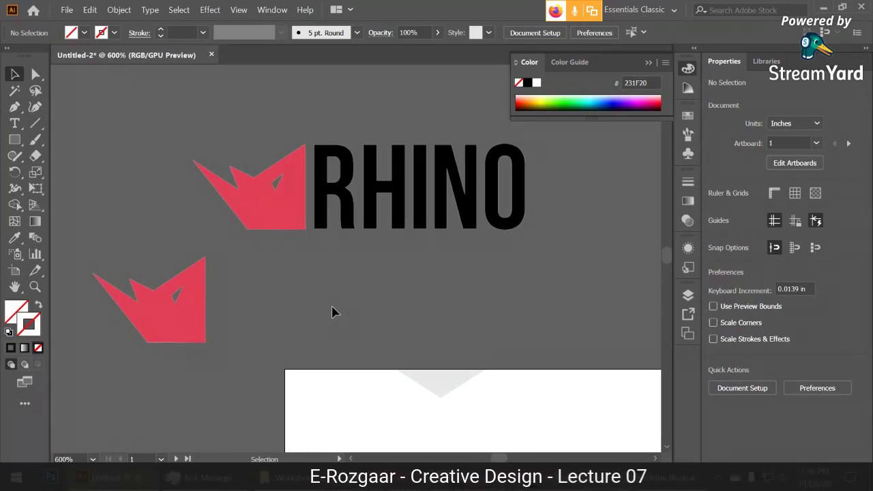
Pan around to review the logos and artboard, then switch to the colorsupplyyy.com PowerPoint slide.
{"action": "scroll", "coordinate": [331, 311], "scroll_direction": "down", "scroll_amount": 1, "text": "alt"}
{"action": "key", "text": "space"}
{"action": "left_click_drag", "start_coordinate": [339, 336], "coordinate": [305, 259]}
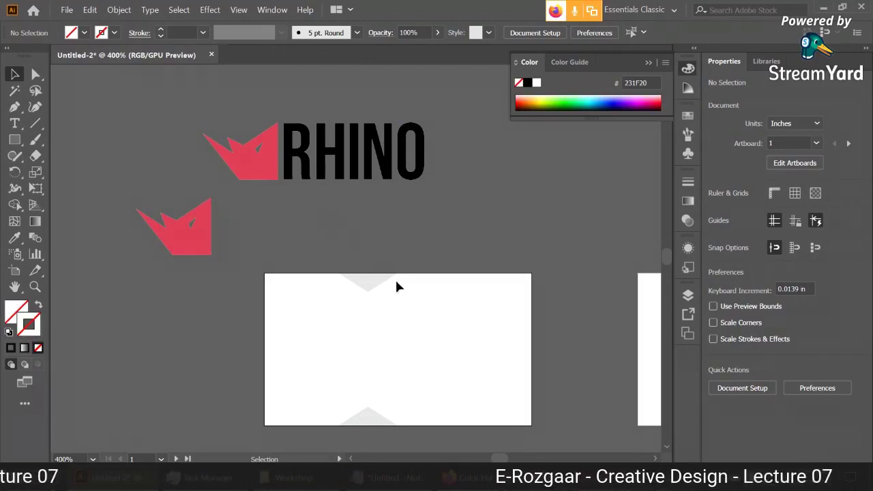
{"action": "left_click_drag", "start_coordinate": [401, 329], "coordinate": [399, 309]}
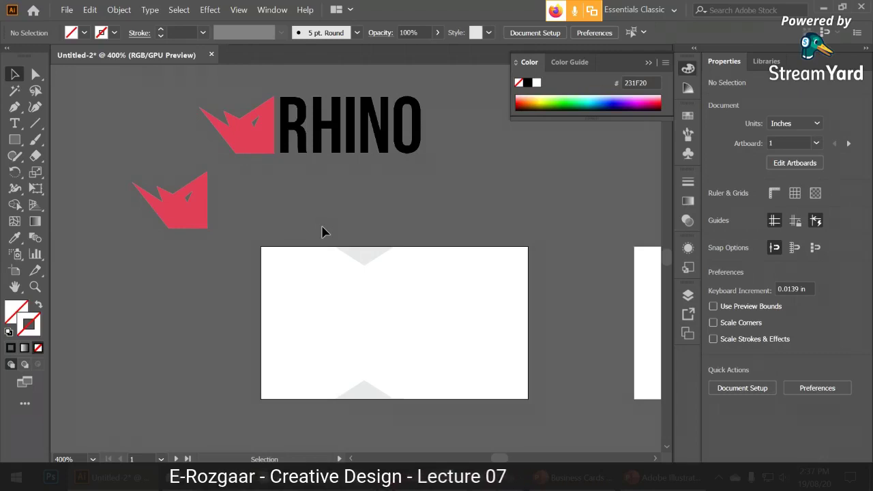
{"action": "left_click", "coordinate": [654, 477]}
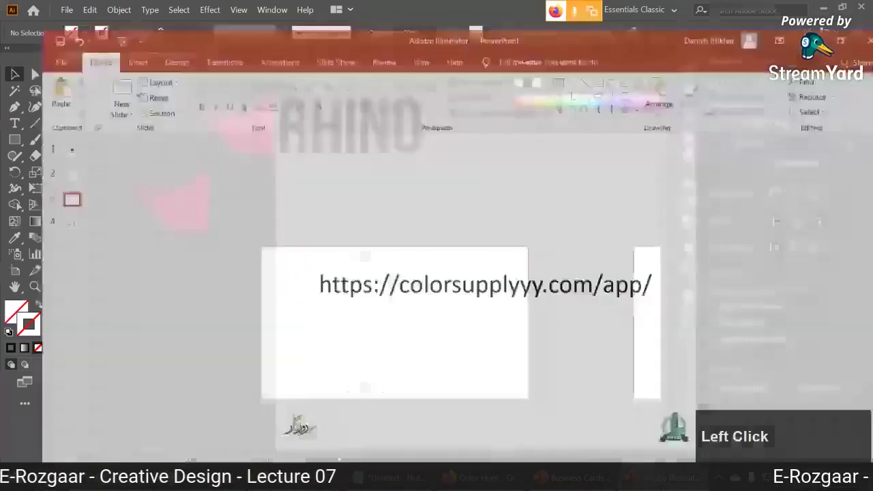
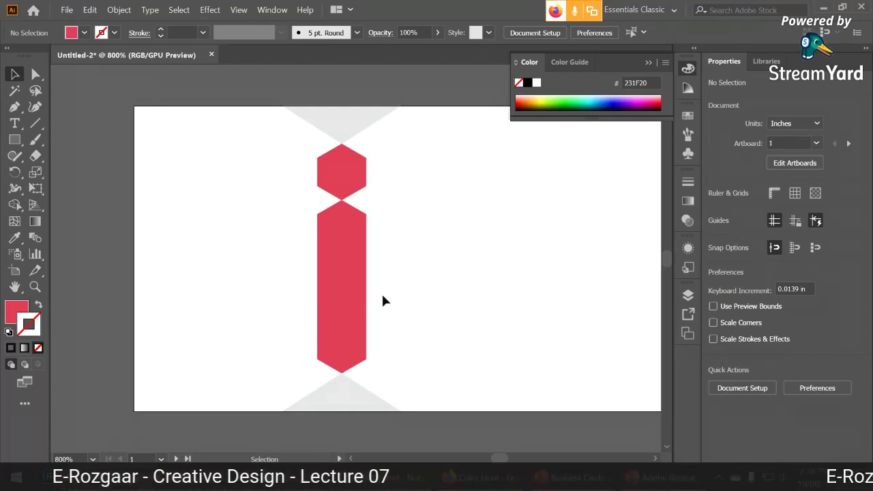
Open the options for the tall red shape and dismiss them without reflecting it.
{"action": "right_click", "coordinate": [355, 233]}
{"action": "left_click", "coordinate": [330, 250]}
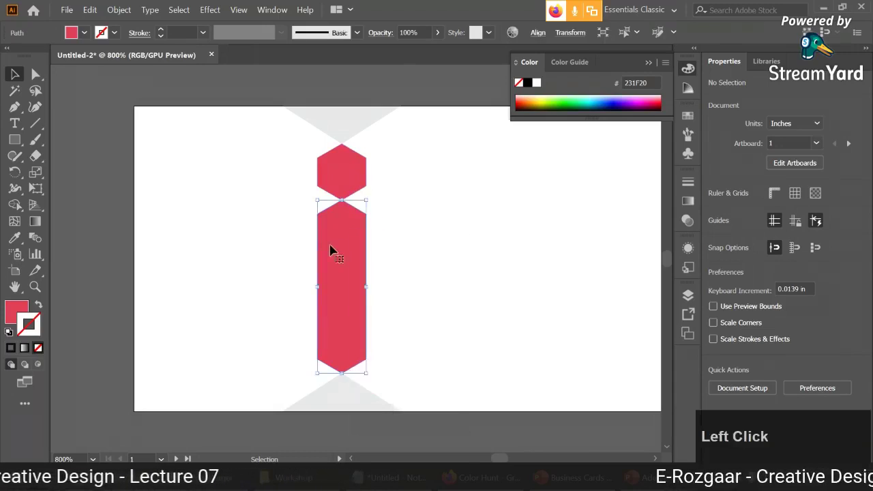
{"action": "right_click", "coordinate": [338, 251]}
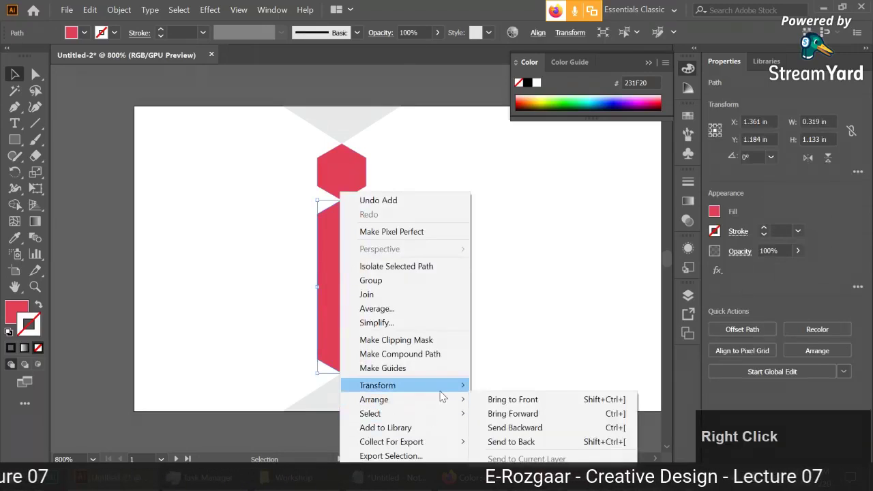
{"action": "mouse_move", "coordinate": [444, 386]}
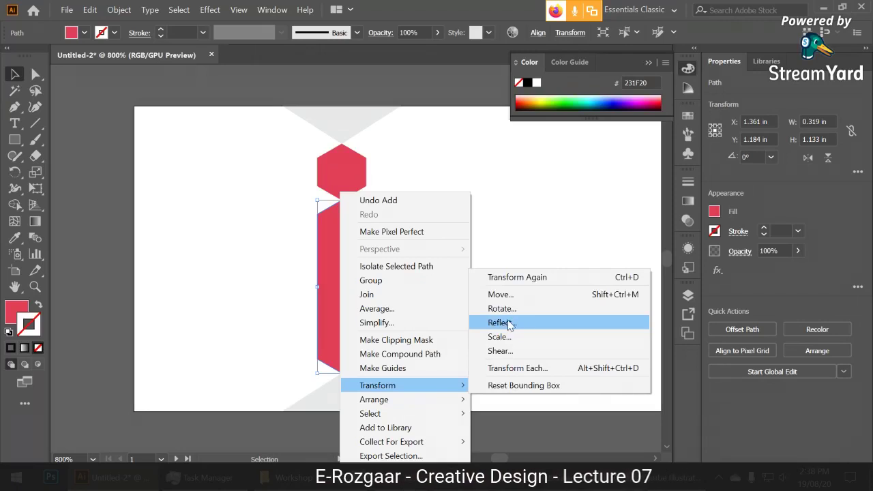
{"action": "left_click", "coordinate": [504, 209]}
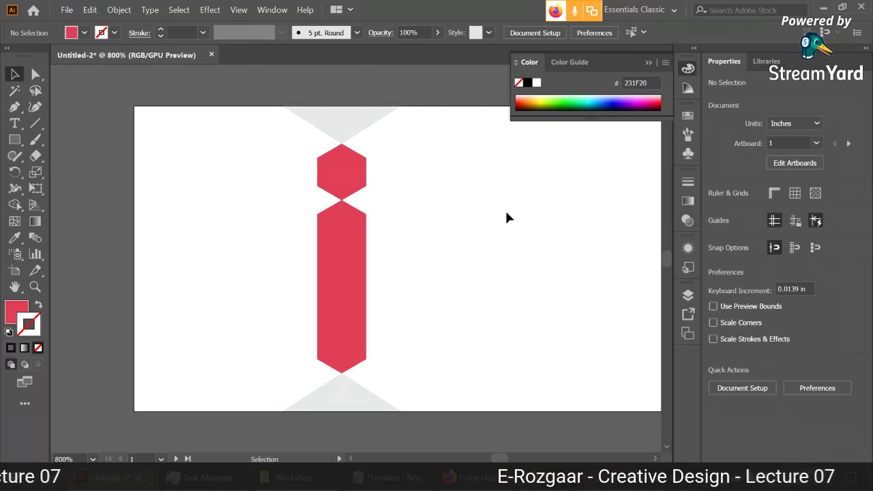
Duplicate the top hexagon beside the tall shape, stretch it taller, then delete the copy.
{"action": "left_click_drag", "start_coordinate": [347, 179], "coordinate": [483, 172]}
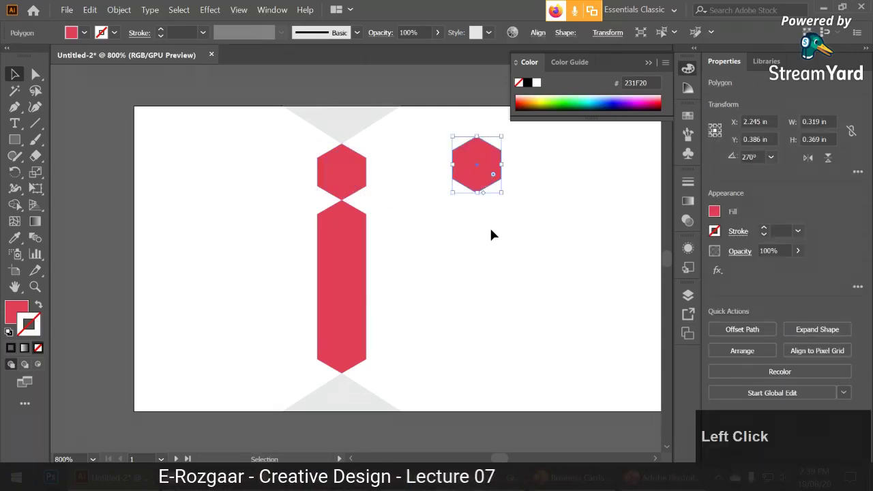
{"action": "left_click_drag", "start_coordinate": [470, 181], "coordinate": [398, 244]}
{"action": "left_click", "coordinate": [408, 302]}
{"action": "key", "text": "ctrl+z"}
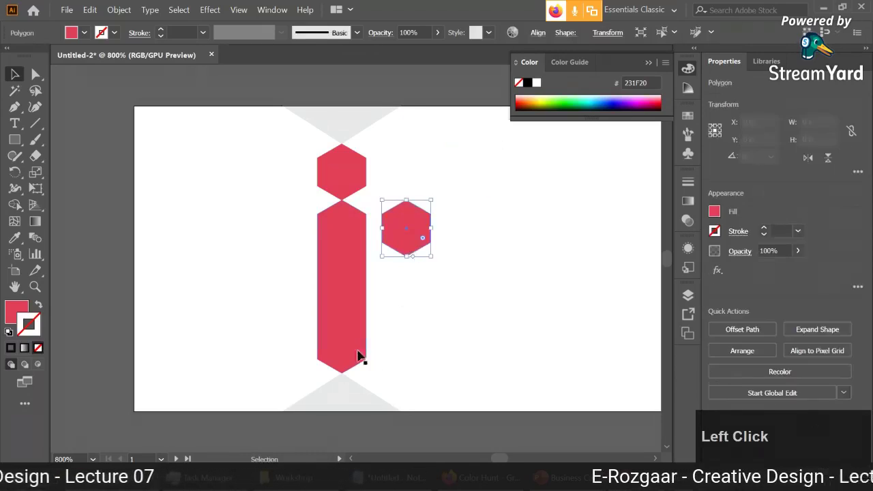
{"action": "left_click", "coordinate": [423, 269]}
{"action": "left_click", "coordinate": [408, 254]}
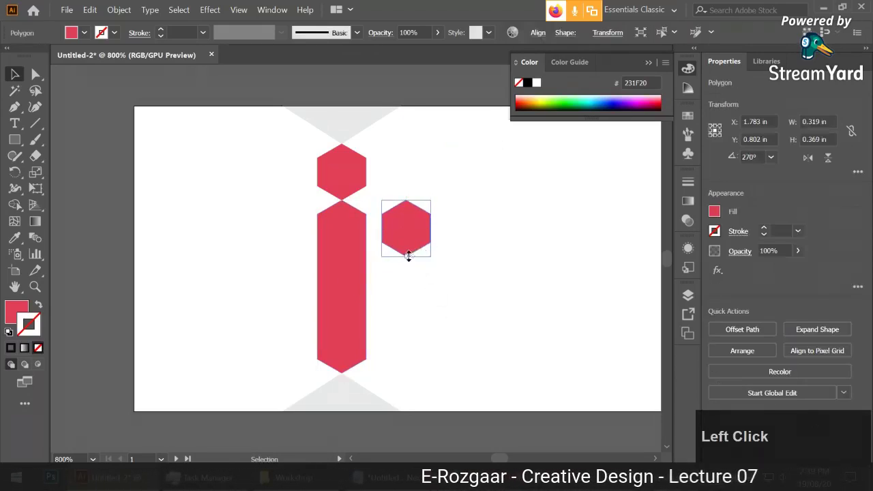
{"action": "left_click_drag", "start_coordinate": [408, 255], "coordinate": [392, 374]}
{"action": "left_click", "coordinate": [475, 332]}
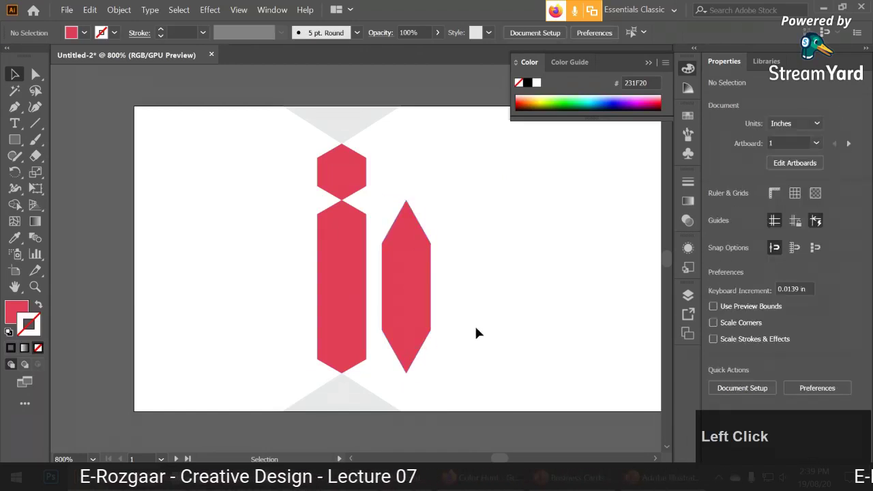
{"action": "left_click", "coordinate": [383, 282]}
{"action": "left_click", "coordinate": [475, 287]}
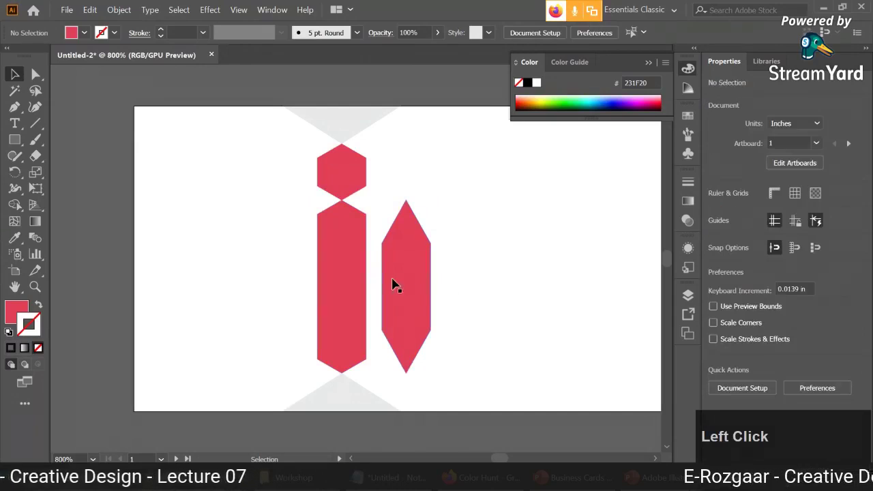
{"action": "left_click", "coordinate": [391, 284]}
{"action": "key", "text": "Delete"}
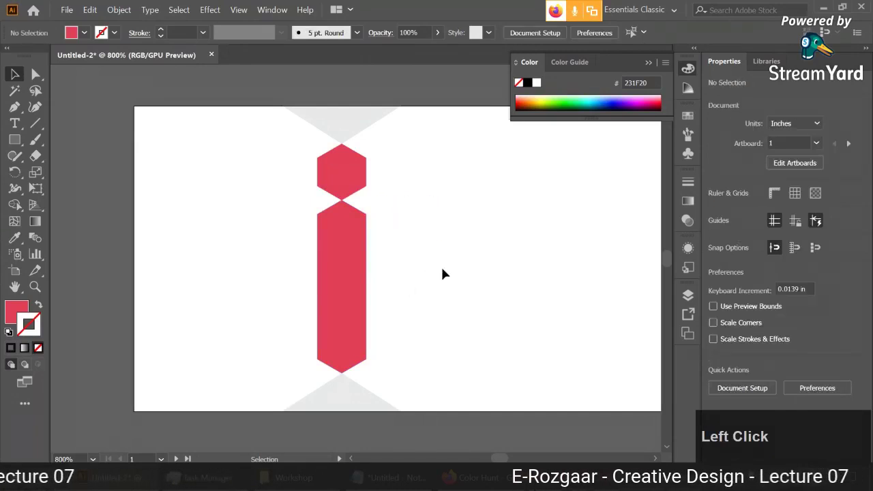
Check the business card reference slide, then reposition the artboard view.
{"action": "key", "text": "alt+Tab"}
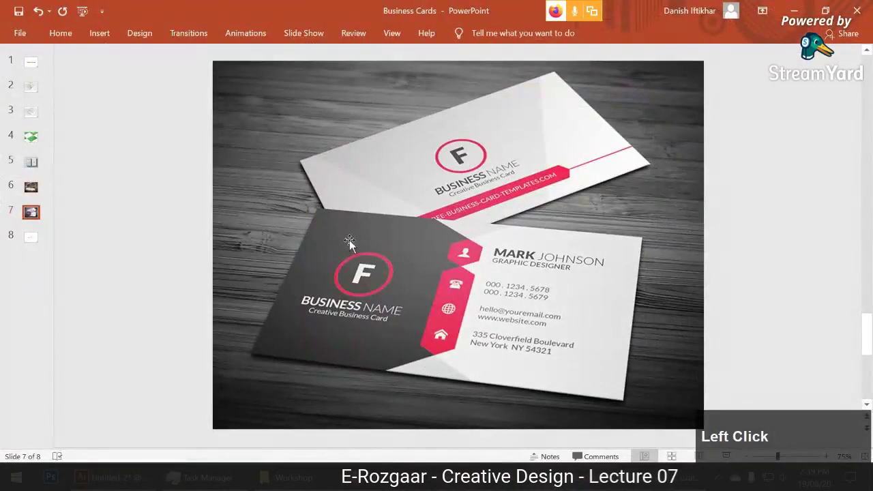
{"action": "key", "text": "alt+Tab"}
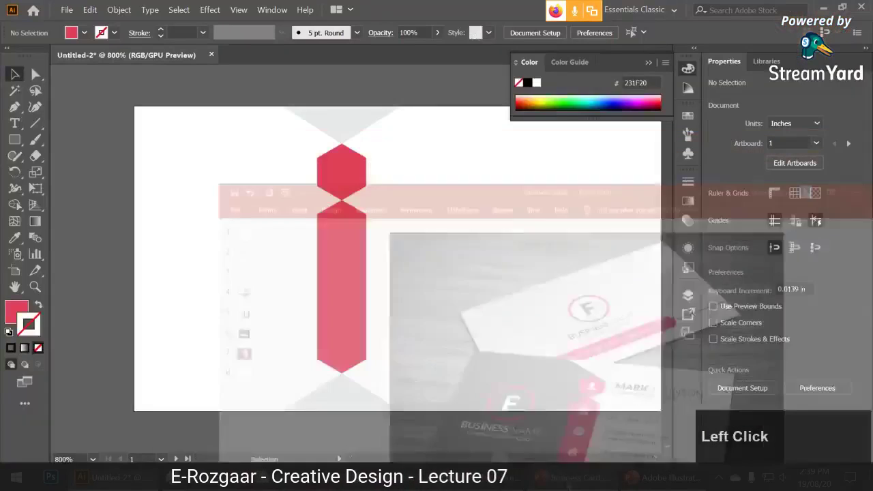
{"action": "scroll", "coordinate": [424, 294], "scroll_direction": "down", "scroll_amount": 2}
{"action": "left_click_drag", "start_coordinate": [422, 268], "coordinate": [427, 264]}
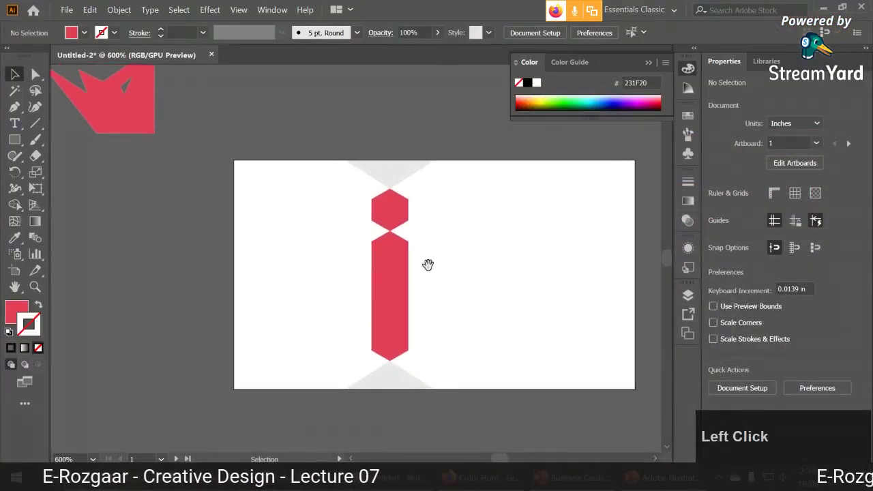
Draw a rectangle over the card's left side and eyedropper RHINO's black into it.
{"action": "left_click", "coordinate": [15, 140]}
{"action": "mouse_move", "coordinate": [234, 161]}
{"action": "left_mouse_down"}
{"action": "mouse_move", "coordinate": [384, 341]}
{"action": "mouse_move", "coordinate": [389, 389]}
{"action": "left_mouse_up"}
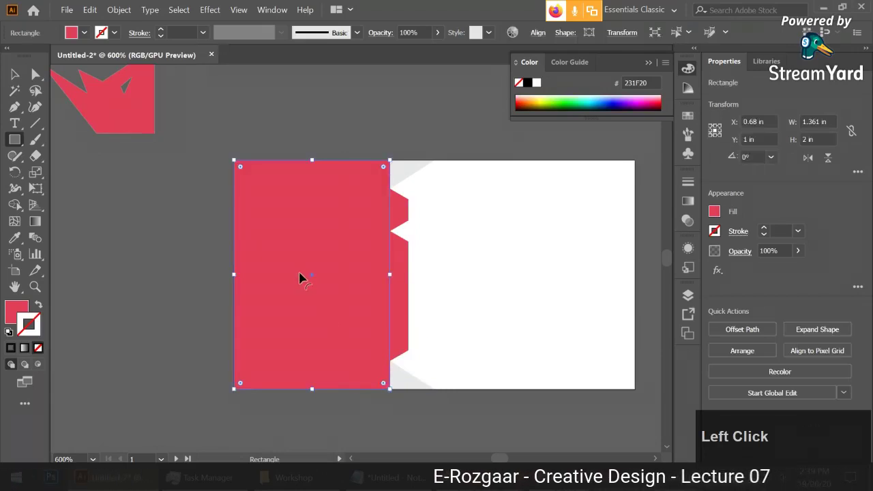
{"action": "left_click", "coordinate": [15, 74]}
{"action": "scroll", "coordinate": [216, 127], "scroll_direction": "down", "scroll_amount": 2}
{"action": "left_click_drag", "start_coordinate": [216, 127], "coordinate": [321, 244]}
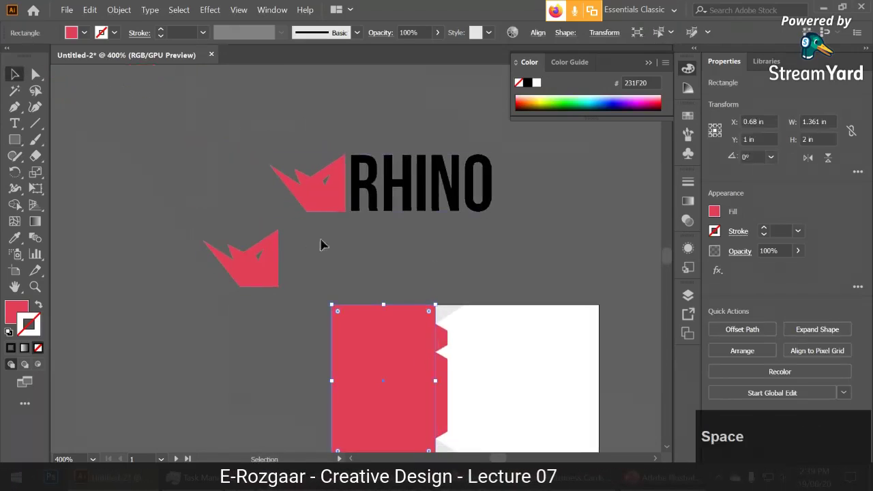
{"action": "left_click", "coordinate": [15, 237]}
{"action": "left_click", "coordinate": [394, 181]}
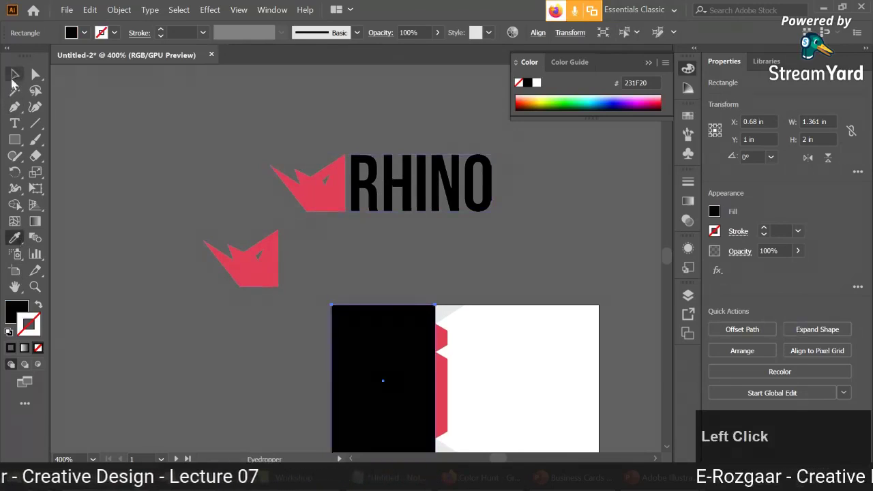
{"action": "left_click_drag", "start_coordinate": [294, 379], "coordinate": [273, 290]}
Send the black rectangle to the back, behind the red i shape.
{"action": "right_click", "coordinate": [346, 306]}
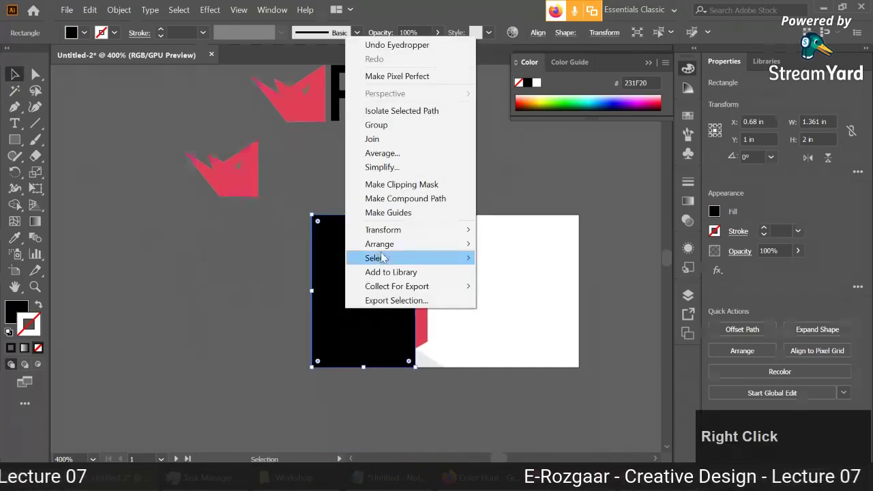
{"action": "mouse_move", "coordinate": [436, 244]}
{"action": "left_click", "coordinate": [533, 289]}
{"action": "scroll", "coordinate": [469, 295], "scroll_direction": "up", "scroll_amount": 2}
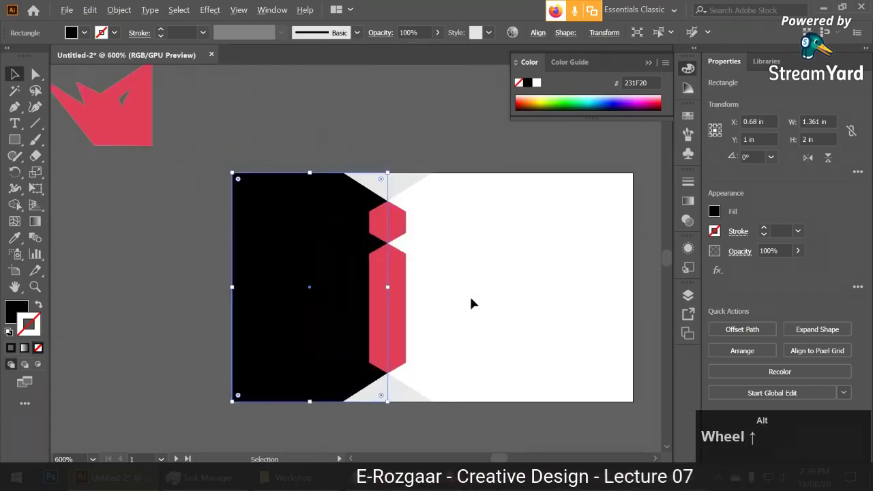
{"action": "left_click", "coordinate": [495, 325]}
{"action": "left_click_drag", "start_coordinate": [495, 325], "coordinate": [387, 286]}
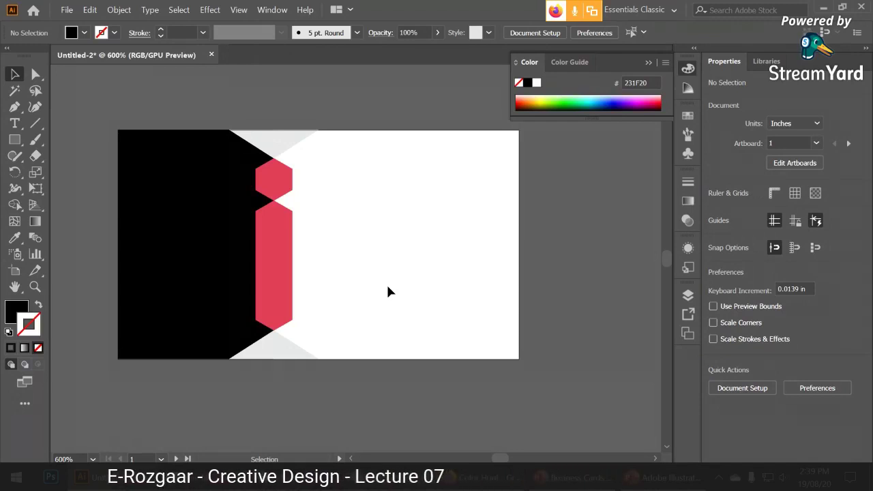
Click through the red i, grey triangles and black panel to check their stacking order.
{"action": "key", "text": "space"}
{"action": "left_click_drag", "start_coordinate": [386, 290], "coordinate": [419, 260]}
{"action": "left_click", "coordinate": [302, 238]}
{"action": "left_click", "coordinate": [361, 194]}
{"action": "left_click", "coordinate": [382, 153]}
{"action": "left_click", "coordinate": [401, 354]}
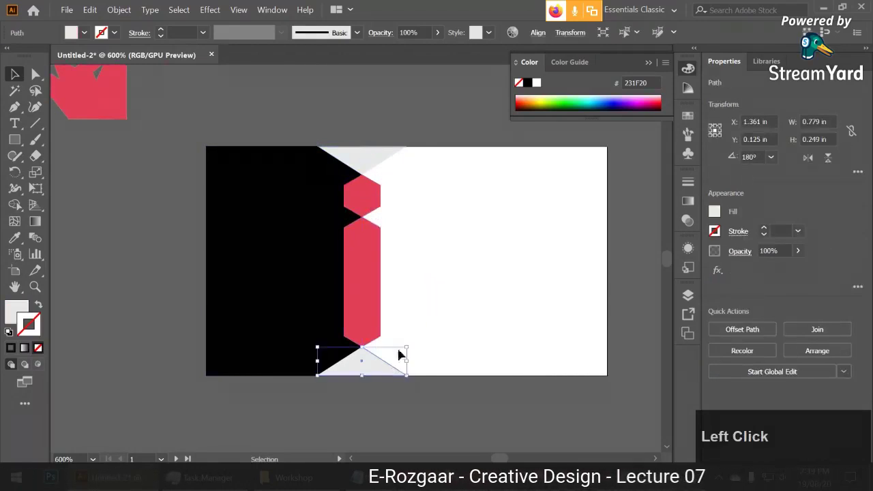
{"action": "left_click", "coordinate": [282, 268]}
{"action": "left_click", "coordinate": [440, 248]}
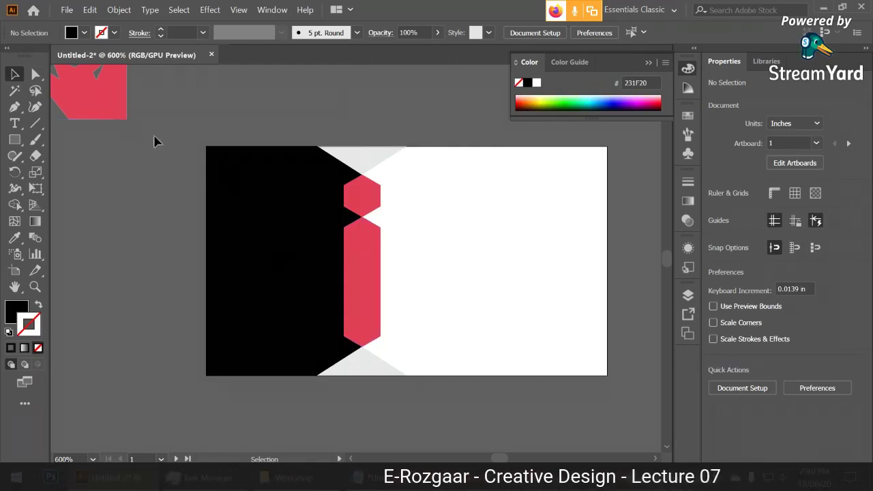
Duplicate the red hexagon dot to the right and undo the spiked bottom anchor.
{"action": "left_click", "coordinate": [362, 199]}
{"action": "left_click_drag", "start_coordinate": [362, 199], "coordinate": [456, 314]}
{"action": "left_click", "coordinate": [32, 74]}
{"action": "key", "text": "ctrl+z"}
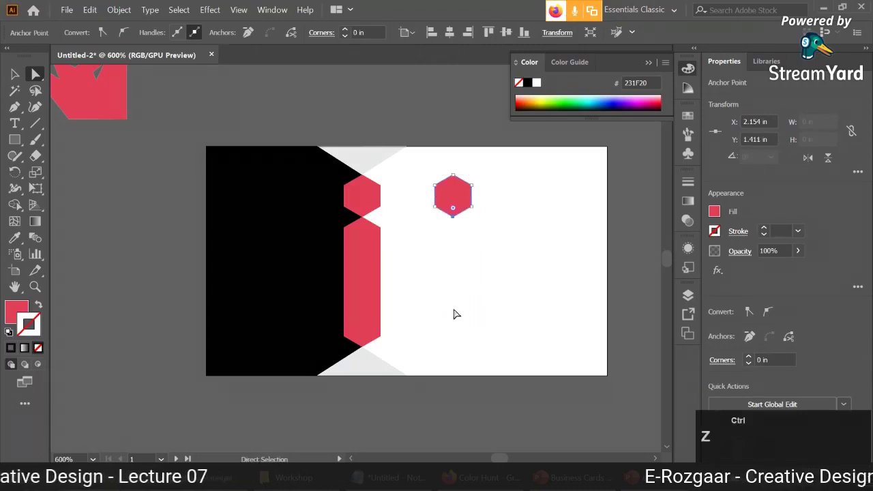
{"action": "left_click", "coordinate": [456, 315]}
Pull the copy's bottom anchor down into a bar, then undo back to a hexagon.
{"action": "left_click", "coordinate": [454, 217], "text": "shift"}
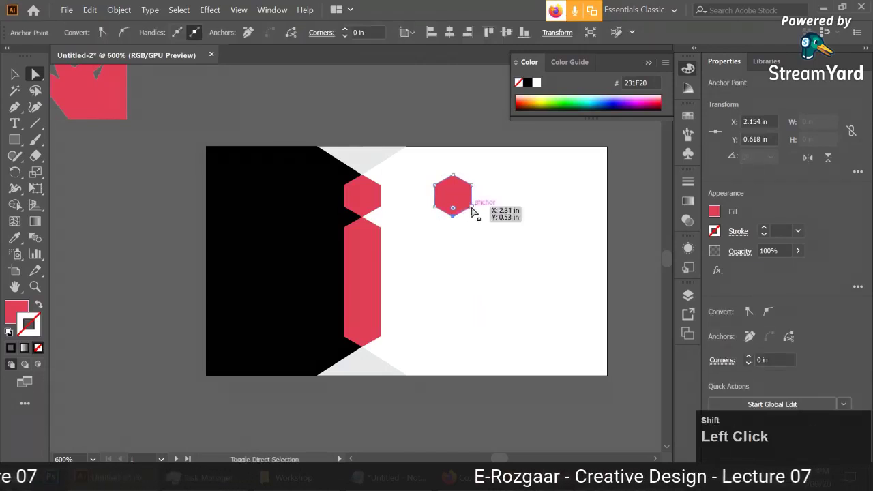
{"action": "left_click_drag", "start_coordinate": [453, 217], "coordinate": [455, 349]}
{"action": "left_click", "coordinate": [504, 277]}
{"action": "scroll", "coordinate": [467, 248], "scroll_direction": "up", "scroll_amount": 1}
{"action": "left_click", "coordinate": [434, 207]}
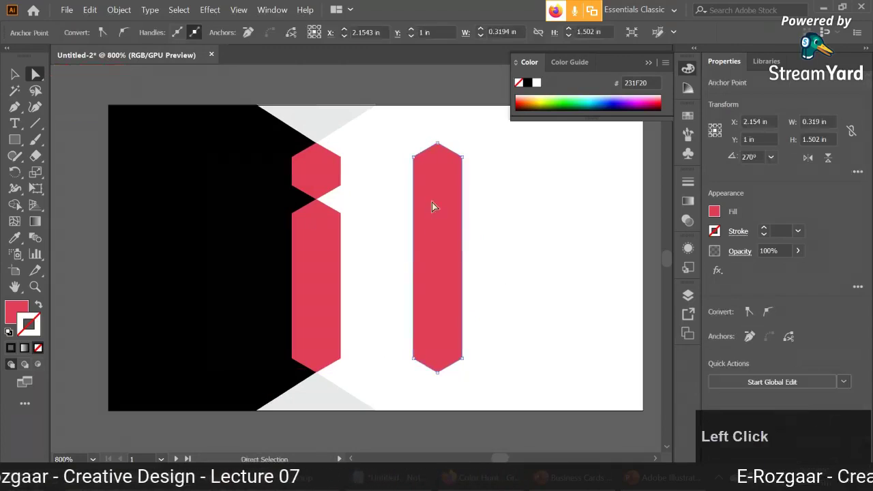
{"action": "key", "text": "ctrl+z"}
{"action": "left_click", "coordinate": [473, 219]}
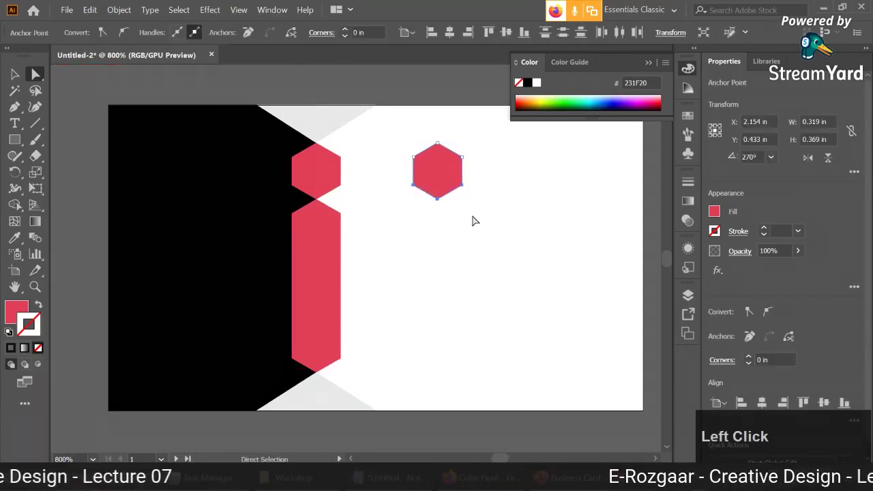
Drag the hexagon copy's two lower anchors down to form a tall red bar.
{"action": "left_click", "coordinate": [443, 197]}
{"action": "left_click", "coordinate": [461, 189], "text": "shift"}
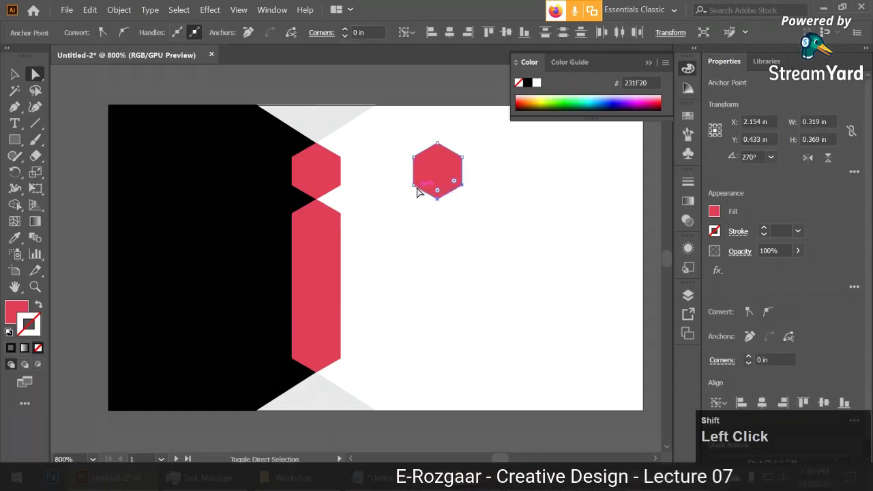
{"action": "left_click", "coordinate": [430, 214]}
{"action": "left_click", "coordinate": [438, 198], "text": "shift"}
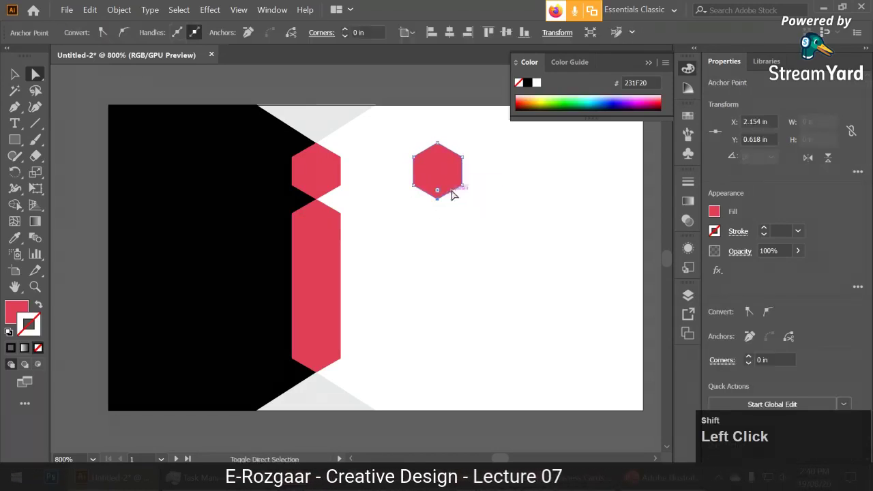
{"action": "left_click", "coordinate": [461, 191], "text": "shift"}
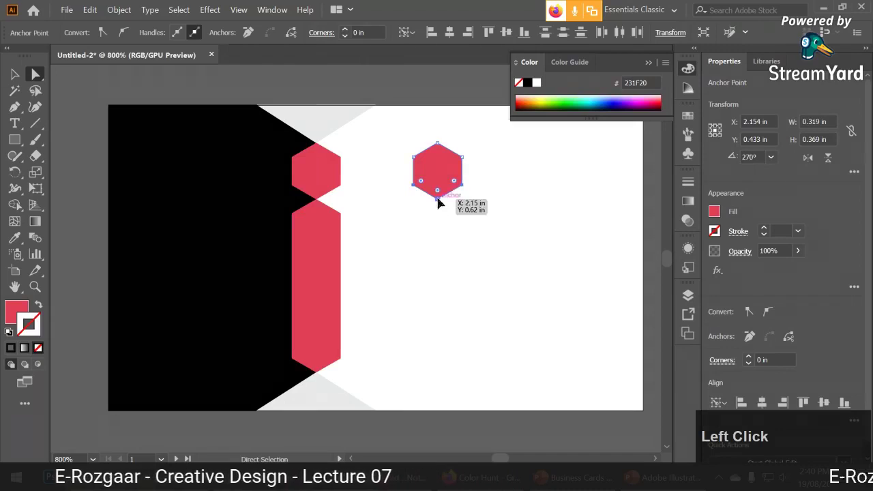
{"action": "left_click_drag", "start_coordinate": [438, 199], "coordinate": [436, 373]}
{"action": "key", "text": "v"}
{"action": "left_click", "coordinate": [373, 198]}
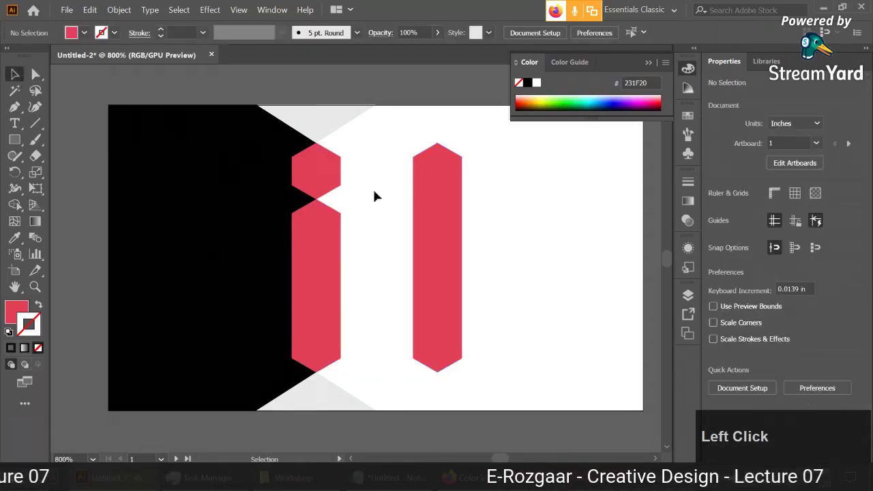
Delete the spare tall red polygon and close the Color panel.
{"action": "left_click", "coordinate": [434, 193]}
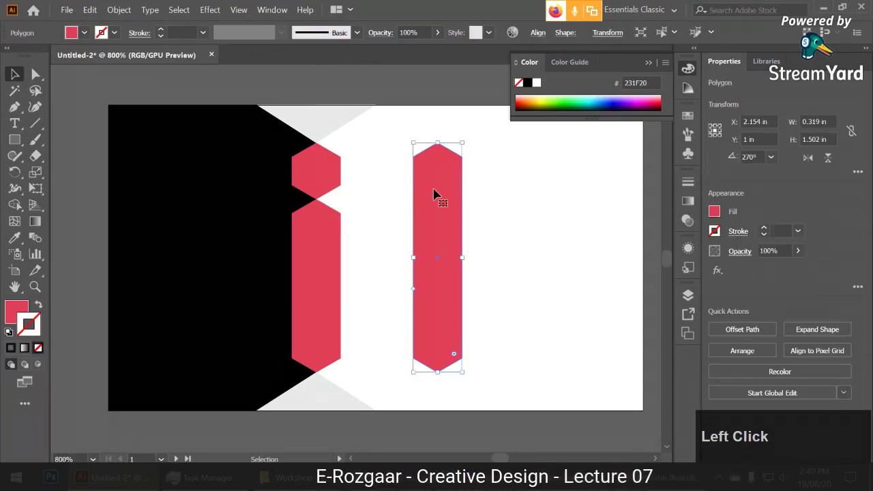
{"action": "key", "text": "Delete"}
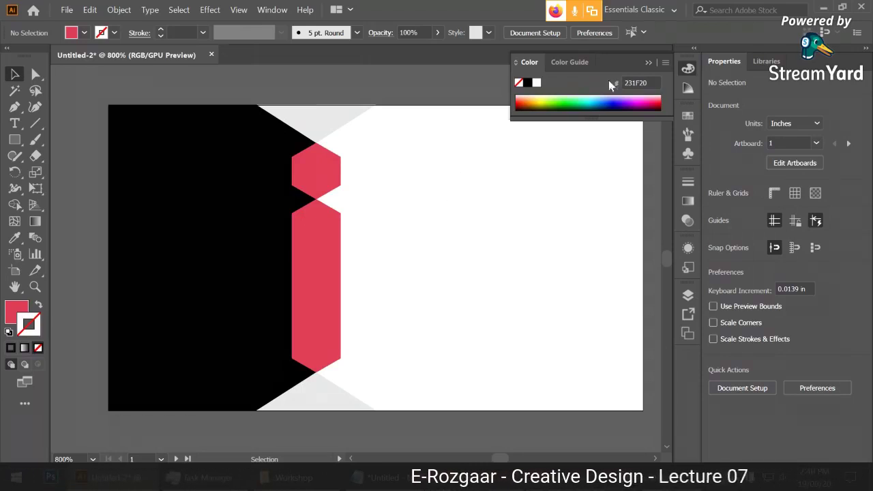
{"action": "left_click", "coordinate": [511, 211]}
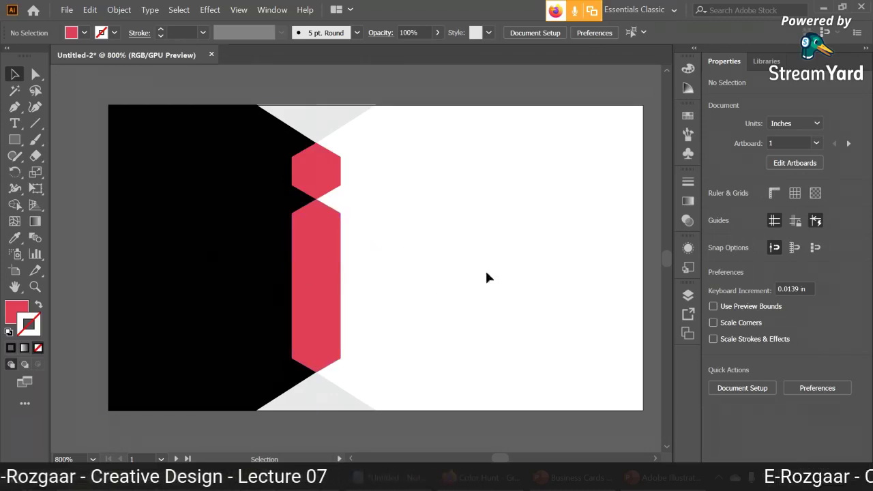
Group the red 'i' with the grey triangles, shift them right, and centre horizontally.
{"action": "left_click_drag", "start_coordinate": [414, 443], "coordinate": [391, 119]}
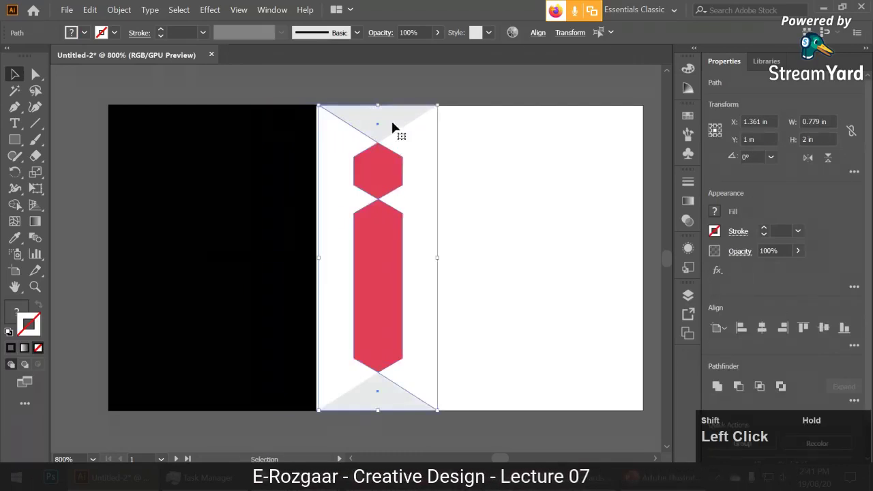
{"action": "left_click", "coordinate": [436, 142], "text": "ctrl"}
{"action": "key", "text": "ctrl+g"}
{"action": "left_click", "coordinate": [536, 33]}
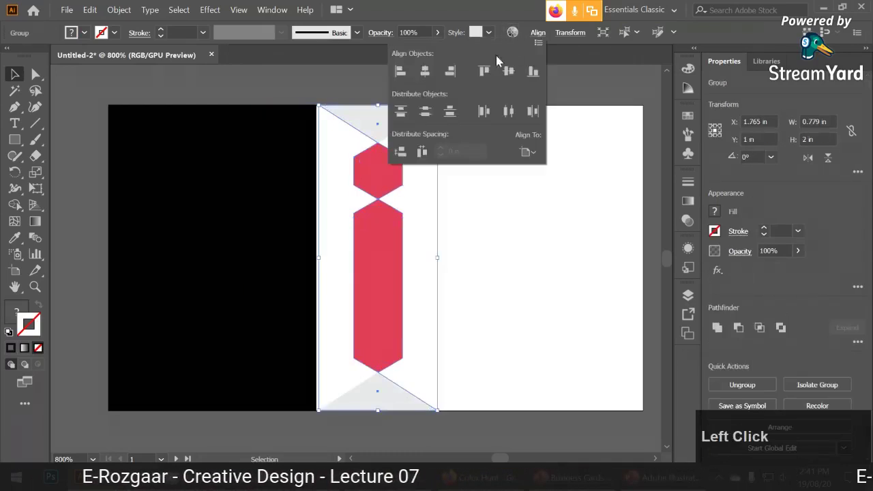
{"action": "left_click", "coordinate": [425, 71]}
{"action": "left_click", "coordinate": [502, 209]}
Widen the black panel to 1.75 in, then reselect the 'i' group.
{"action": "left_click", "coordinate": [242, 227]}
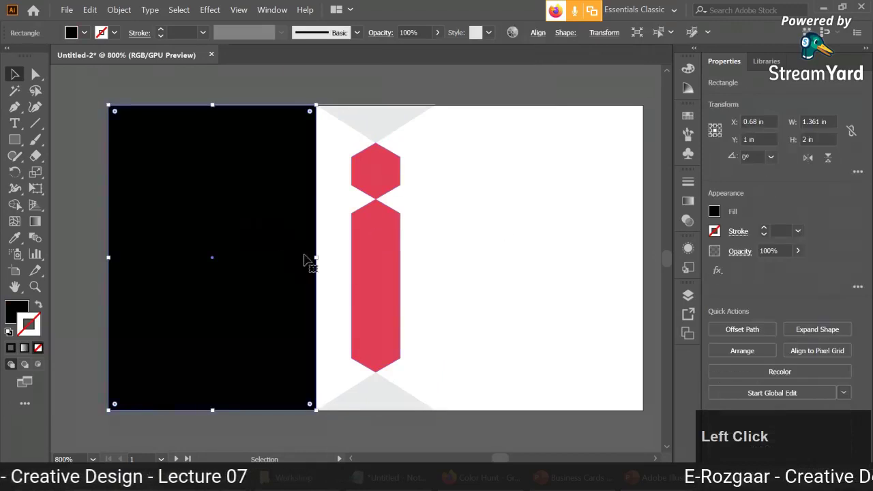
{"action": "left_click_drag", "start_coordinate": [316, 256], "coordinate": [375, 257]}
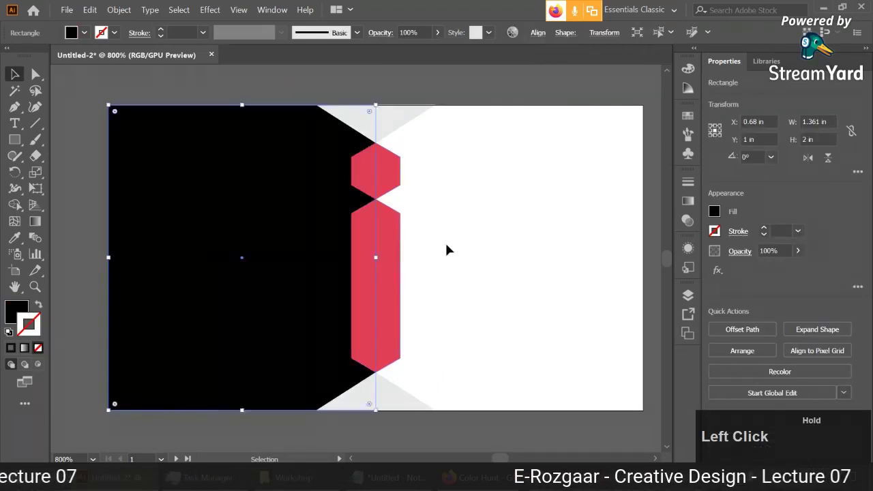
{"action": "left_click", "coordinate": [513, 240]}
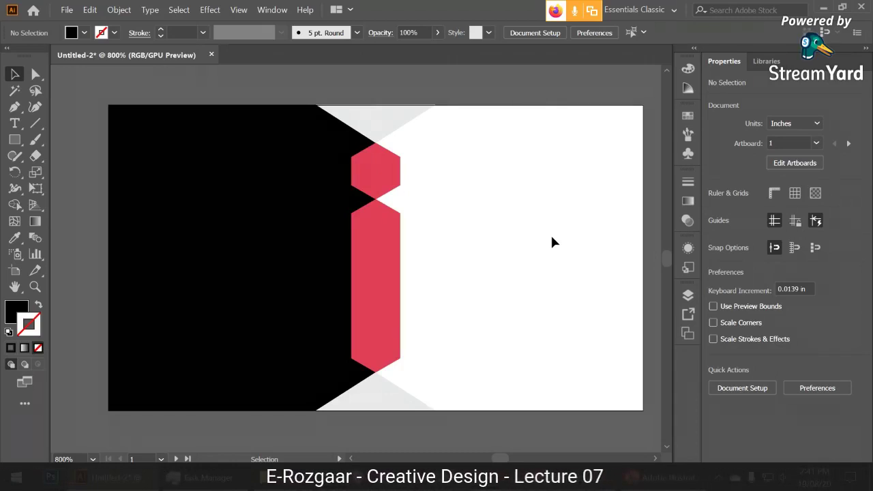
{"action": "left_click", "coordinate": [379, 254]}
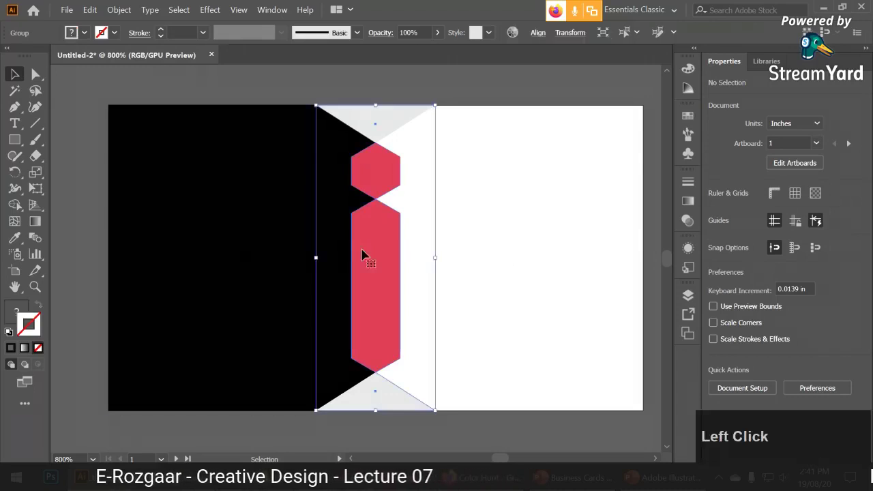
{"action": "left_click", "coordinate": [475, 242]}
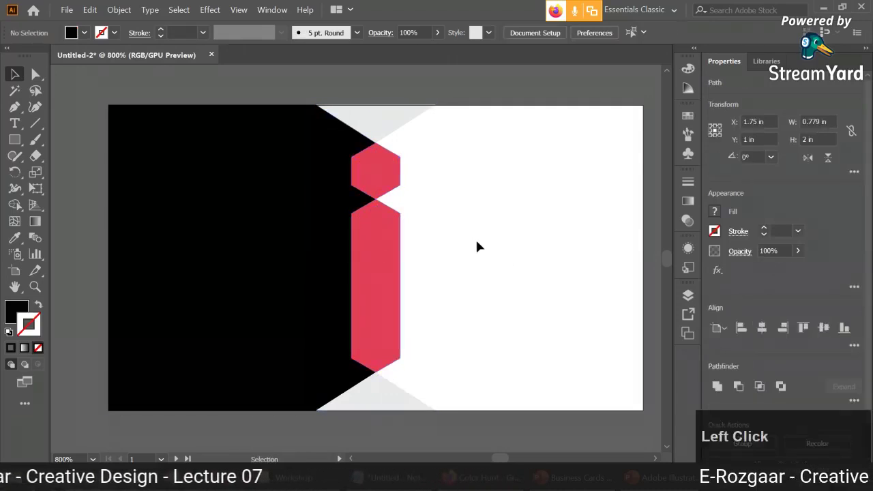
{"action": "left_click", "coordinate": [380, 181]}
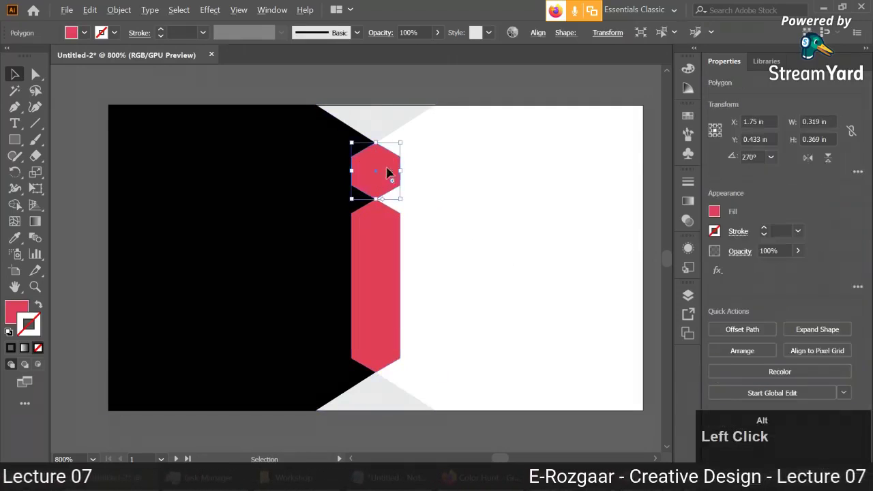
{"action": "left_click_drag", "start_coordinate": [388, 173], "coordinate": [510, 202]}
{"action": "scroll", "coordinate": [534, 168], "scroll_direction": "up", "scroll_amount": 2}
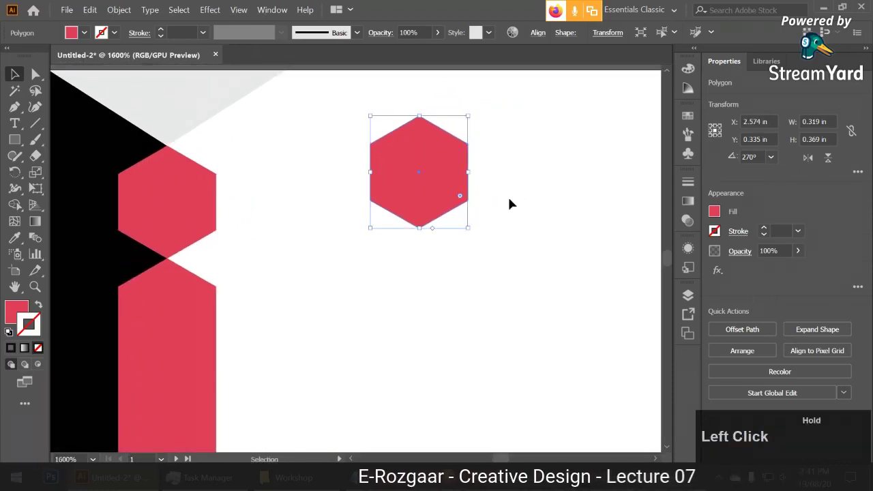
{"action": "left_click", "coordinate": [38, 78]}
{"action": "left_click", "coordinate": [462, 220]}
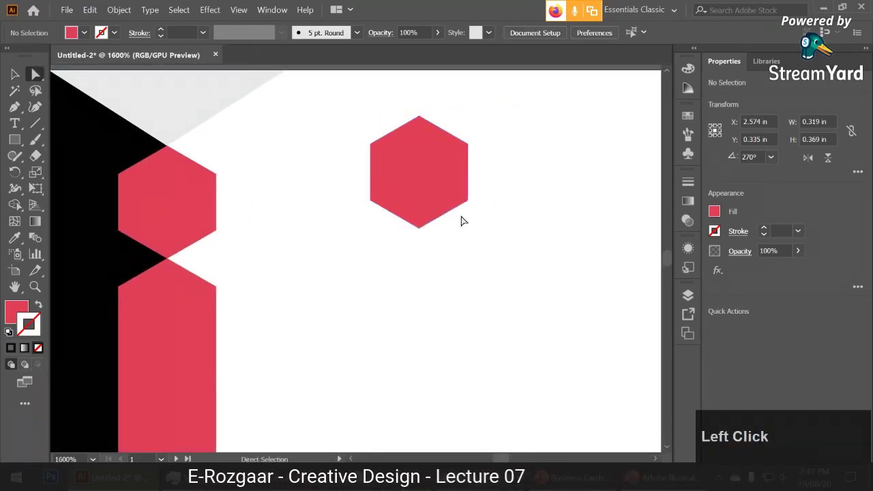
{"action": "left_click", "coordinate": [438, 179]}
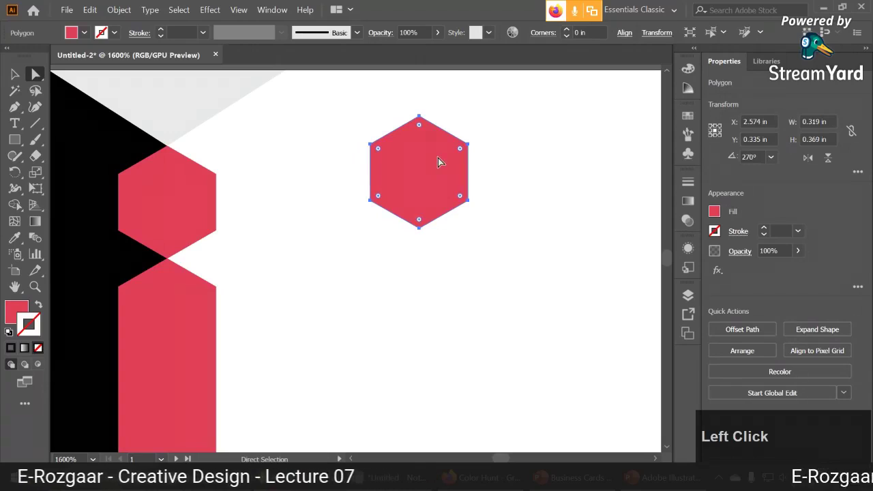
{"action": "left_click", "coordinate": [370, 199]}
{"action": "left_click", "coordinate": [419, 228], "text": "shift"}
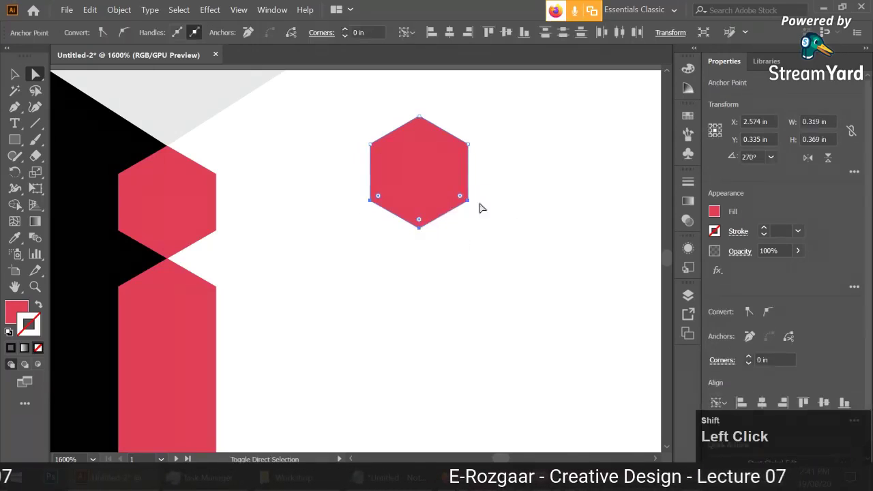
{"action": "left_click_drag", "start_coordinate": [419, 230], "coordinate": [411, 421]}
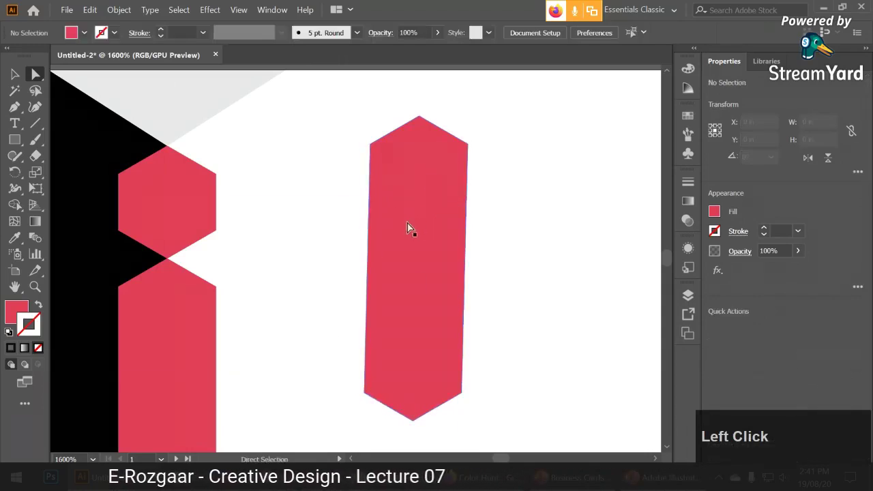
{"action": "left_click", "coordinate": [17, 74]}
{"action": "left_click", "coordinate": [423, 171]}
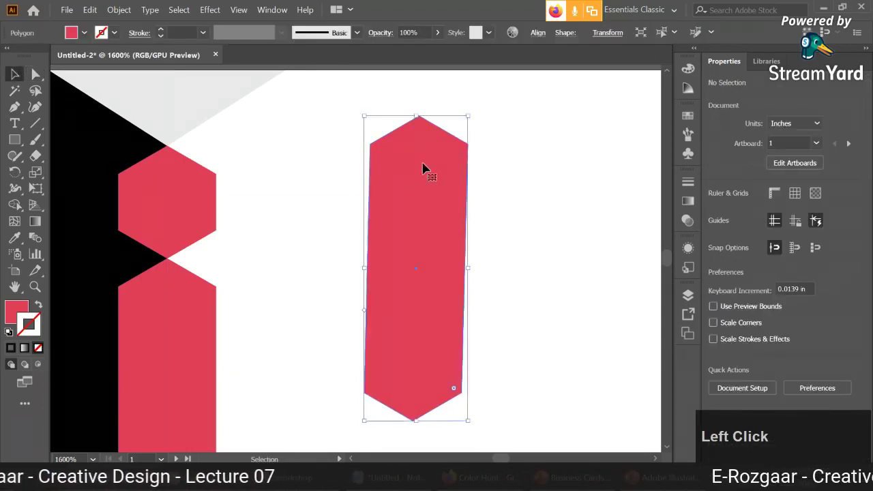
{"action": "key", "text": "Delete"}
{"action": "left_click_drag", "start_coordinate": [174, 230], "coordinate": [424, 411]}
{"action": "left_click", "coordinate": [450, 284]}
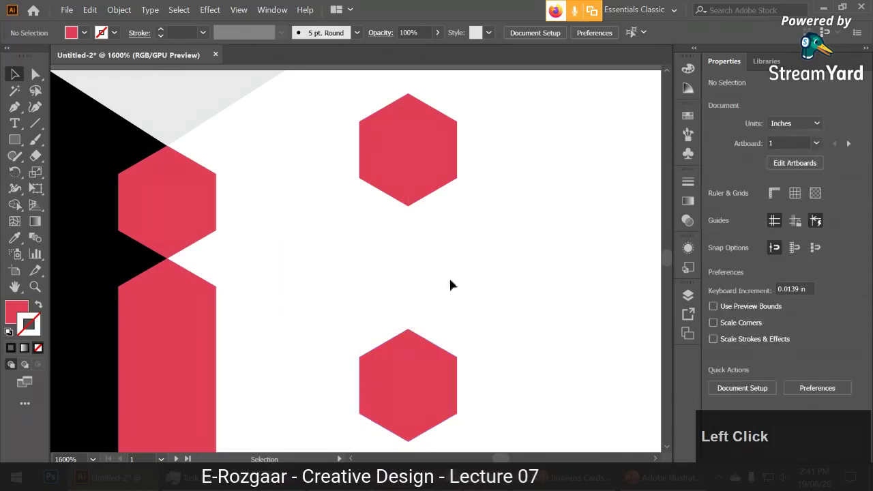
{"action": "left_click", "coordinate": [411, 198]}
{"action": "scroll", "coordinate": [470, 345], "scroll_direction": "down", "scroll_amount": 1}
{"action": "left_click", "coordinate": [485, 331]}
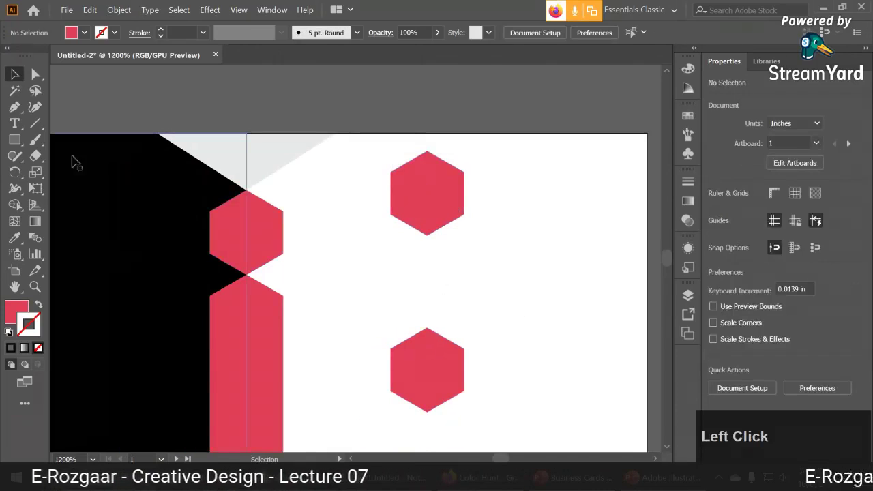
{"action": "left_click", "coordinate": [15, 140]}
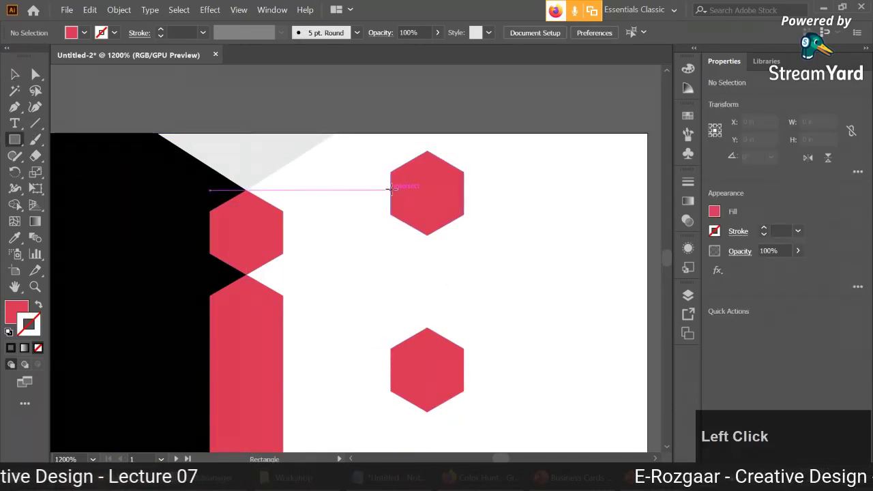
{"action": "left_click_drag", "start_coordinate": [390, 188], "coordinate": [466, 369]}
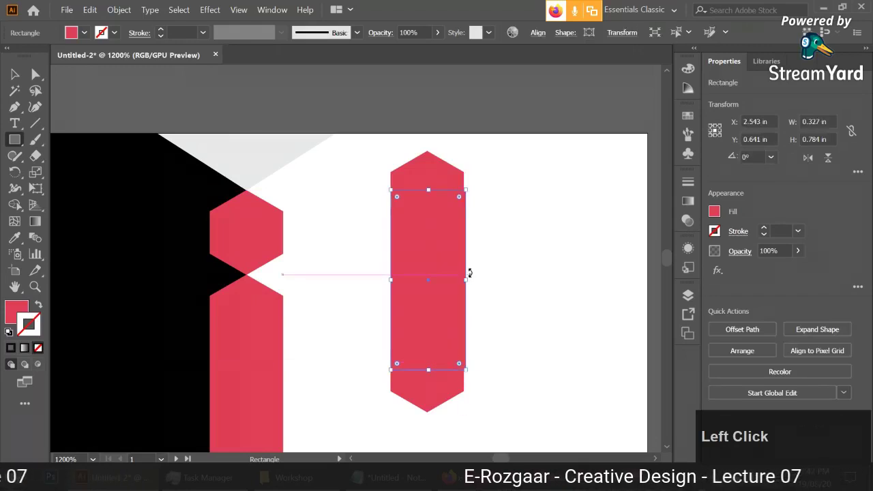
{"action": "left_click_drag", "start_coordinate": [468, 282], "coordinate": [463, 280]}
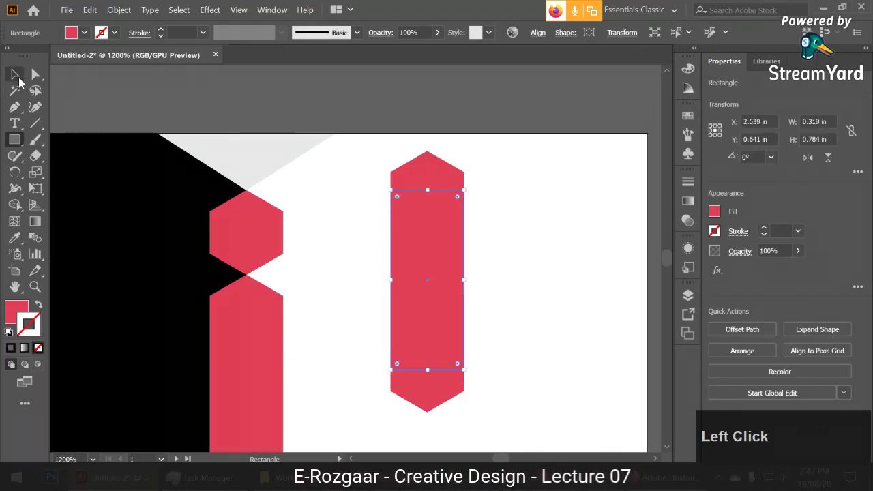
{"action": "left_click", "coordinate": [15, 74]}
{"action": "left_click", "coordinate": [355, 242]}
{"action": "left_click", "coordinate": [411, 232]}
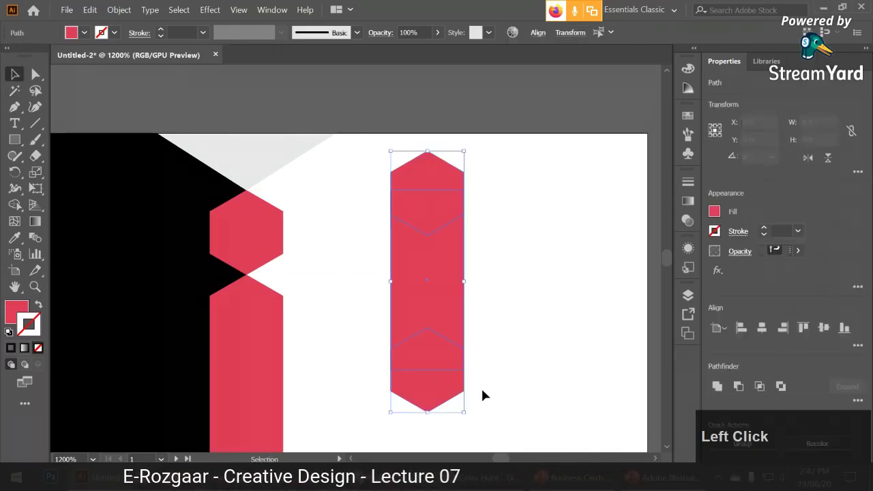
{"action": "left_click", "coordinate": [271, 10]}
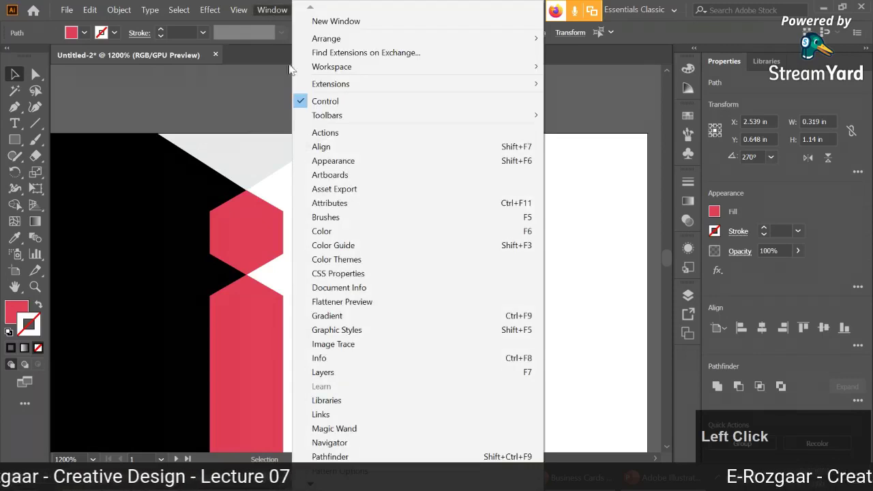
{"action": "left_click", "coordinate": [321, 454]}
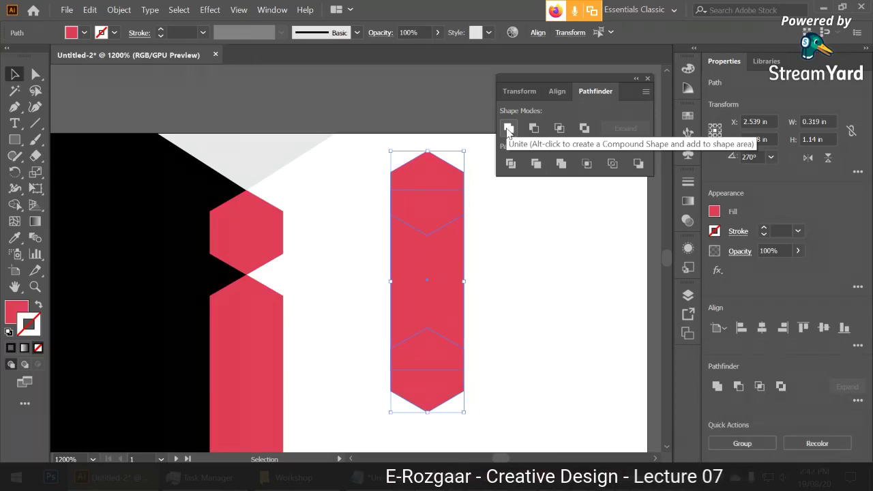
{"action": "left_click", "coordinate": [508, 128]}
{"action": "left_click", "coordinate": [499, 367]}
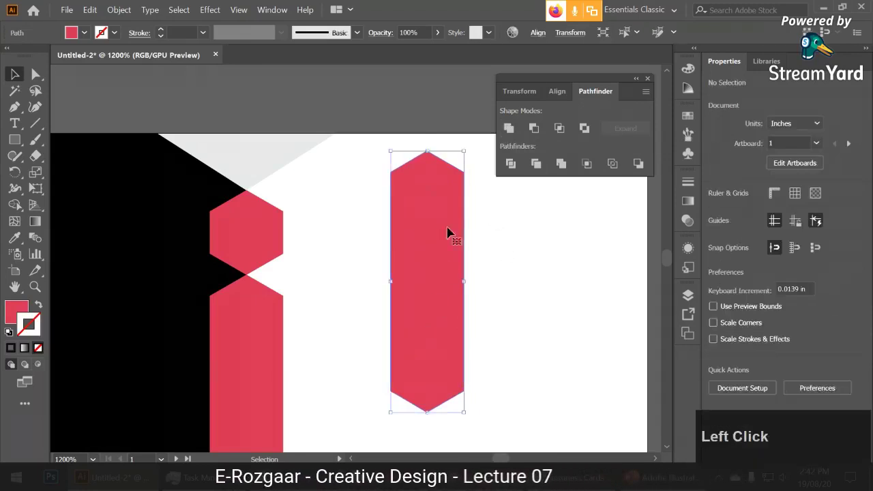
{"action": "left_click_drag", "start_coordinate": [445, 232], "coordinate": [425, 263]}
{"action": "key", "text": "Delete"}
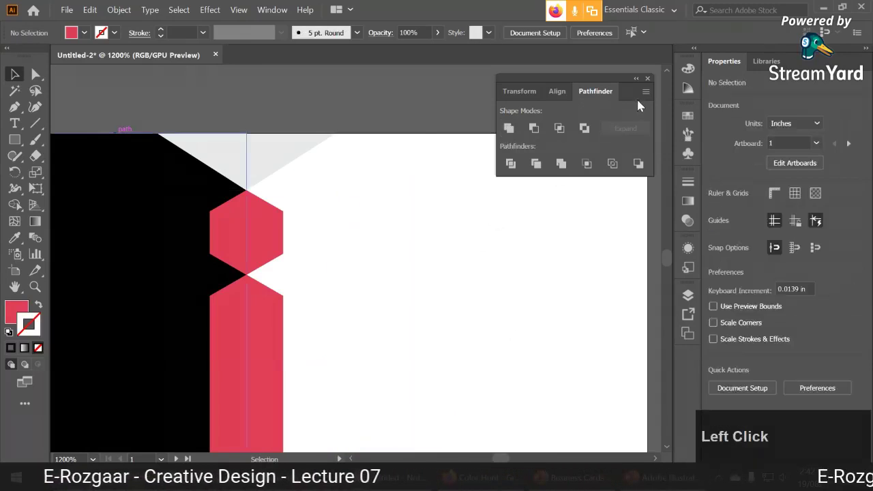
{"action": "left_click", "coordinate": [647, 80]}
{"action": "scroll", "coordinate": [430, 199], "scroll_direction": "down", "scroll_amount": 3}
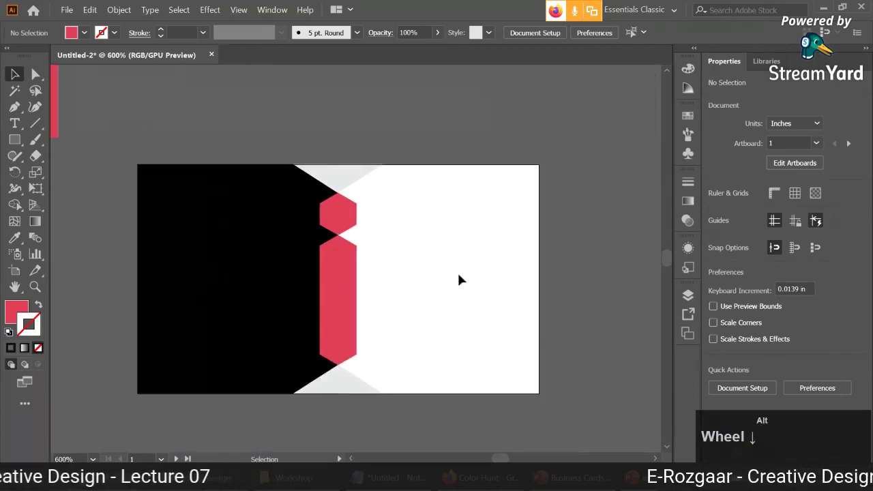
Delete the old black panel rectangle after undoing a trial move.
{"action": "left_click_drag", "start_coordinate": [460, 289], "coordinate": [468, 283]}
{"action": "left_click", "coordinate": [274, 282]}
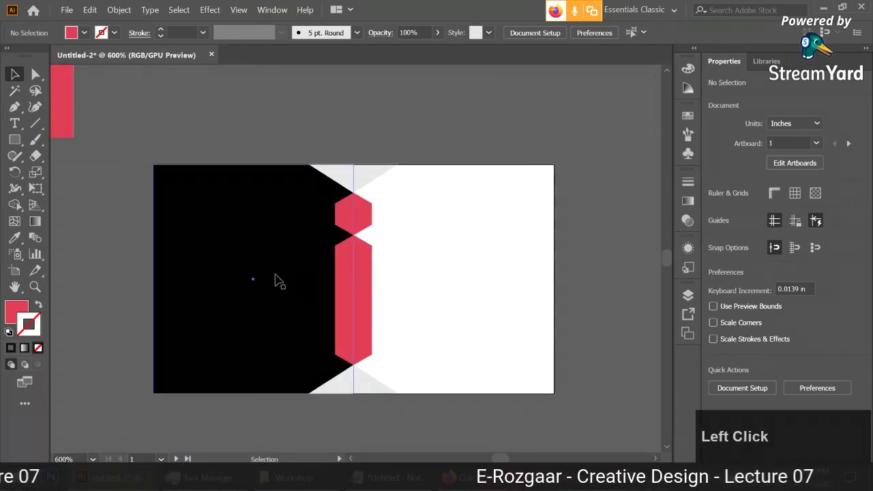
{"action": "left_click_drag", "start_coordinate": [280, 258], "coordinate": [467, 171]}
{"action": "key", "text": "ctrl+z"}
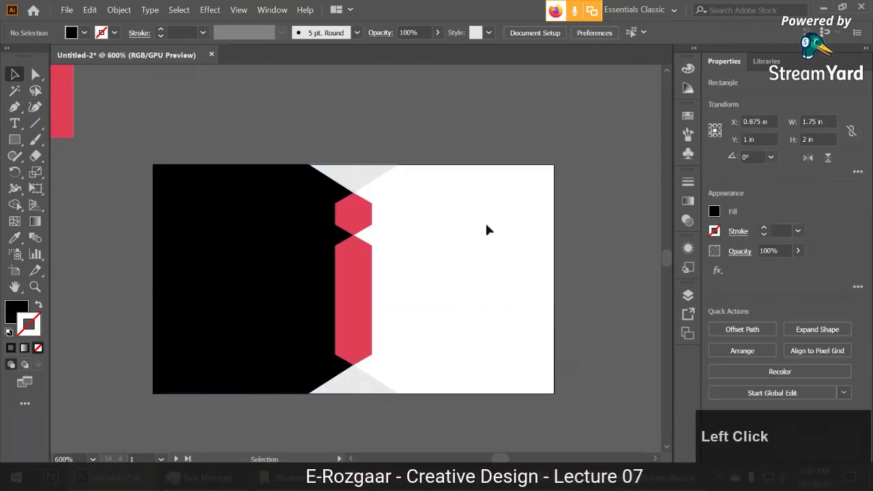
{"action": "left_click", "coordinate": [485, 225]}
{"action": "left_click", "coordinate": [272, 242]}
{"action": "key", "text": "Delete"}
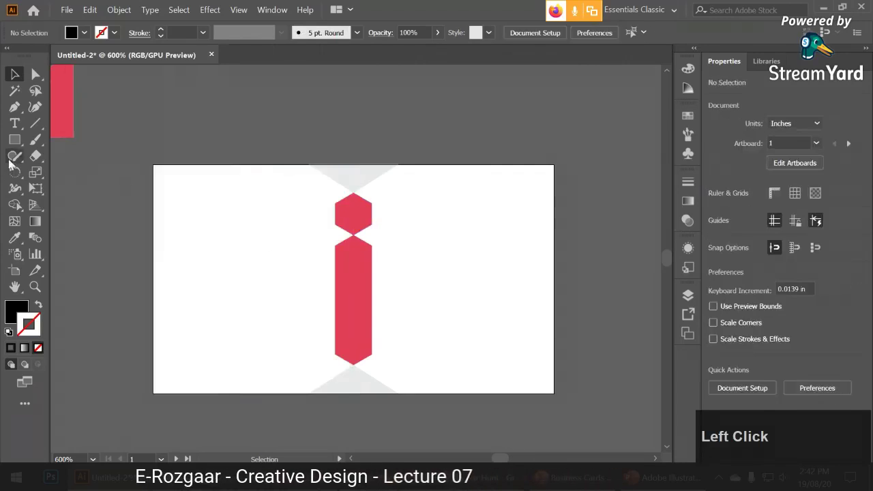
Draw a new black rectangle over the card's left half and send it behind the red shape.
{"action": "left_click", "coordinate": [17, 141]}
{"action": "left_click_drag", "start_coordinate": [153, 164], "coordinate": [353, 393]}
{"action": "left_click", "coordinate": [13, 75]}
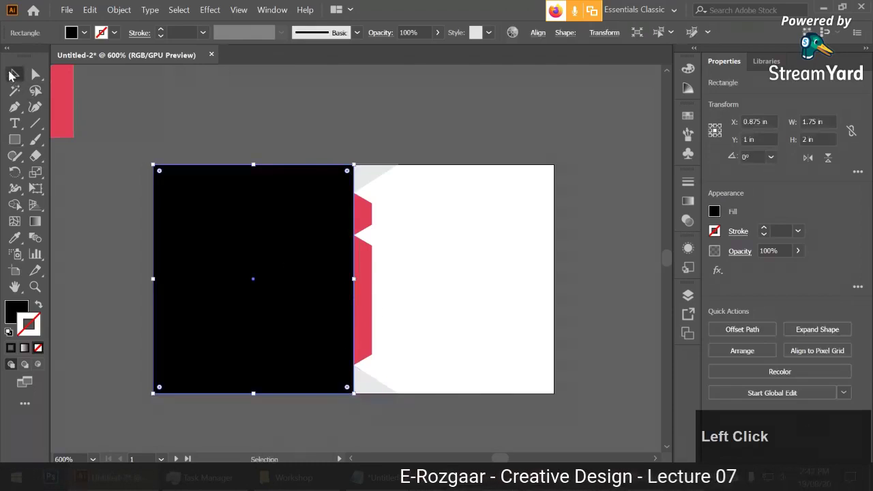
{"action": "right_click", "coordinate": [224, 202]}
{"action": "mouse_move", "coordinate": [286, 400]}
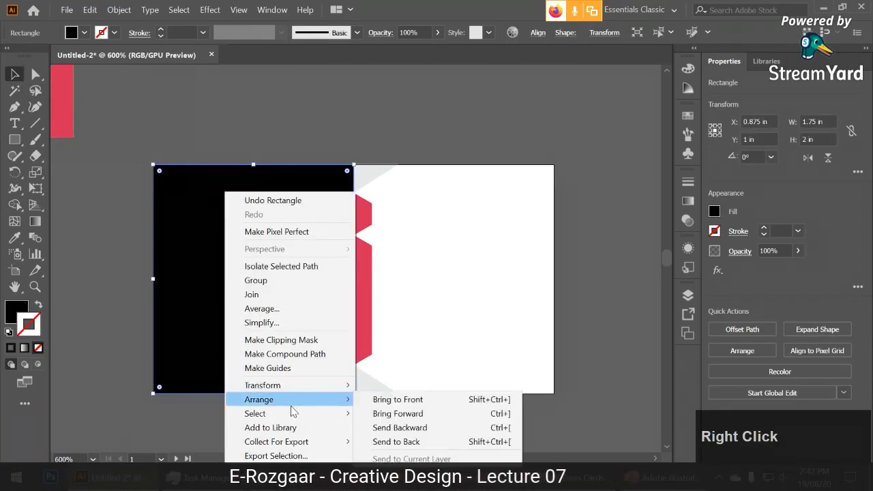
{"action": "left_click", "coordinate": [424, 441]}
{"action": "left_click", "coordinate": [419, 347]}
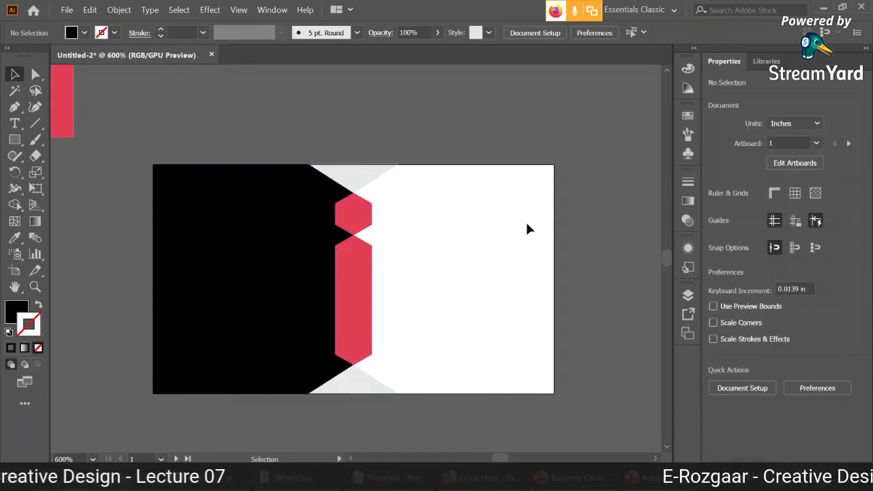
Move the red crown logo onto the black panel and scale it down proportionally.
{"action": "left_click_drag", "start_coordinate": [526, 228], "coordinate": [539, 271]}
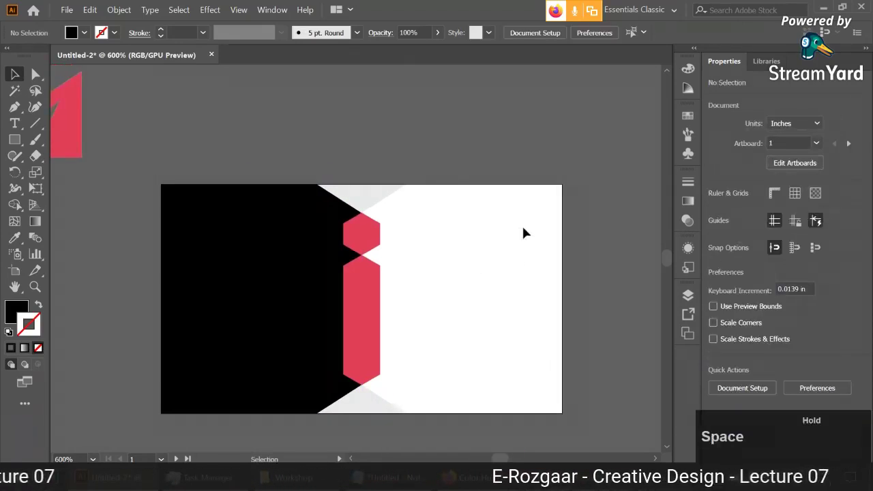
{"action": "left_click_drag", "start_coordinate": [458, 293], "coordinate": [522, 236]}
{"action": "left_click_drag", "start_coordinate": [109, 97], "coordinate": [335, 255]}
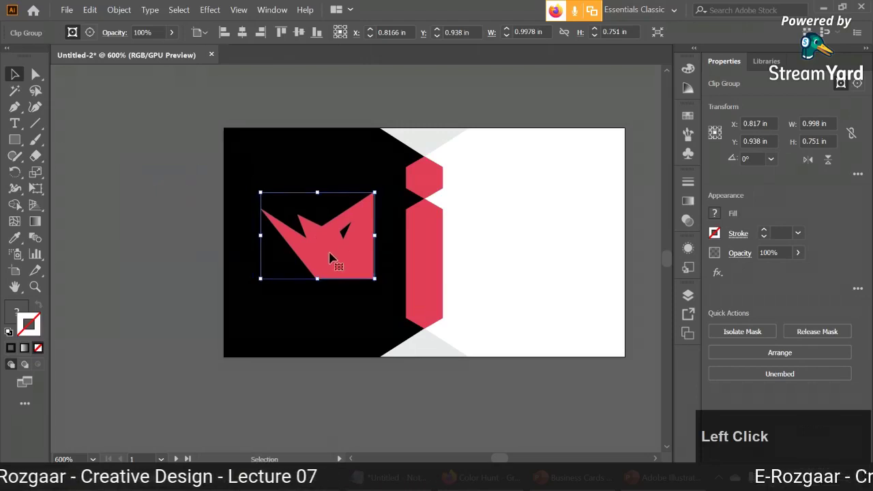
{"action": "left_click", "coordinate": [156, 245]}
{"action": "left_click_drag", "start_coordinate": [156, 244], "coordinate": [108, 239]}
{"action": "left_click", "coordinate": [273, 255]}
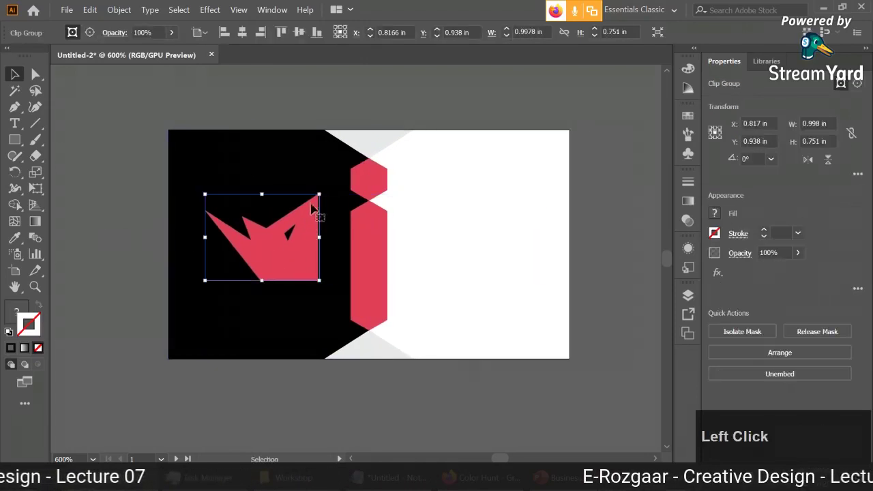
{"action": "left_click_drag", "start_coordinate": [320, 192], "coordinate": [306, 203]}
{"action": "left_click_drag", "start_coordinate": [291, 256], "coordinate": [280, 256]}
Nudge the crown logo left and set its vertical position to Y 1 in.
{"action": "left_click", "coordinate": [98, 288]}
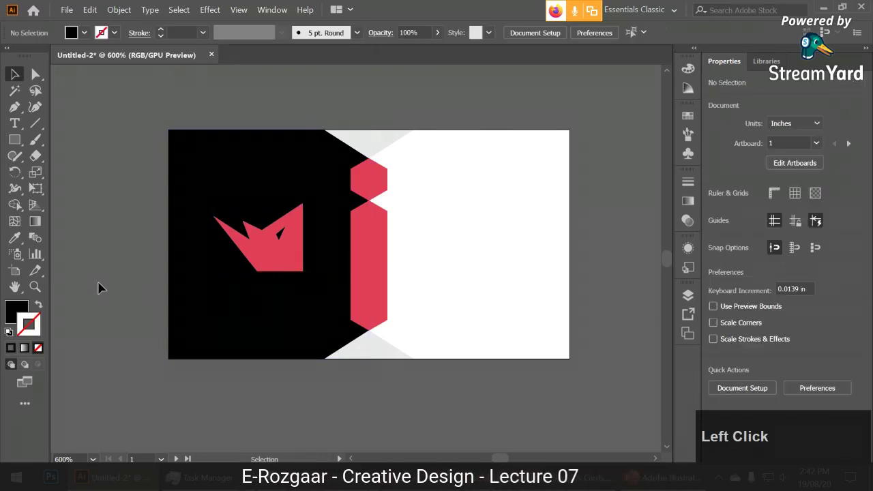
{"action": "left_click", "coordinate": [282, 255]}
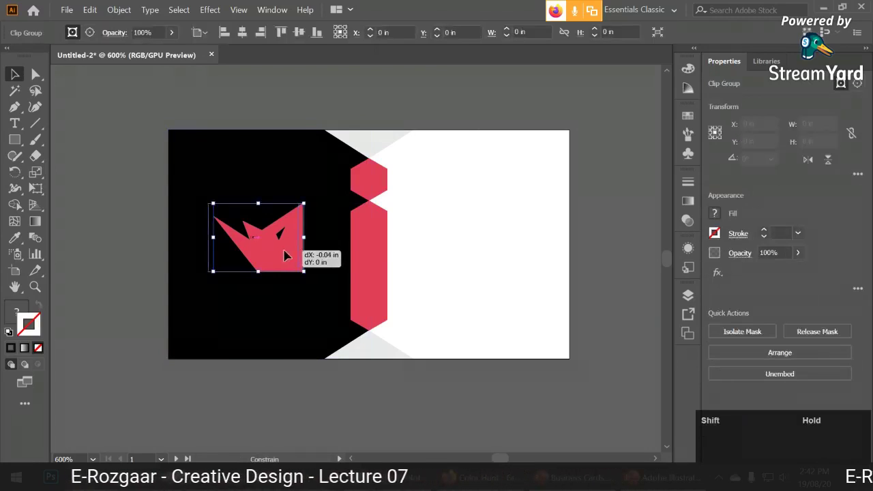
{"action": "left_click_drag", "start_coordinate": [285, 255], "coordinate": [281, 255]}
{"action": "left_click", "coordinate": [458, 250]}
{"action": "left_click_drag", "start_coordinate": [457, 250], "coordinate": [430, 277]}
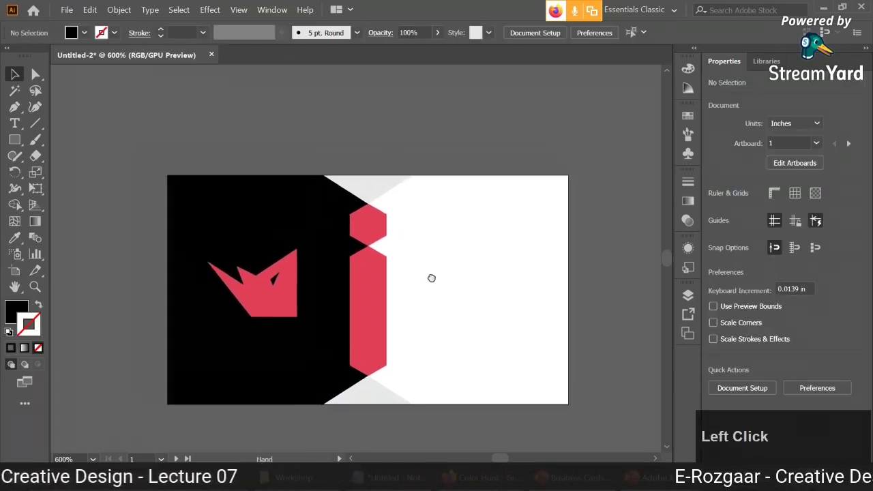
{"action": "left_click", "coordinate": [277, 291]}
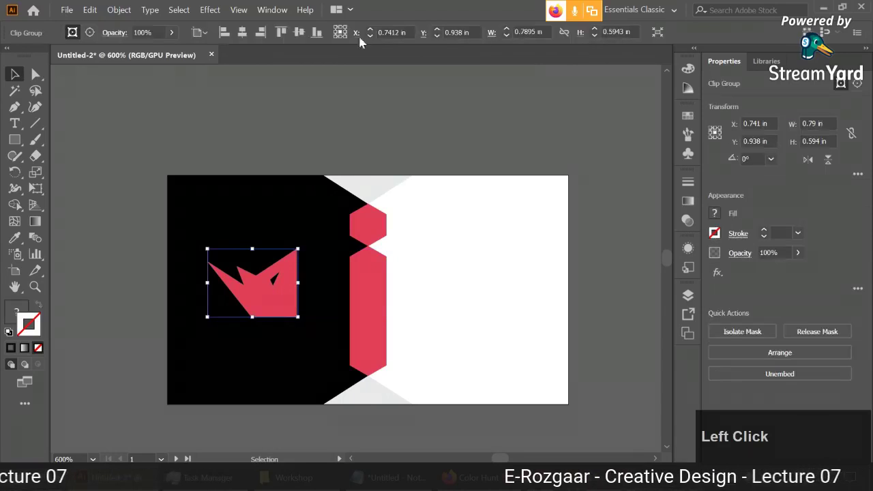
{"action": "left_click", "coordinate": [297, 34]}
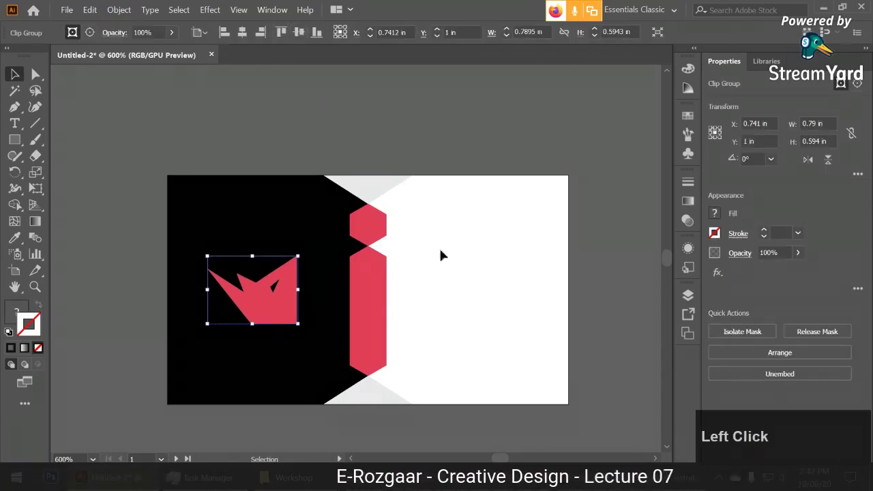
{"action": "left_click", "coordinate": [470, 301]}
{"action": "left_click_drag", "start_coordinate": [471, 308], "coordinate": [458, 232]}
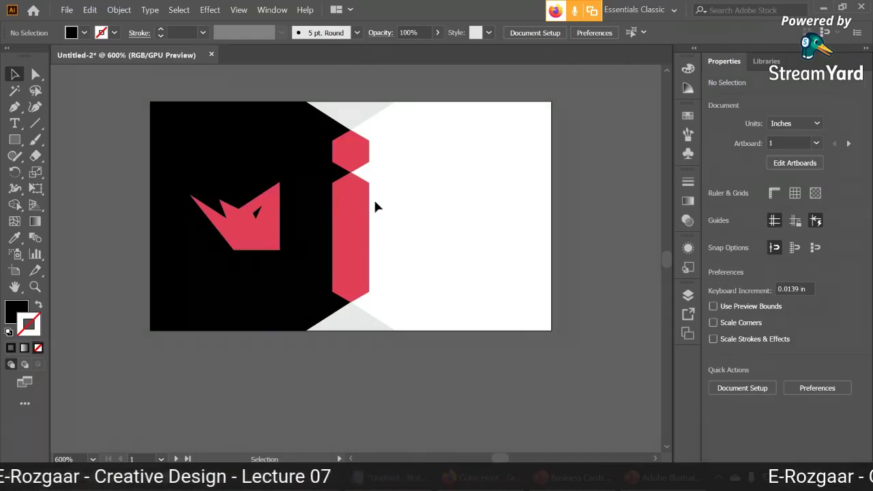
{"action": "left_click_drag", "start_coordinate": [440, 191], "coordinate": [444, 251]}
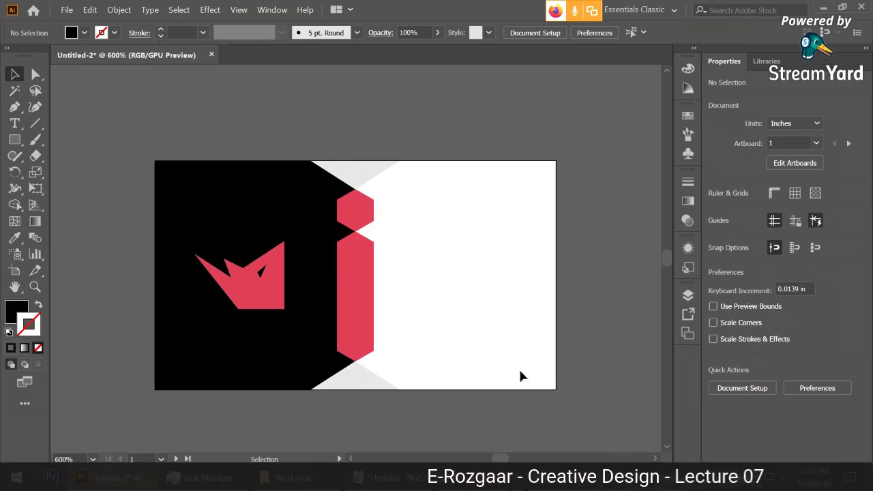
Add a text line right of the red i containing the cardholder's name.
{"action": "left_click", "coordinate": [15, 126]}
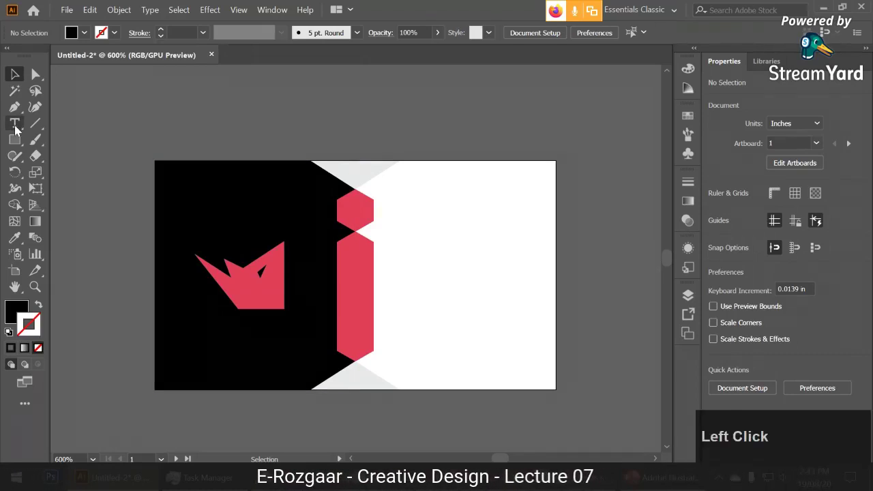
{"action": "left_click", "coordinate": [407, 212]}
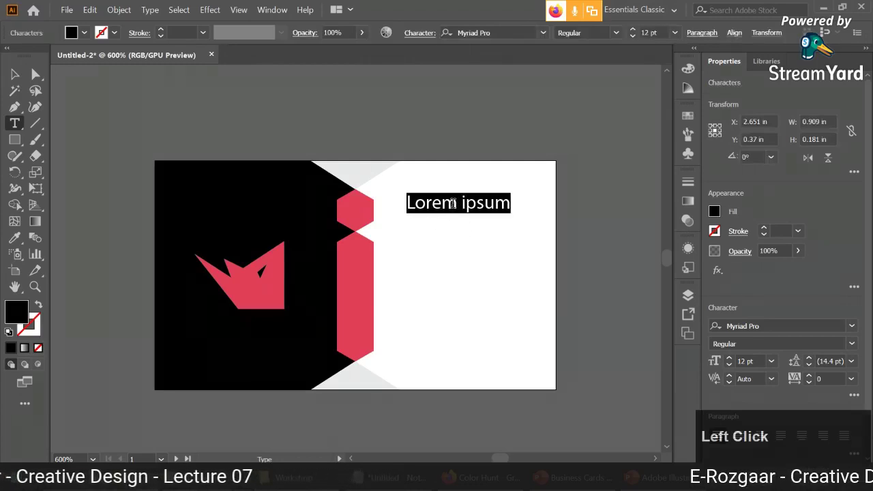
{"action": "key", "text": "Return"}
{"action": "key", "text": "BackSpace"}
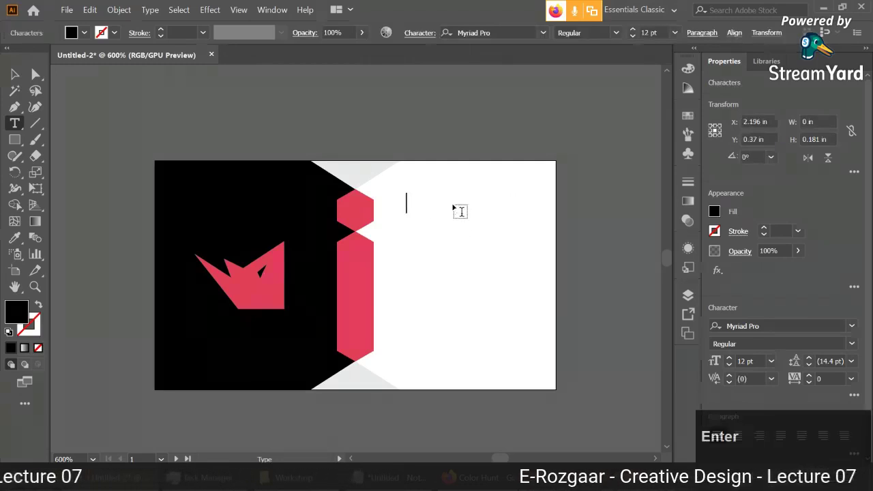
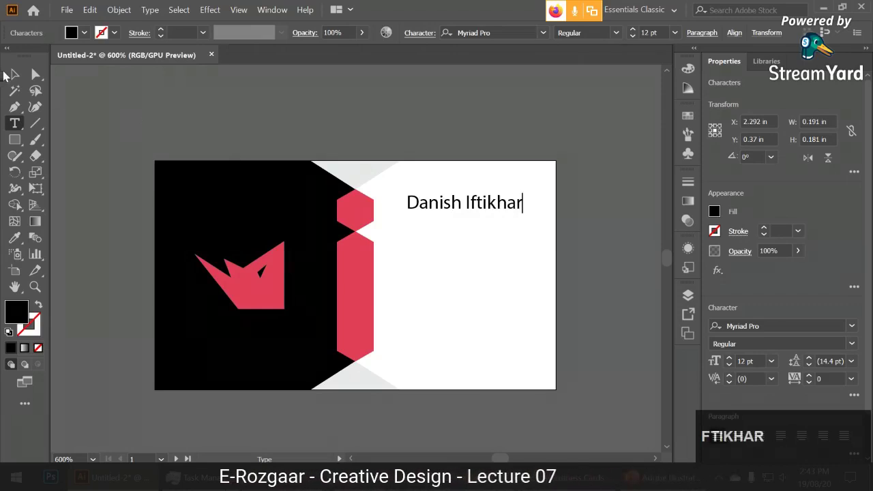
{"action": "left_click", "coordinate": [14, 74]}
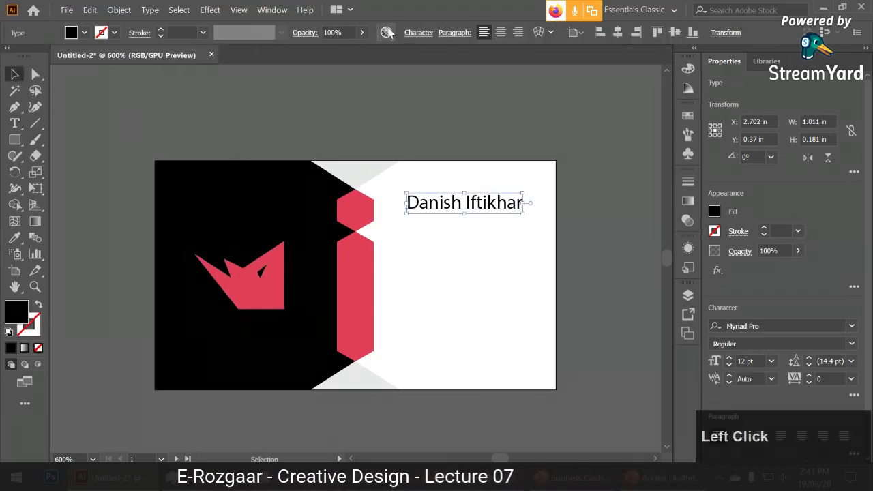
Set the name in Montserrat Bold with Sharp anti-aliasing and place it beside the red i.
{"action": "left_click", "coordinate": [419, 33]}
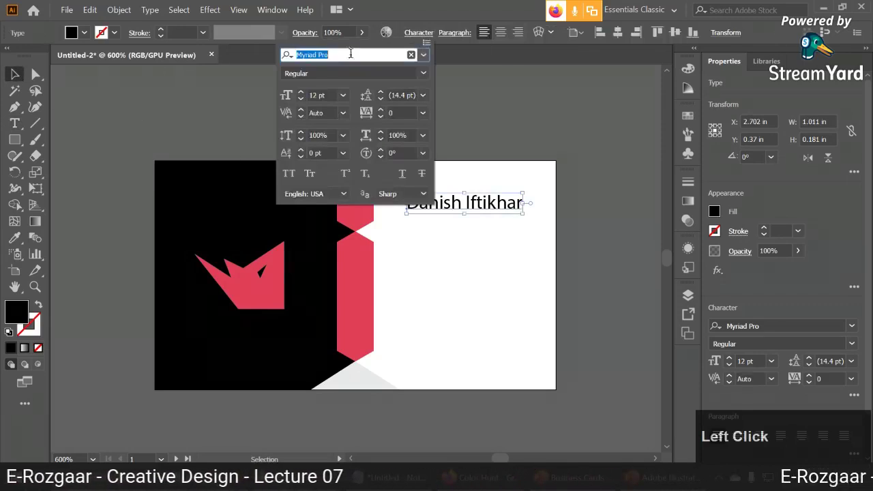
{"action": "type", "text": "mont"}
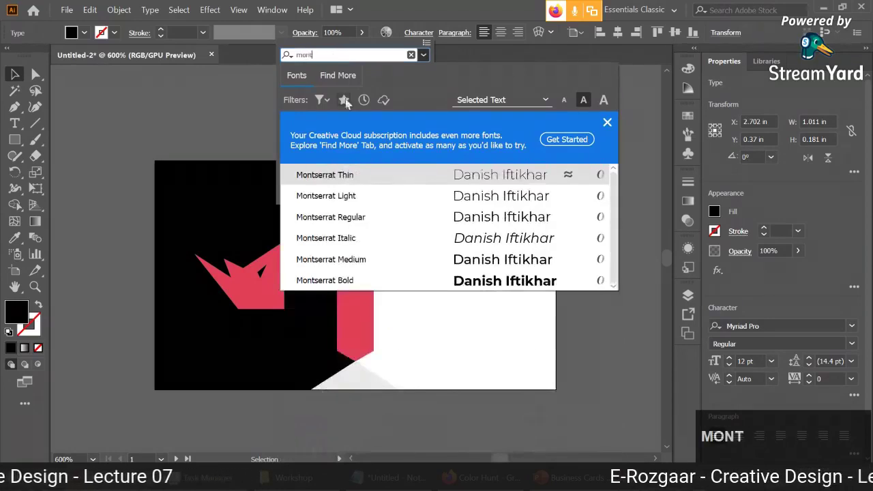
{"action": "left_click", "coordinate": [360, 280]}
{"action": "left_click", "coordinate": [400, 191]}
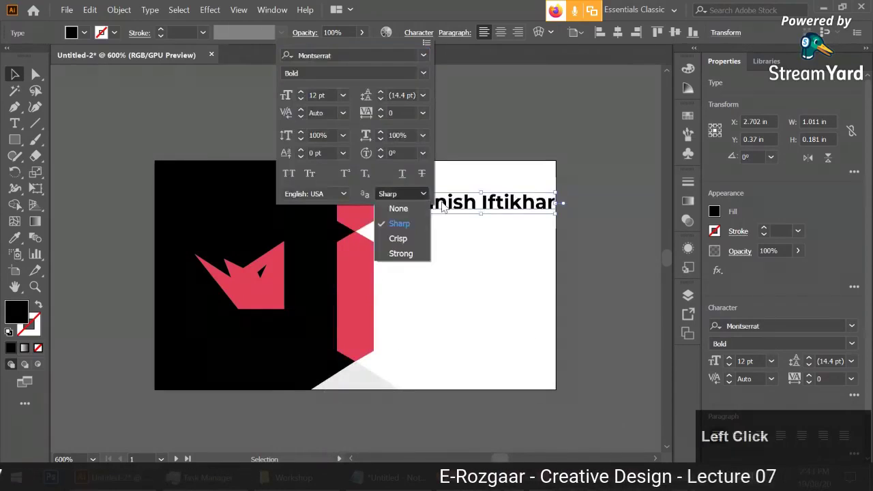
{"action": "left_click", "coordinate": [403, 223]}
{"action": "left_click", "coordinate": [453, 208]}
{"action": "left_click_drag", "start_coordinate": [453, 208], "coordinate": [446, 236]}
{"action": "left_click", "coordinate": [441, 233]}
Duplicate the name line below itself, retype it as the job title and set Montserrat Light.
{"action": "scroll", "coordinate": [437, 212], "scroll_direction": "up", "scroll_amount": 1}
{"action": "left_click", "coordinate": [446, 214]}
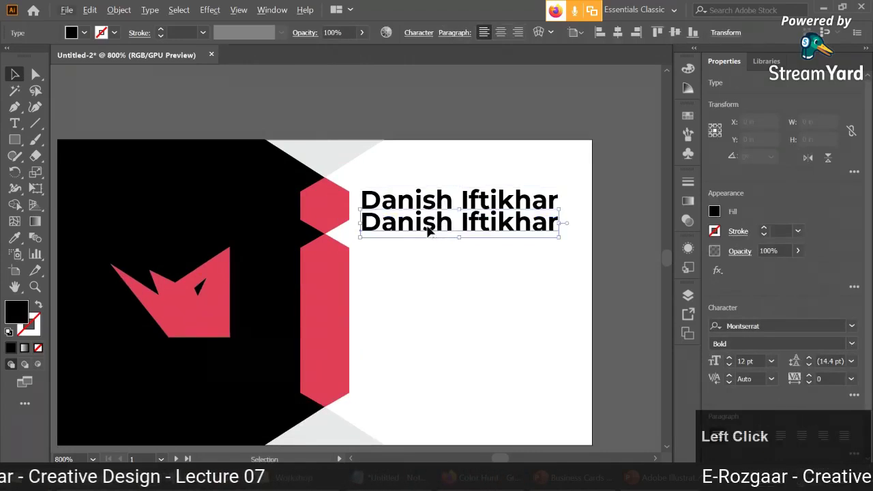
{"action": "key", "text": "t"}
{"action": "left_click", "coordinate": [425, 225]}
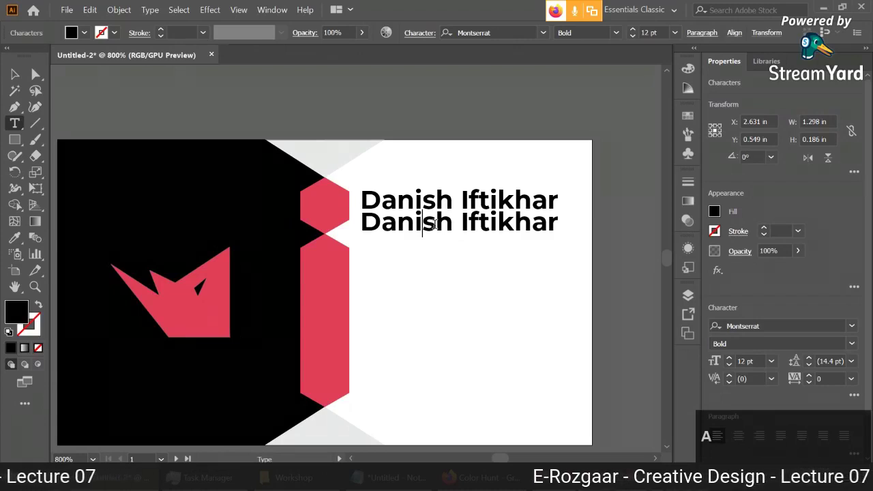
{"action": "key", "text": "ctrl+a"}
{"action": "type", "text": "C"}
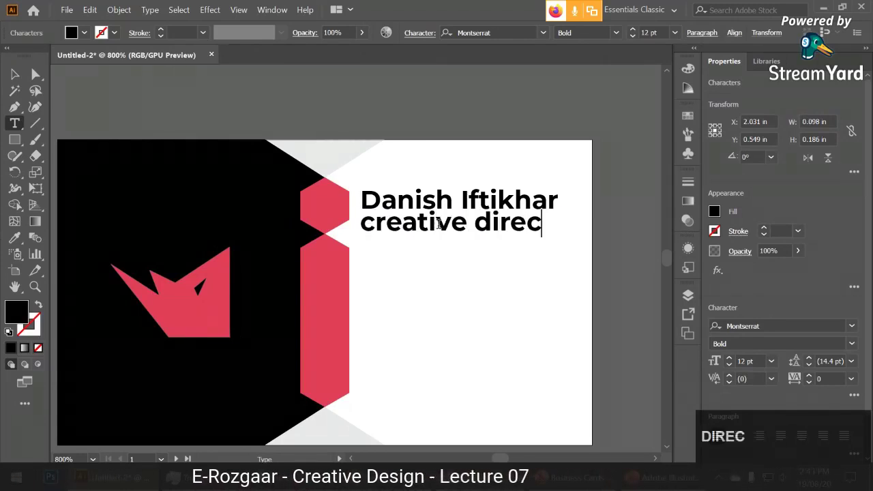
{"action": "key", "text": "ctrl+a"}
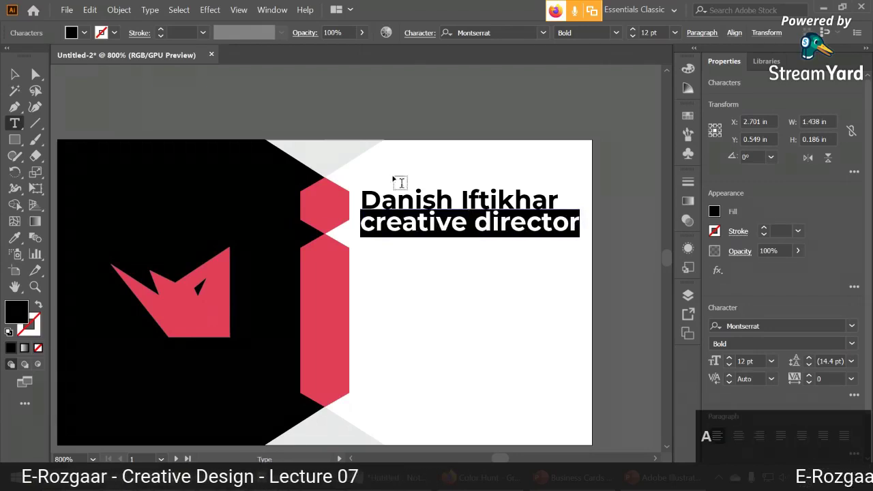
{"action": "left_click", "coordinate": [615, 34]}
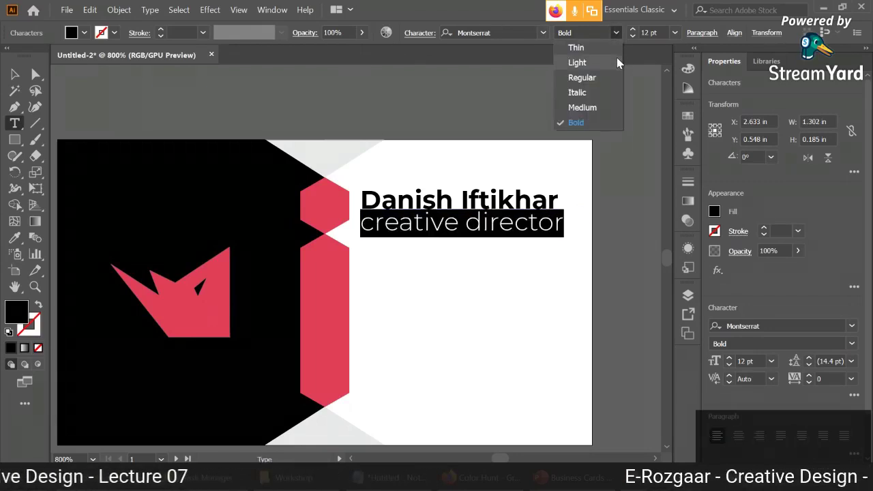
{"action": "left_click", "coordinate": [616, 58]}
Make the job title uppercase and scale it down to fit under the name.
{"action": "left_click", "coordinate": [150, 10]}
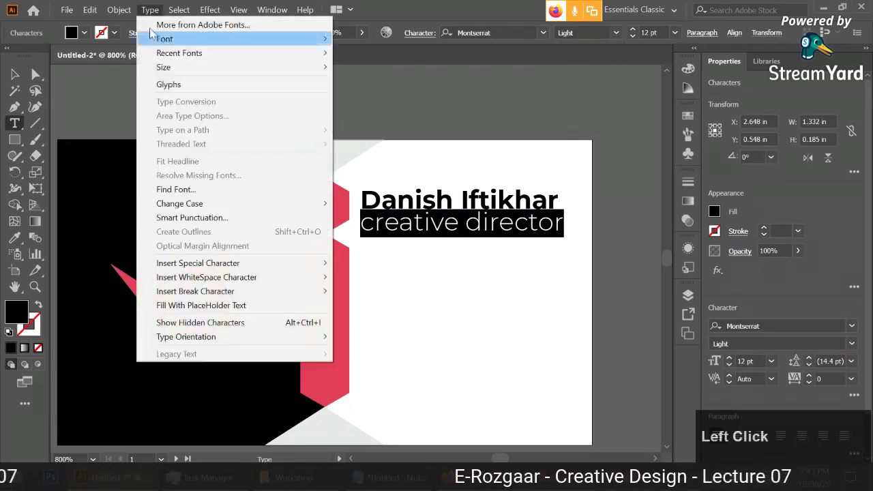
{"action": "mouse_move", "coordinate": [204, 209]}
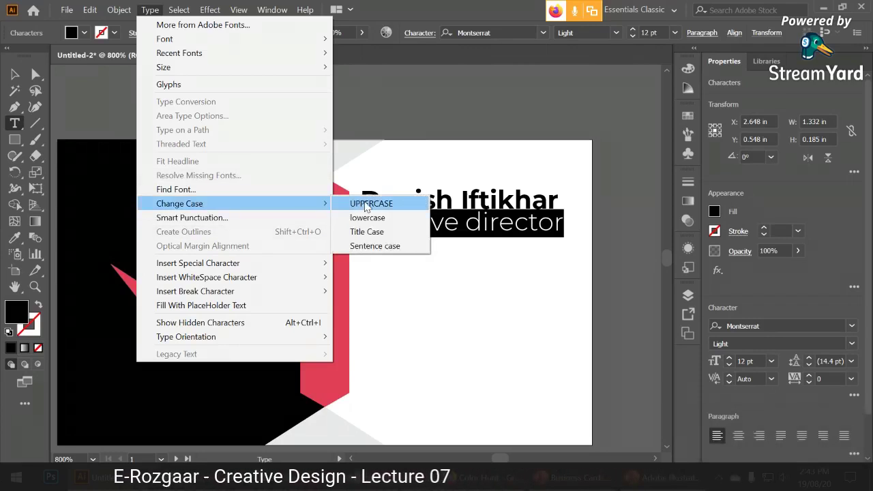
{"action": "left_click", "coordinate": [366, 204]}
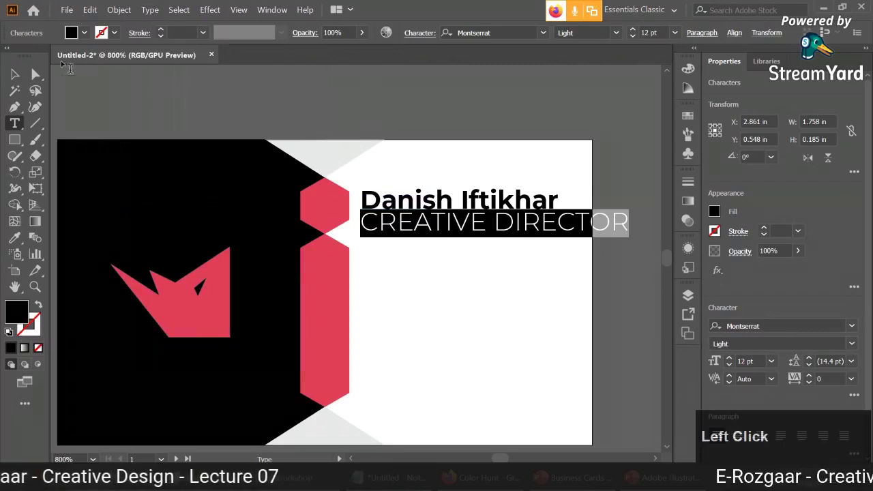
{"action": "key", "text": "Escape"}
{"action": "left_click_drag", "start_coordinate": [627, 221], "coordinate": [504, 231]}
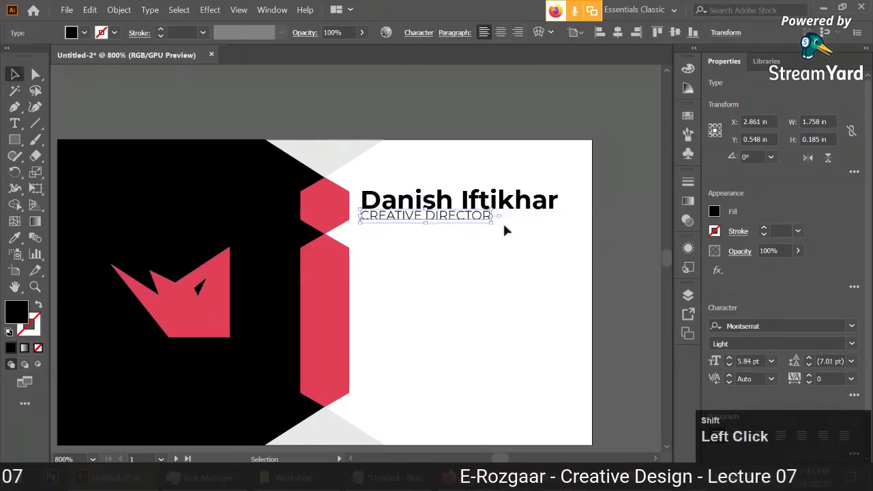
Set CREATIVE DIRECTOR tracking to 100 and nudge it slightly lower.
{"action": "left_click", "coordinate": [418, 32]}
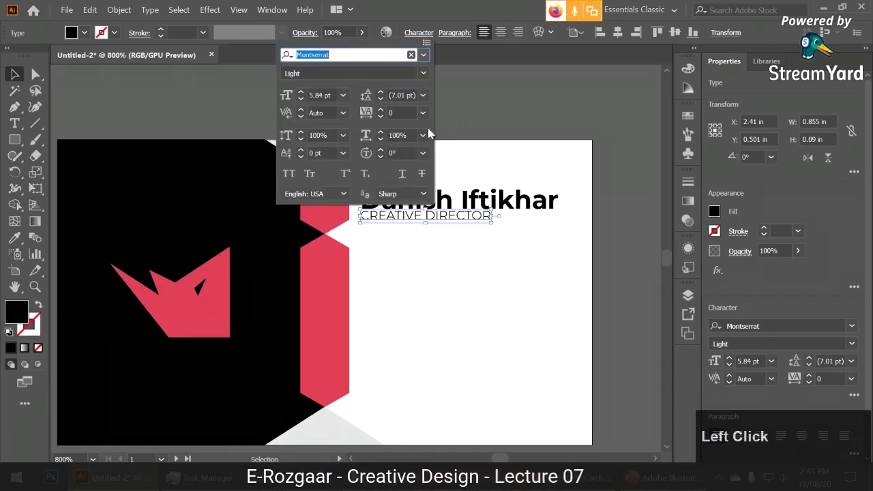
{"action": "left_click", "coordinate": [378, 111]}
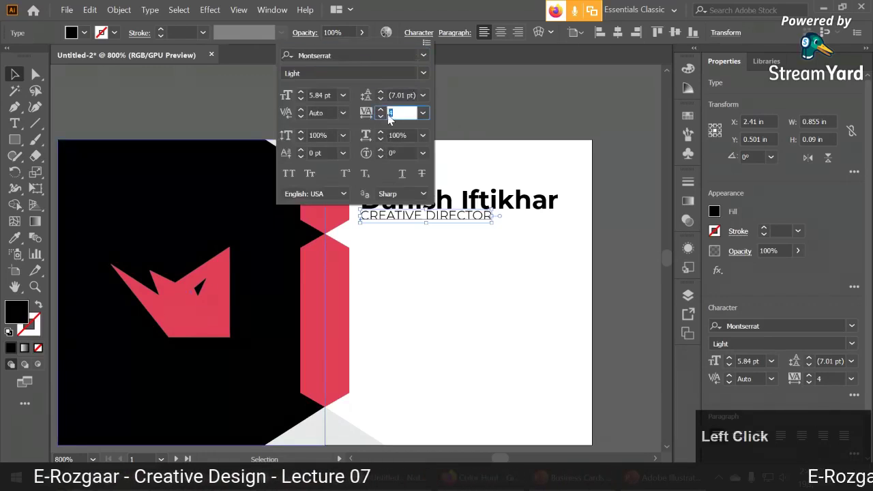
{"action": "type", "text": "100"}
{"action": "key", "text": "Return"}
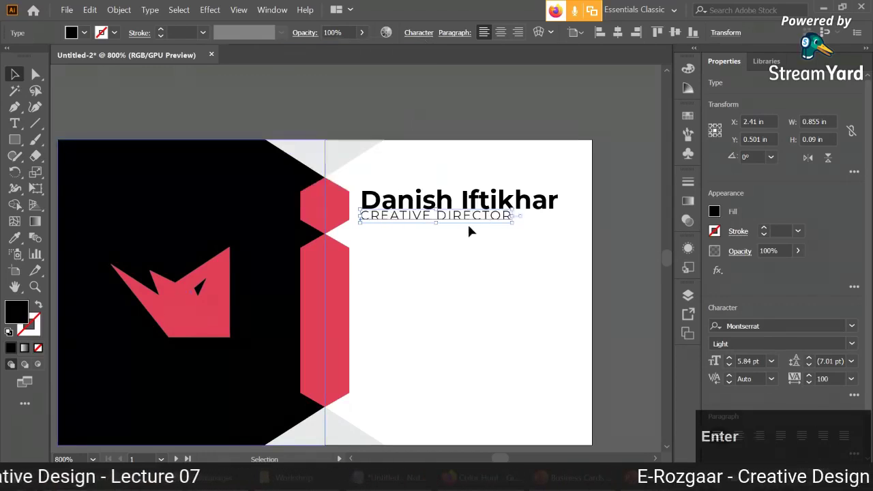
{"action": "left_click_drag", "start_coordinate": [471, 222], "coordinate": [469, 228]}
{"action": "left_click", "coordinate": [468, 257]}
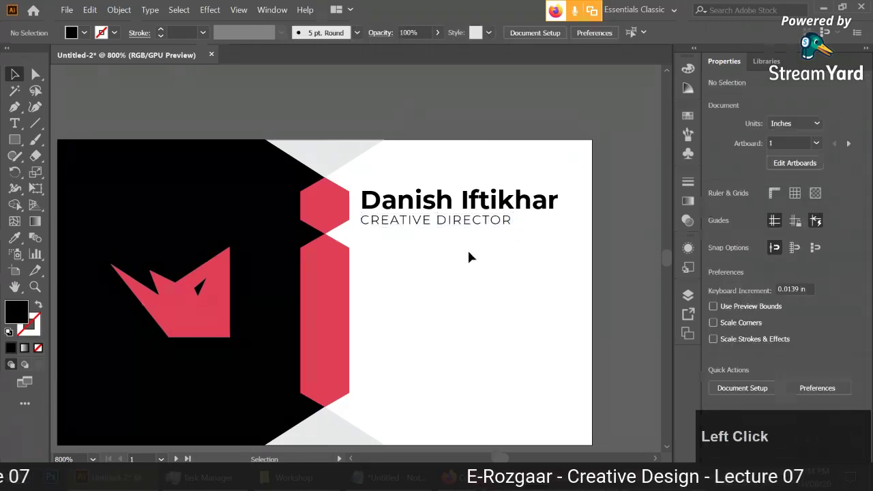
Nudge the name and subtitle up together, group them, then ungroup them again.
{"action": "left_click_drag", "start_coordinate": [414, 183], "coordinate": [413, 228]}
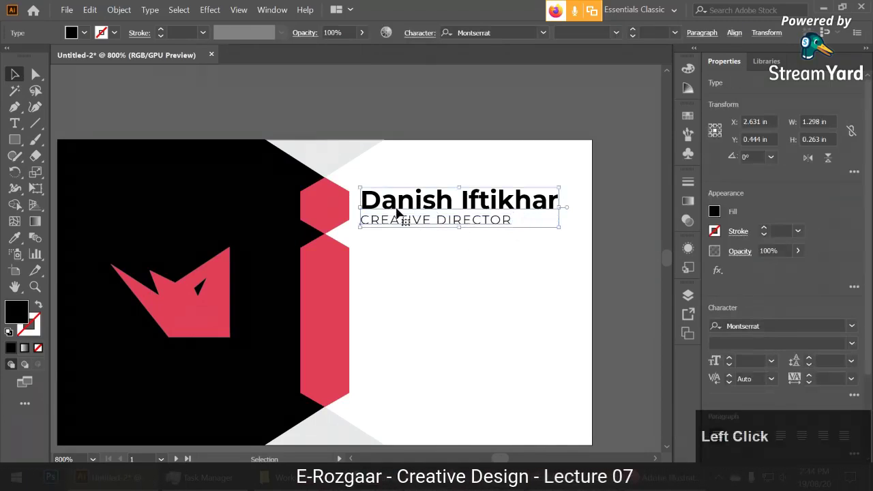
{"action": "left_click", "coordinate": [423, 271]}
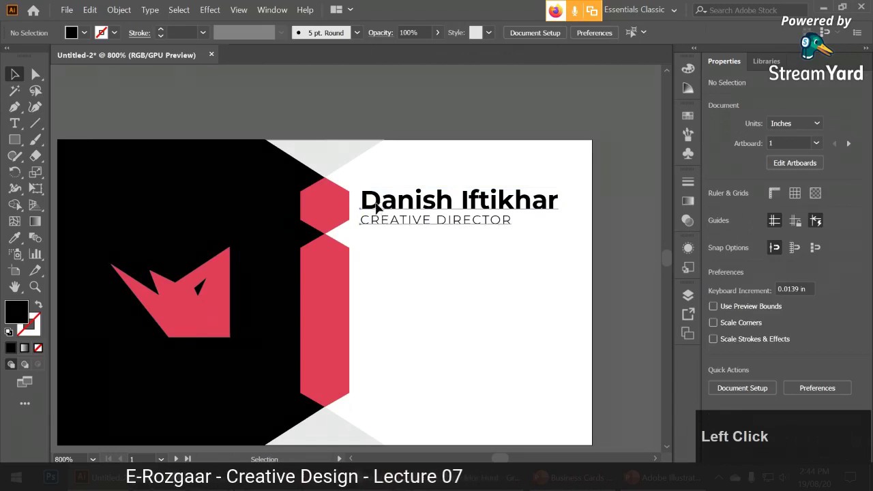
{"action": "left_click_drag", "start_coordinate": [377, 207], "coordinate": [406, 213]}
{"action": "key", "text": "ctrl+g"}
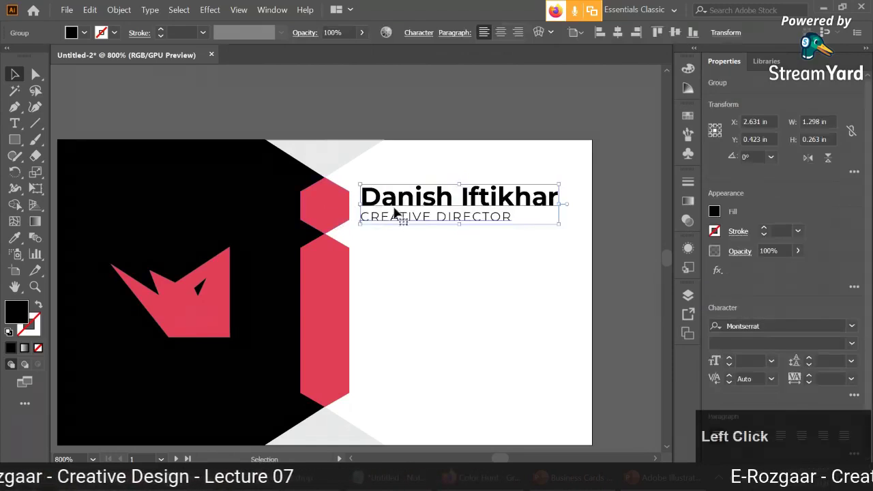
{"action": "left_click", "coordinate": [392, 255]}
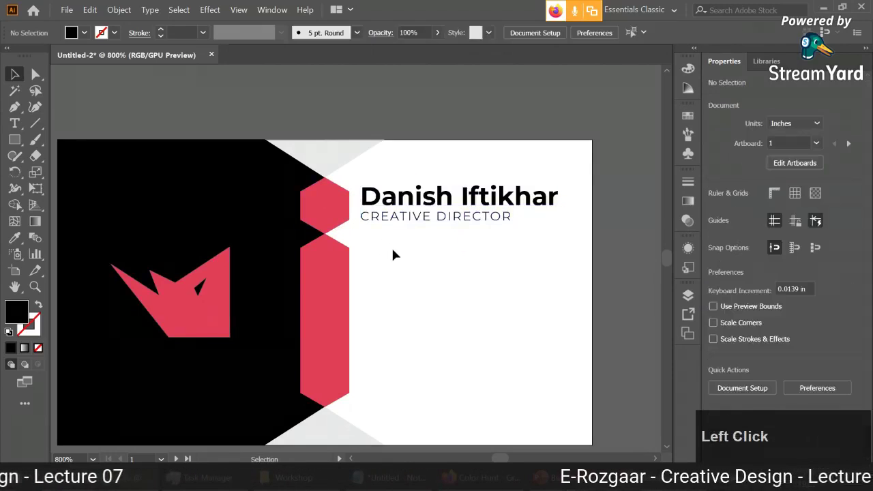
{"action": "key", "text": "space"}
{"action": "left_click_drag", "start_coordinate": [503, 266], "coordinate": [538, 231]}
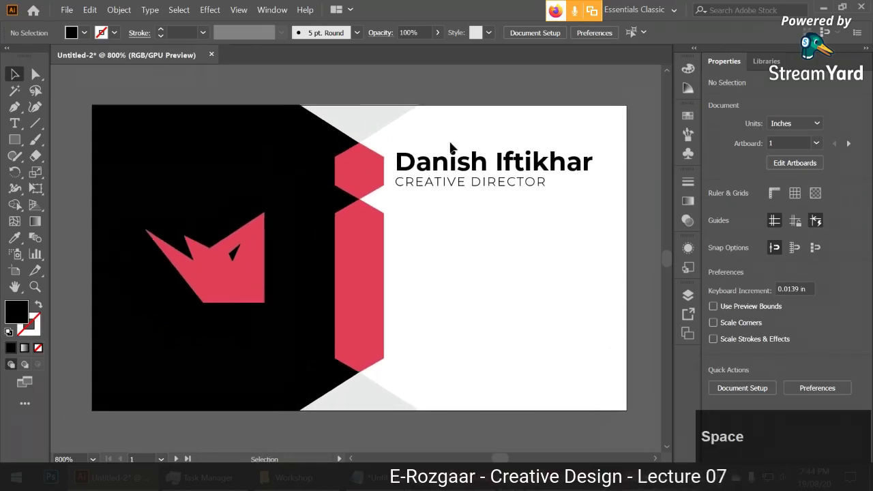
{"action": "left_click", "coordinate": [450, 181]}
{"action": "right_click", "coordinate": [453, 189]}
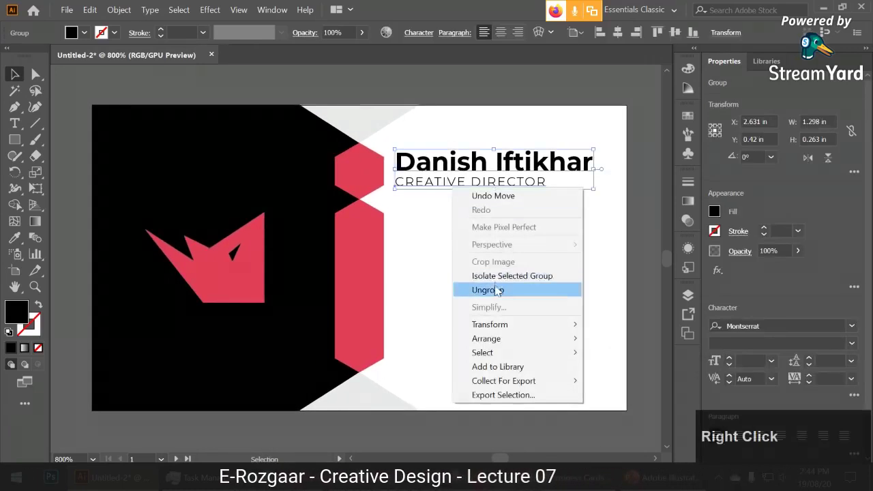
{"action": "left_click", "coordinate": [488, 290]}
{"action": "left_click", "coordinate": [440, 247]}
{"action": "left_click", "coordinate": [454, 164]}
{"action": "left_click", "coordinate": [456, 233]}
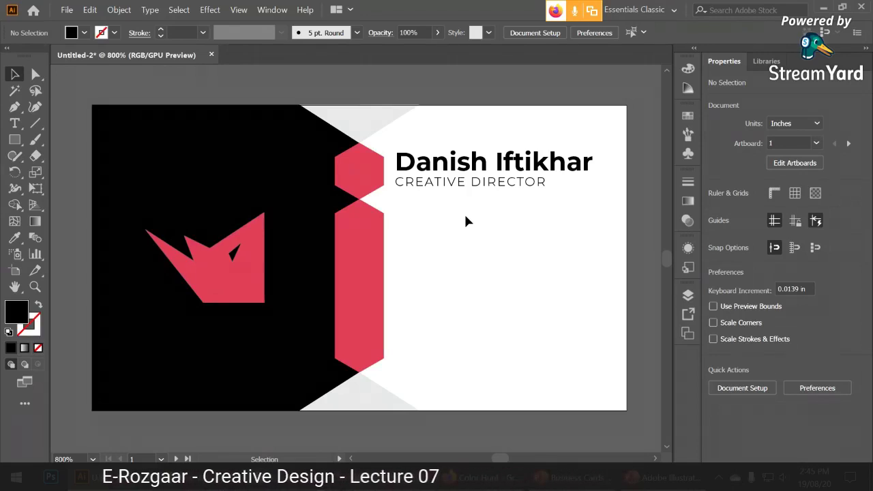
{"action": "left_click", "coordinate": [440, 163]}
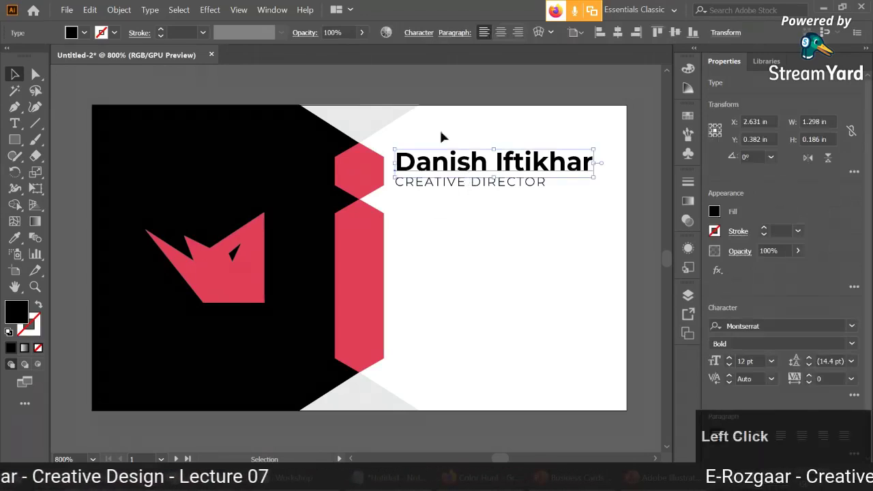
{"action": "left_click", "coordinate": [419, 33]}
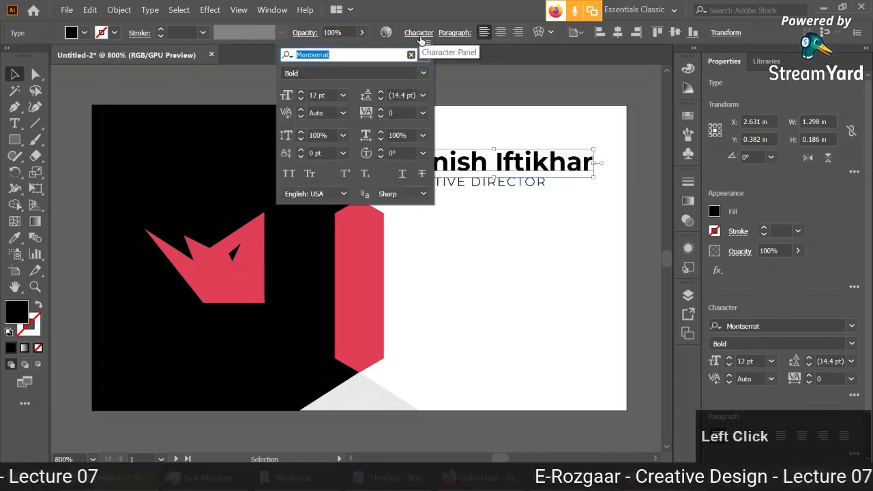
{"action": "left_click", "coordinate": [482, 251]}
{"action": "left_click", "coordinate": [15, 123]}
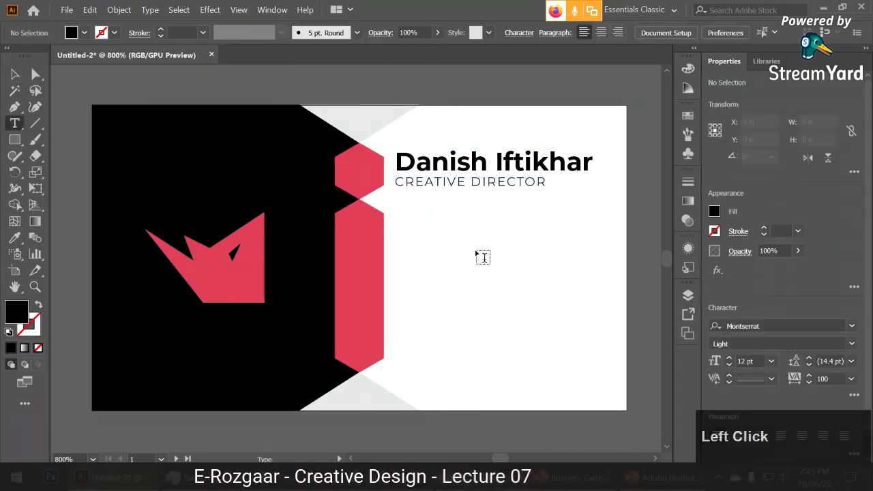
{"action": "left_click_drag", "start_coordinate": [443, 222], "coordinate": [630, 317]}
{"action": "key", "text": "Escape"}
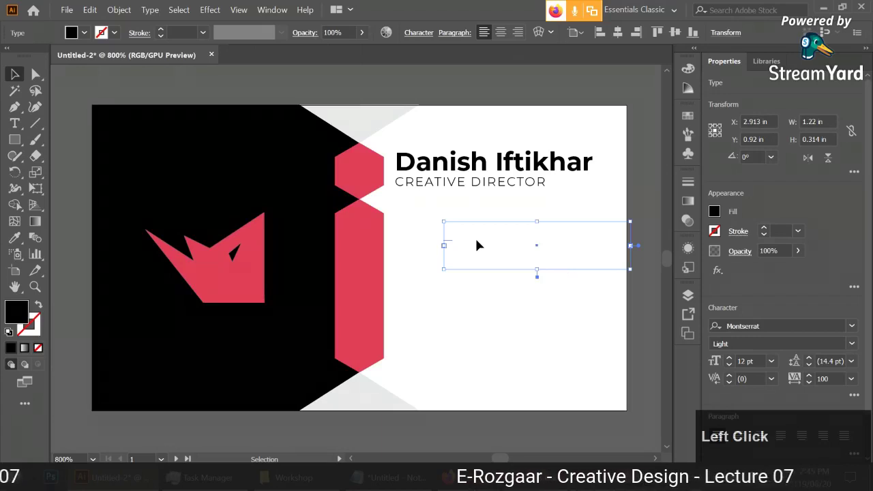
{"action": "left_click", "coordinate": [440, 217]}
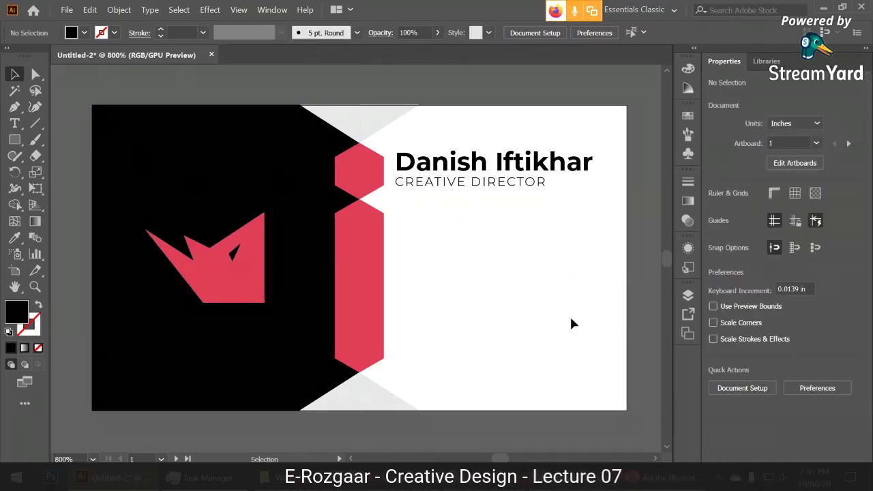
{"action": "left_click", "coordinate": [14, 122]}
{"action": "left_click", "coordinate": [470, 236]}
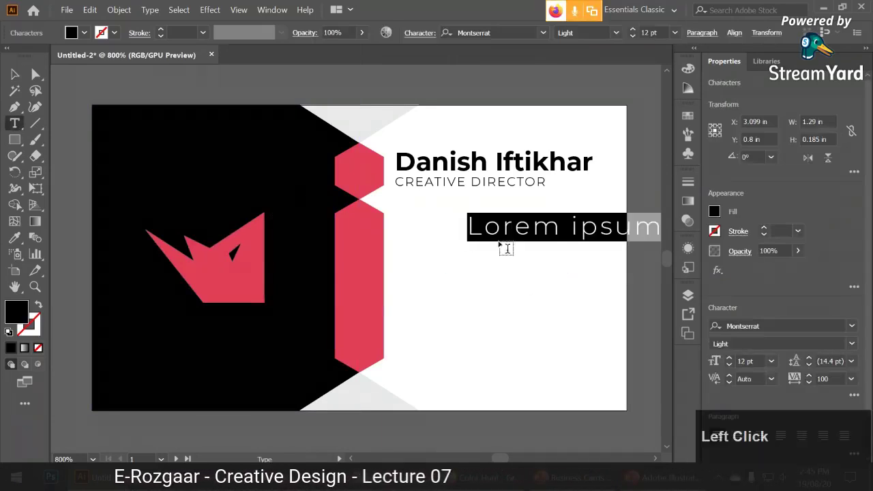
{"action": "key", "text": "Escape"}
{"action": "left_click_drag", "start_coordinate": [467, 243], "coordinate": [417, 244]}
{"action": "key", "text": "ctrl+z"}
{"action": "key", "text": "ctrl+z"}
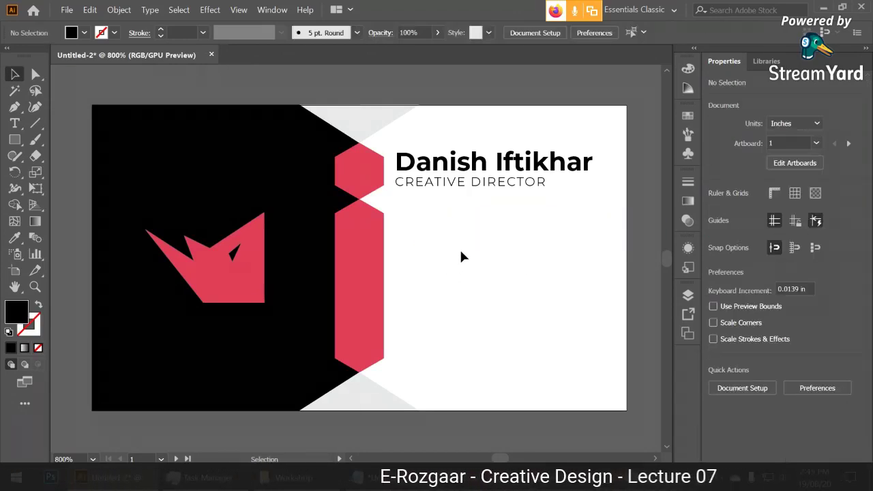
{"action": "key", "text": "space"}
Place a copy of CREATIVE DIRECTOR further down and set its tracking to 0.
{"action": "left_click_drag", "start_coordinate": [471, 259], "coordinate": [457, 256]}
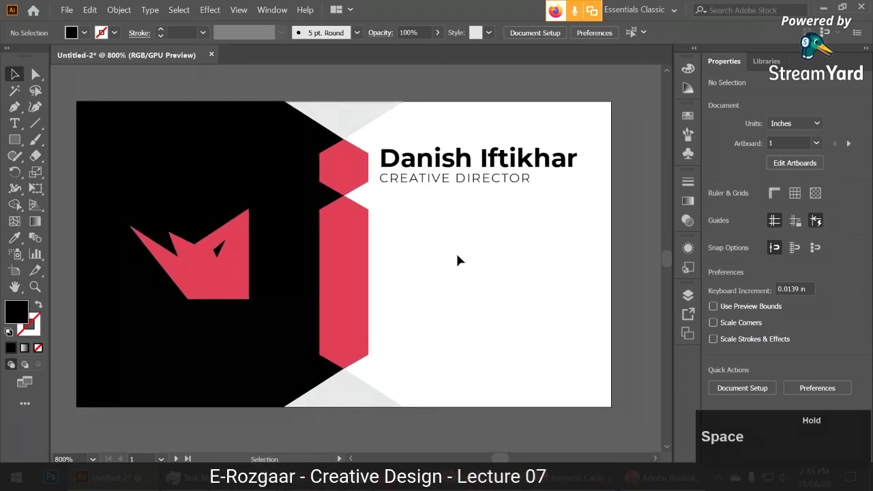
{"action": "left_click", "coordinate": [430, 184]}
{"action": "left_click_drag", "start_coordinate": [429, 185], "coordinate": [427, 239]}
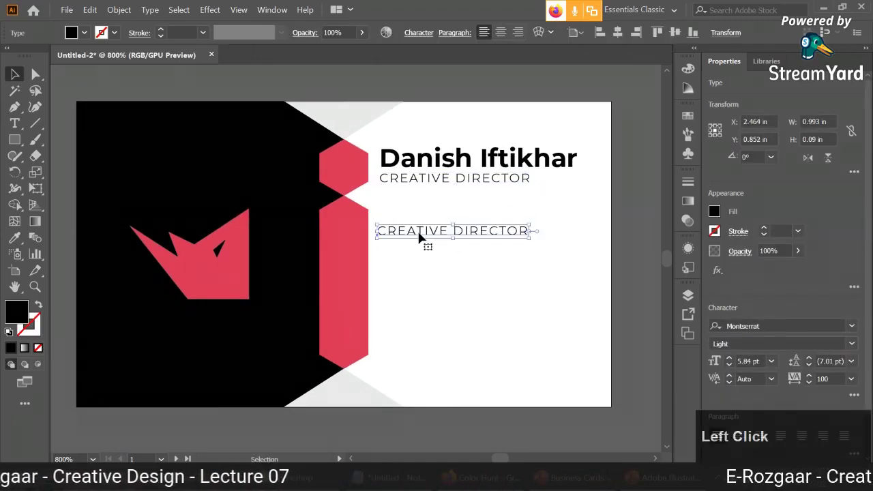
{"action": "left_click", "coordinate": [420, 33]}
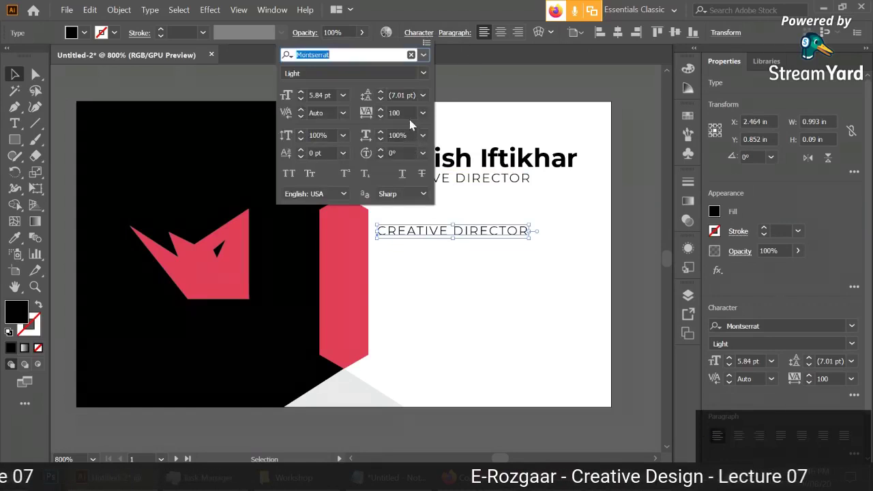
{"action": "left_click", "coordinate": [398, 113]}
{"action": "type", "text": "0"}
{"action": "left_click", "coordinate": [461, 249]}
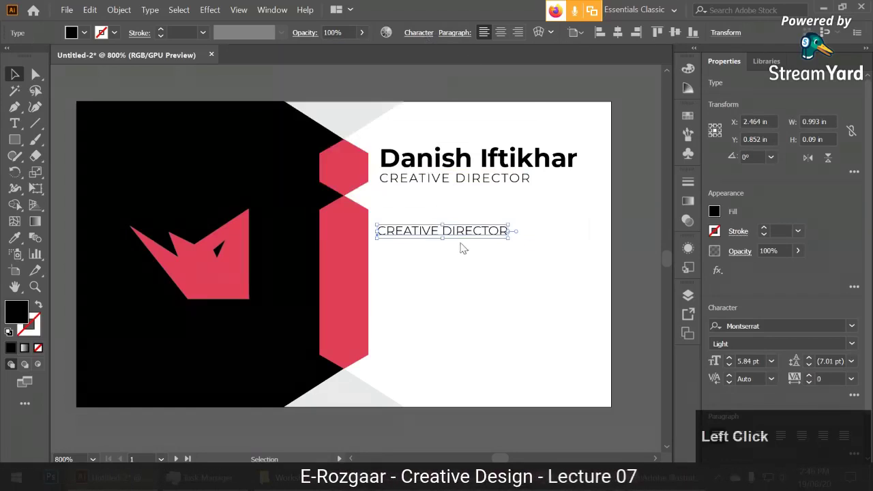
Set the copy to Montserrat Regular and replace its text with the phone number.
{"action": "left_click", "coordinate": [435, 35]}
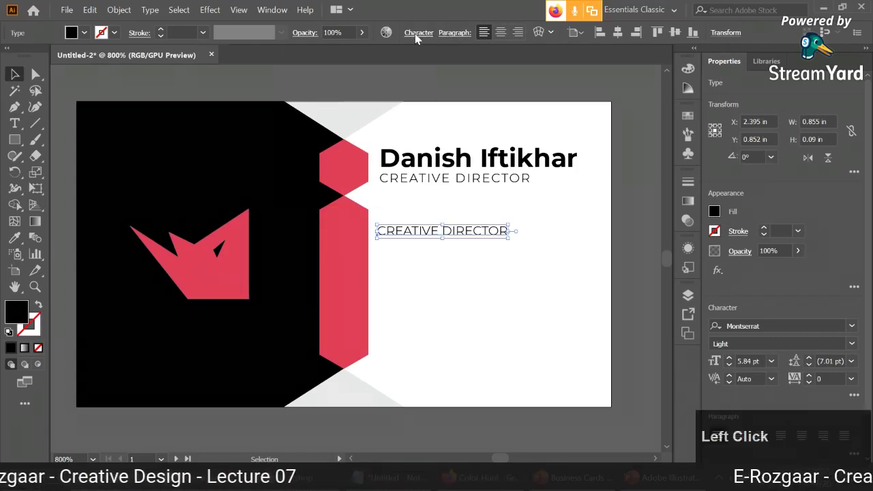
{"action": "left_click", "coordinate": [417, 34]}
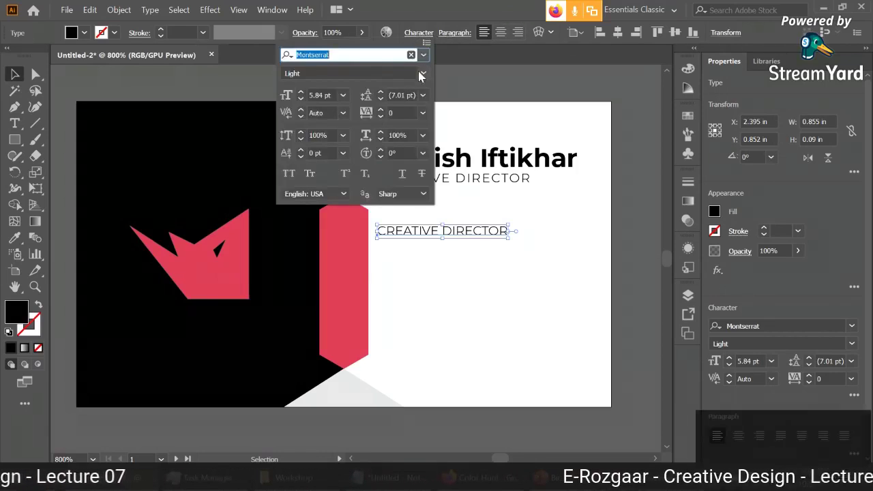
{"action": "left_click", "coordinate": [420, 73]}
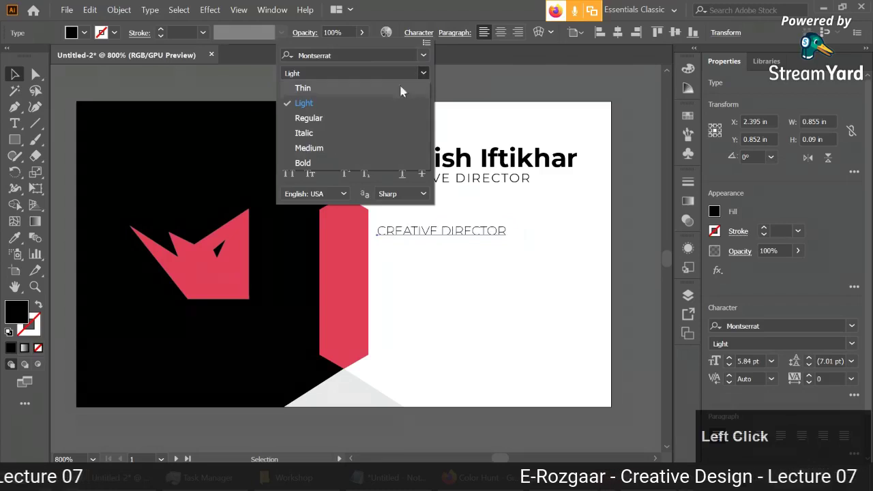
{"action": "left_click", "coordinate": [368, 118]}
{"action": "double_click", "coordinate": [422, 230]}
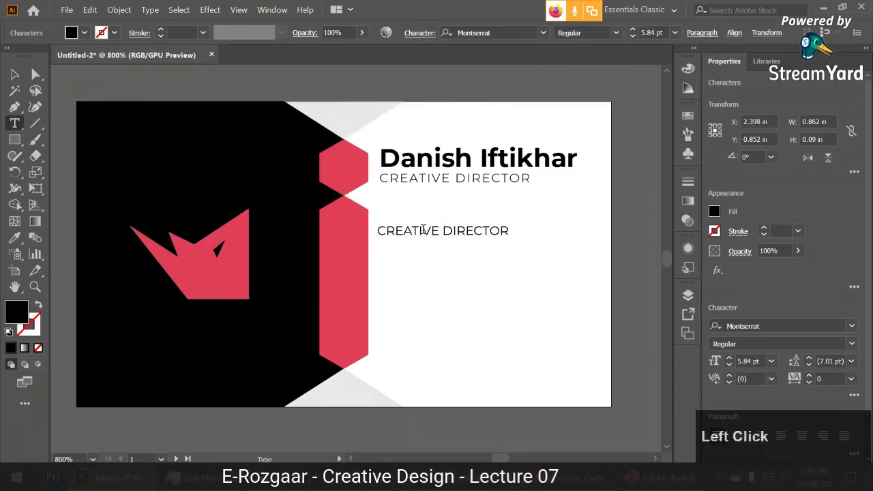
{"action": "triple_click", "coordinate": [423, 230]}
{"action": "type", "text": "+123"}
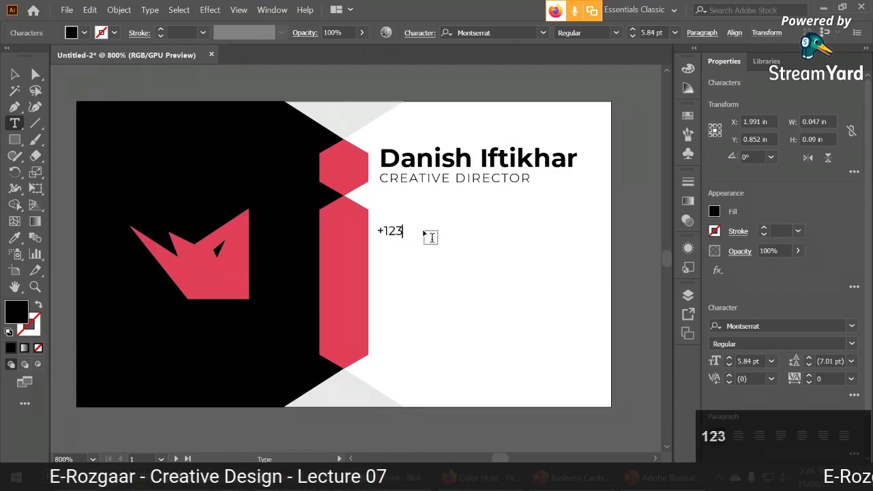
{"action": "type", "text": " 456 789"}
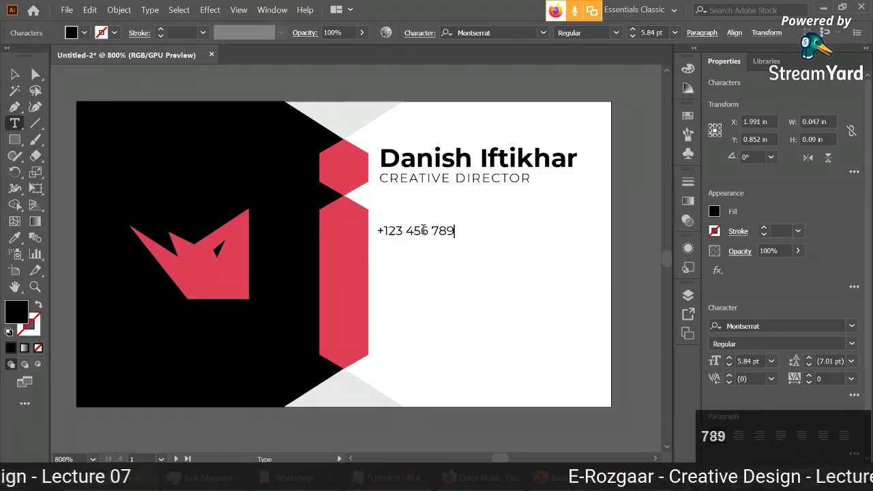
{"action": "left_click", "coordinate": [14, 74]}
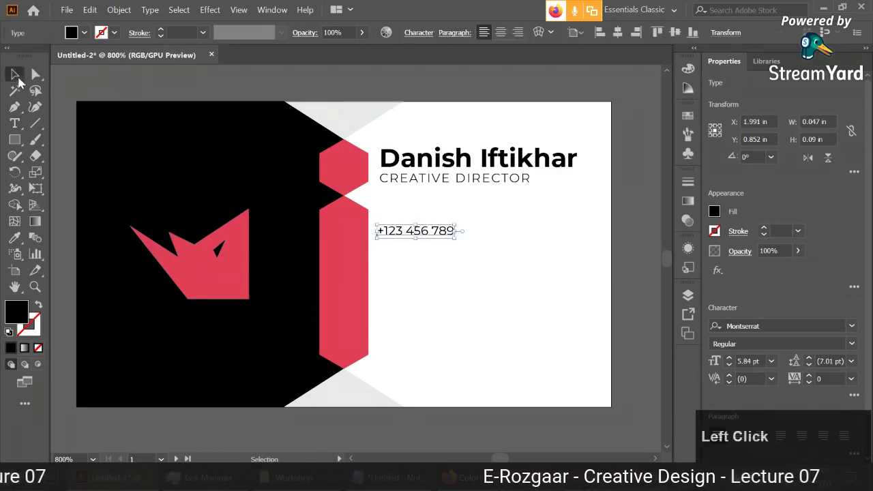
Enlarge the phone number and check the name's font and size settings.
{"action": "left_click_drag", "start_coordinate": [456, 241], "coordinate": [493, 243]}
{"action": "left_click", "coordinate": [504, 161]}
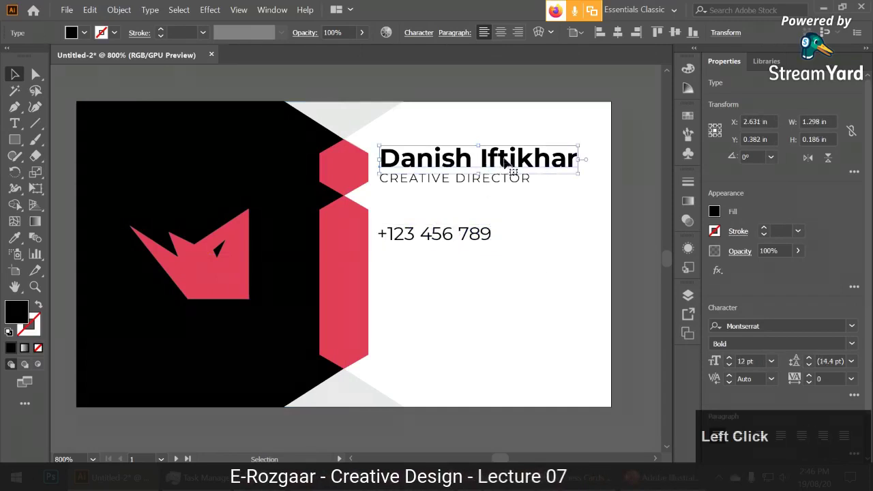
{"action": "left_click", "coordinate": [419, 33]}
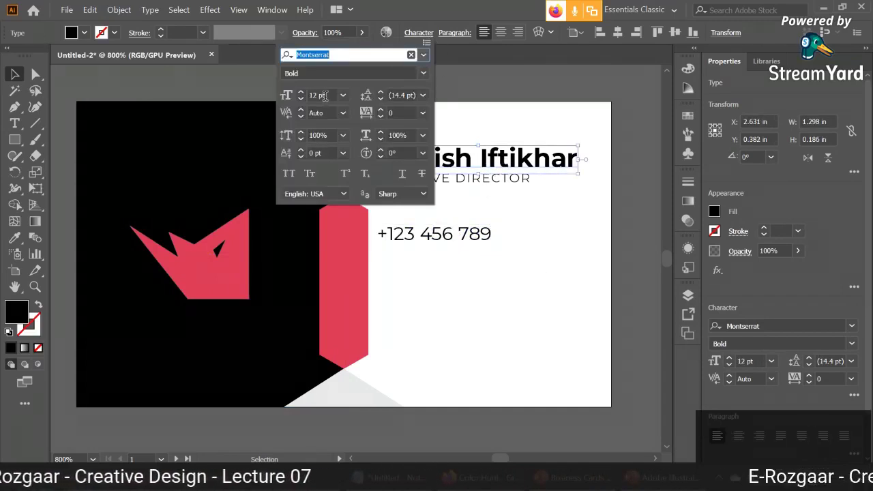
{"action": "left_click", "coordinate": [497, 214]}
Set the phone number to 12 pt and duplicate it directly below.
{"action": "left_click", "coordinate": [436, 233]}
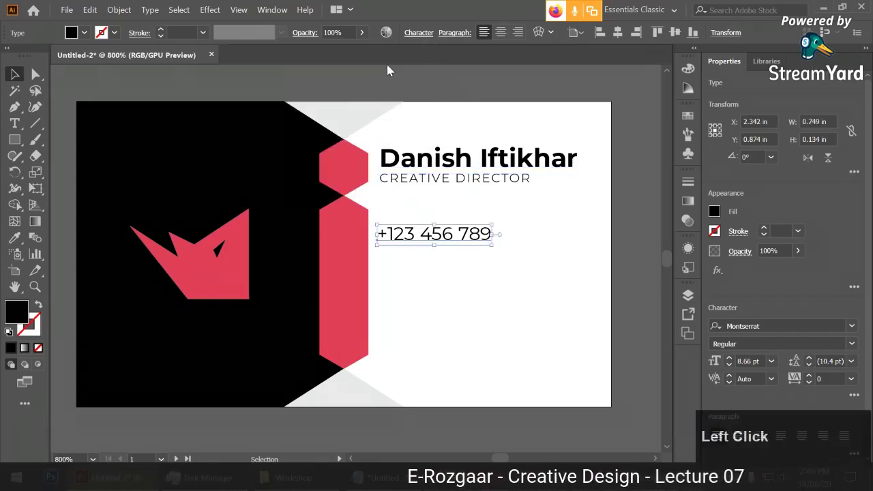
{"action": "left_click", "coordinate": [419, 33]}
{"action": "left_click", "coordinate": [319, 94]}
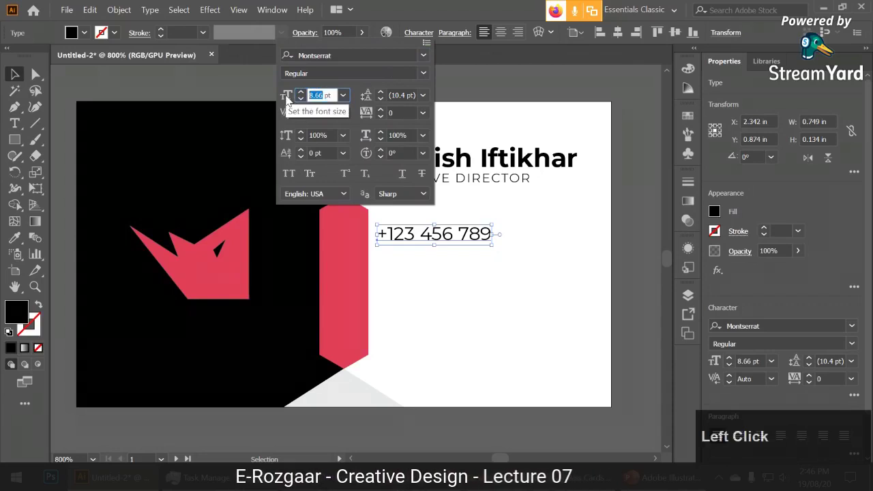
{"action": "type", "text": "12"}
{"action": "left_click", "coordinate": [516, 247]}
{"action": "left_click", "coordinate": [523, 274]}
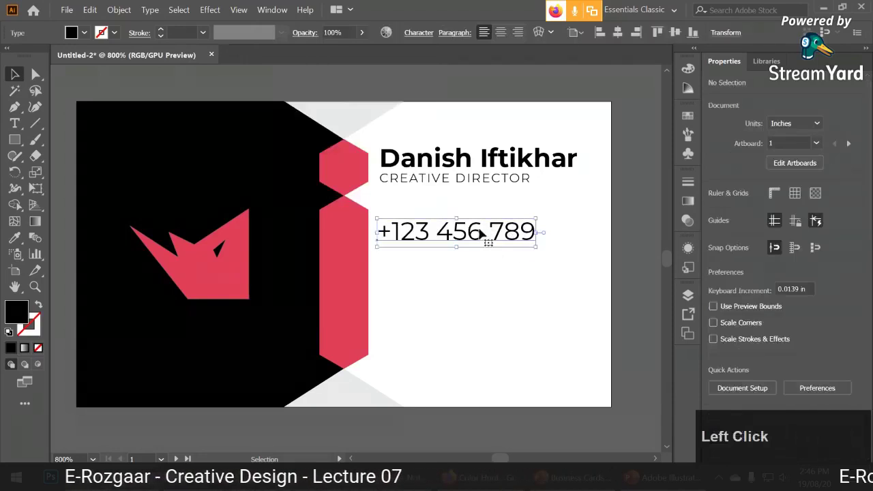
{"action": "left_click_drag", "start_coordinate": [486, 237], "coordinate": [468, 281]}
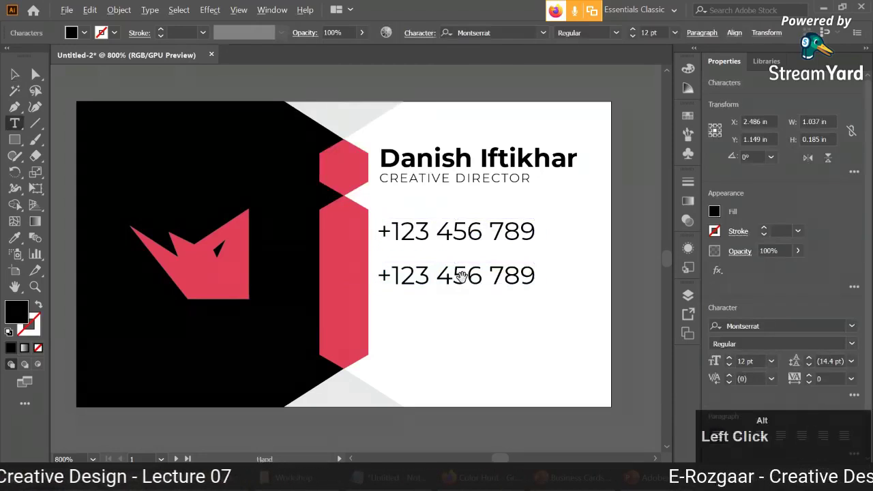
Retype the copied phone line as the contact e-mail address.
{"action": "key", "text": "t"}
{"action": "left_click", "coordinate": [464, 281]}
{"action": "key", "text": "ctrl+a"}
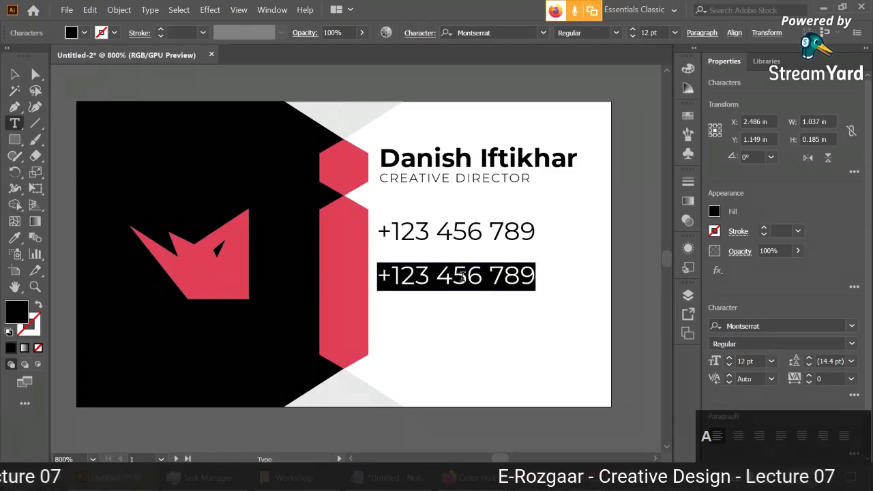
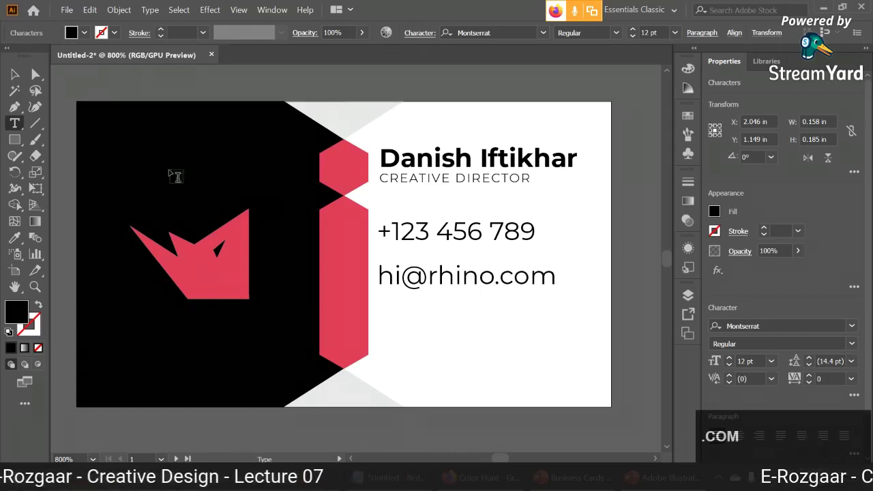
{"action": "left_click", "coordinate": [14, 74]}
{"action": "left_click_drag", "start_coordinate": [447, 278], "coordinate": [472, 342]}
{"action": "double_click", "coordinate": [455, 332]}
{"action": "key", "text": "ctrl+a"}
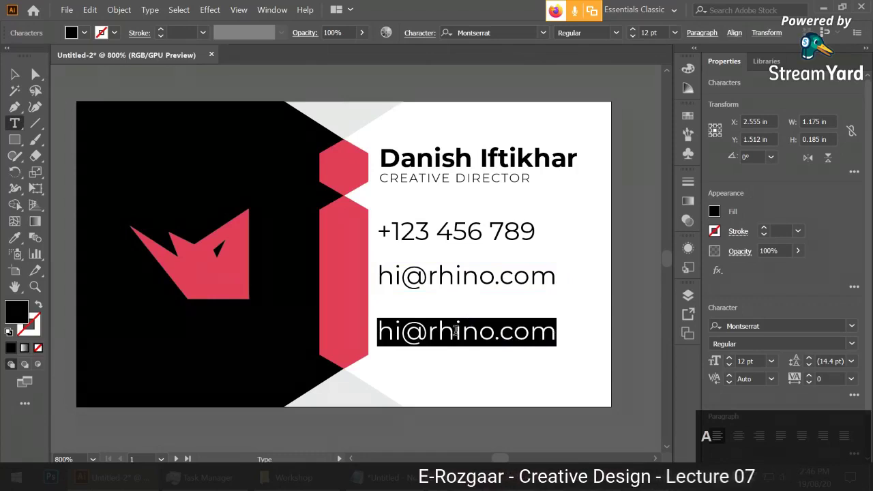
{"action": "type", "text": "www."}
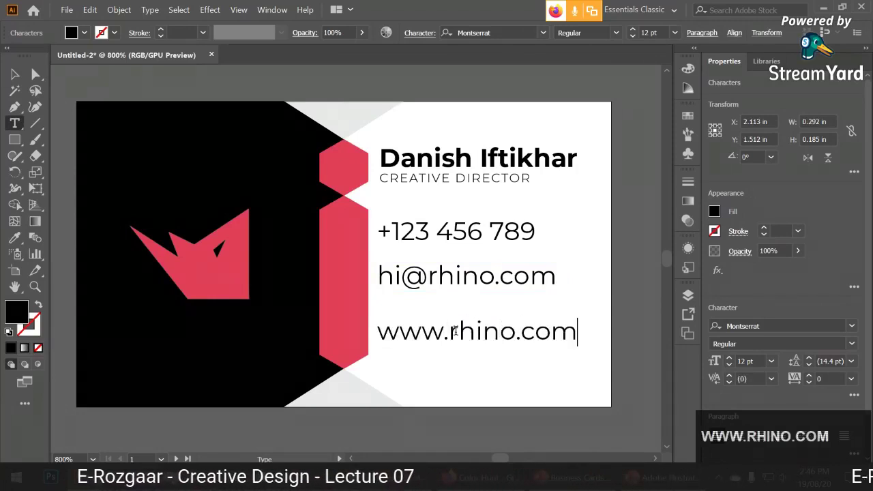
{"action": "left_click", "coordinate": [14, 73]}
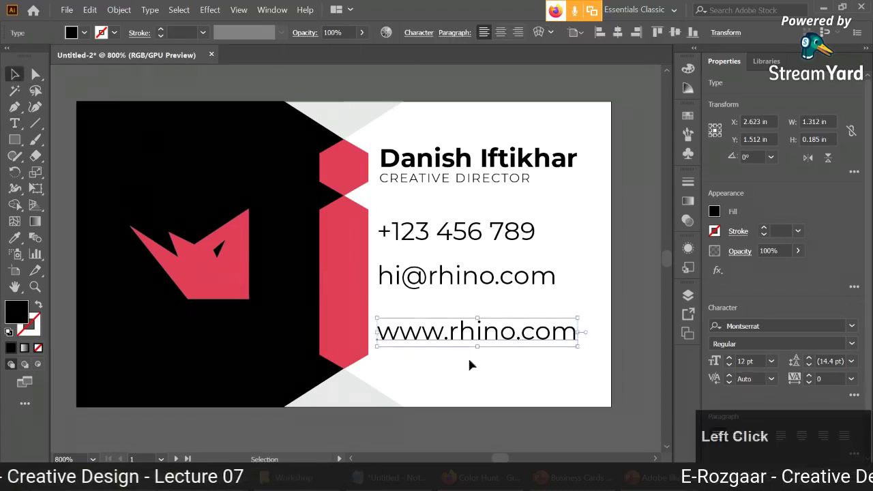
{"action": "left_click_drag", "start_coordinate": [486, 346], "coordinate": [487, 332]}
Scale the phone, e-mail and website lines down together to about 9.22 pt.
{"action": "left_click", "coordinate": [486, 373]}
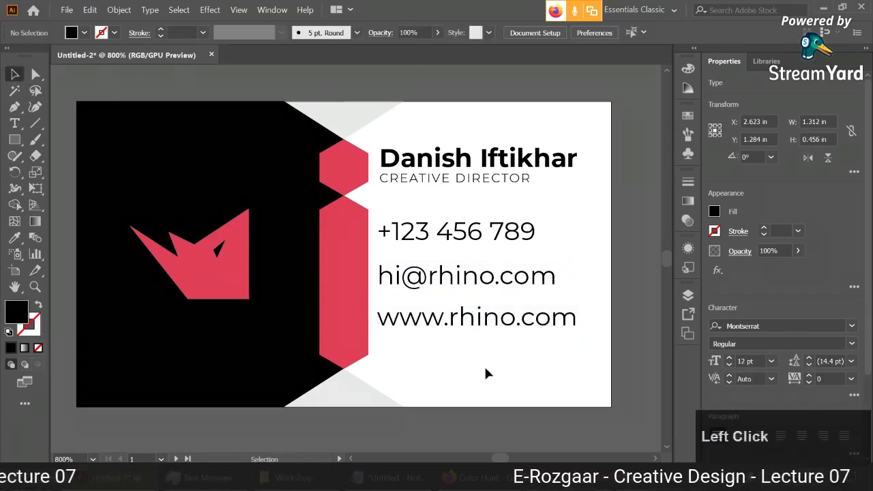
{"action": "left_click", "coordinate": [525, 274]}
{"action": "left_click", "coordinate": [498, 238], "text": "shift"}
{"action": "left_click", "coordinate": [573, 332], "text": "shift"}
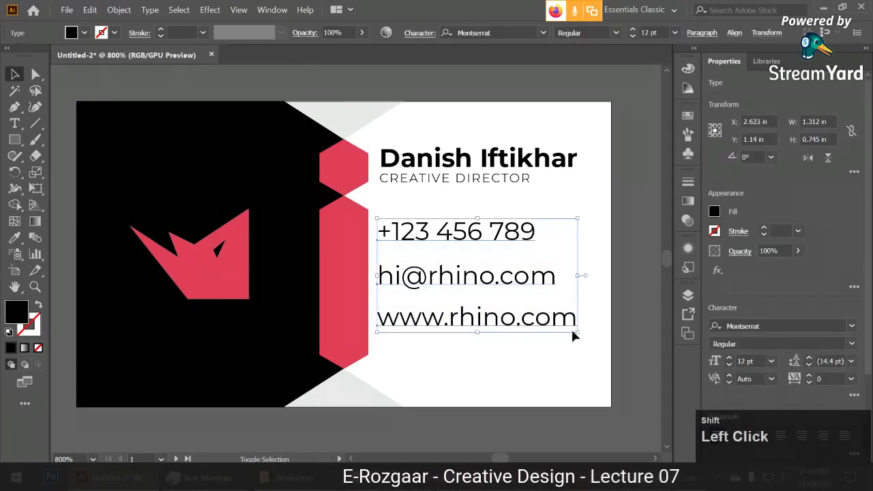
{"action": "left_click_drag", "start_coordinate": [578, 333], "coordinate": [532, 310]}
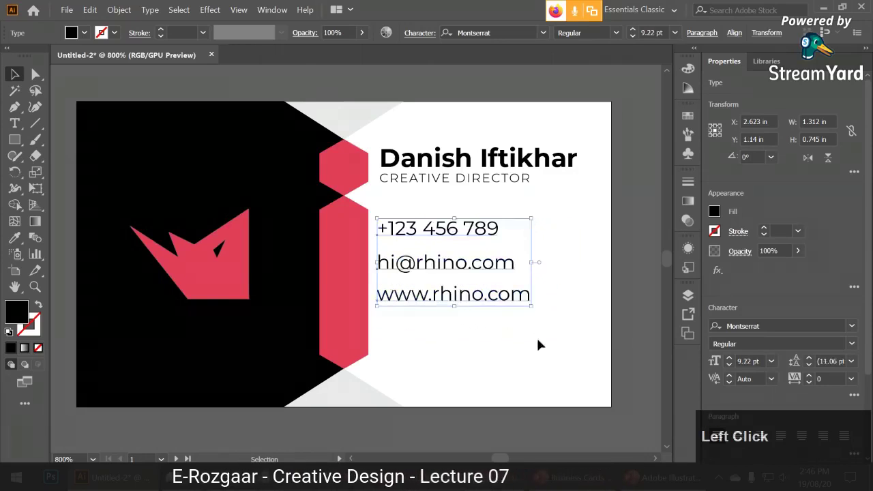
{"action": "left_click", "coordinate": [538, 343]}
{"action": "left_click_drag", "start_coordinate": [468, 365], "coordinate": [511, 347]}
{"action": "scroll", "coordinate": [513, 342], "scroll_direction": "down", "scroll_amount": 1}
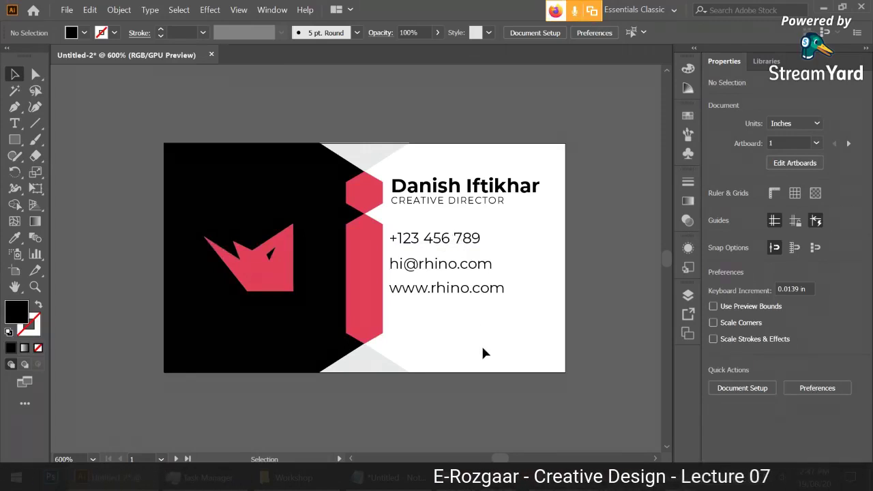
{"action": "left_click", "coordinate": [479, 266]}
{"action": "scroll", "coordinate": [479, 268], "scroll_direction": "up", "scroll_amount": 1}
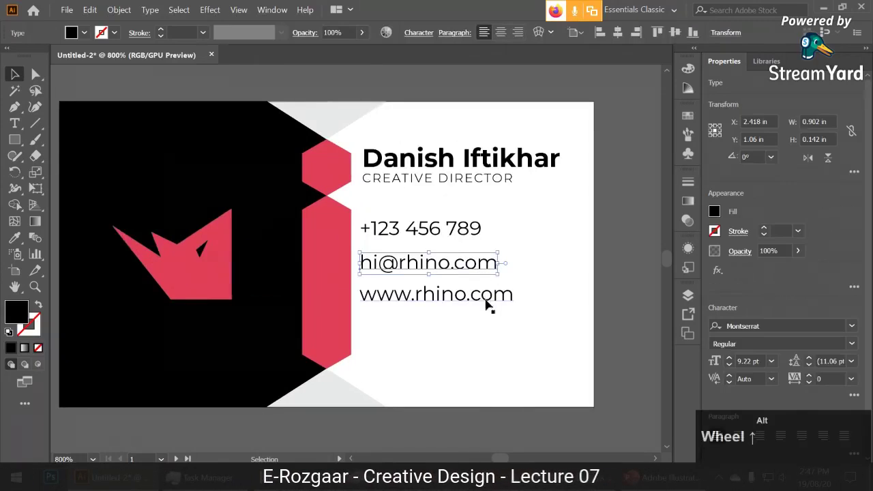
{"action": "left_click", "coordinate": [484, 304]}
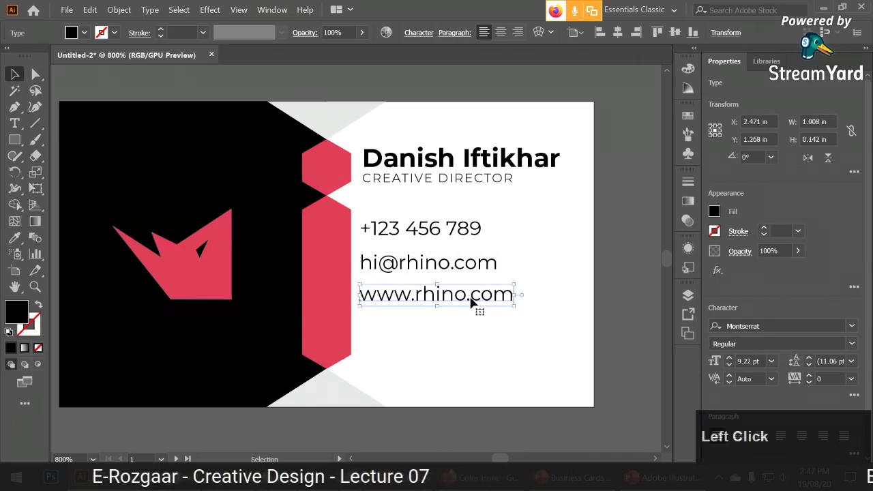
{"action": "scroll", "coordinate": [470, 300], "scroll_direction": "down", "scroll_amount": 1}
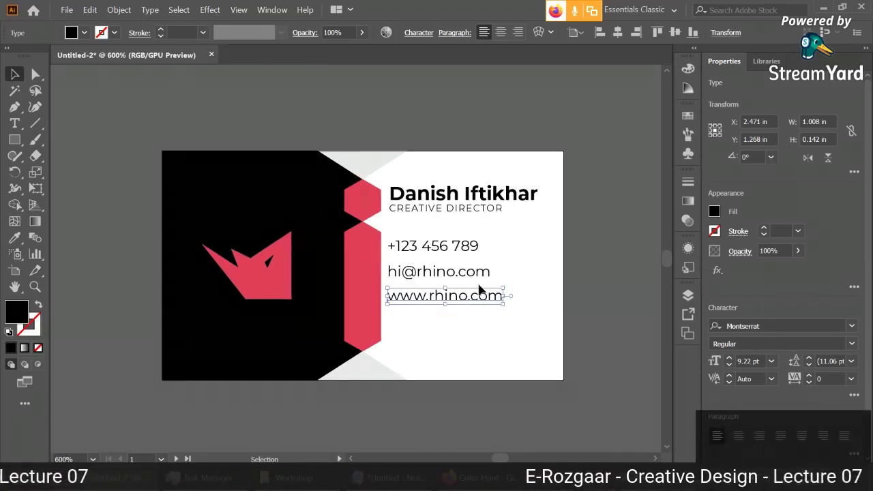
{"action": "scroll", "coordinate": [501, 306], "scroll_direction": "up", "scroll_amount": 1}
{"action": "double_click", "coordinate": [451, 292]}
{"action": "key", "text": "ctrl+a"}
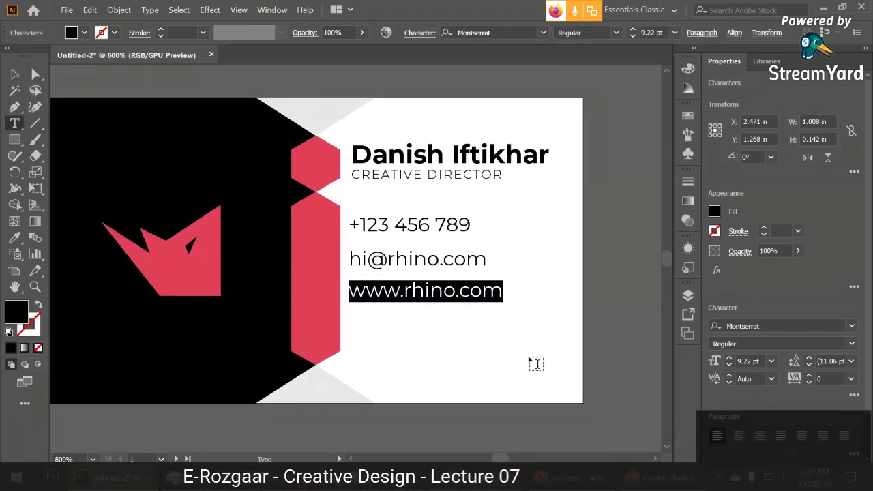
{"action": "key", "text": "shift"}
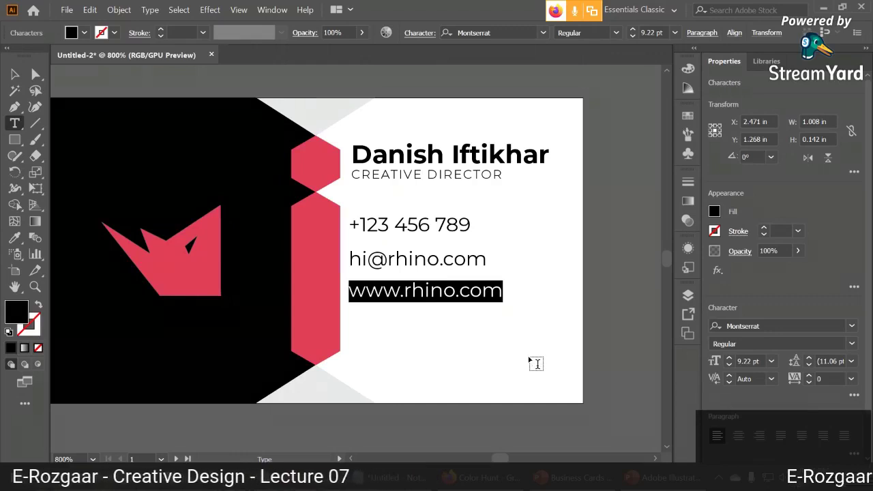
{"action": "type", "text": "H"}
{"action": "key", "text": "BackSpace"}
{"action": "type", "text": "Office # 10,"}
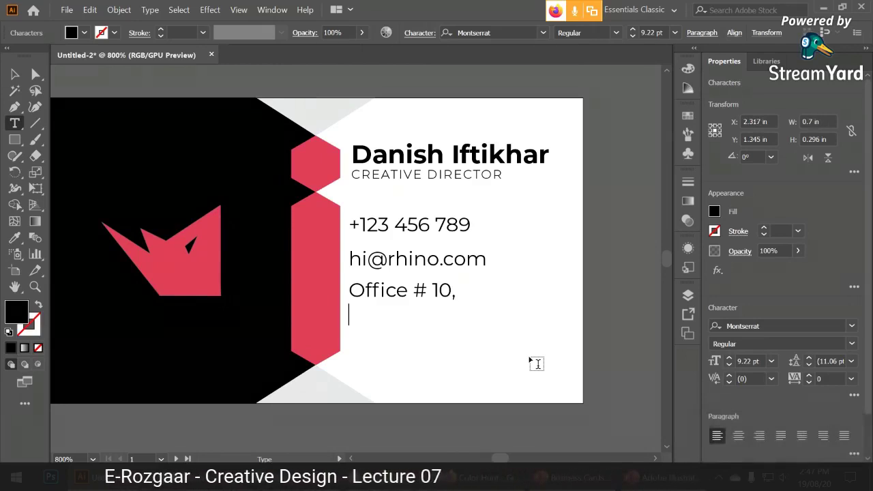
{"action": "type", "text": "Street"}
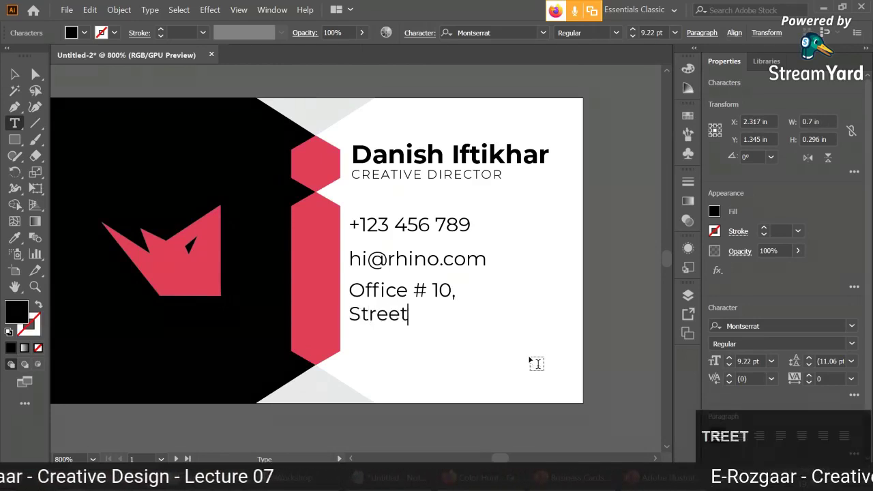
{"action": "type", "text": " 5, NY"}
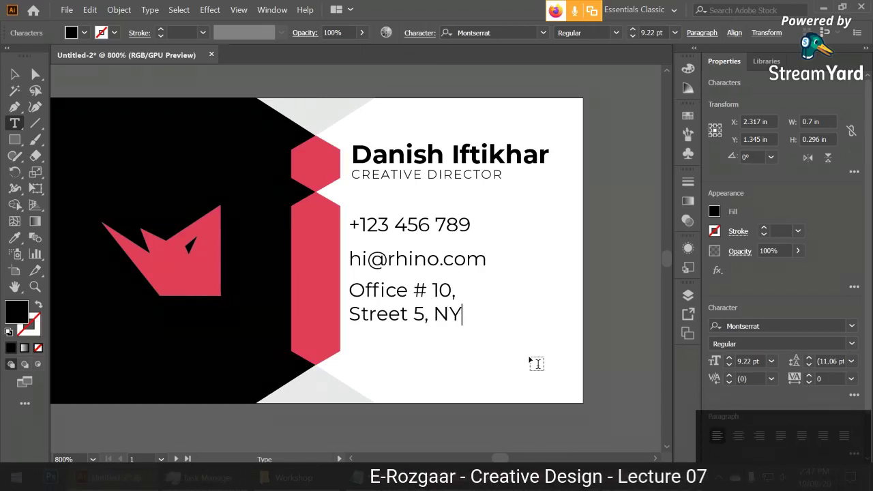
{"action": "type", "text": ", "}
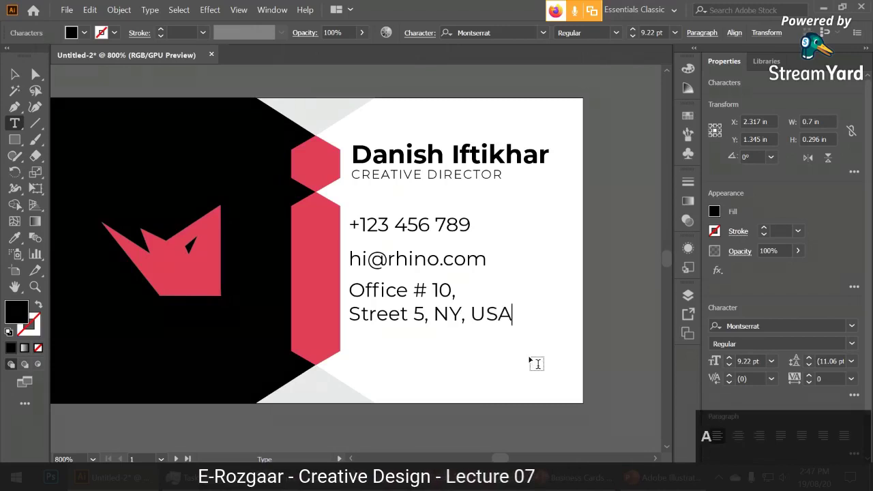
{"action": "type", "text": "USA"}
Move the address and e-mail lines a little lower.
{"action": "left_click", "coordinate": [15, 74]}
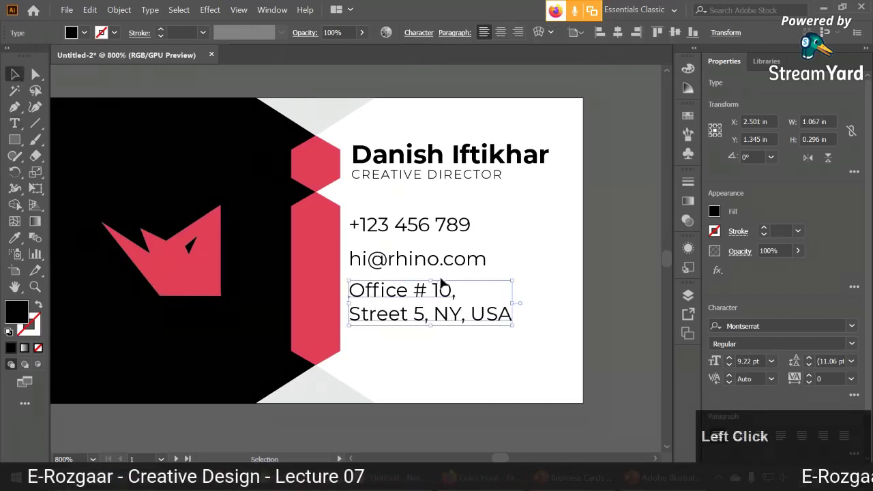
{"action": "left_click", "coordinate": [470, 339]}
{"action": "left_click", "coordinate": [435, 297]}
{"action": "left_click_drag", "start_coordinate": [435, 298], "coordinate": [436, 314]}
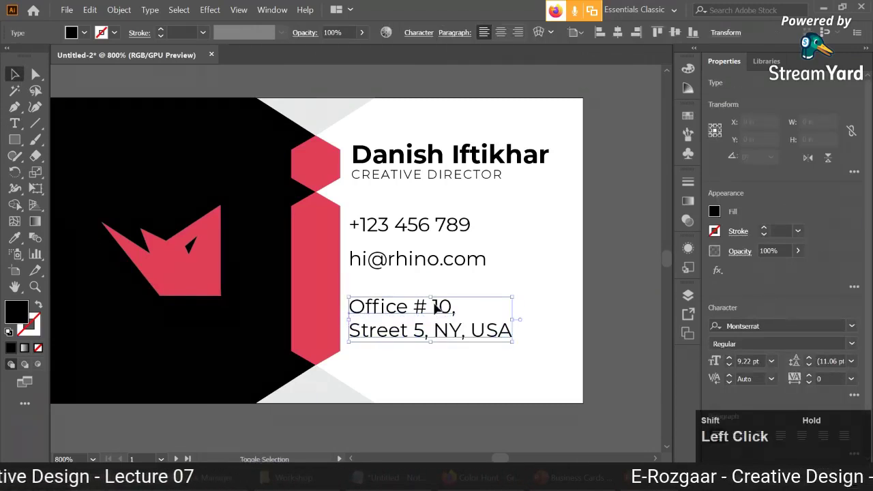
{"action": "left_click", "coordinate": [440, 308], "text": "shift"}
{"action": "left_click_drag", "start_coordinate": [447, 265], "coordinate": [443, 275]}
Distribute the phone, e-mail and address lines by vertical centres, aligned to selection.
{"action": "left_click", "coordinate": [440, 234]}
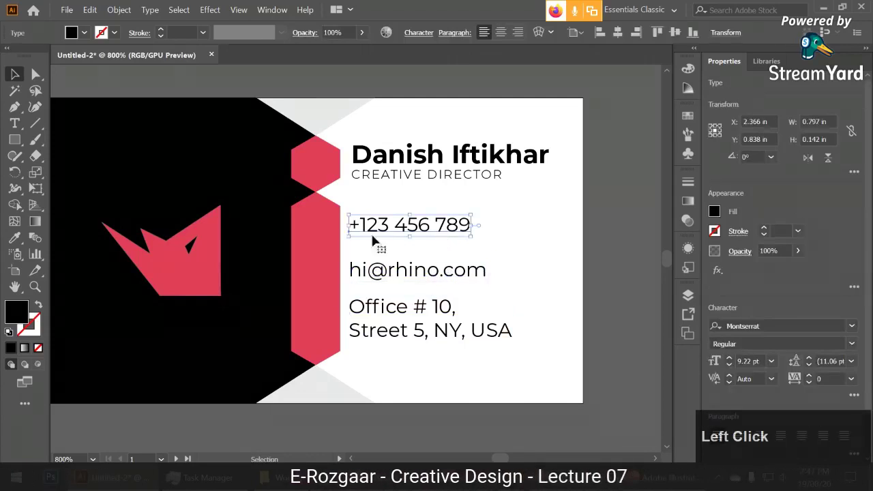
{"action": "left_click", "coordinate": [390, 329], "text": "shift"}
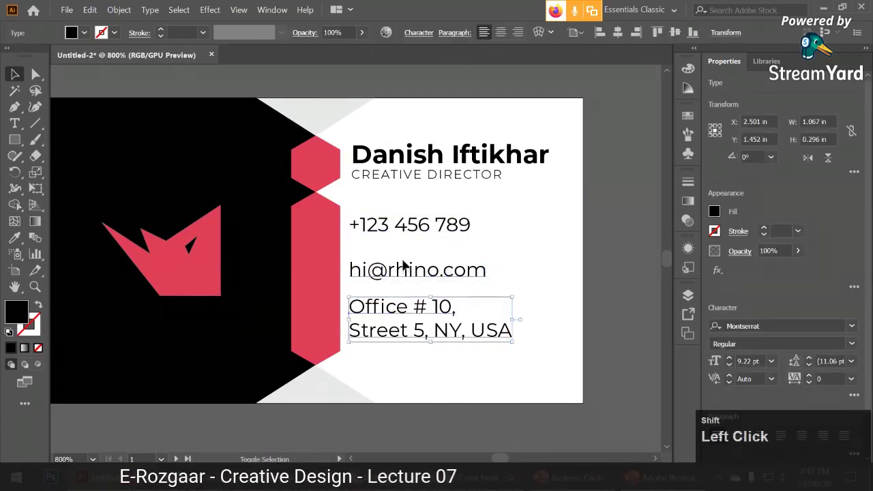
{"action": "left_click", "coordinate": [405, 268], "text": "shift"}
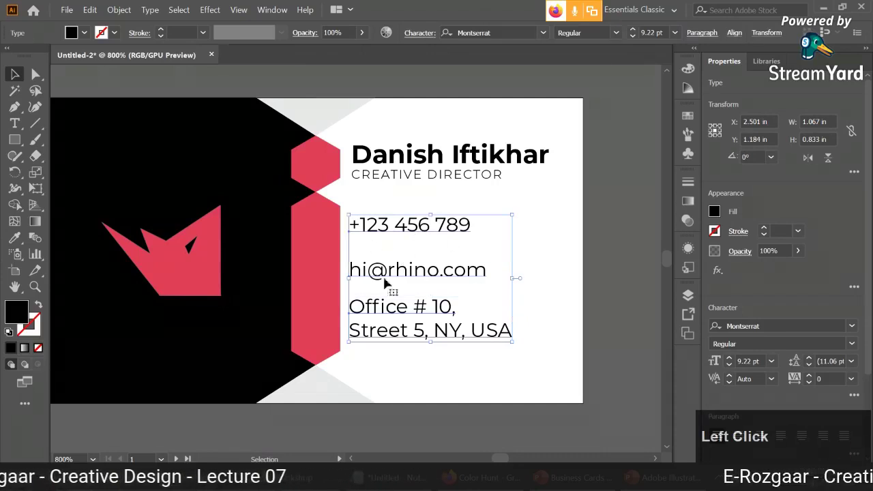
{"action": "left_click", "coordinate": [734, 33]}
{"action": "left_click", "coordinate": [713, 148]}
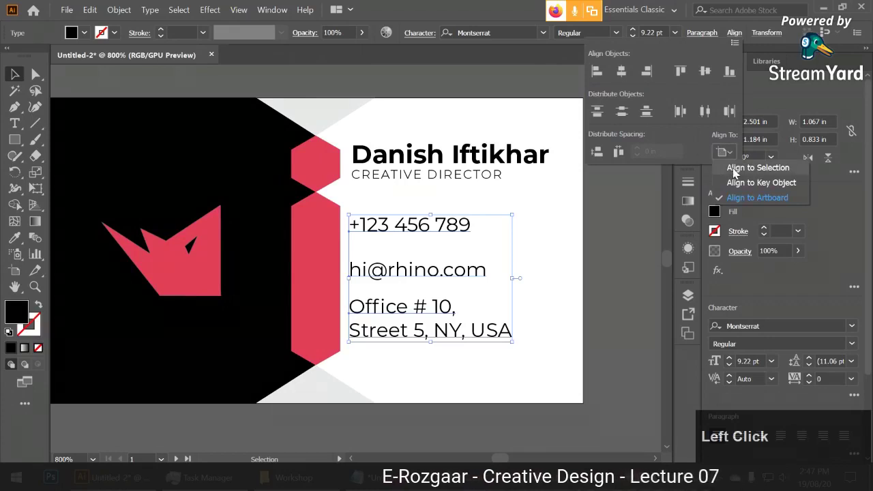
{"action": "left_click", "coordinate": [733, 167]}
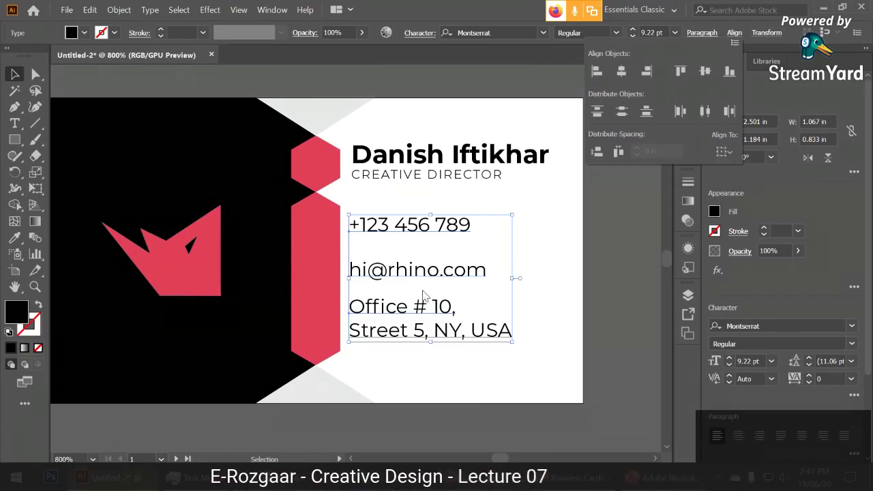
{"action": "left_click", "coordinate": [622, 112]}
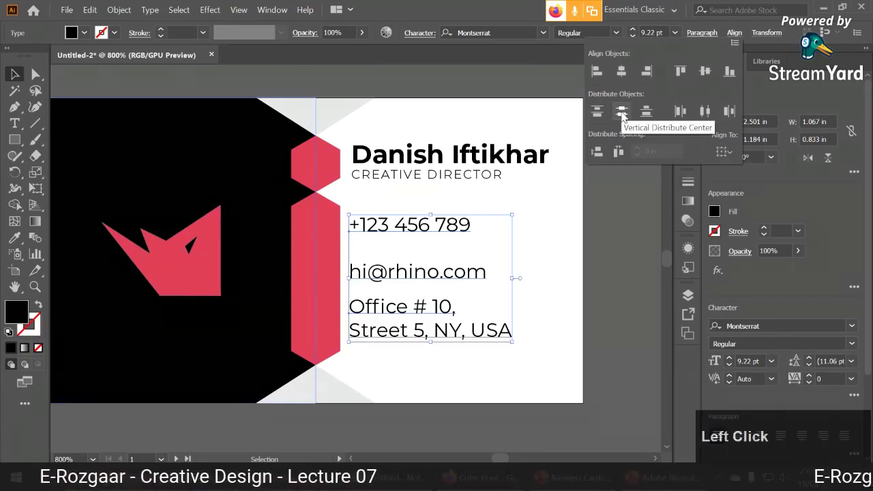
{"action": "left_click", "coordinate": [598, 253]}
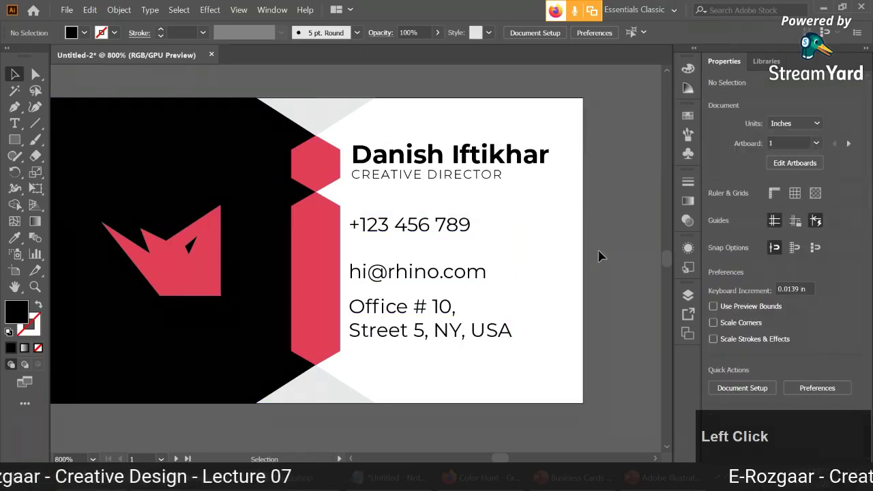
Zoom in and nudge the e-mail line up slightly to even the gaps.
{"action": "left_click", "coordinate": [450, 270]}
{"action": "left_click", "coordinate": [426, 232]}
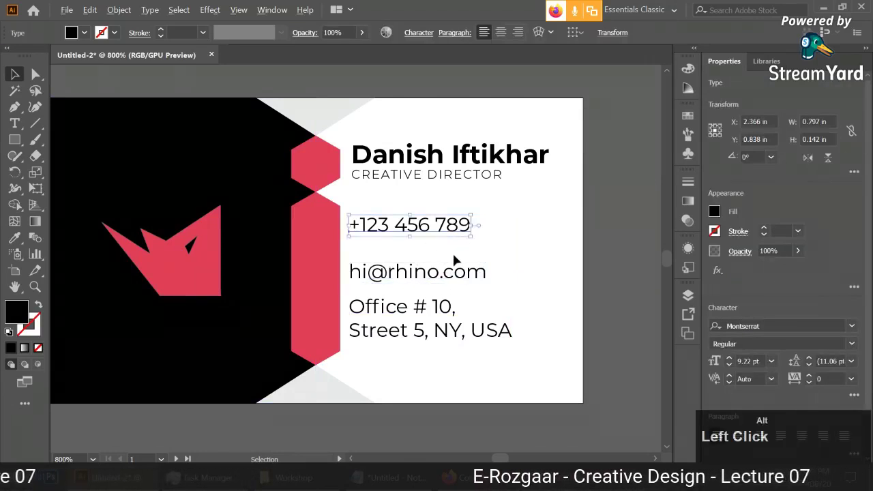
{"action": "scroll", "coordinate": [422, 221], "scroll_direction": "up", "scroll_amount": 1}
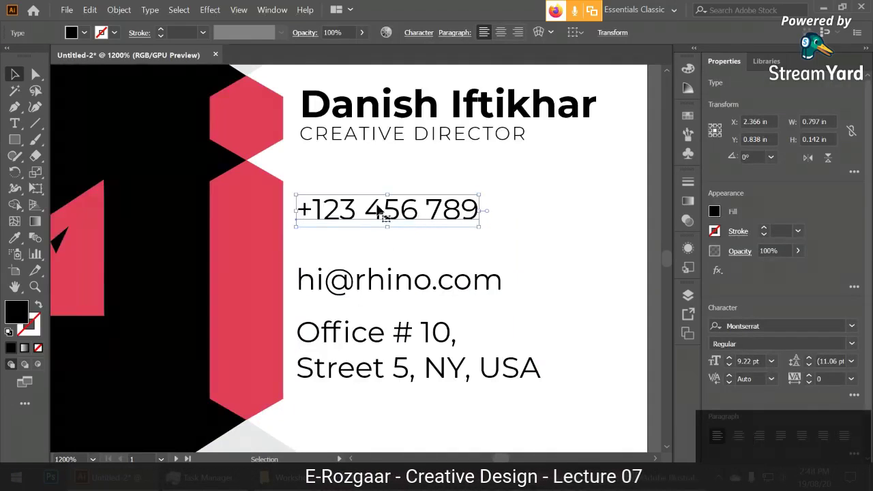
{"action": "scroll", "coordinate": [438, 226], "scroll_direction": "up", "scroll_amount": 2}
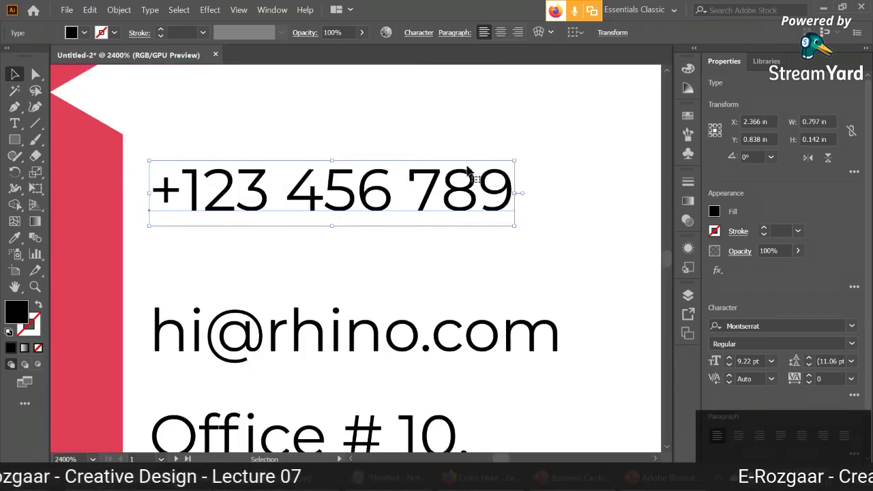
{"action": "scroll", "coordinate": [502, 240], "scroll_direction": "down", "scroll_amount": 1}
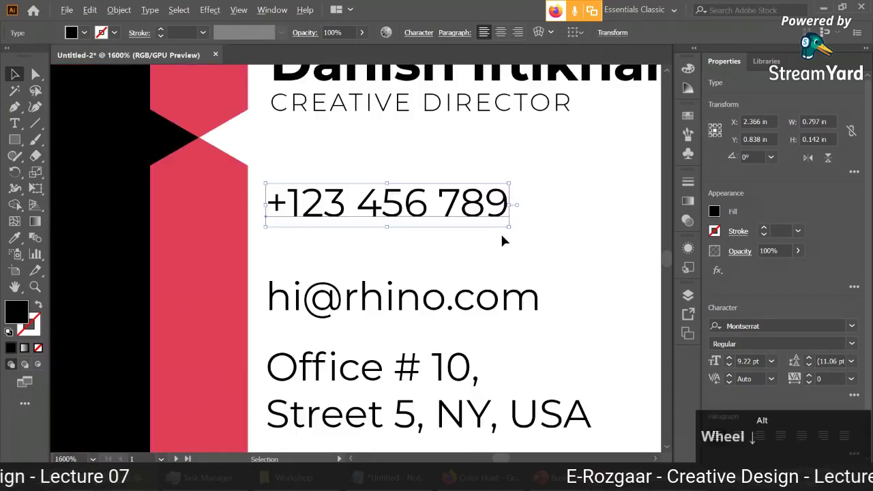
{"action": "left_click", "coordinate": [459, 354]}
{"action": "left_click_drag", "start_coordinate": [461, 306], "coordinate": [471, 295]}
{"action": "left_click", "coordinate": [565, 240]}
Recheck the e-mail line's position up close, then recentre the card in view.
{"action": "scroll", "coordinate": [562, 249], "scroll_direction": "down", "scroll_amount": 2}
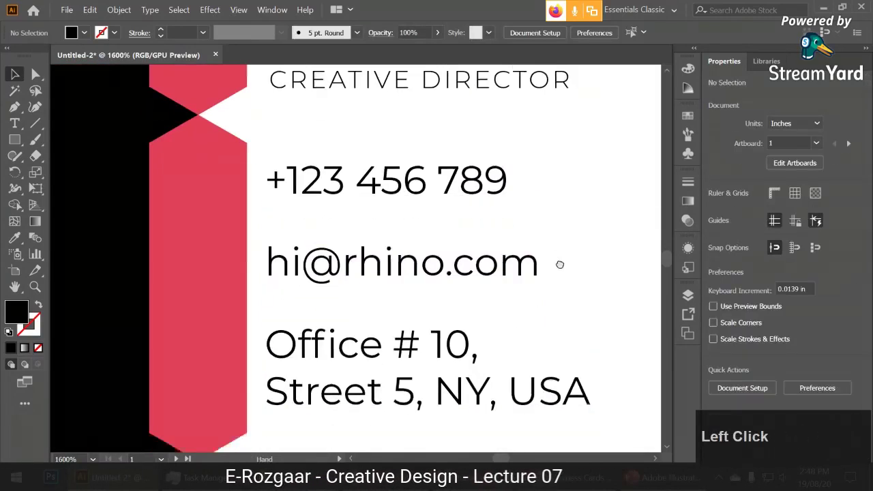
{"action": "scroll", "coordinate": [578, 242], "scroll_direction": "down", "scroll_amount": 2}
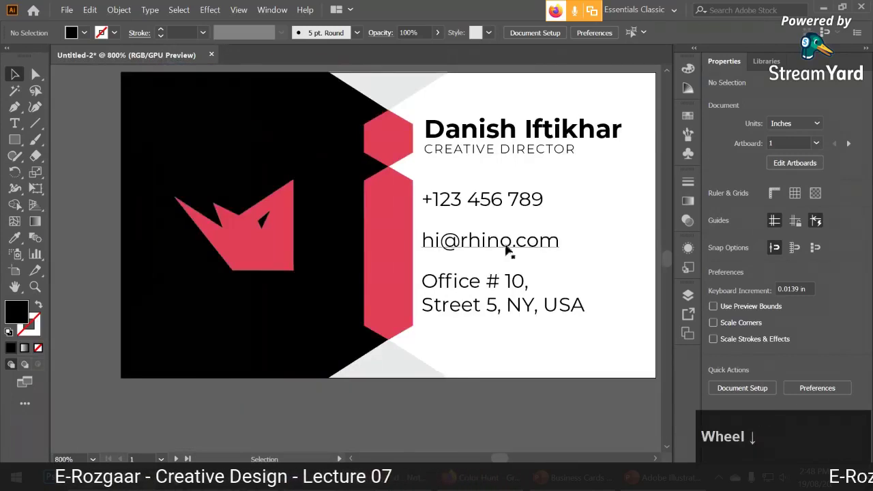
{"action": "left_click", "coordinate": [551, 246]}
{"action": "scroll", "coordinate": [552, 250], "scroll_direction": "up", "scroll_amount": 2}
{"action": "scroll", "coordinate": [551, 249], "scroll_direction": "up", "scroll_amount": 1}
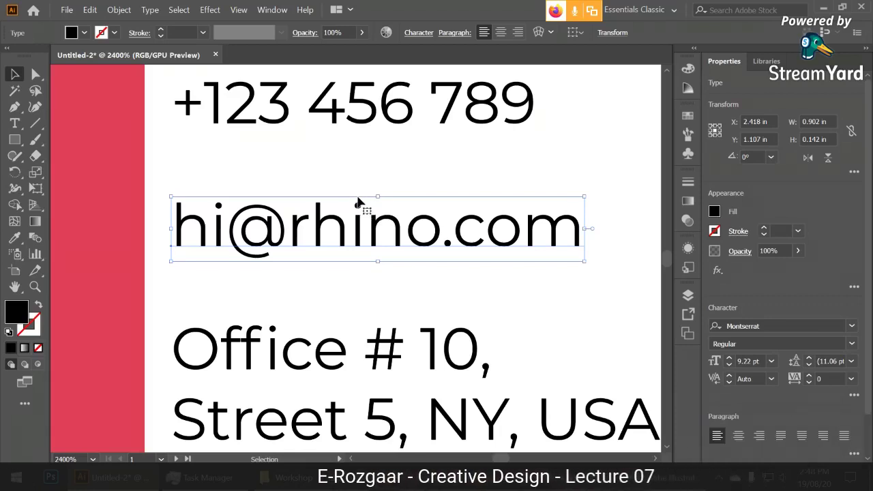
{"action": "scroll", "coordinate": [375, 255], "scroll_direction": "down", "scroll_amount": 3}
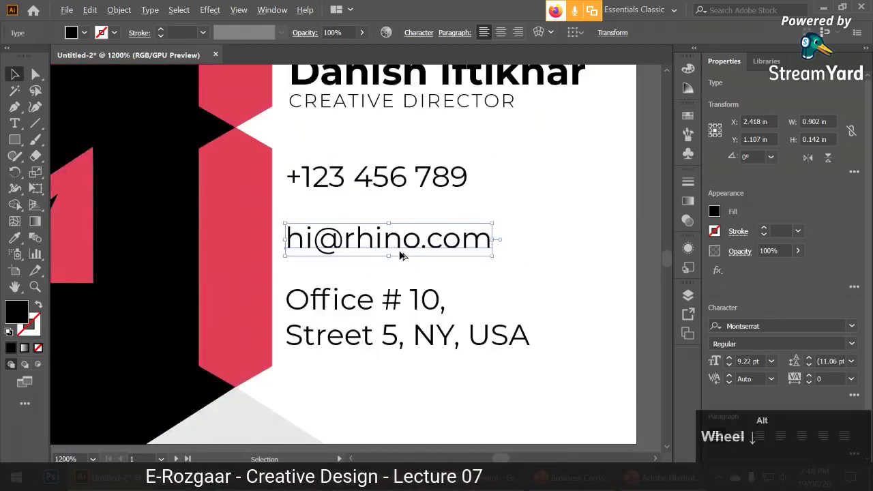
{"action": "left_click", "coordinate": [504, 265]}
{"action": "left_click_drag", "start_coordinate": [504, 264], "coordinate": [561, 292]}
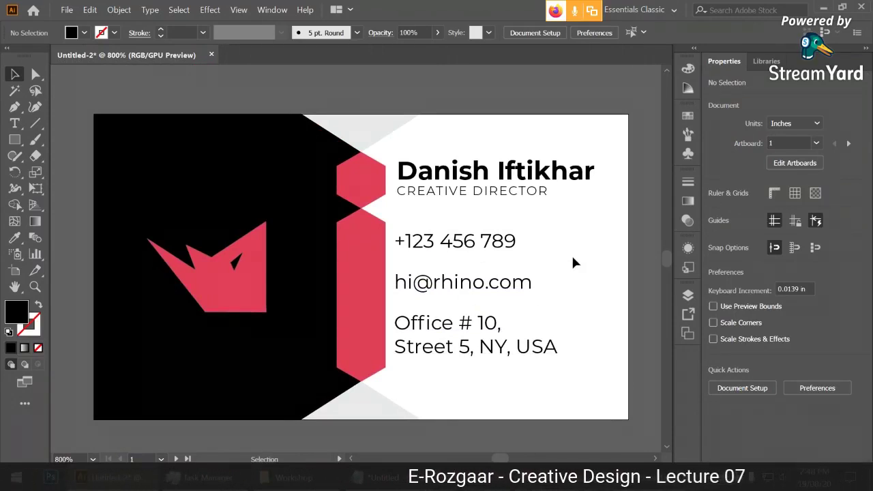
{"action": "scroll", "coordinate": [573, 262], "scroll_direction": "down", "scroll_amount": 1}
{"action": "scroll", "coordinate": [573, 262], "scroll_direction": "up", "scroll_amount": 1}
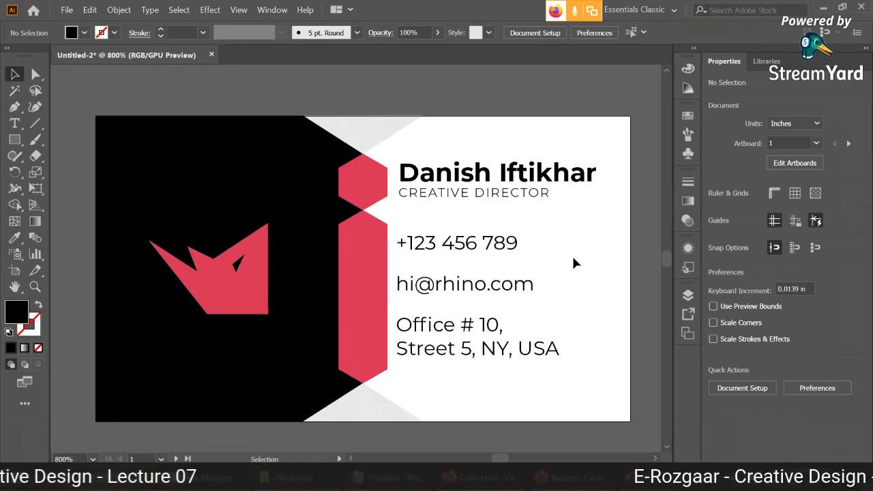
{"action": "left_click", "coordinate": [493, 243]}
{"action": "left_click", "coordinate": [503, 288]}
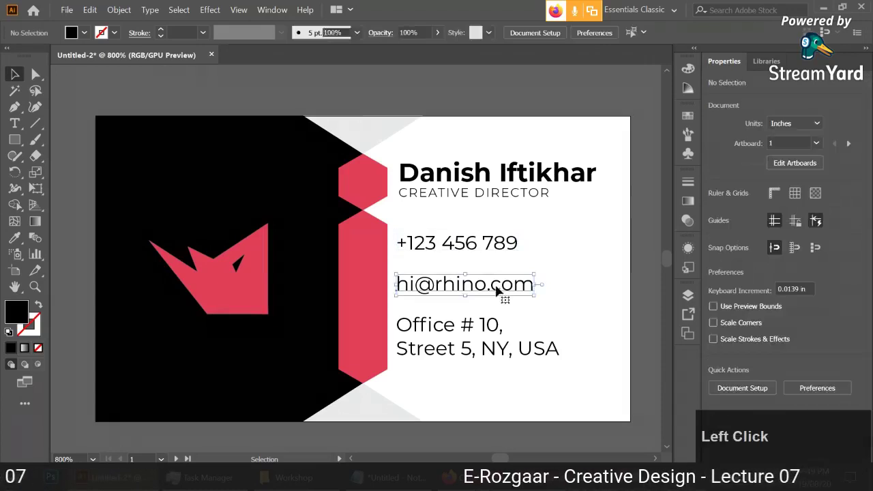
{"action": "left_click", "coordinate": [478, 337]}
{"action": "left_click", "coordinate": [487, 381]}
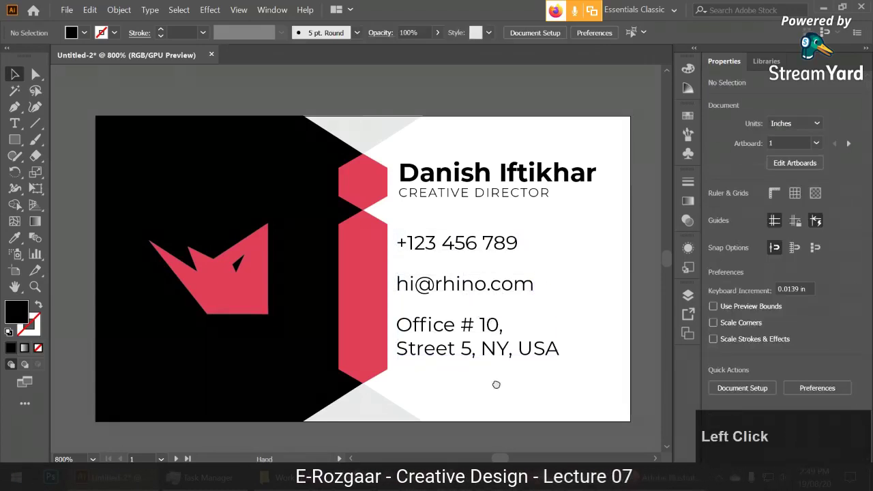
{"action": "left_click_drag", "start_coordinate": [495, 382], "coordinate": [505, 384]}
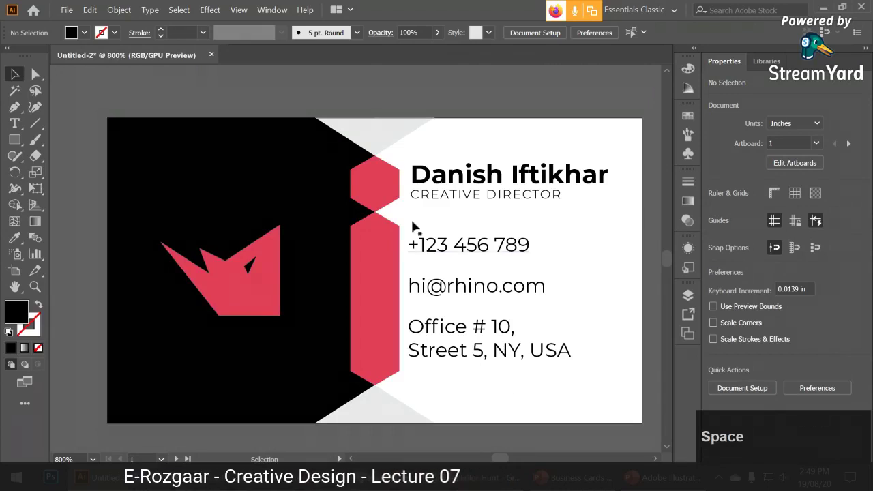
{"action": "scroll", "coordinate": [452, 240], "scroll_direction": "down", "scroll_amount": 3}
{"action": "scroll", "coordinate": [452, 239], "scroll_direction": "up", "scroll_amount": 2}
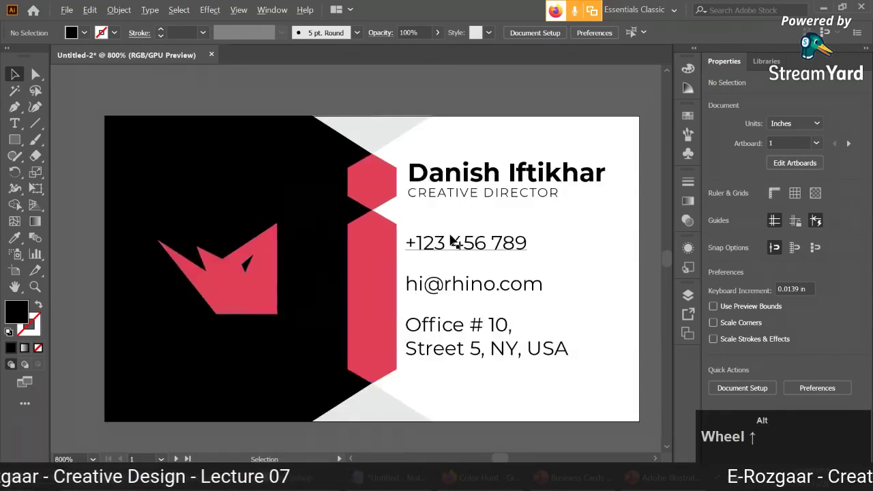
{"action": "scroll", "coordinate": [452, 240], "scroll_direction": "down", "scroll_amount": 1}
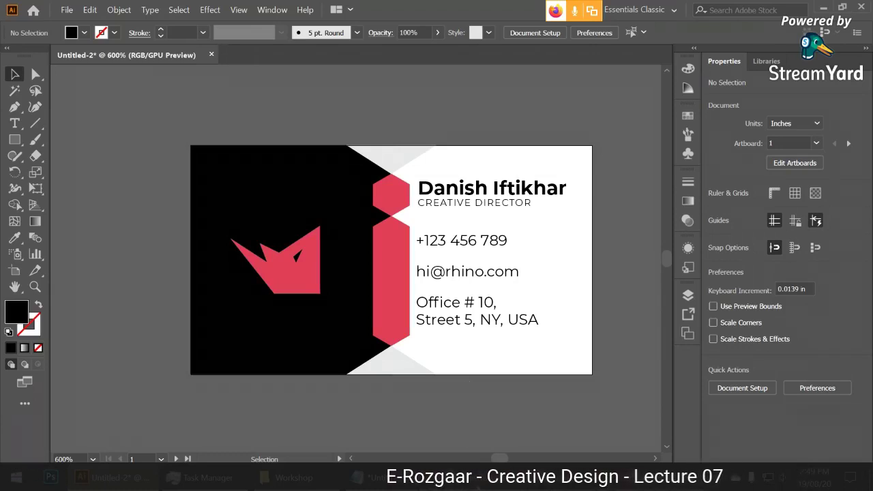
{"action": "key", "text": "alt+Tab"}
Copy the flaticon.com web address from Firefox.
{"action": "left_click", "coordinate": [672, 59]}
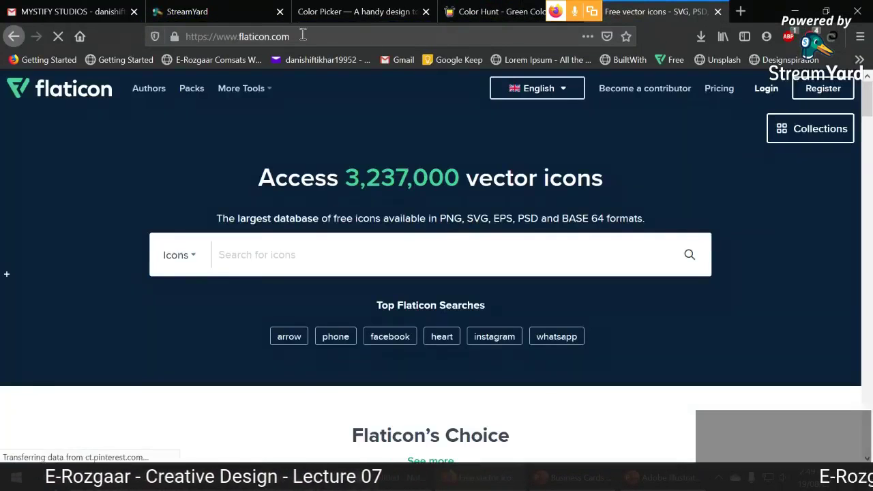
{"action": "left_click_drag", "start_coordinate": [239, 36], "coordinate": [289, 36]}
{"action": "key", "text": "ctrl+c"}
Duplicate the URL text box below, paste flaticon.com and enlarge it to 80 pt.
{"action": "left_click", "coordinate": [644, 477]}
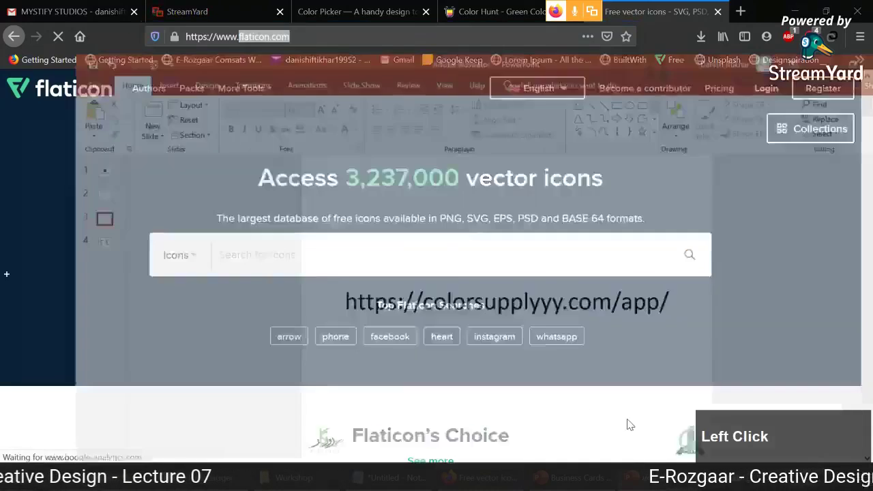
{"action": "left_click_drag", "start_coordinate": [506, 286], "coordinate": [503, 332], "text": "ctrl"}
{"action": "key", "text": "ctrl+v"}
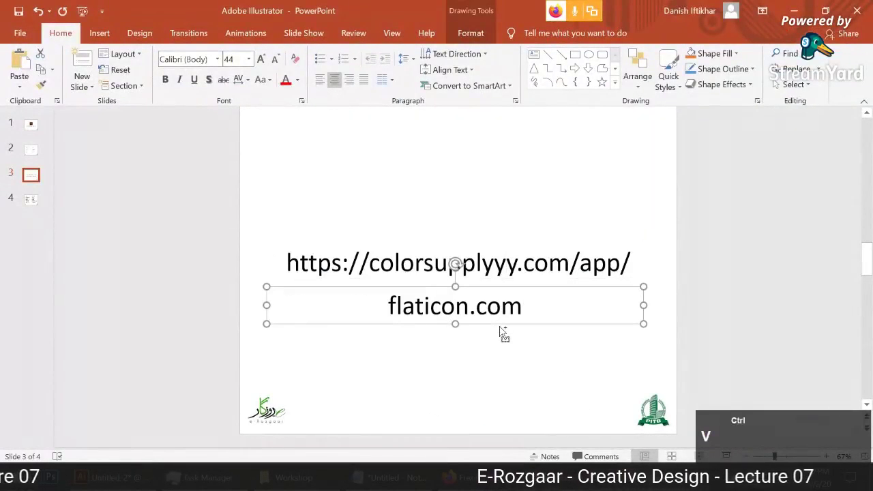
{"action": "left_click", "coordinate": [260, 59]}
{"action": "left_click", "coordinate": [261, 60]}
{"action": "left_click", "coordinate": [260, 59]}
{"action": "left_click", "coordinate": [261, 59]}
{"action": "left_click", "coordinate": [261, 60]}
{"action": "left_click", "coordinate": [260, 59]}
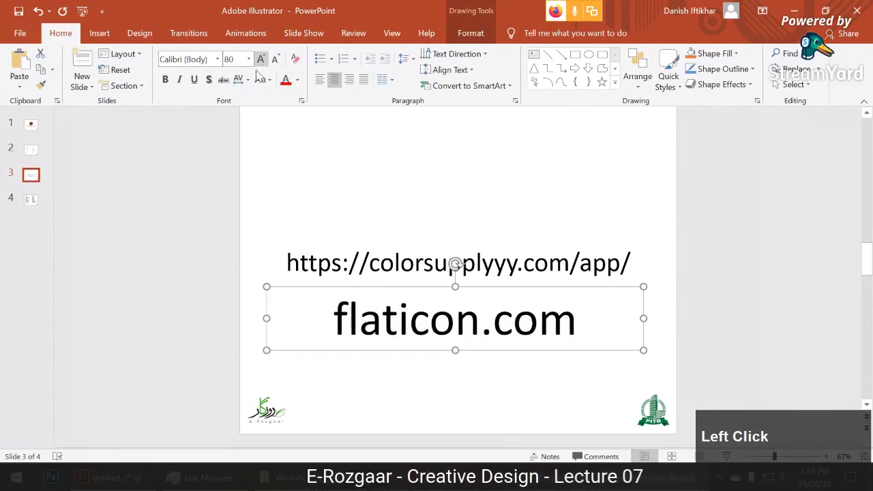
{"action": "left_click", "coordinate": [193, 257]}
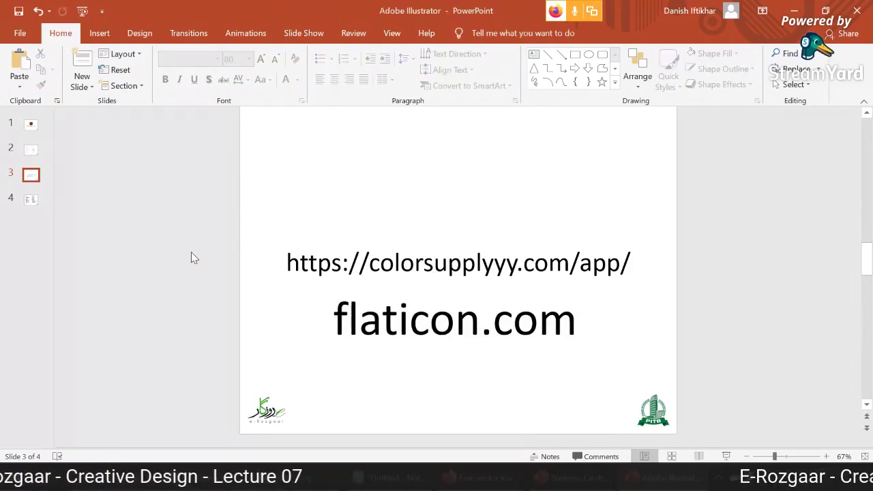
Return to flaticon.com and open the Essential Set icon pack in a new tab.
{"action": "left_click", "coordinate": [475, 479]}
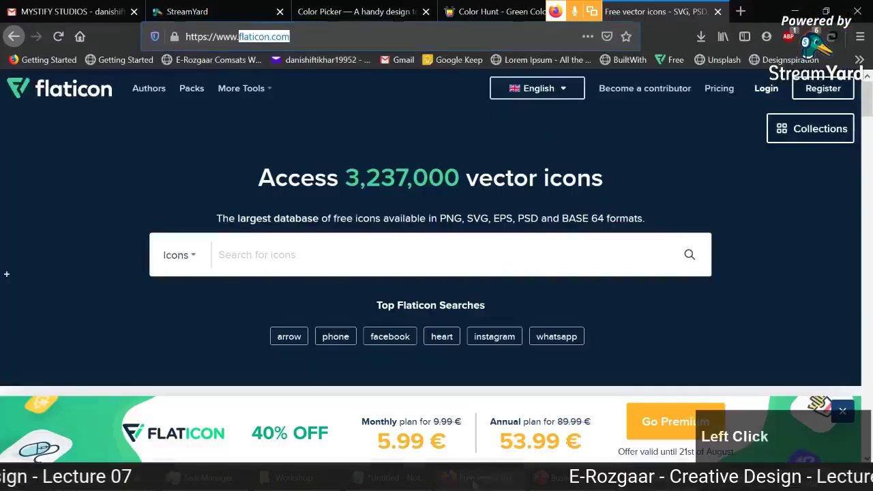
{"action": "left_click", "coordinate": [380, 246]}
{"action": "scroll", "coordinate": [58, 235], "scroll_direction": "down", "scroll_amount": 3}
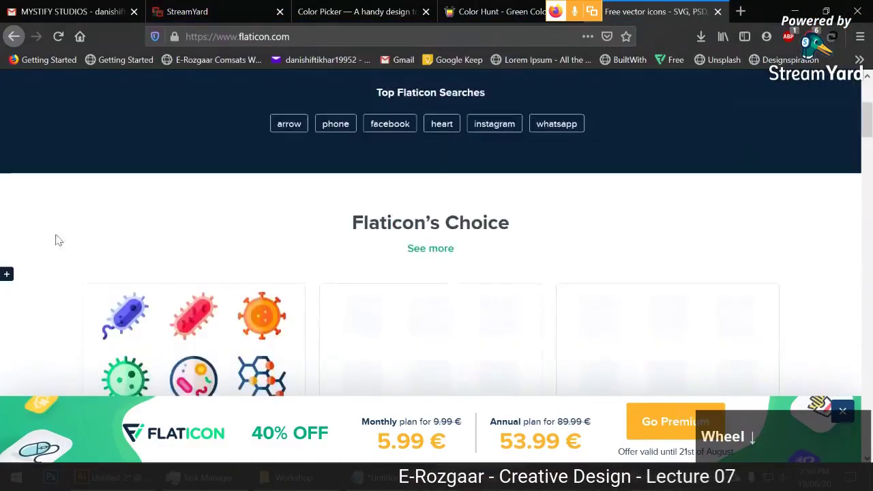
{"action": "scroll", "coordinate": [826, 309], "scroll_direction": "down", "scroll_amount": 5}
{"action": "scroll", "coordinate": [823, 309], "scroll_direction": "down", "scroll_amount": 10}
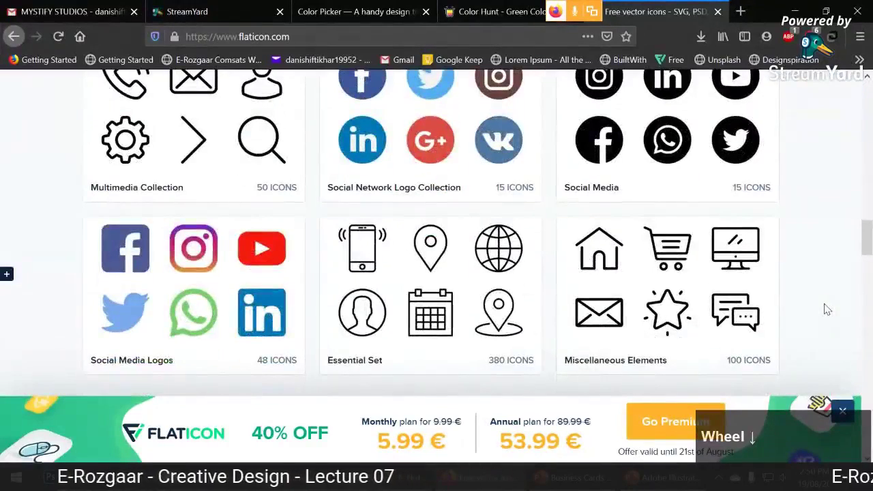
{"action": "scroll", "coordinate": [826, 309], "scroll_direction": "down", "scroll_amount": 2}
{"action": "scroll", "coordinate": [827, 309], "scroll_direction": "up", "scroll_amount": 1}
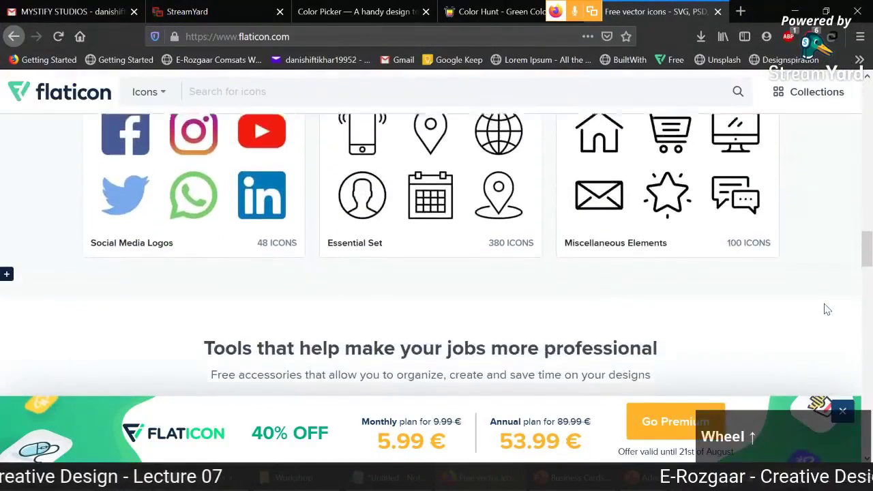
{"action": "right_click", "coordinate": [411, 202]}
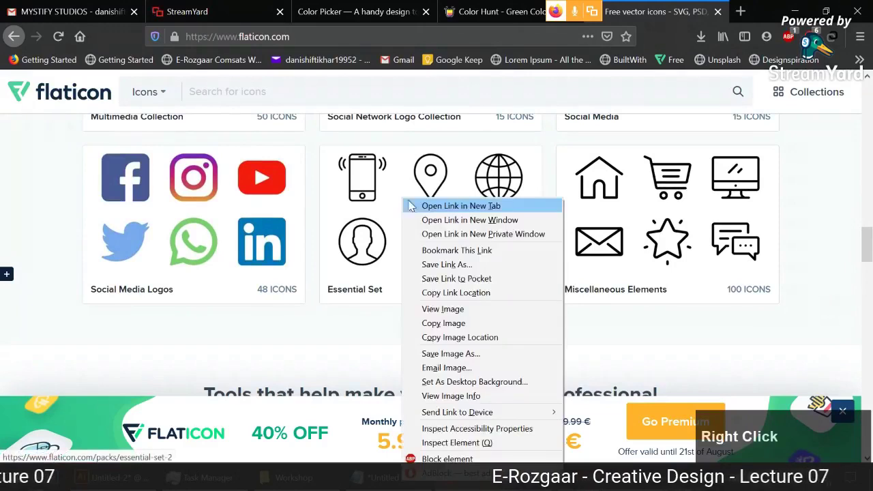
{"action": "left_click", "coordinate": [450, 205]}
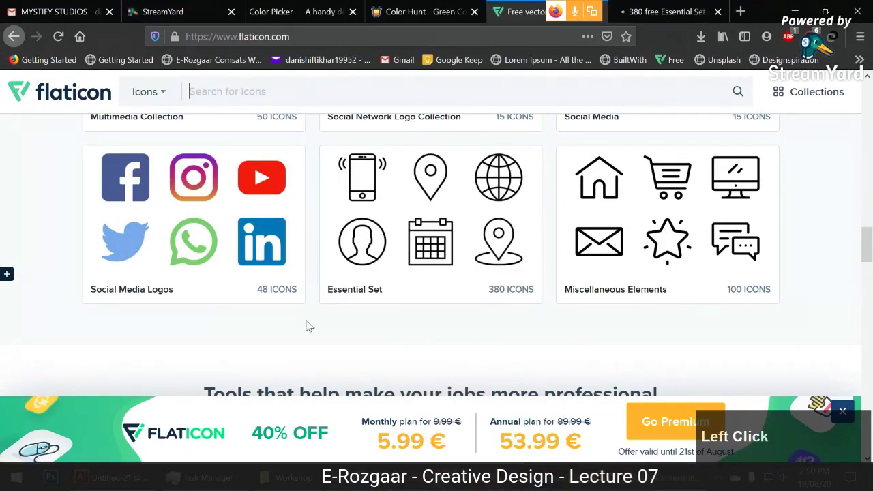
Check the reference business card slide, then come back to the Flaticon website.
{"action": "key", "text": "alt+Tab"}
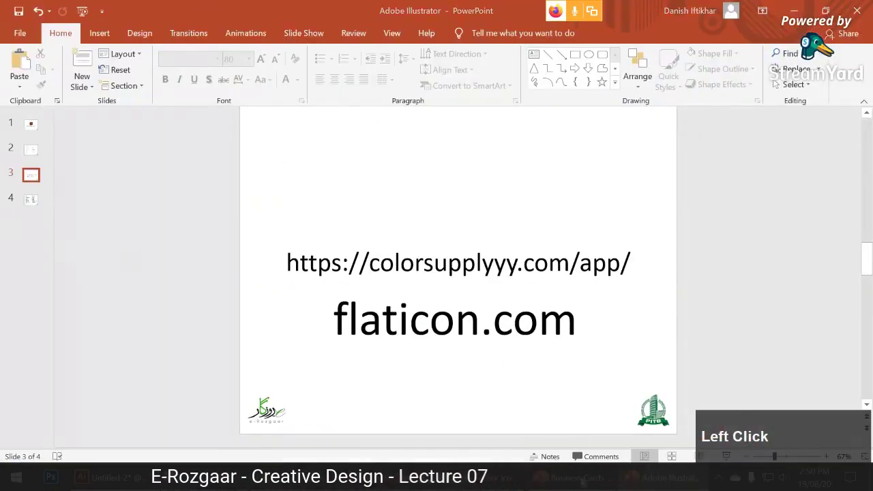
{"action": "key", "text": "alt+Tab"}
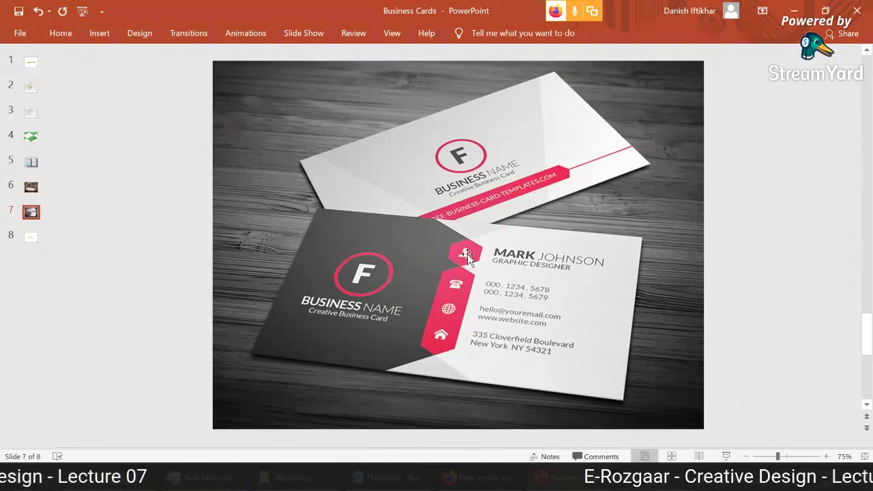
{"action": "left_click", "coordinate": [464, 477]}
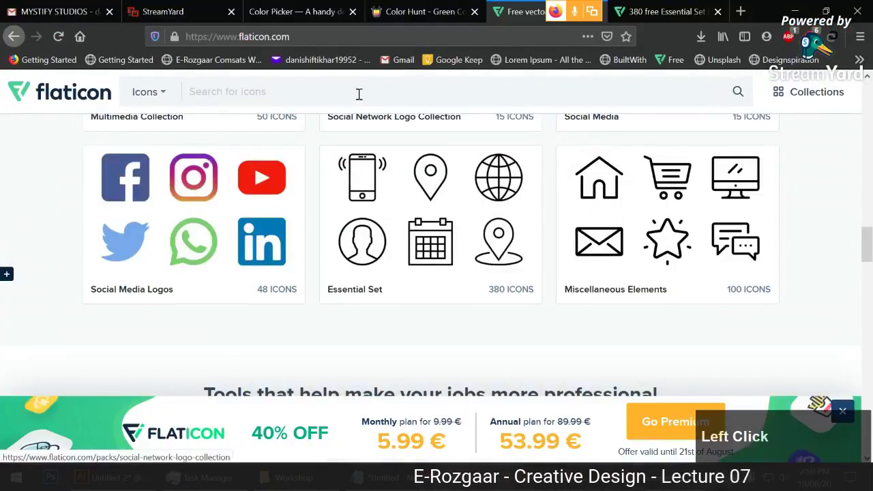
Search Flaticon for 'profile' and browse the 43,277 user and person icon results.
{"action": "left_click", "coordinate": [360, 90]}
{"action": "type", "text": "profile"}
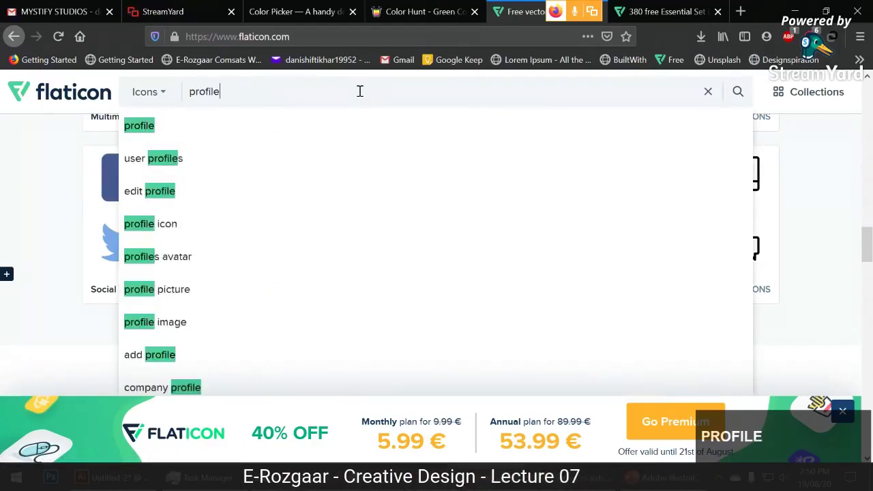
{"action": "key", "text": "Return"}
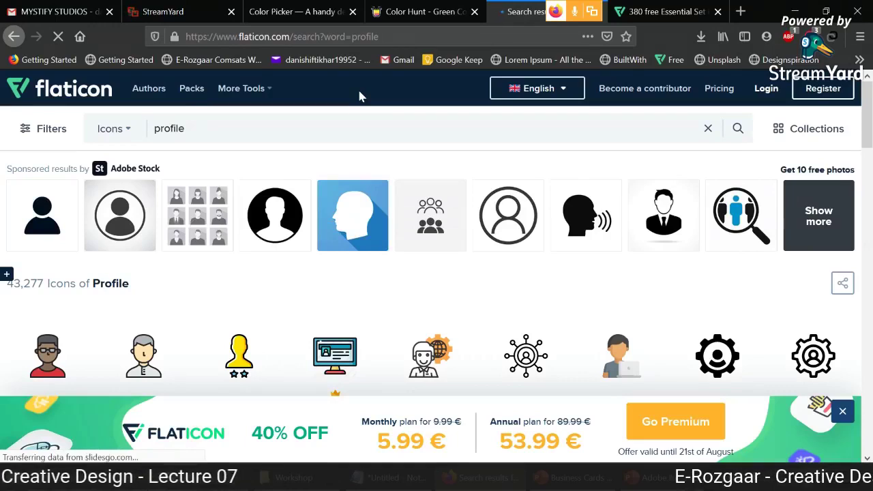
{"action": "scroll", "coordinate": [547, 241], "scroll_direction": "down", "scroll_amount": 5}
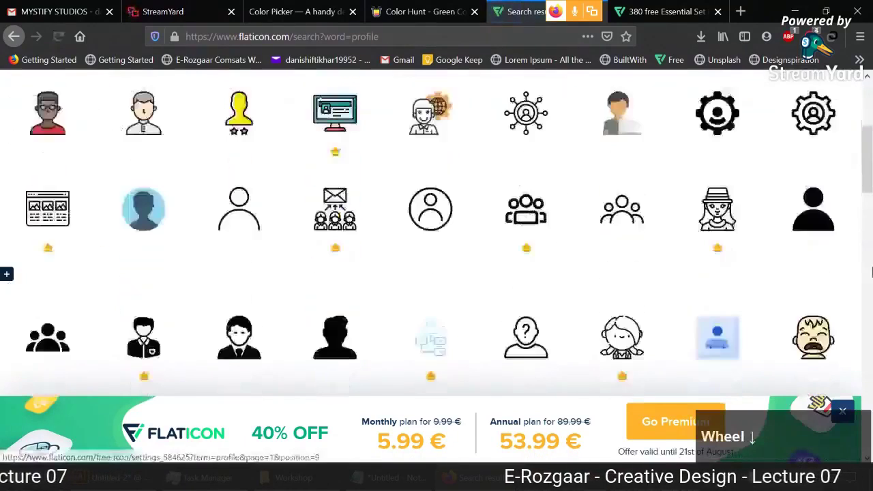
{"action": "scroll", "coordinate": [871, 273], "scroll_direction": "down", "scroll_amount": 3}
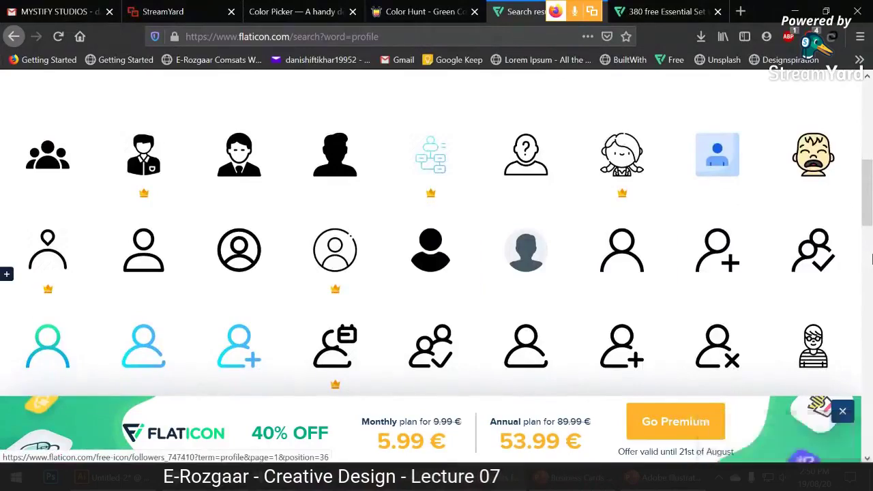
{"action": "scroll", "coordinate": [871, 259], "scroll_direction": "down", "scroll_amount": 10}
{"action": "scroll", "coordinate": [871, 259], "scroll_direction": "down", "scroll_amount": 5}
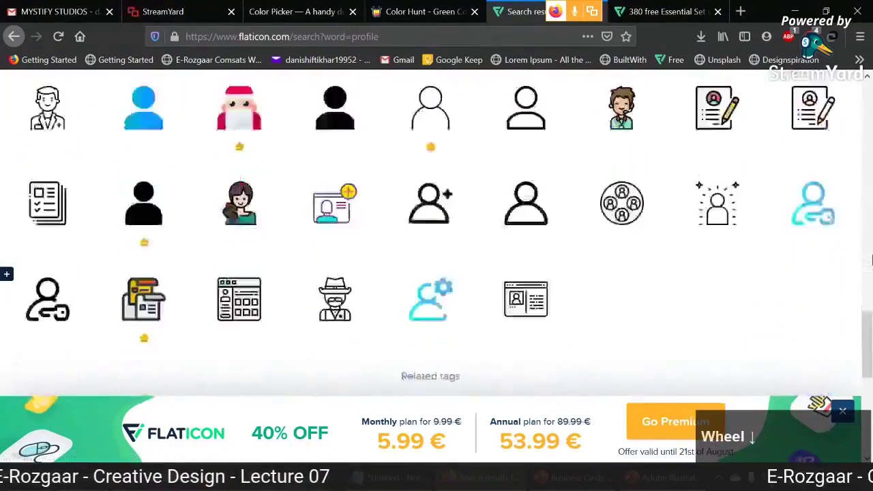
{"action": "scroll", "coordinate": [871, 259], "scroll_direction": "up", "scroll_amount": 8}
{"action": "scroll", "coordinate": [871, 259], "scroll_direction": "up", "scroll_amount": 6}
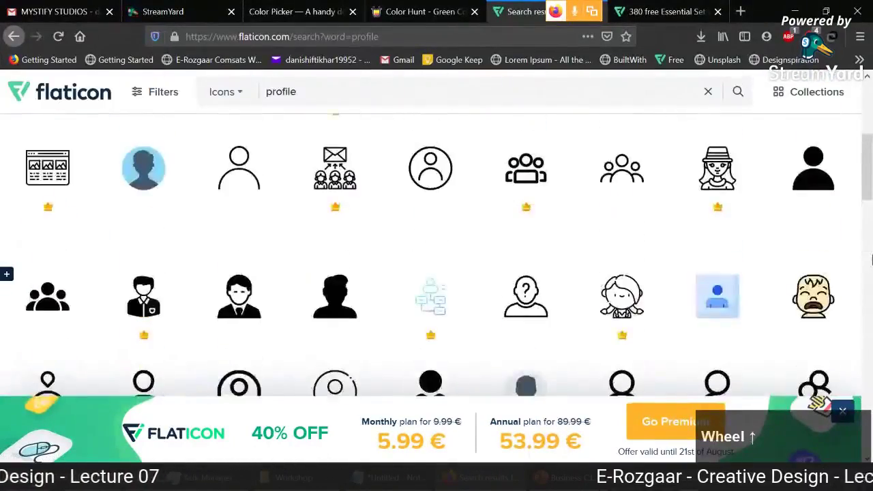
{"action": "scroll", "coordinate": [871, 259], "scroll_direction": "down", "scroll_amount": 3}
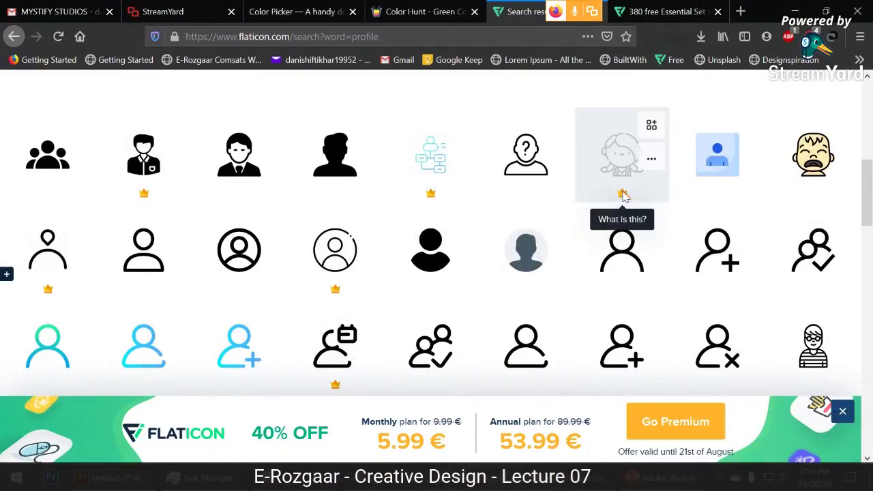
{"action": "scroll", "coordinate": [871, 249], "scroll_direction": "up", "scroll_amount": 5}
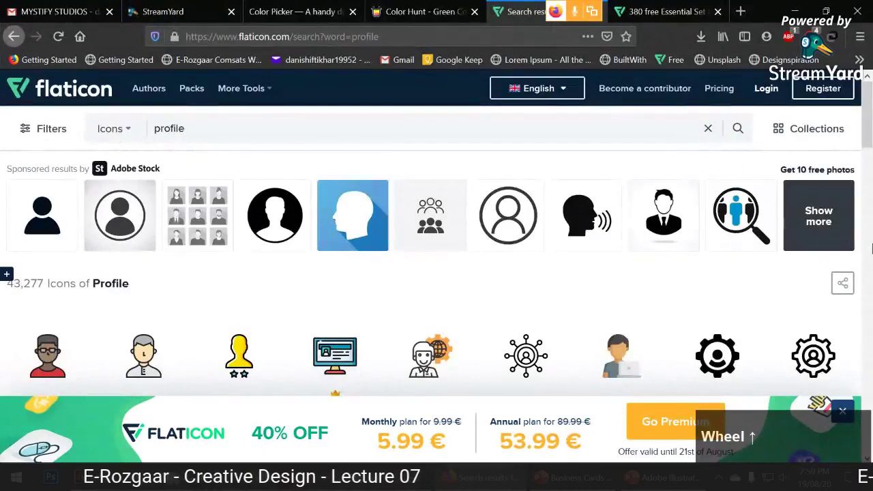
{"action": "scroll", "coordinate": [871, 249], "scroll_direction": "down", "scroll_amount": 6}
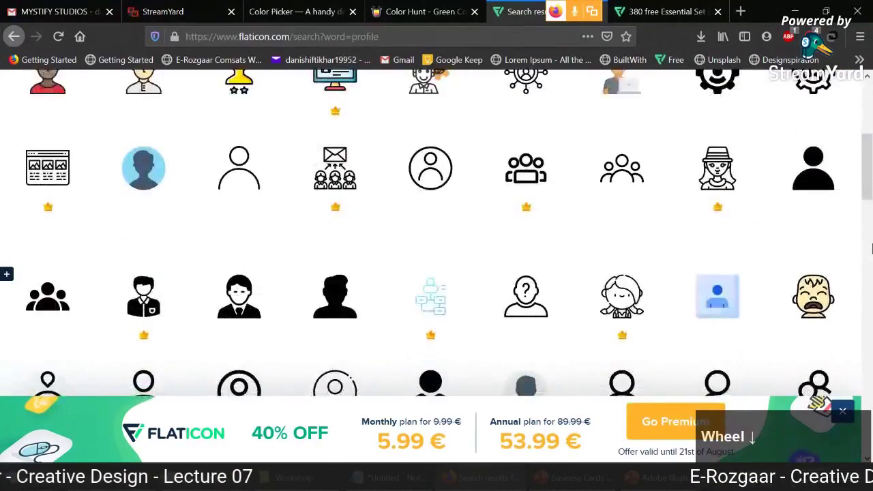
{"action": "scroll", "coordinate": [871, 249], "scroll_direction": "down", "scroll_amount": 1}
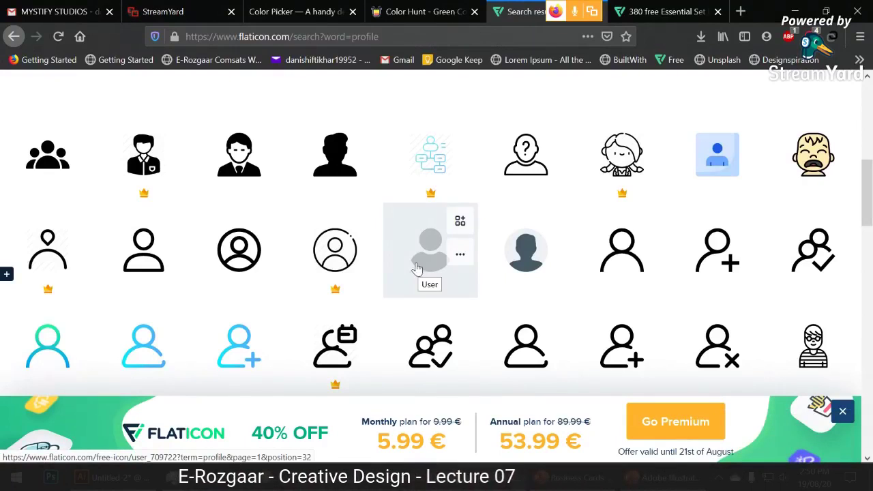
Open the solid User icon's detail page and try its SVG download, then return to the business card.
{"action": "left_click", "coordinate": [418, 265]}
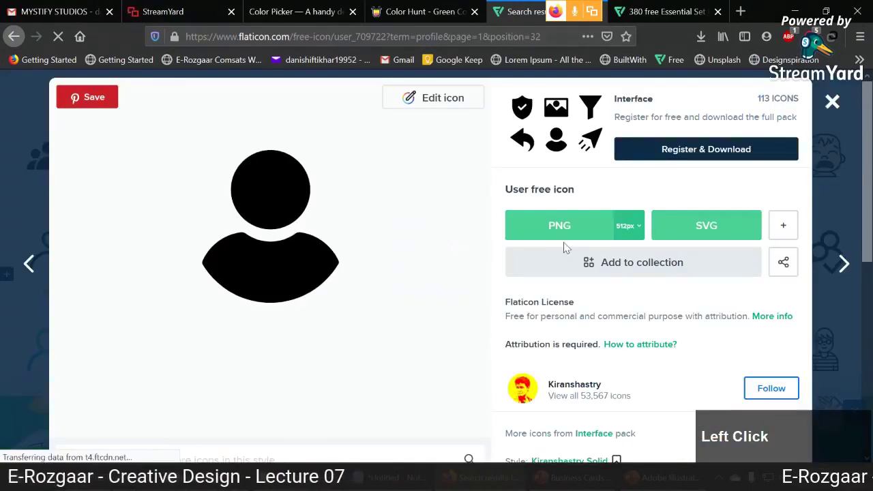
{"action": "left_click", "coordinate": [723, 244]}
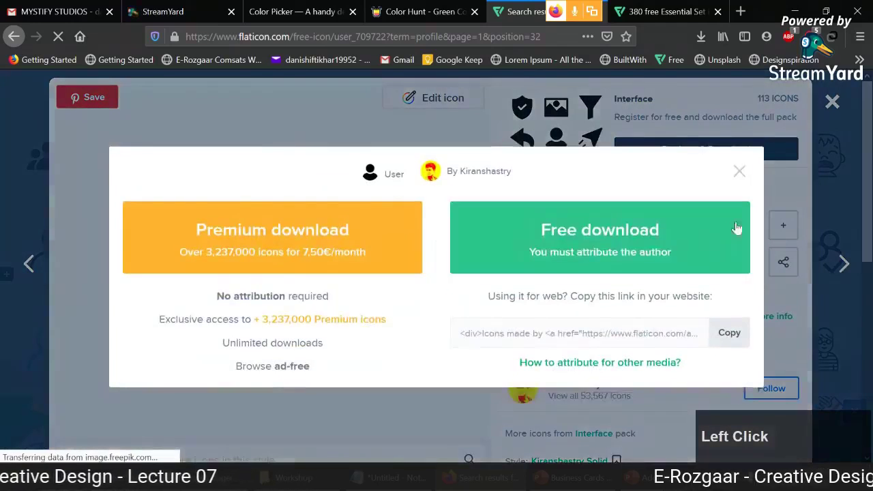
{"action": "left_click", "coordinate": [737, 171]}
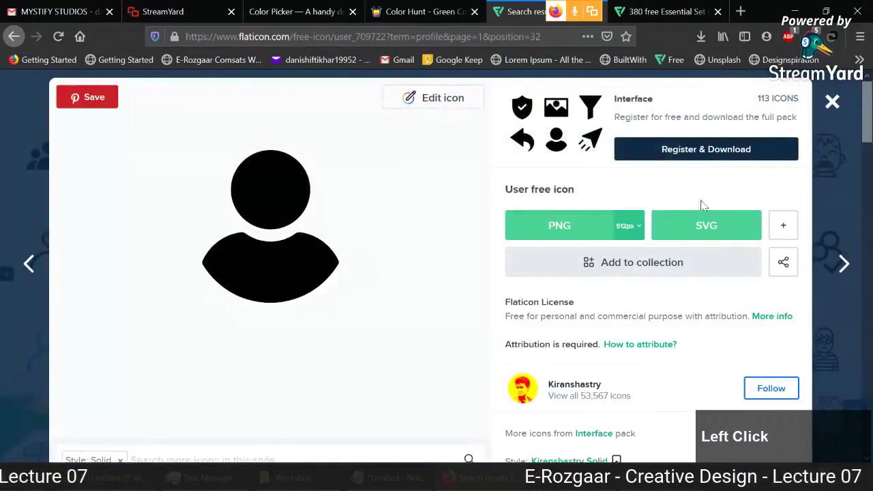
{"action": "left_click", "coordinate": [836, 105]}
{"action": "left_click", "coordinate": [422, 242]}
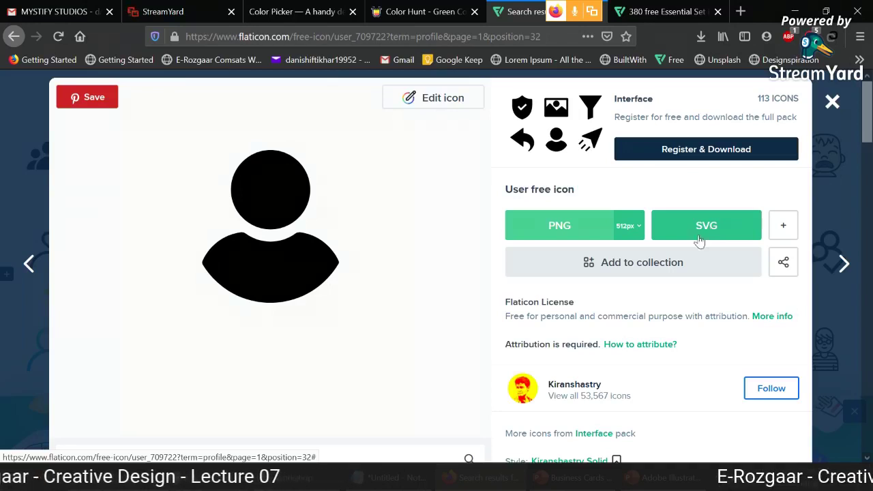
{"action": "left_click", "coordinate": [654, 478]}
{"action": "left_click", "coordinate": [391, 197]}
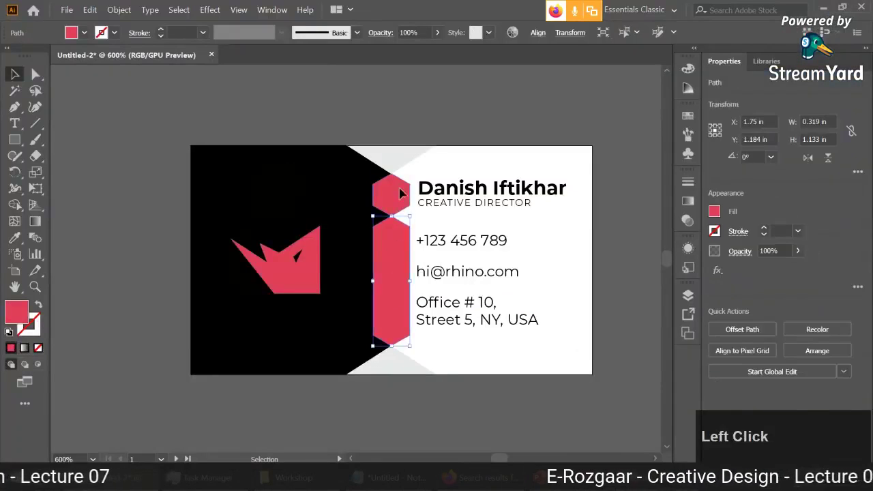
{"action": "left_click", "coordinate": [402, 366]}
{"action": "left_click", "coordinate": [396, 163]}
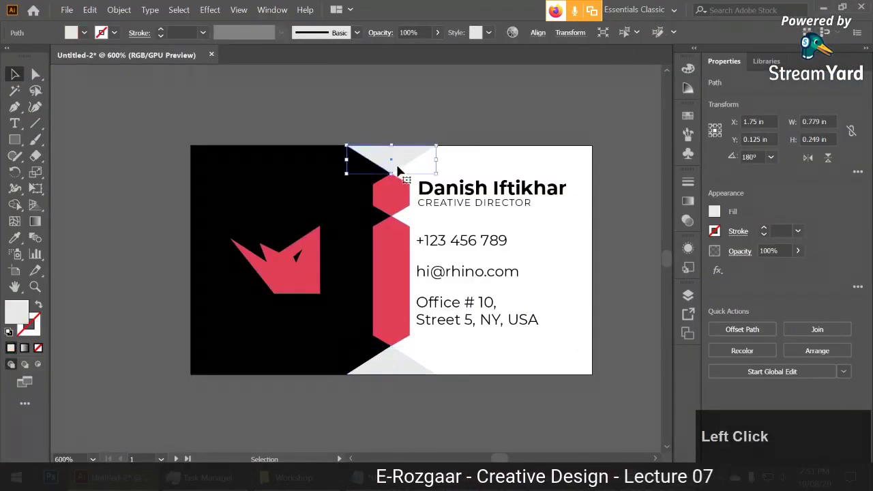
{"action": "left_click", "coordinate": [393, 191]}
{"action": "left_click", "coordinate": [391, 266]}
{"action": "left_click", "coordinate": [394, 368]}
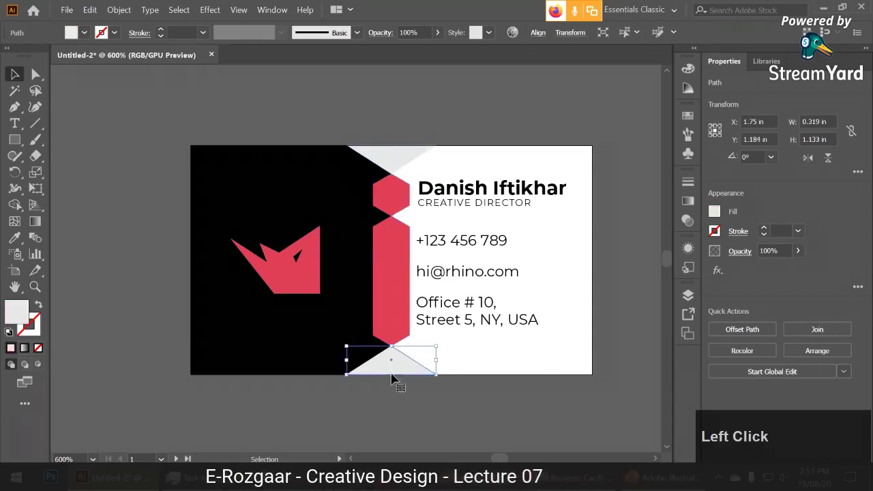
{"action": "left_click", "coordinate": [539, 376]}
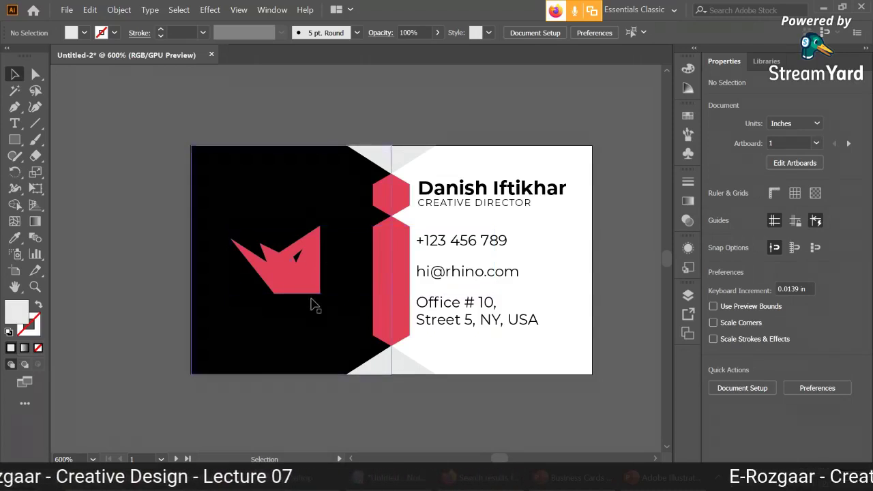
{"action": "left_click", "coordinate": [470, 478]}
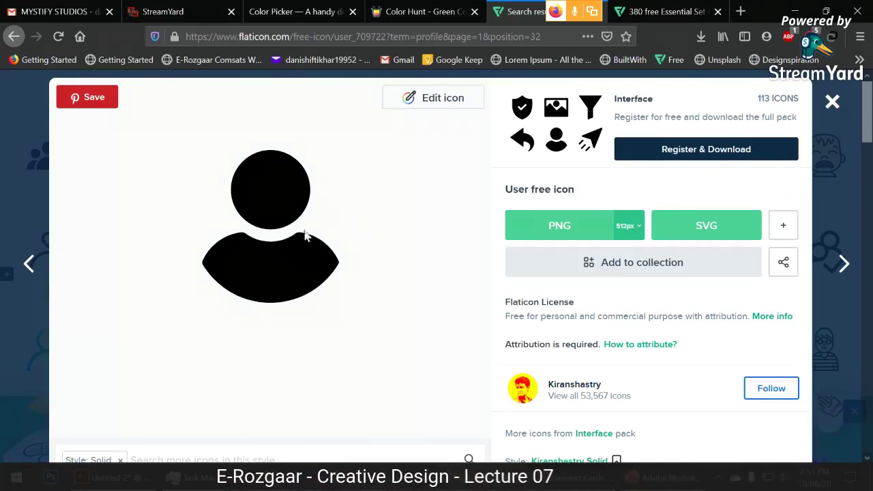
Download the User icon as a free SVG with attribution, opening user.svg in Firefox.
{"action": "left_click", "coordinate": [706, 229]}
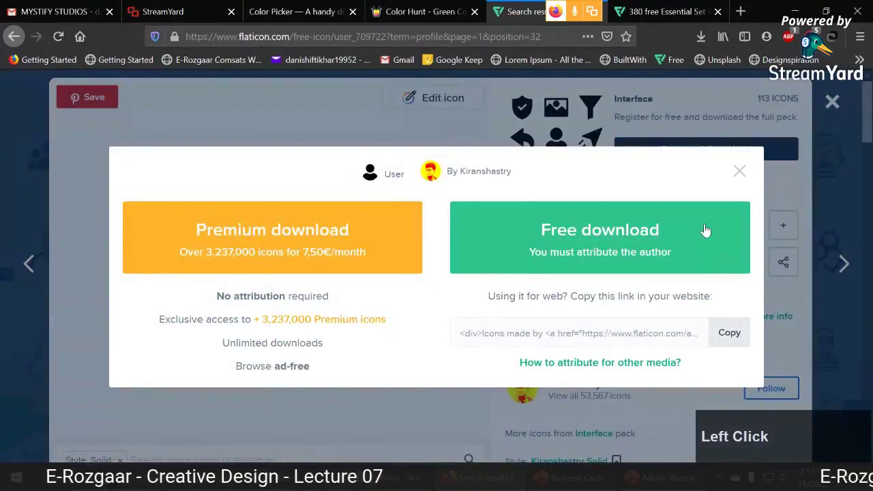
{"action": "left_click", "coordinate": [589, 222]}
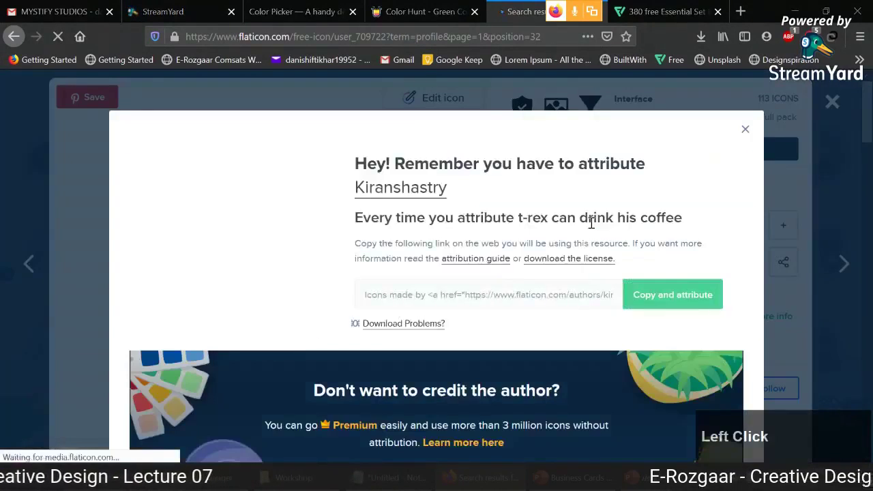
{"action": "left_click", "coordinate": [401, 251]}
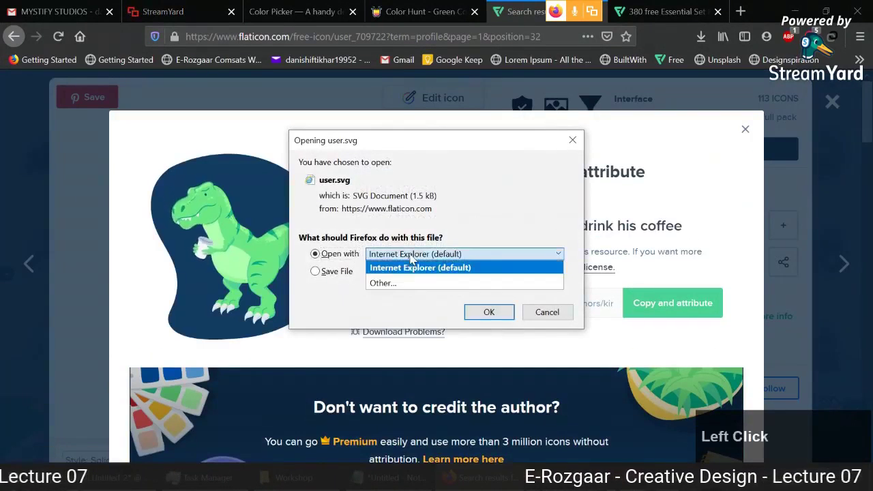
{"action": "left_click", "coordinate": [409, 284]}
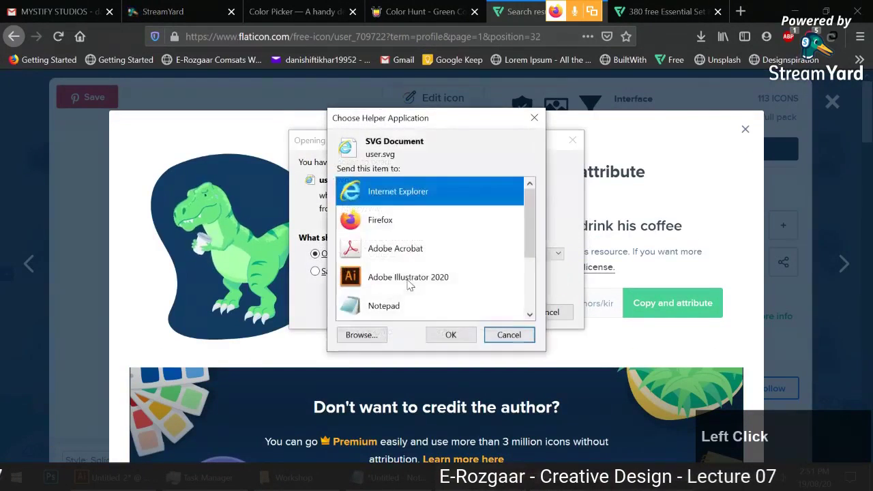
{"action": "left_click", "coordinate": [409, 221]}
{"action": "left_click", "coordinate": [450, 334]}
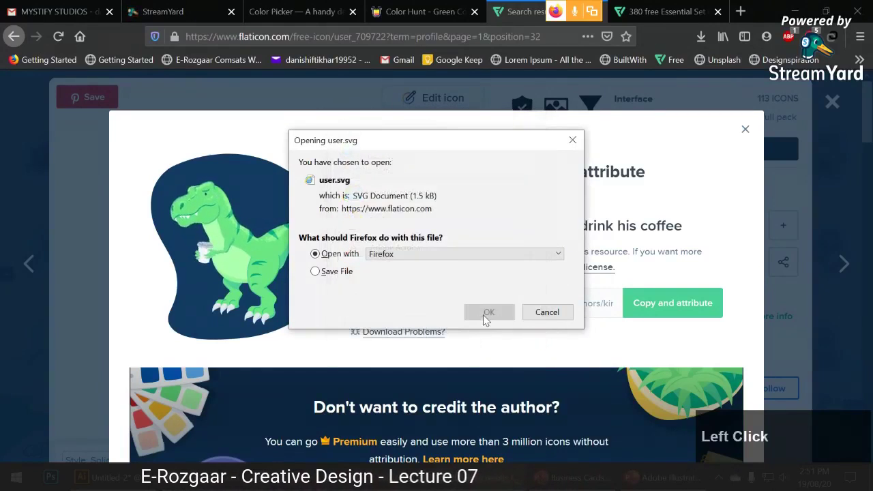
{"action": "left_click", "coordinate": [482, 317]}
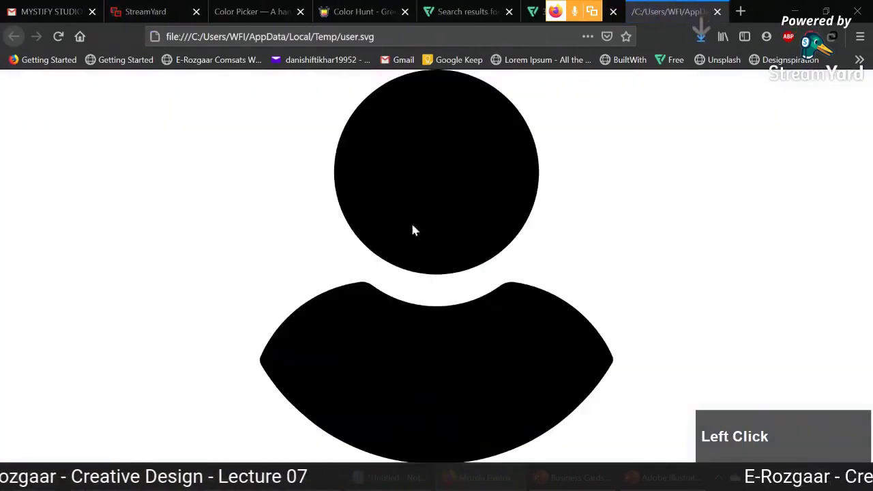
Drag user.svg from its Temp downloads folder into Illustrator to open it as a document.
{"action": "left_click", "coordinate": [700, 37]}
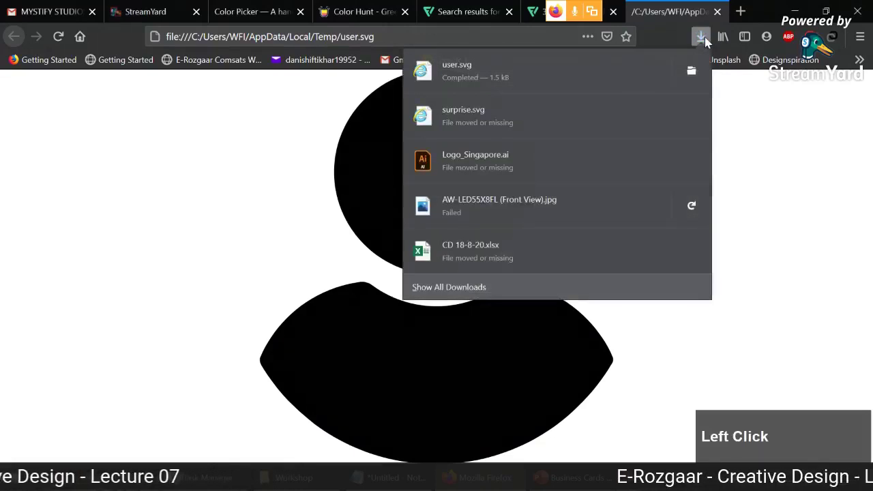
{"action": "left_click", "coordinate": [699, 73]}
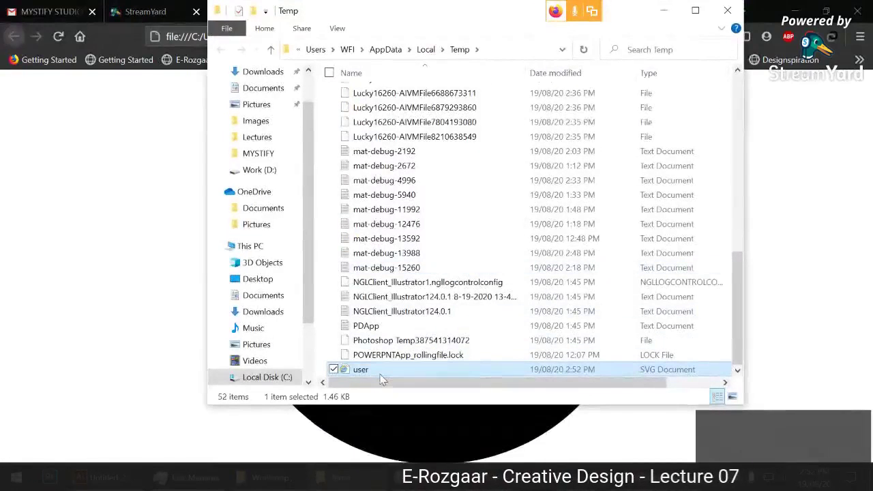
{"action": "left_click_drag", "start_coordinate": [366, 371], "coordinate": [150, 443]}
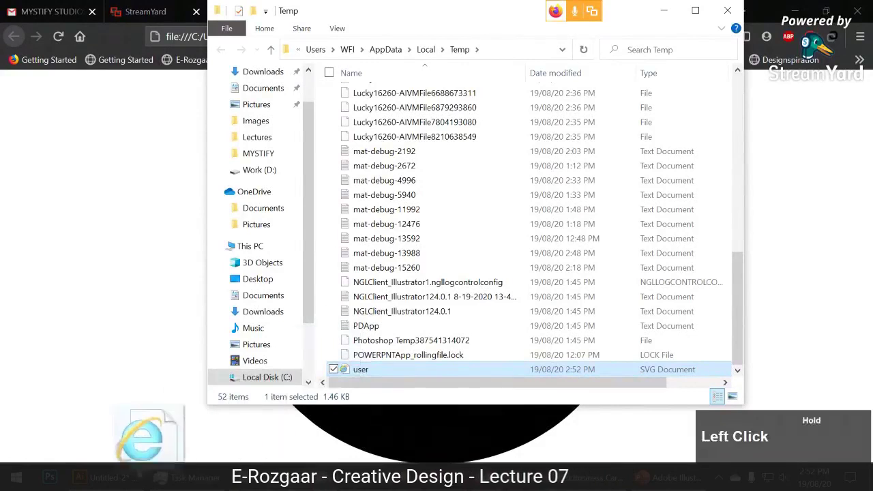
{"action": "left_click_drag", "start_coordinate": [81, 446], "coordinate": [377, 60]}
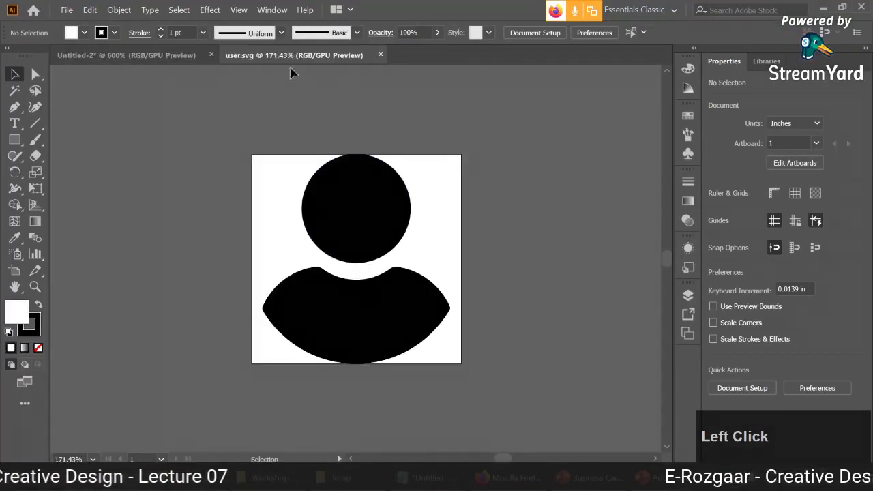
Copy the whole person icon group from user.svg and paste it into the business card.
{"action": "left_click", "coordinate": [368, 247]}
{"action": "left_click", "coordinate": [420, 276]}
{"action": "left_click", "coordinate": [492, 254]}
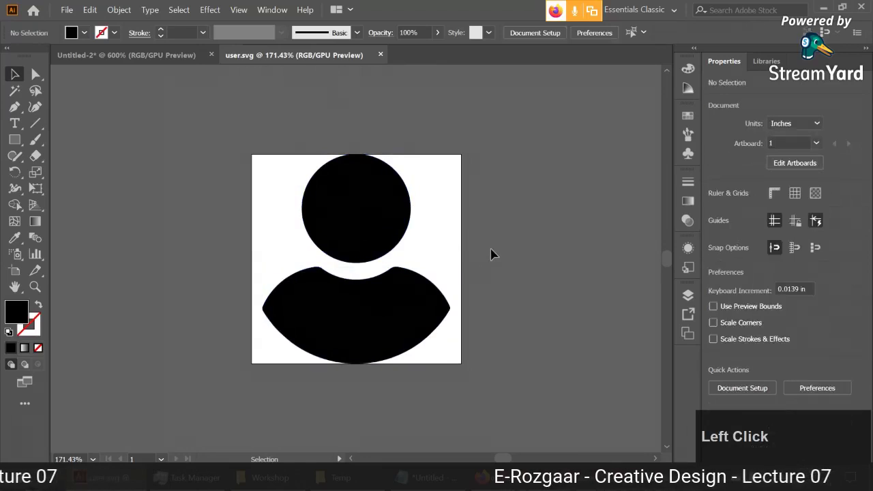
{"action": "left_click", "coordinate": [331, 219], "text": "ctrl"}
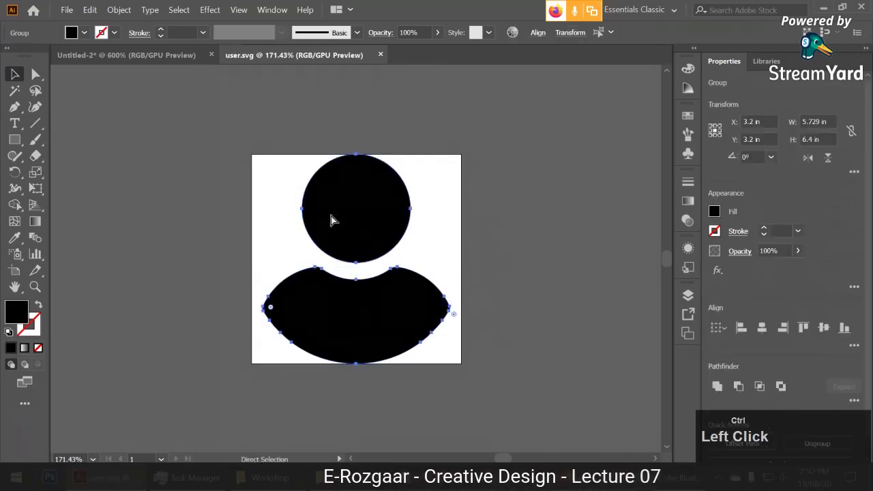
{"action": "left_click", "coordinate": [126, 54]}
{"action": "key", "text": "ctrl+v"}
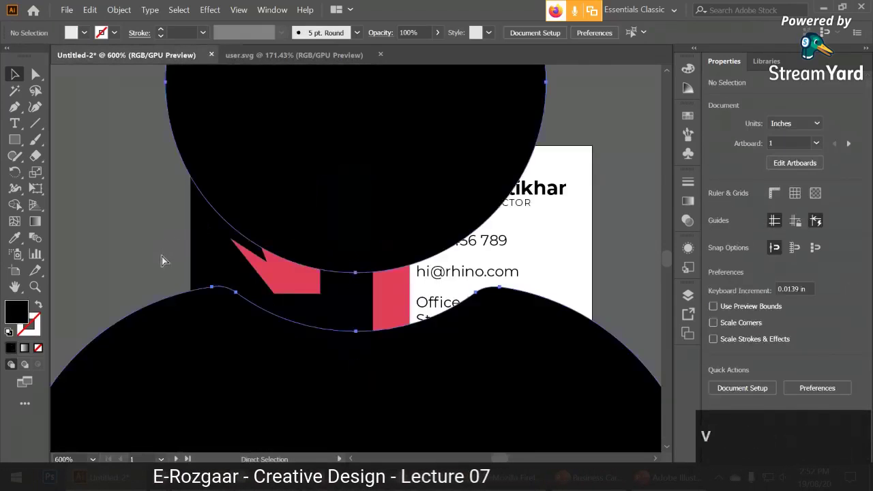
{"action": "scroll", "coordinate": [316, 266], "scroll_direction": "down", "scroll_amount": 5}
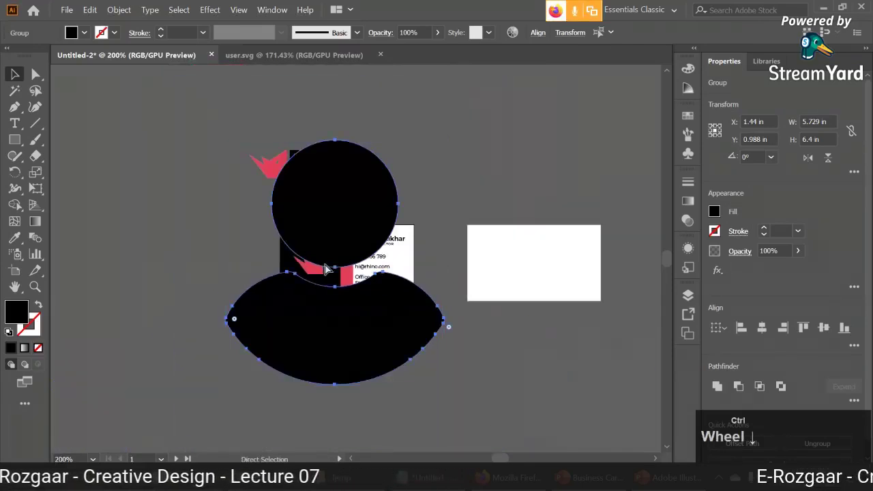
Make the pasted person icon white, shrink it and place it in the top red hexagon.
{"action": "left_click_drag", "start_coordinate": [346, 245], "coordinate": [503, 222]}
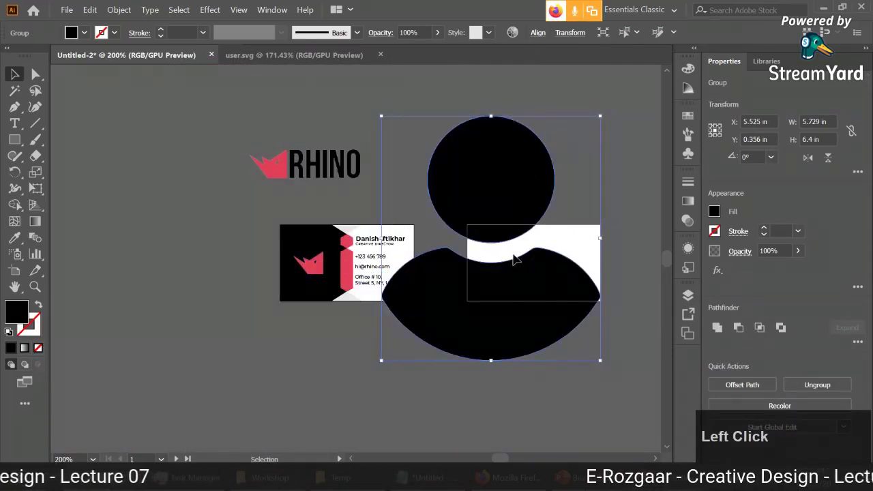
{"action": "left_click", "coordinate": [72, 32]}
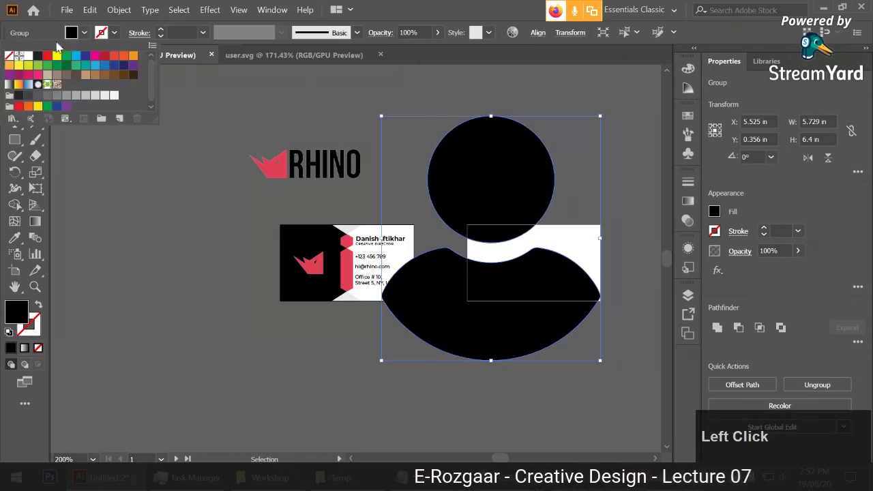
{"action": "left_click", "coordinate": [27, 56]}
{"action": "left_click_drag", "start_coordinate": [600, 116], "coordinate": [334, 188]}
{"action": "scroll", "coordinate": [341, 252], "scroll_direction": "up", "scroll_amount": 5}
{"action": "left_click", "coordinate": [604, 263]}
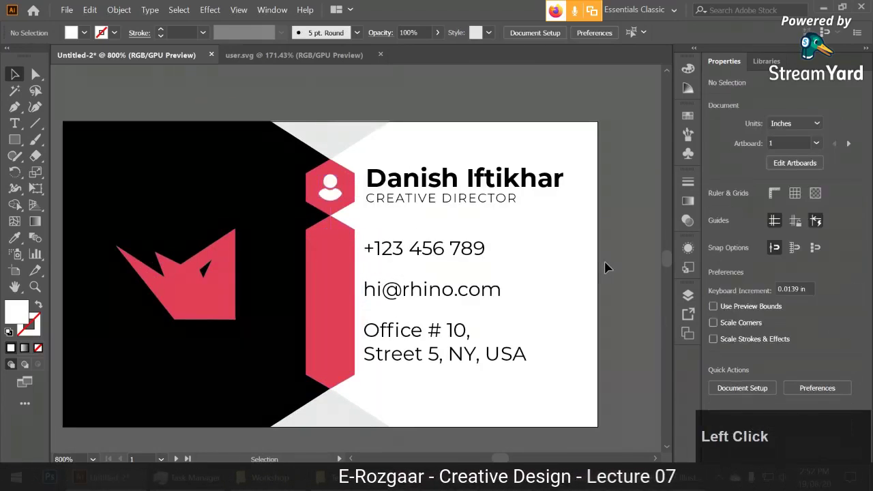
{"action": "scroll", "coordinate": [607, 268], "scroll_direction": "down", "scroll_amount": 1}
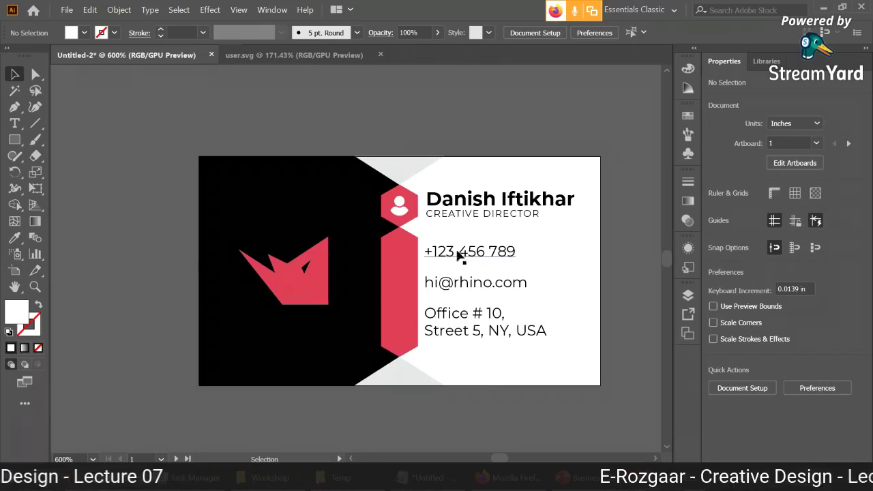
Back on Flaticon's results, search for 'phone' and scroll through the phone icons.
{"action": "left_click", "coordinate": [482, 477]}
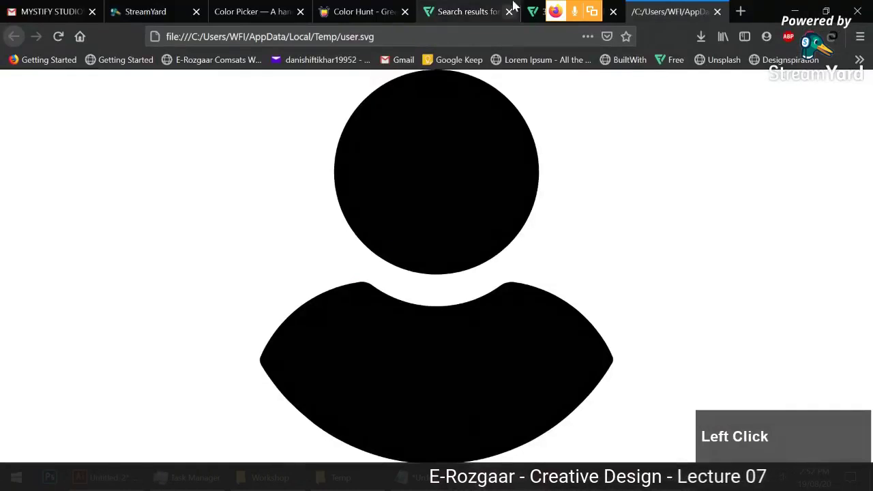
{"action": "left_click", "coordinate": [535, 8]}
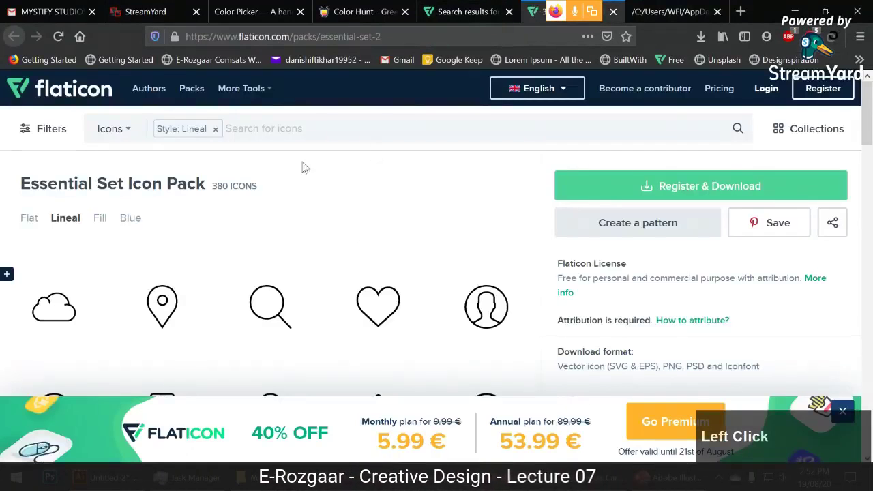
{"action": "key", "text": "ctrl+Page_Up"}
{"action": "left_click", "coordinate": [744, 129]}
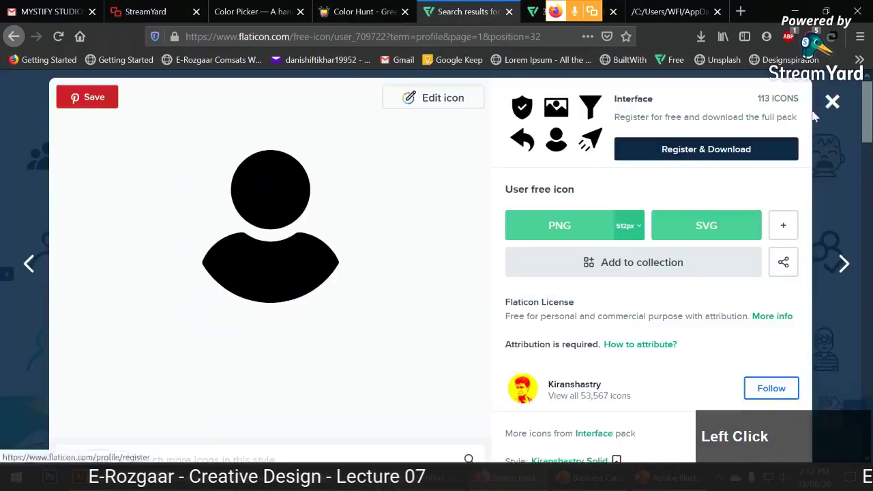
{"action": "left_click", "coordinate": [831, 101]}
{"action": "scroll", "coordinate": [332, 156], "scroll_direction": "up", "scroll_amount": 10}
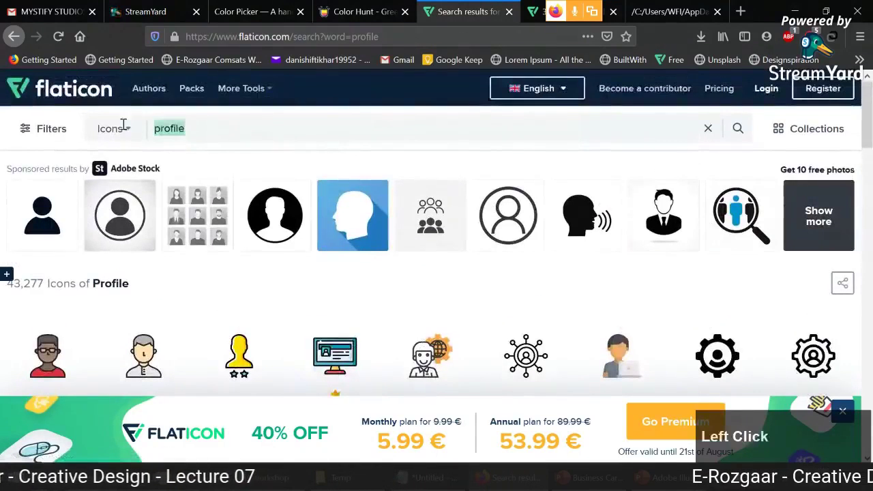
{"action": "type", "text": "phone"}
{"action": "key", "text": "Return"}
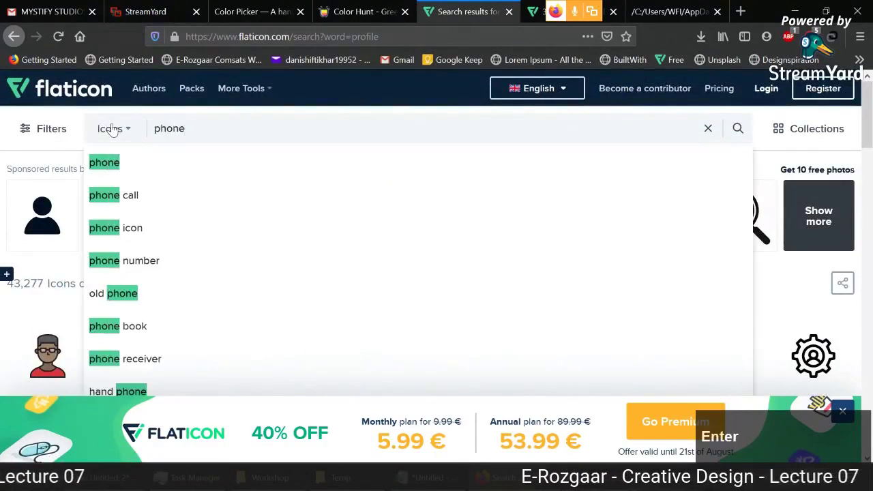
{"action": "left_click", "coordinate": [714, 10]}
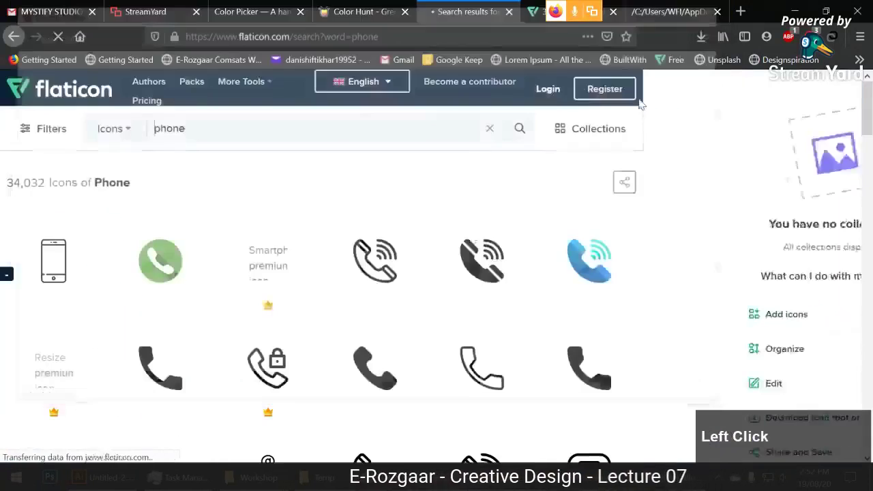
{"action": "scroll", "coordinate": [534, 220], "scroll_direction": "down", "scroll_amount": 2}
{"action": "scroll", "coordinate": [535, 220], "scroll_direction": "down", "scroll_amount": 1}
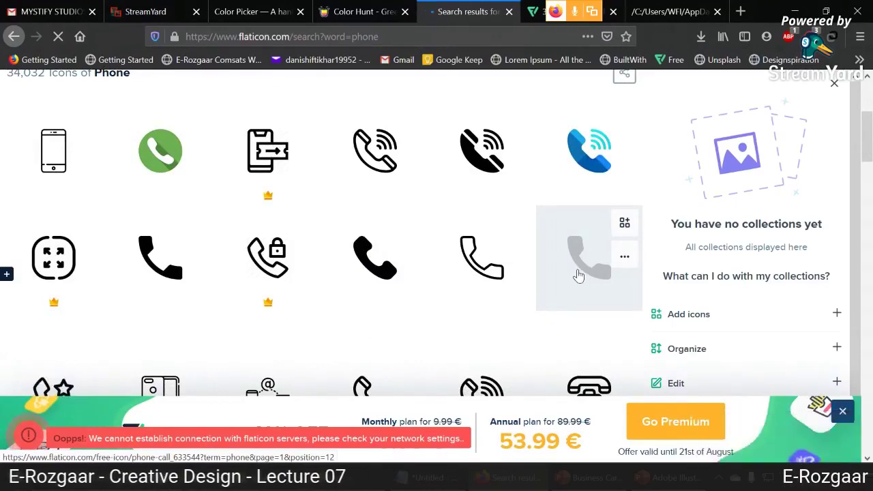
Download the filled Phone Call icon as a free phone.svg and open its Temp folder.
{"action": "left_click", "coordinate": [577, 275]}
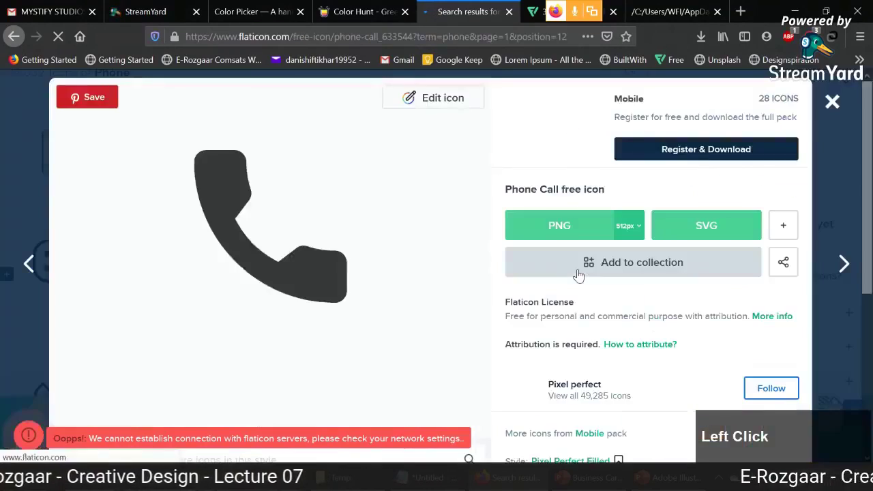
{"action": "left_click", "coordinate": [699, 230]}
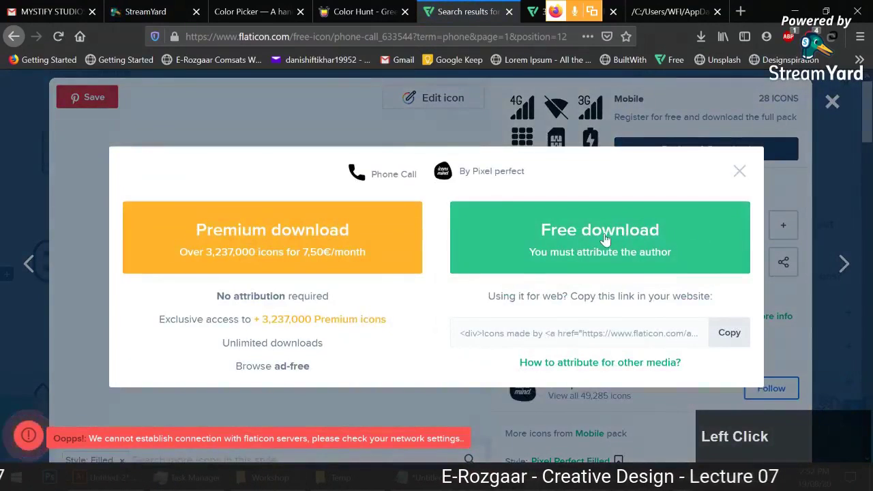
{"action": "left_click", "coordinate": [524, 244]}
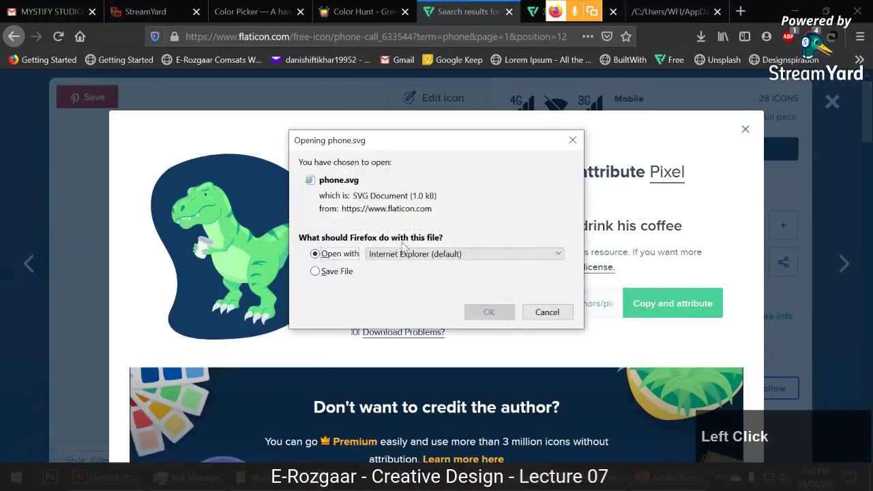
{"action": "left_click", "coordinate": [422, 254]}
{"action": "left_click", "coordinate": [433, 282]}
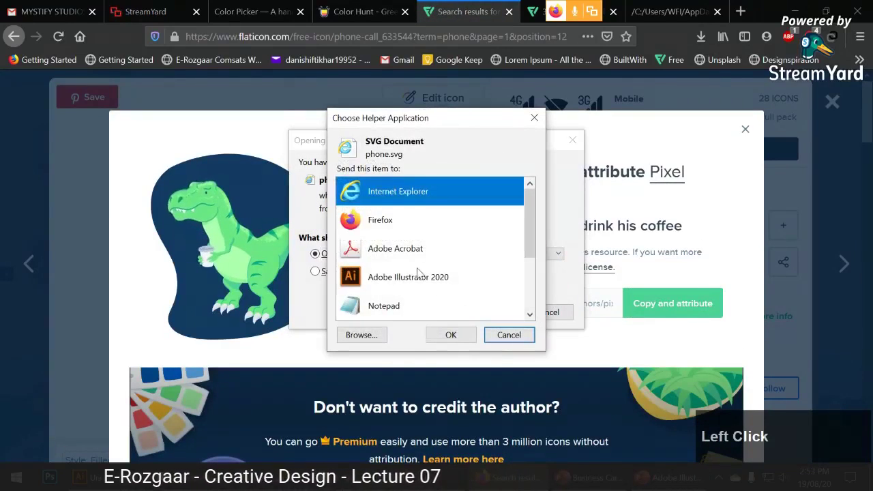
{"action": "scroll", "coordinate": [418, 270], "scroll_direction": "down", "scroll_amount": 1}
{"action": "scroll", "coordinate": [419, 262], "scroll_direction": "up", "scroll_amount": 1}
{"action": "left_click", "coordinate": [426, 234]}
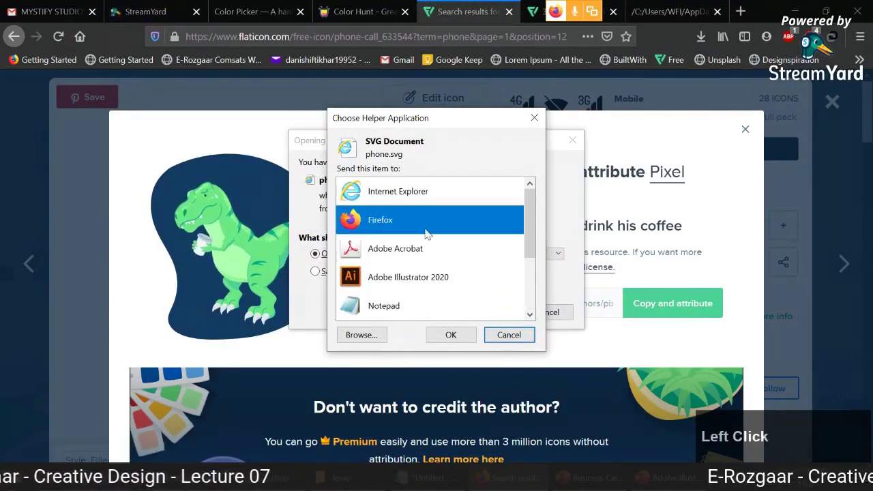
{"action": "left_click", "coordinate": [450, 334]}
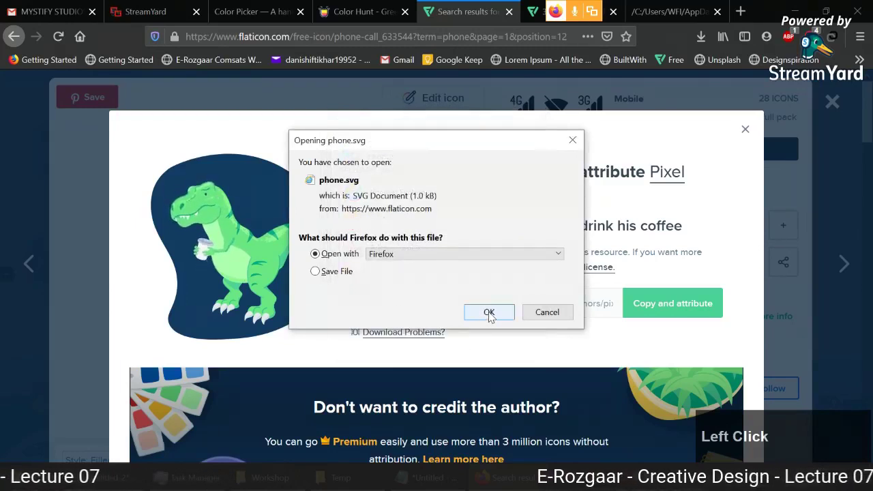
{"action": "left_click", "coordinate": [489, 312]}
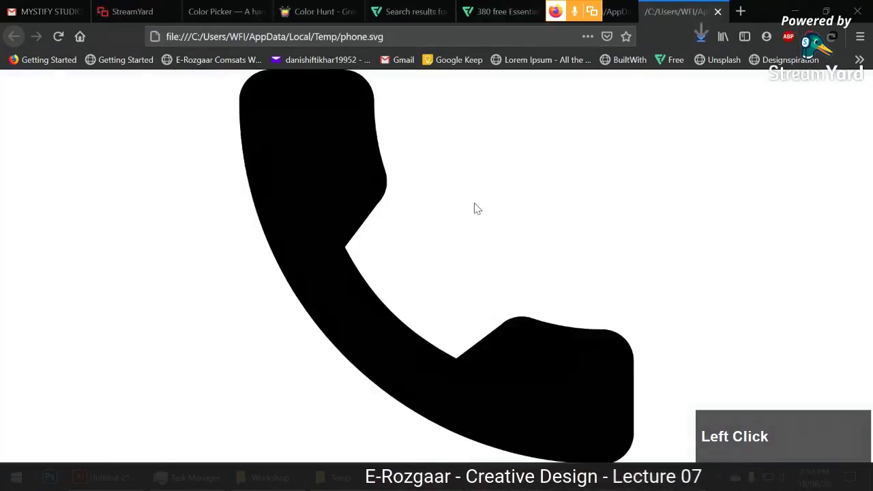
{"action": "left_click", "coordinate": [701, 37]}
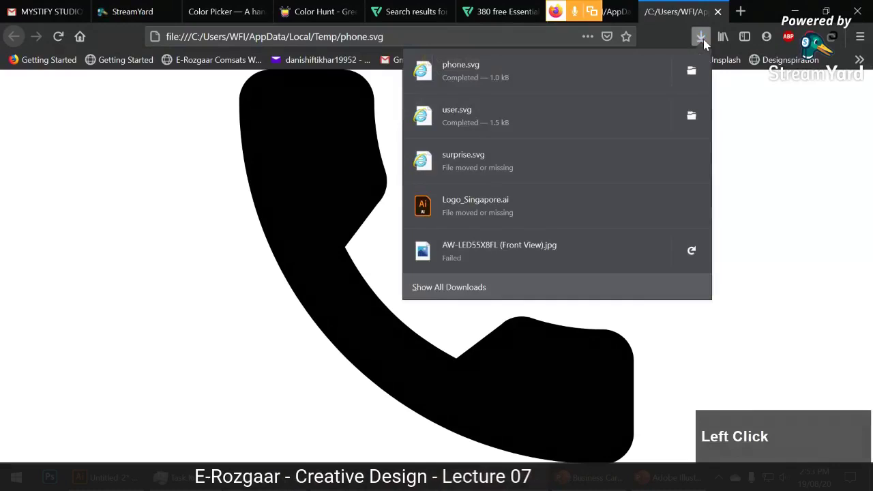
{"action": "left_click", "coordinate": [697, 71]}
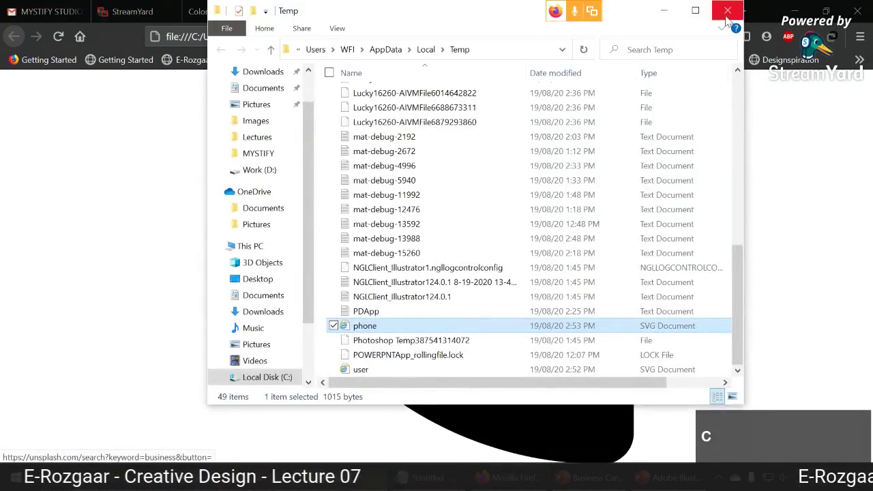
Open phone.svg in Illustrator and paste its phone icon into the business card.
{"action": "left_click_drag", "start_coordinate": [364, 325], "coordinate": [462, 63]}
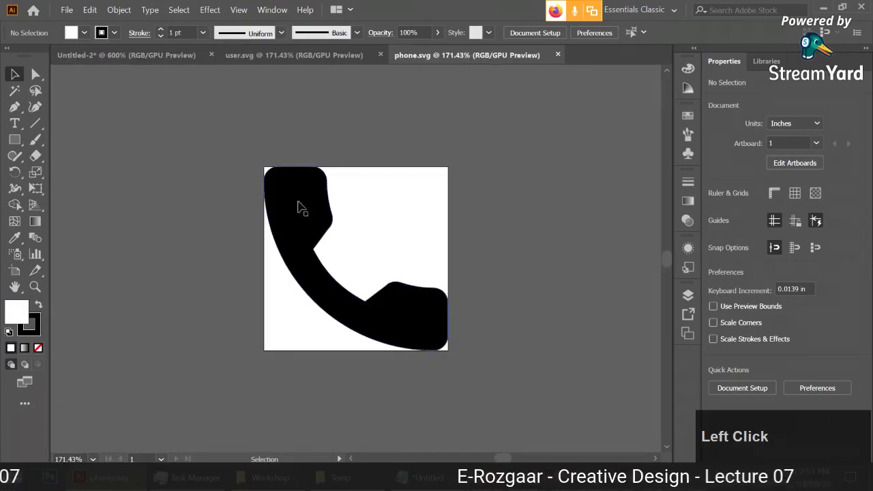
{"action": "left_click", "coordinate": [312, 219]}
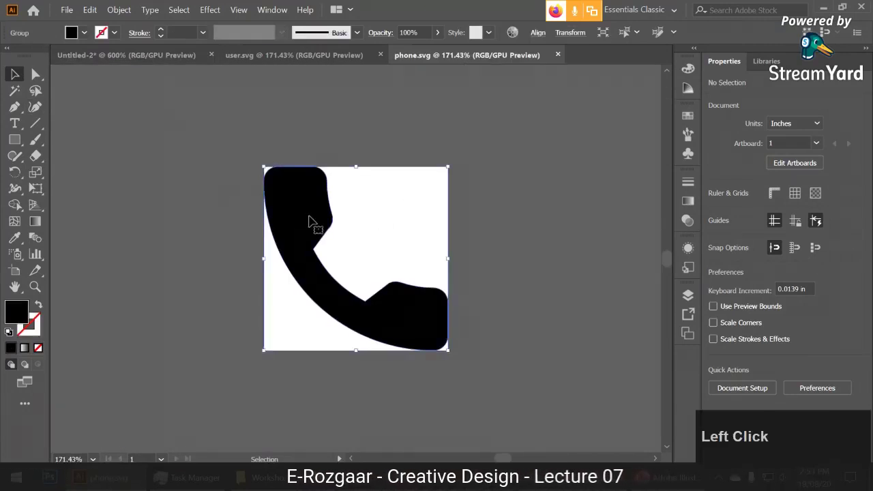
{"action": "left_click", "coordinate": [313, 218], "text": "ctrl"}
{"action": "left_click", "coordinate": [130, 56]}
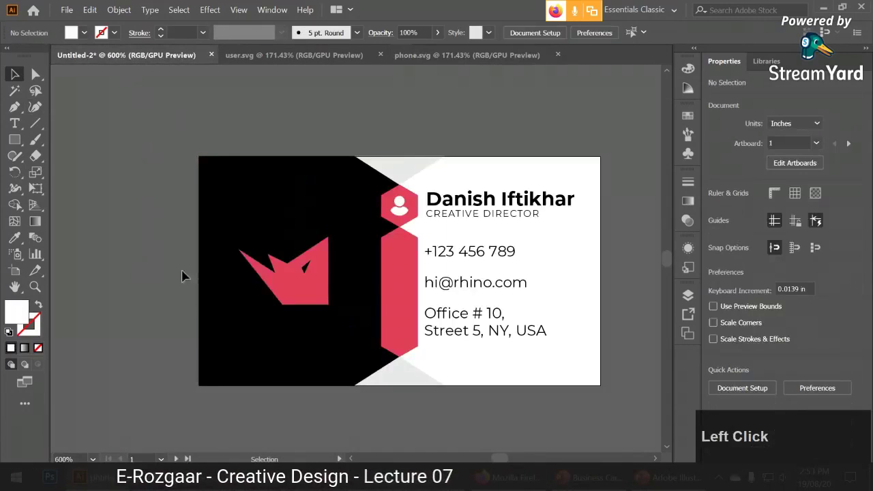
{"action": "key", "text": "ctrl+v"}
{"action": "scroll", "coordinate": [394, 280], "scroll_direction": "down", "scroll_amount": 2}
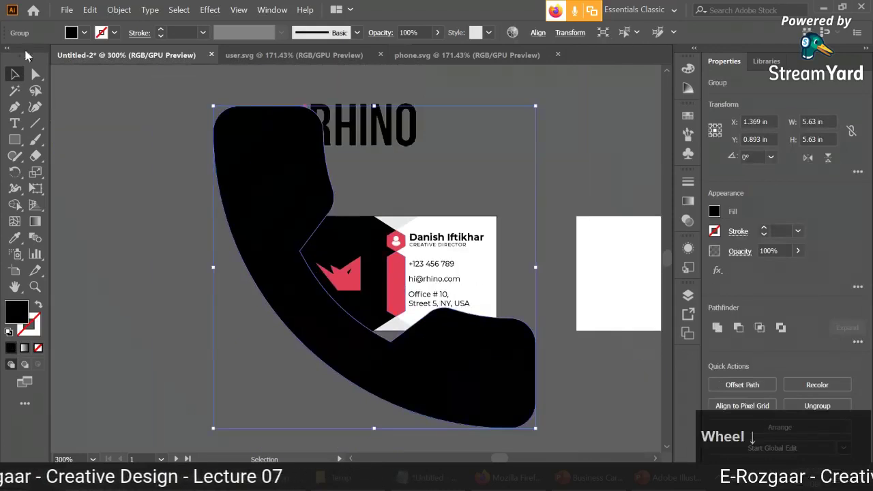
Make the phone icon white and scale it down to about 0.17 in.
{"action": "left_click", "coordinate": [84, 32]}
{"action": "left_click", "coordinate": [19, 52]}
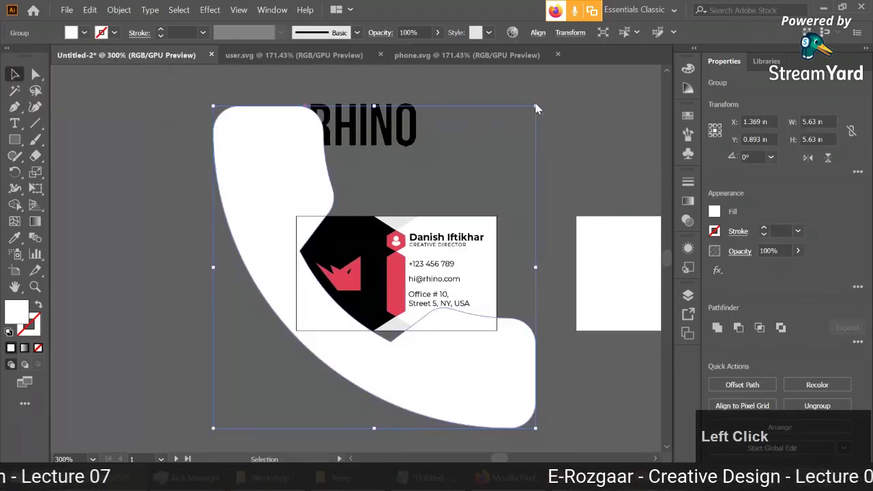
{"action": "left_click_drag", "start_coordinate": [535, 107], "coordinate": [407, 280]}
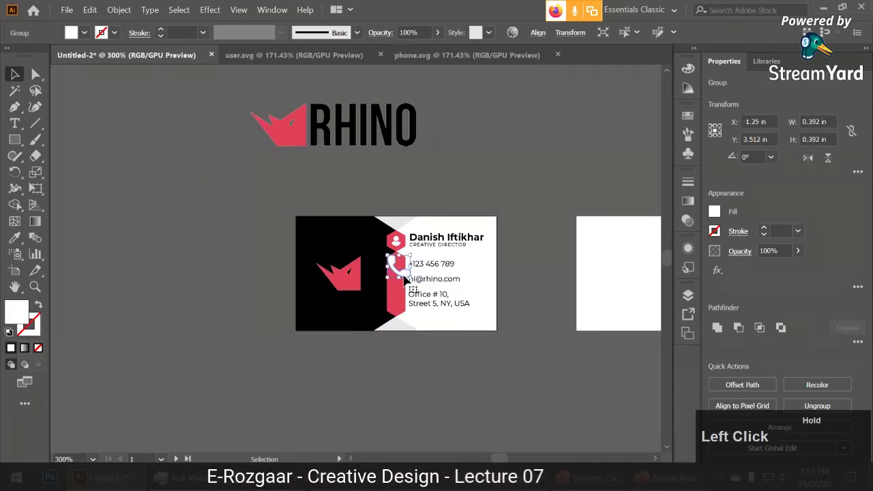
{"action": "scroll", "coordinate": [407, 280], "scroll_direction": "up", "scroll_amount": 6, "text": "alt"}
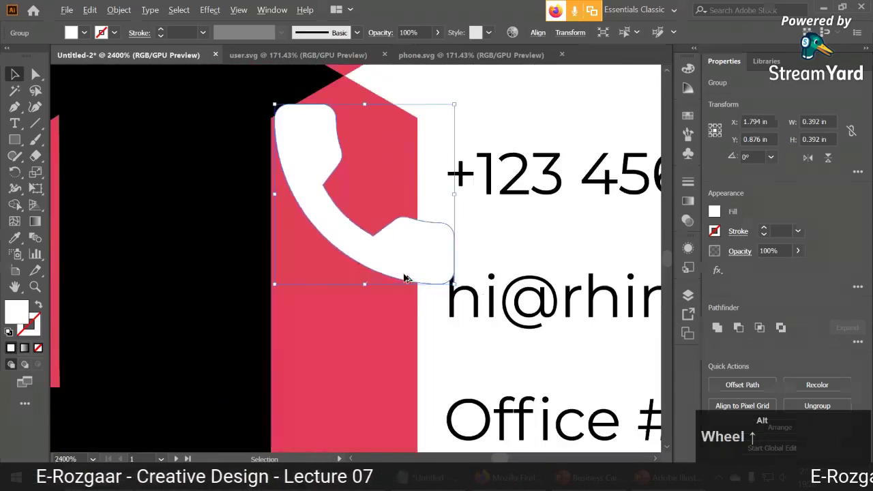
{"action": "left_click_drag", "start_coordinate": [454, 105], "coordinate": [369, 208]}
Compare the phone icon beside +123 456 789 against the user icon's size.
{"action": "left_click", "coordinate": [461, 177], "text": "shift"}
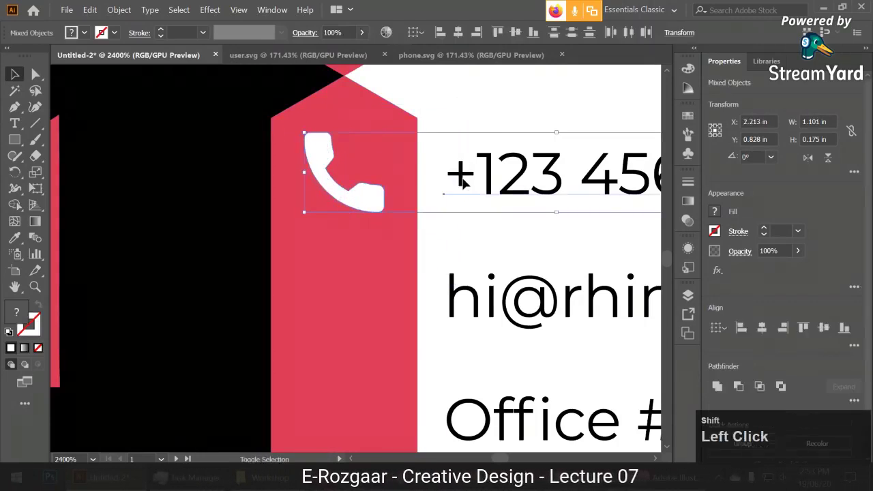
{"action": "left_click", "coordinate": [473, 113], "text": "alt"}
{"action": "scroll", "coordinate": [473, 123], "scroll_direction": "down", "scroll_amount": 3}
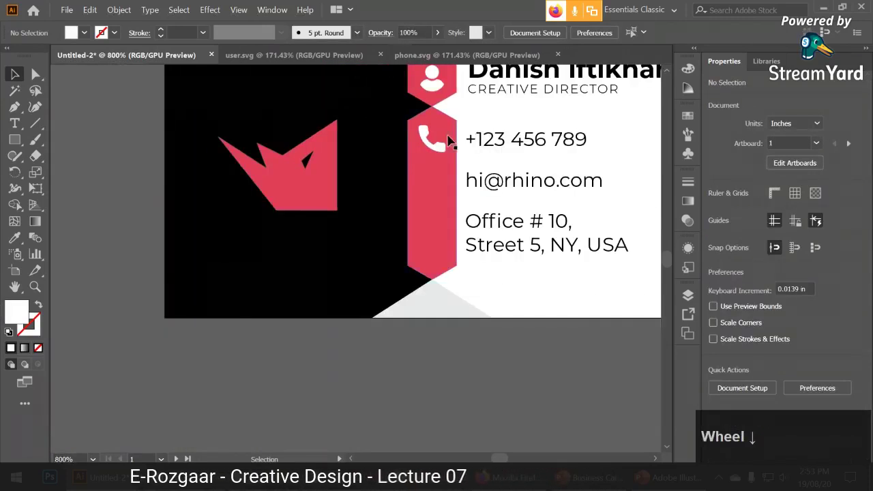
{"action": "scroll", "coordinate": [449, 140], "scroll_direction": "down", "scroll_amount": 1}
{"action": "left_click_drag", "start_coordinate": [454, 202], "coordinate": [414, 296]}
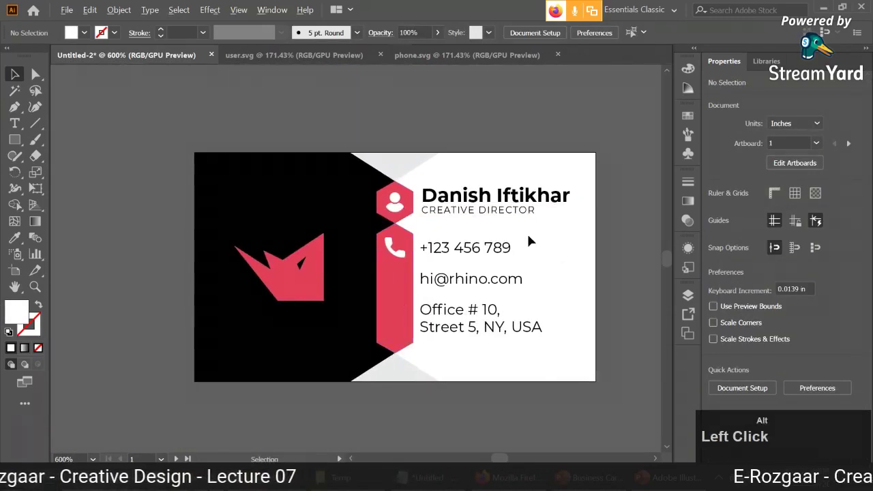
{"action": "scroll", "coordinate": [527, 239], "scroll_direction": "up", "scroll_amount": 3}
{"action": "left_click_drag", "start_coordinate": [171, 164], "coordinate": [339, 192]}
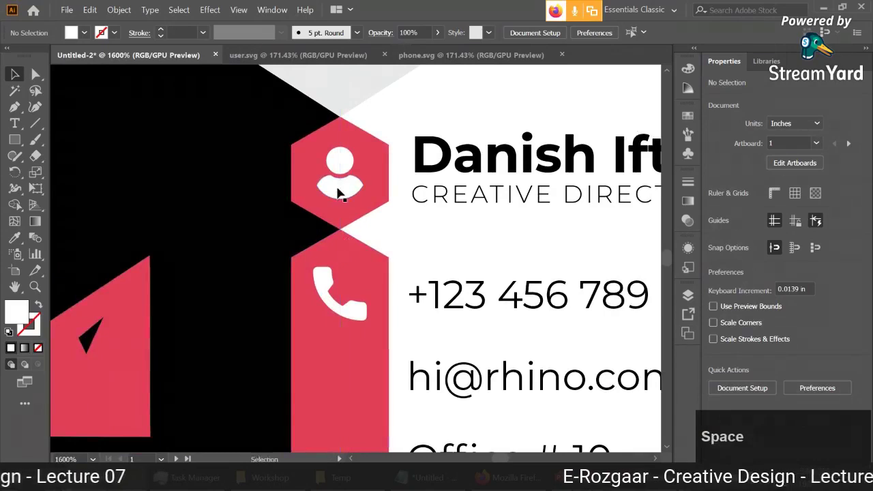
{"action": "left_click", "coordinate": [339, 192]}
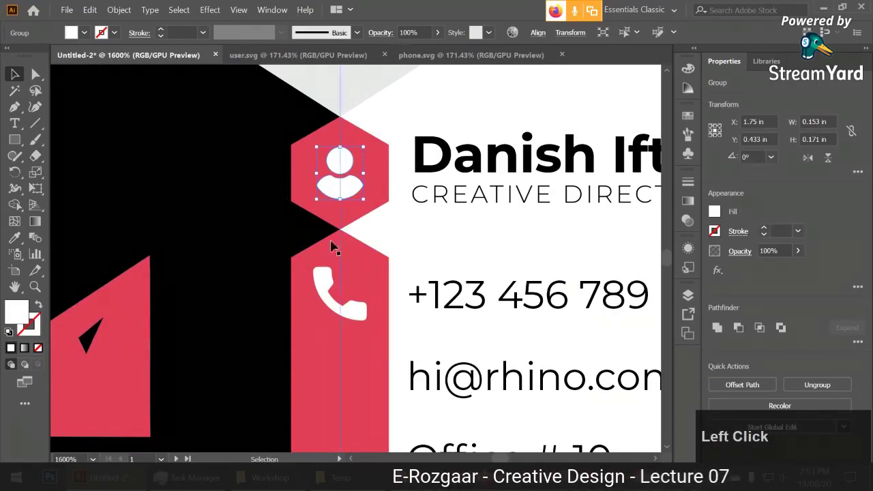
{"action": "left_click", "coordinate": [331, 282]}
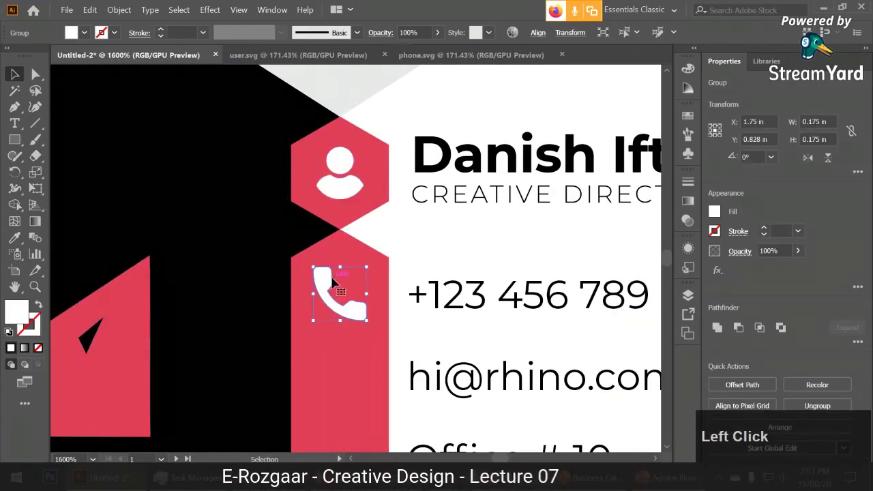
{"action": "scroll", "coordinate": [334, 282], "scroll_direction": "down", "scroll_amount": 1}
{"action": "left_click", "coordinate": [508, 478]}
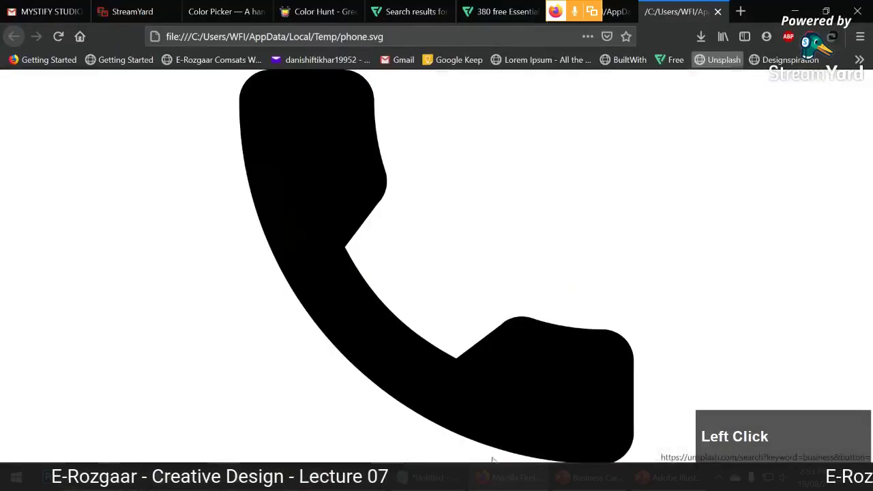
Dismiss Flaticon's attribution popup and icon view, review the phone results, then return to Illustrator.
{"action": "left_click", "coordinate": [403, 12]}
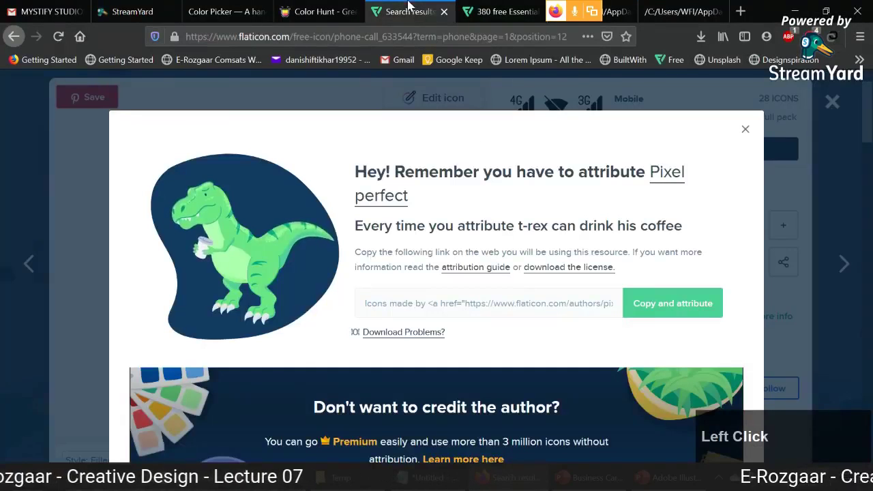
{"action": "left_click", "coordinate": [745, 130]}
{"action": "left_click", "coordinate": [832, 100]}
{"action": "scroll", "coordinate": [870, 160], "scroll_direction": "up", "scroll_amount": 1}
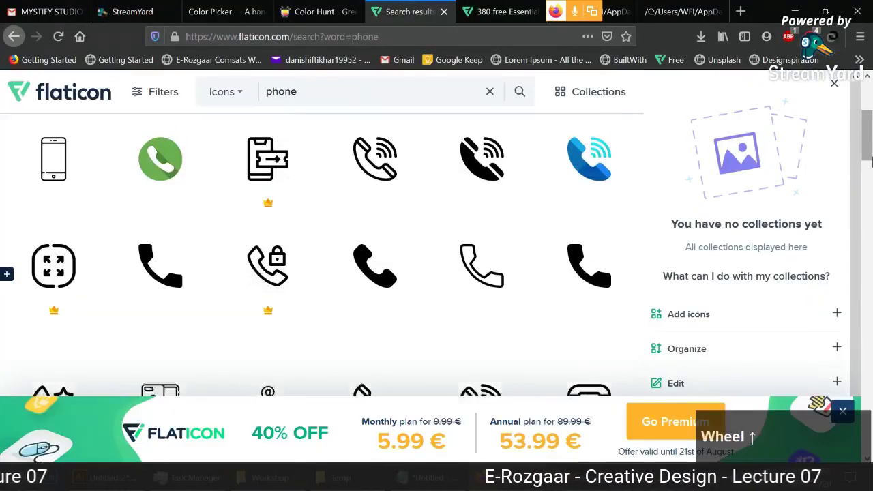
{"action": "scroll", "coordinate": [411, 263], "scroll_direction": "down", "scroll_amount": 1}
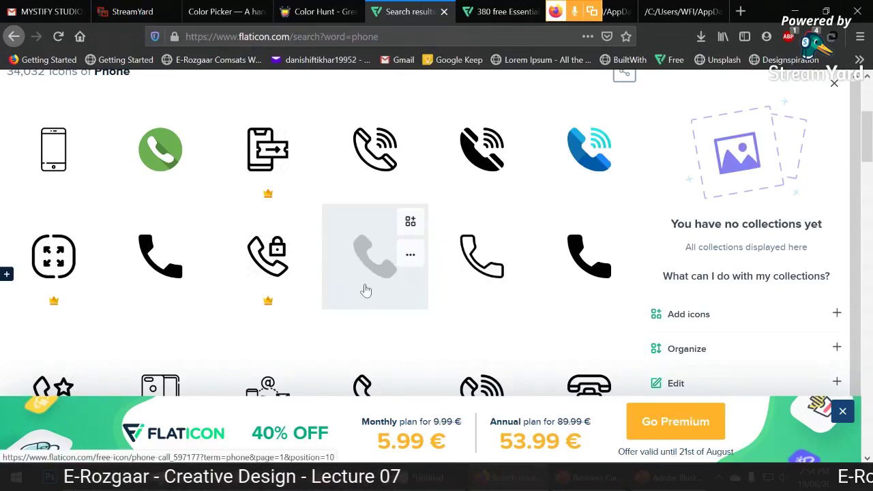
{"action": "left_click", "coordinate": [658, 477]}
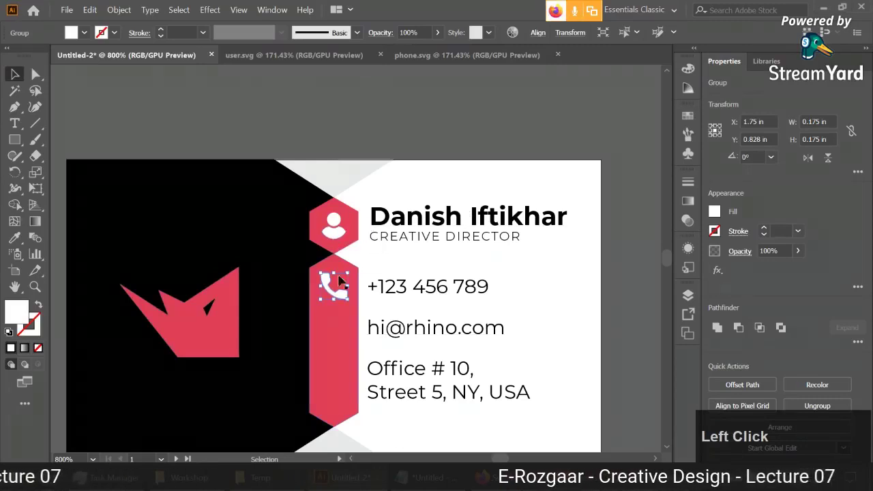
{"action": "left_click", "coordinate": [575, 274]}
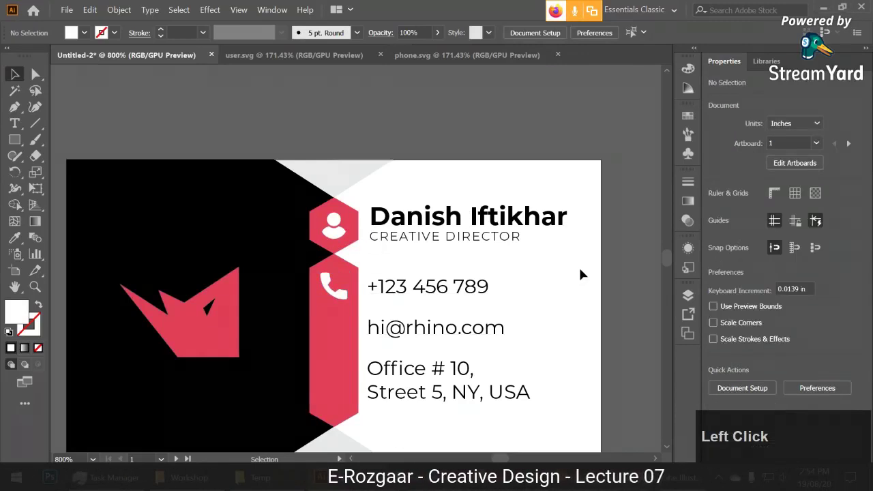
{"action": "left_click", "coordinate": [501, 477]}
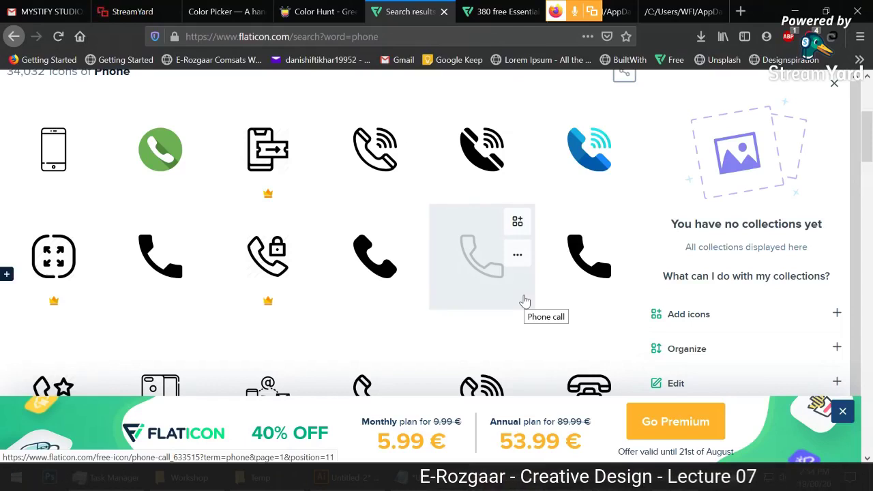
{"action": "left_click", "coordinate": [331, 477]}
{"action": "left_click", "coordinate": [334, 232]}
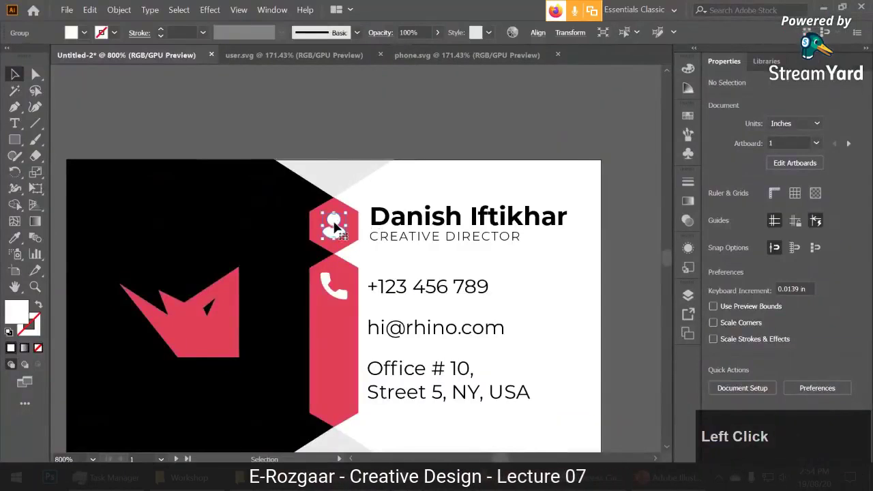
{"action": "left_click", "coordinate": [331, 297]}
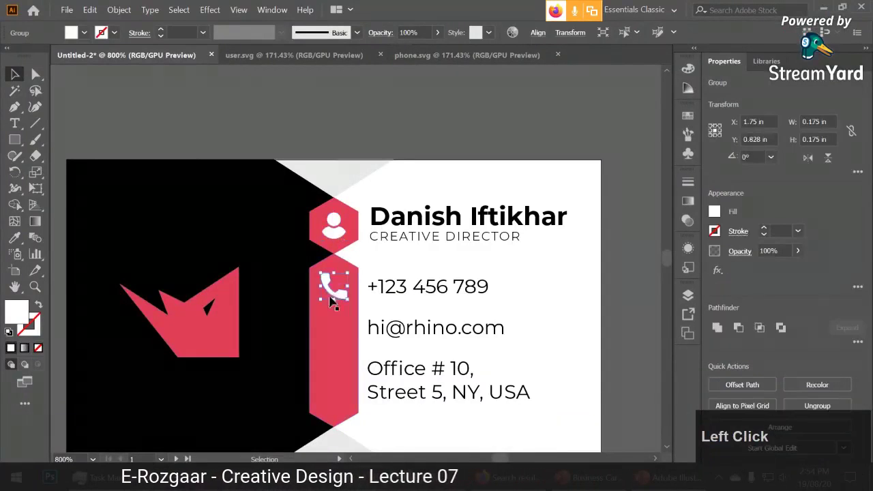
{"action": "left_click", "coordinate": [330, 238]}
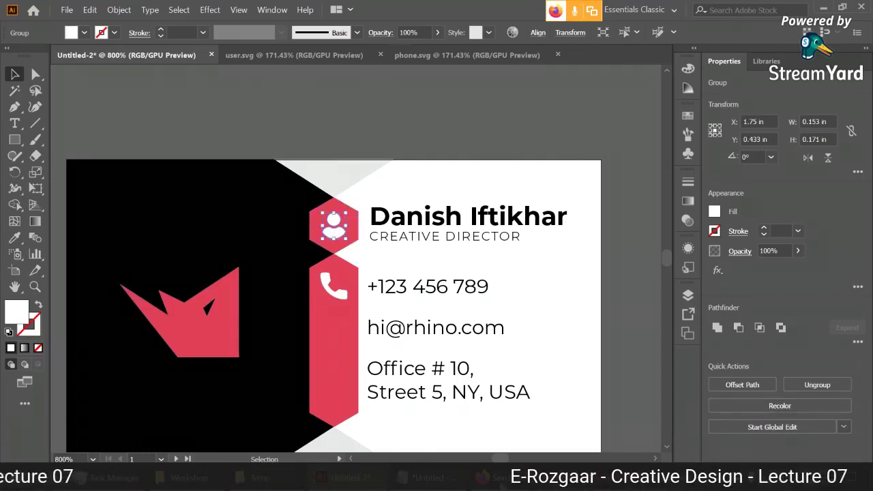
{"action": "key", "text": "alt+Tab"}
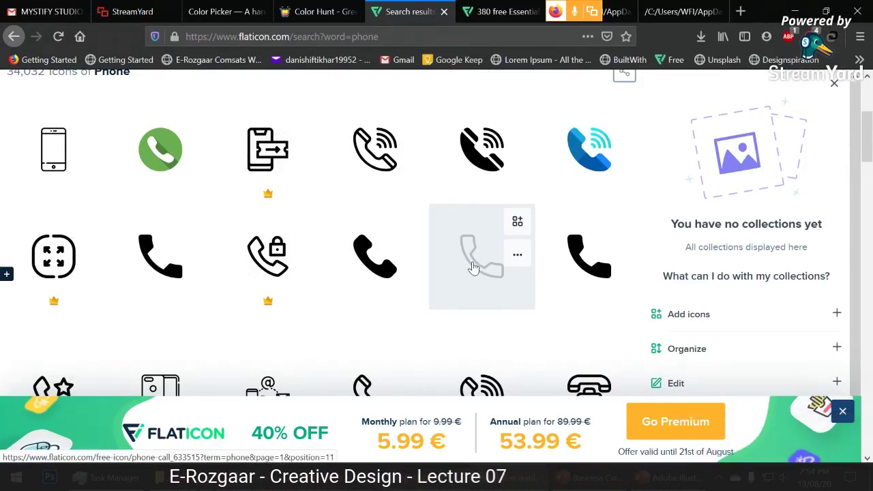
{"action": "left_click", "coordinate": [652, 477]}
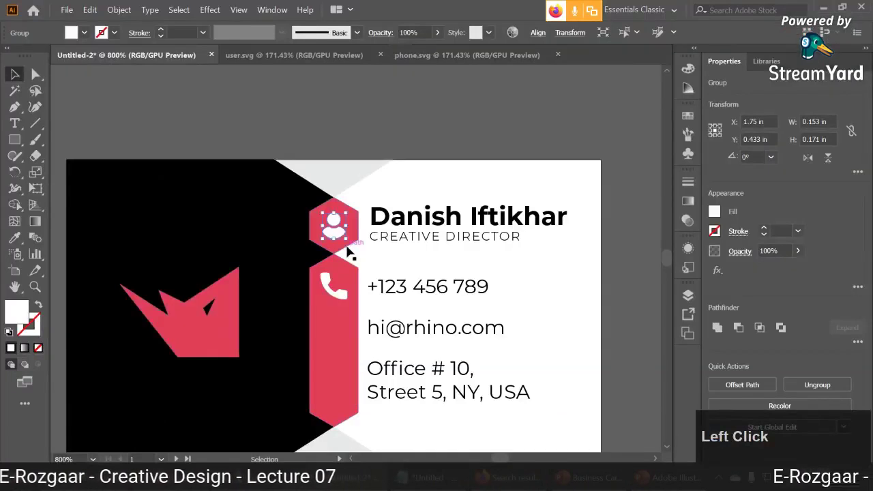
{"action": "left_click", "coordinate": [563, 319]}
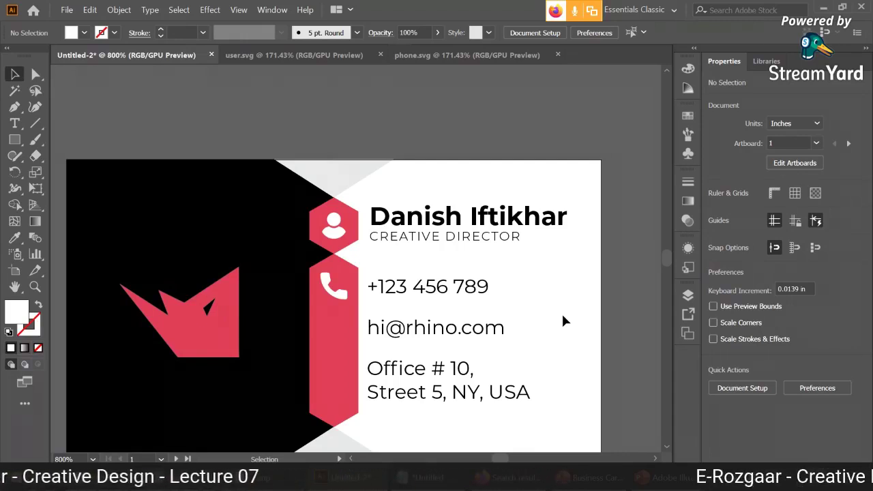
{"action": "left_click", "coordinate": [341, 250]}
{"action": "key", "text": "alt+Tab"}
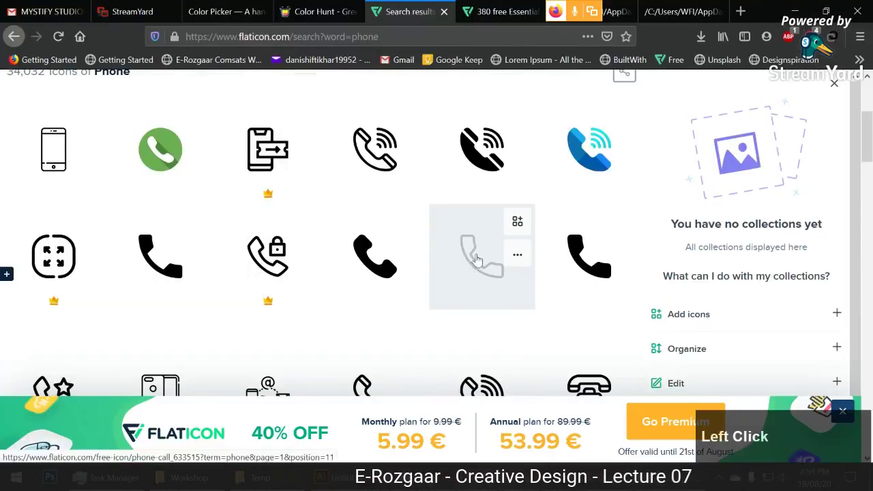
{"action": "left_click", "coordinate": [658, 477]}
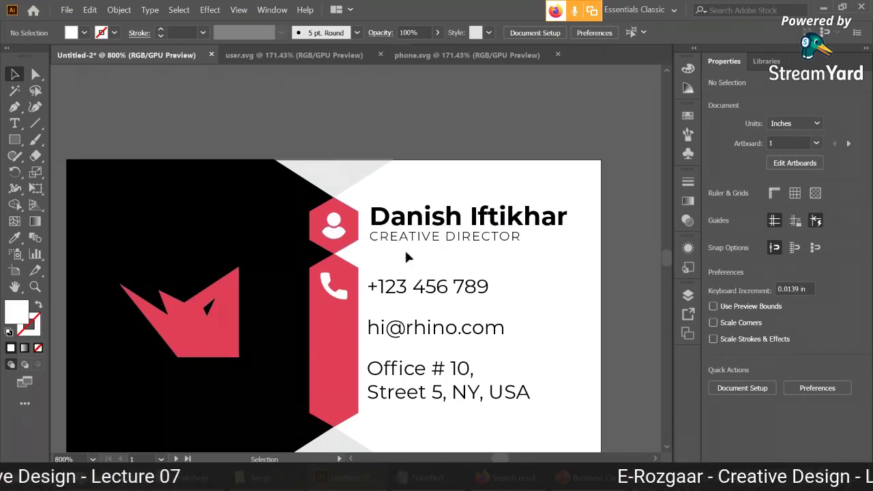
{"action": "left_click_drag", "start_coordinate": [522, 272], "coordinate": [563, 249]}
{"action": "key", "text": "space"}
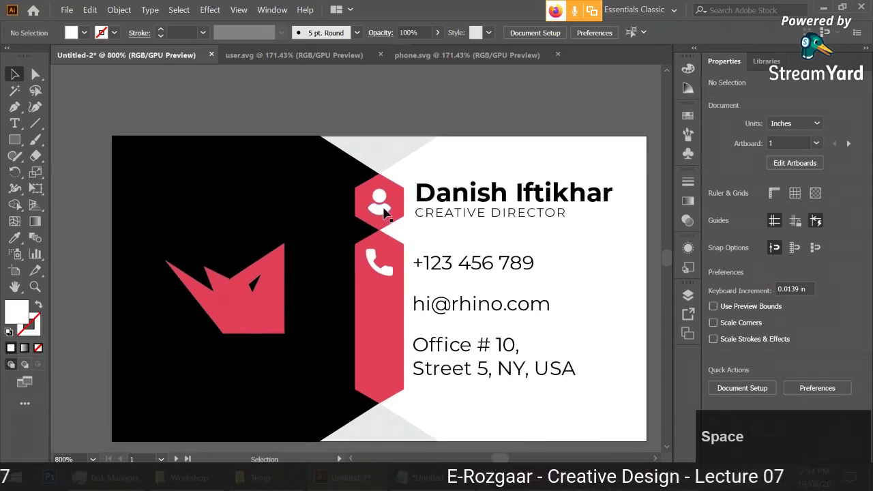
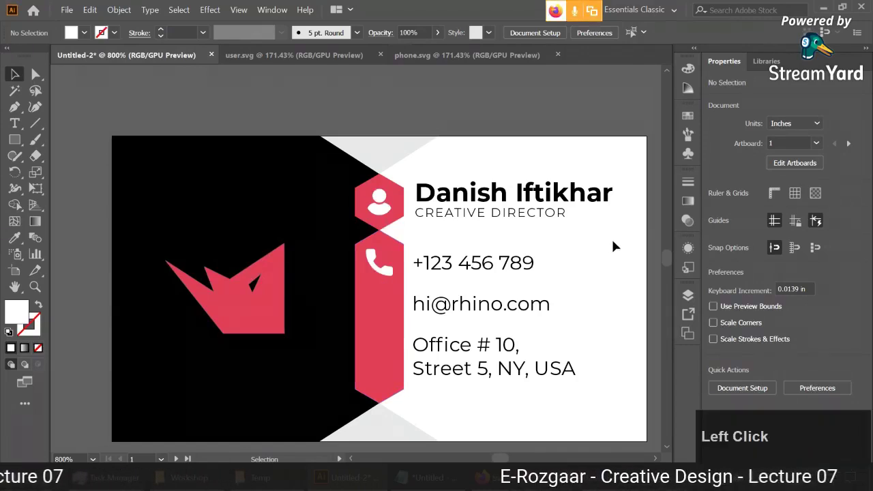
Pan and zoom the card view out to 600%, then bring up Firefox's Flaticon phone results.
{"action": "left_click_drag", "start_coordinate": [609, 291], "coordinate": [605, 267]}
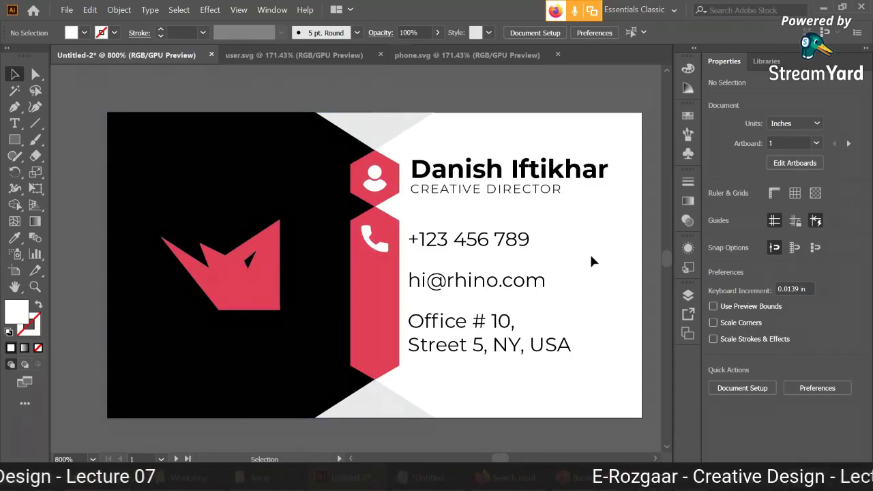
{"action": "scroll", "coordinate": [588, 252], "scroll_direction": "down", "scroll_amount": 1}
{"action": "key", "text": "space"}
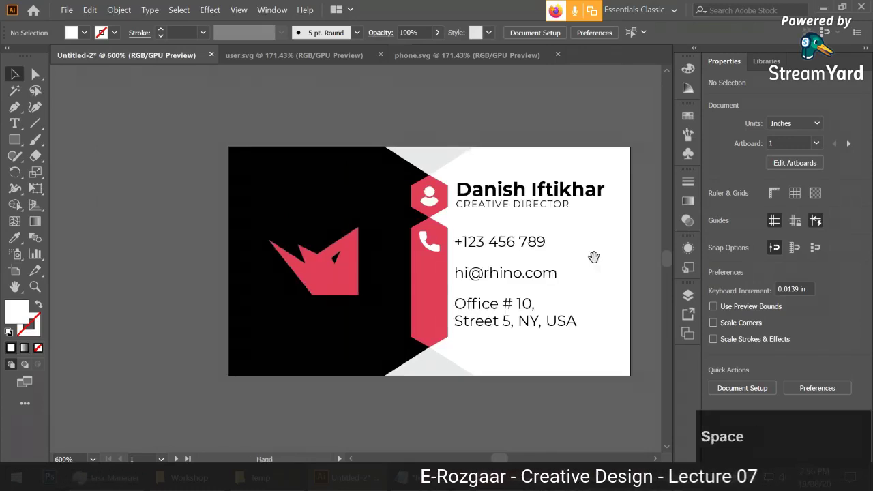
{"action": "left_click_drag", "start_coordinate": [594, 255], "coordinate": [316, 292]}
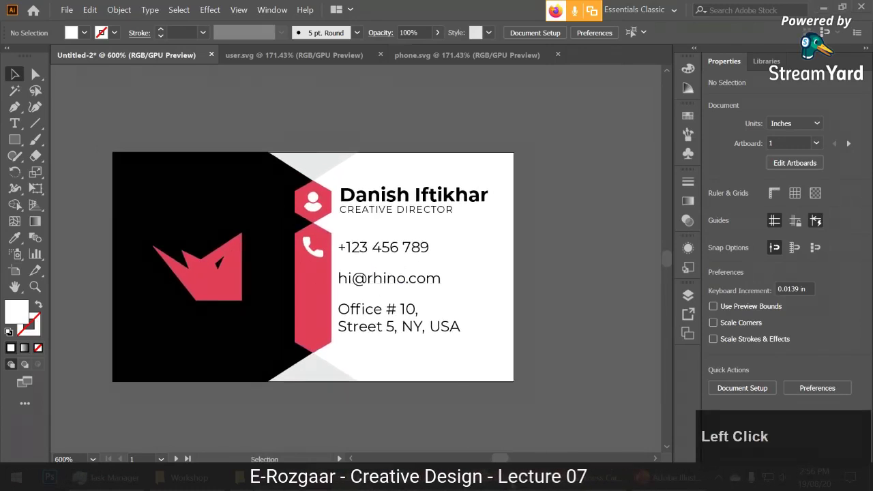
{"action": "key", "text": "alt+Tab"}
{"action": "scroll", "coordinate": [212, 118], "scroll_direction": "up", "scroll_amount": 3}
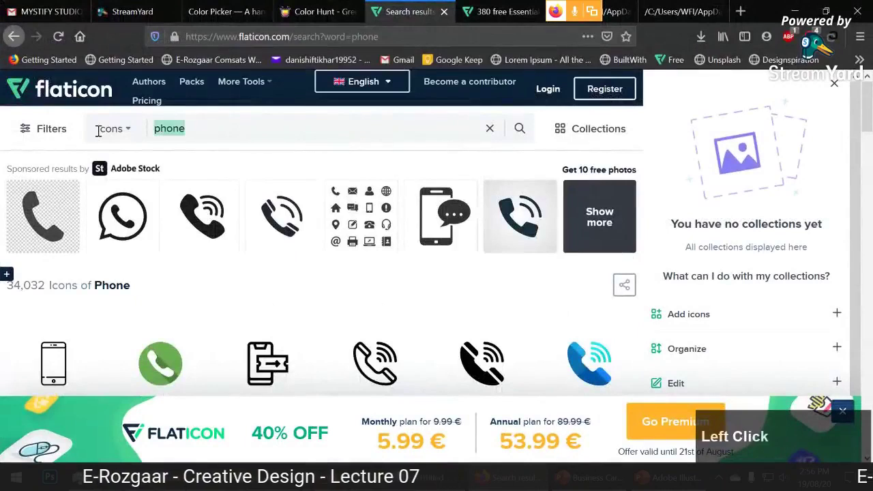
Search Flaticon for 'email' icons and close the 40% OFF promo popup.
{"action": "type", "text": "email"}
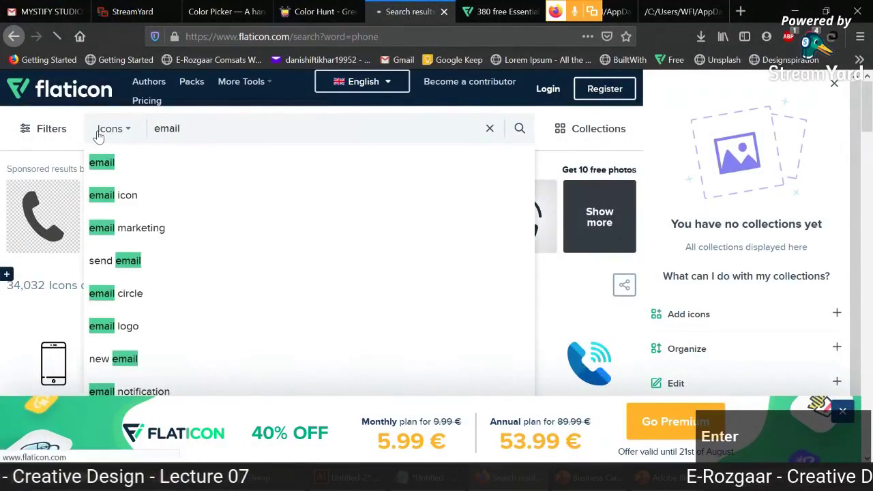
{"action": "key", "text": "Return"}
{"action": "scroll", "coordinate": [2, 264], "scroll_direction": "down", "scroll_amount": 1}
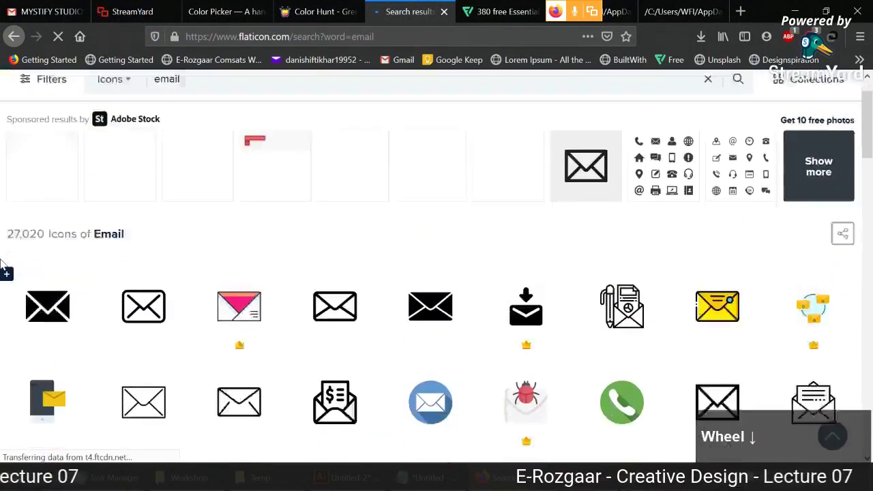
{"action": "scroll", "coordinate": [2, 264], "scroll_direction": "down", "scroll_amount": 3}
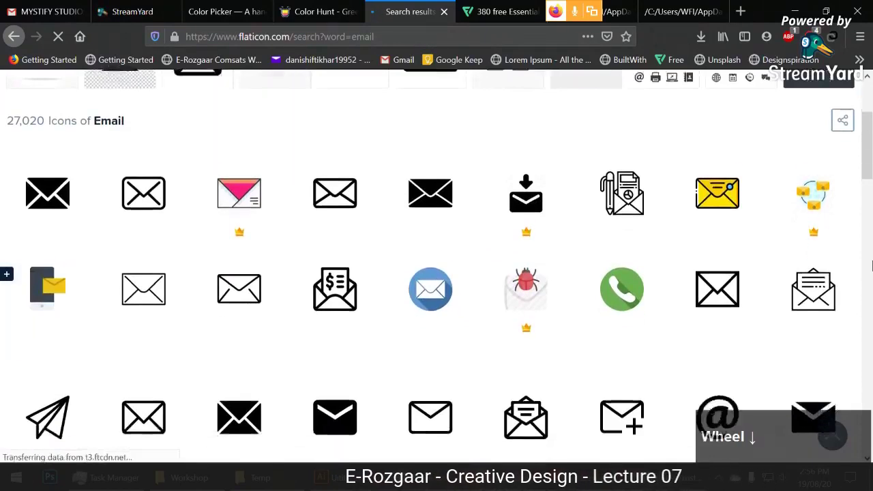
{"action": "scroll", "coordinate": [872, 264], "scroll_direction": "down", "scroll_amount": 3}
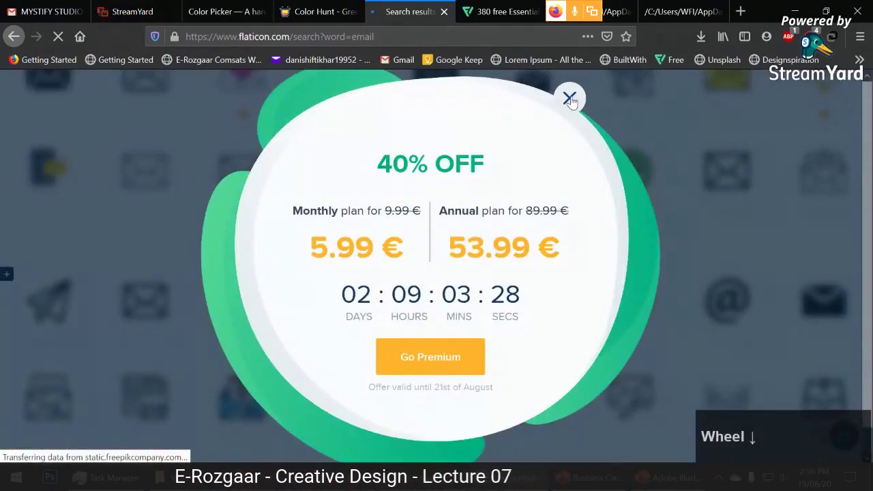
{"action": "left_click", "coordinate": [570, 99]}
Browse the email results and open the solid black envelope icon's page.
{"action": "scroll", "coordinate": [870, 198], "scroll_direction": "down", "scroll_amount": 3}
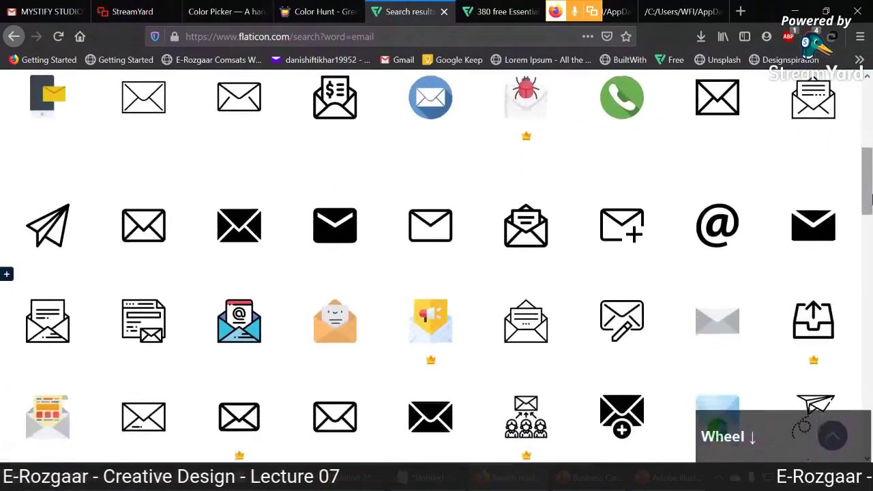
{"action": "scroll", "coordinate": [871, 198], "scroll_direction": "down", "scroll_amount": 2}
{"action": "scroll", "coordinate": [870, 205], "scroll_direction": "up", "scroll_amount": 10}
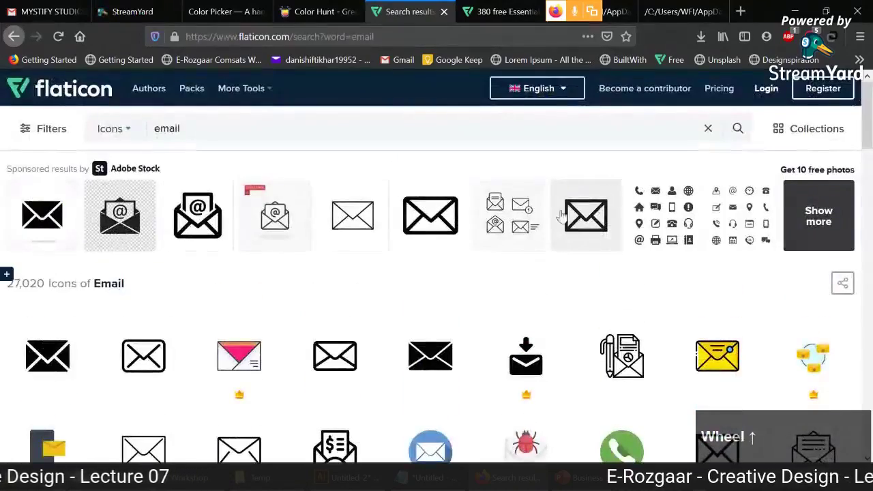
{"action": "scroll", "coordinate": [870, 259], "scroll_direction": "down", "scroll_amount": 5}
{"action": "scroll", "coordinate": [871, 259], "scroll_direction": "down", "scroll_amount": 4}
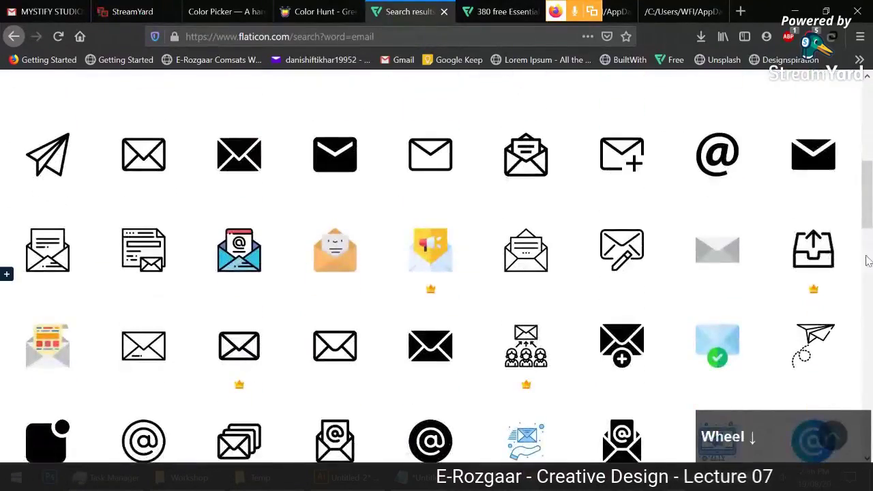
{"action": "scroll", "coordinate": [871, 205], "scroll_direction": "down", "scroll_amount": 4}
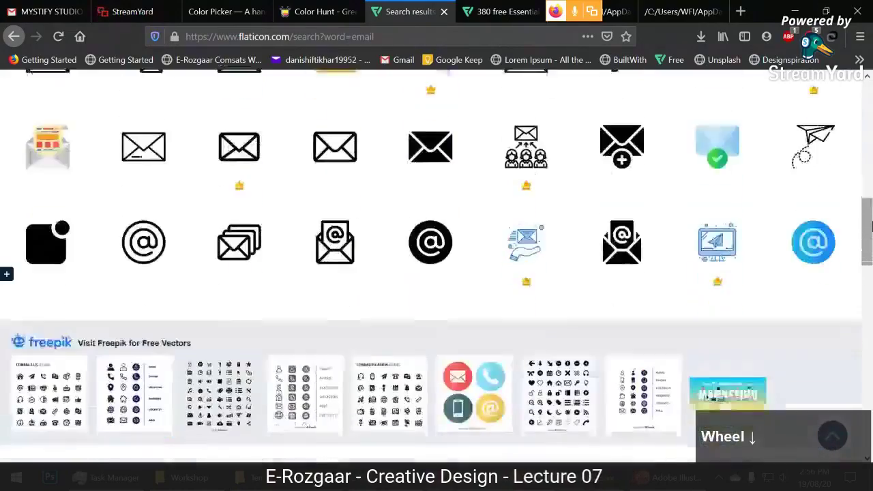
{"action": "scroll", "coordinate": [871, 225], "scroll_direction": "up", "scroll_amount": 6}
{"action": "scroll", "coordinate": [871, 227], "scroll_direction": "up", "scroll_amount": 3}
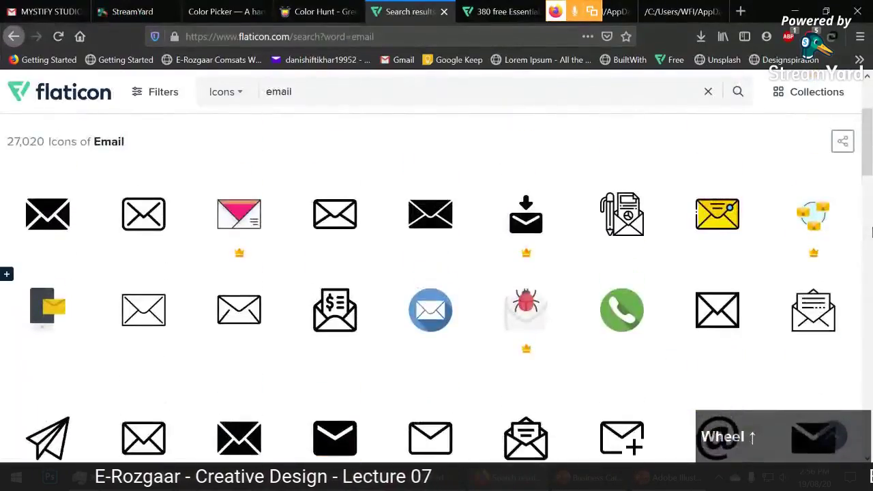
{"action": "scroll", "coordinate": [871, 232], "scroll_direction": "down", "scroll_amount": 14}
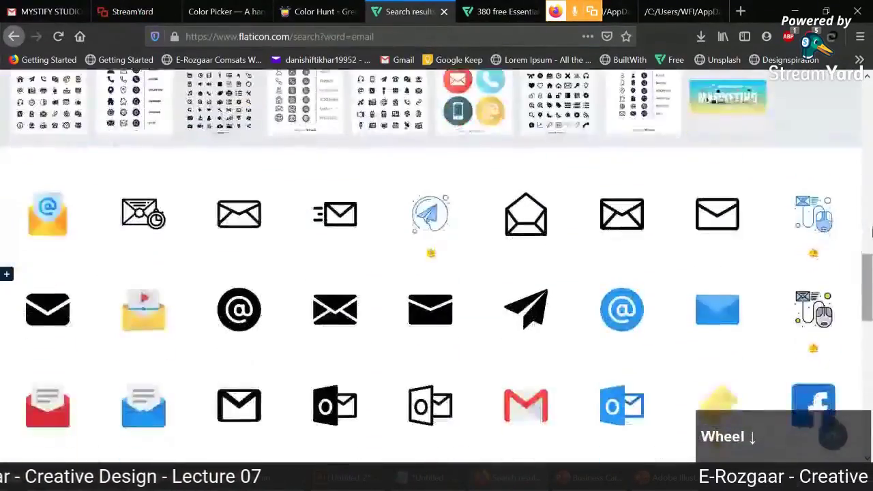
{"action": "scroll", "coordinate": [871, 232], "scroll_direction": "down", "scroll_amount": 3}
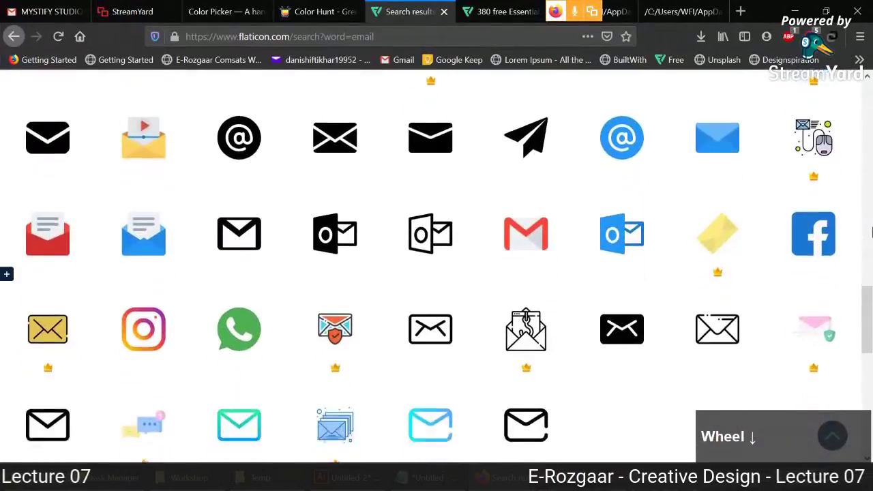
{"action": "scroll", "coordinate": [871, 231], "scroll_direction": "down", "scroll_amount": 3}
{"action": "scroll", "coordinate": [872, 232], "scroll_direction": "up", "scroll_amount": 10}
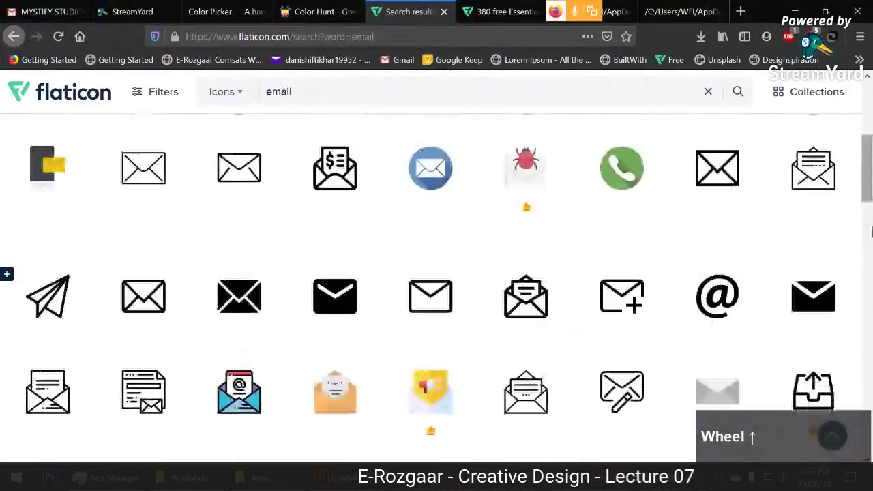
{"action": "mouse_move", "coordinate": [834, 285]}
{"action": "left_click", "coordinate": [810, 300]}
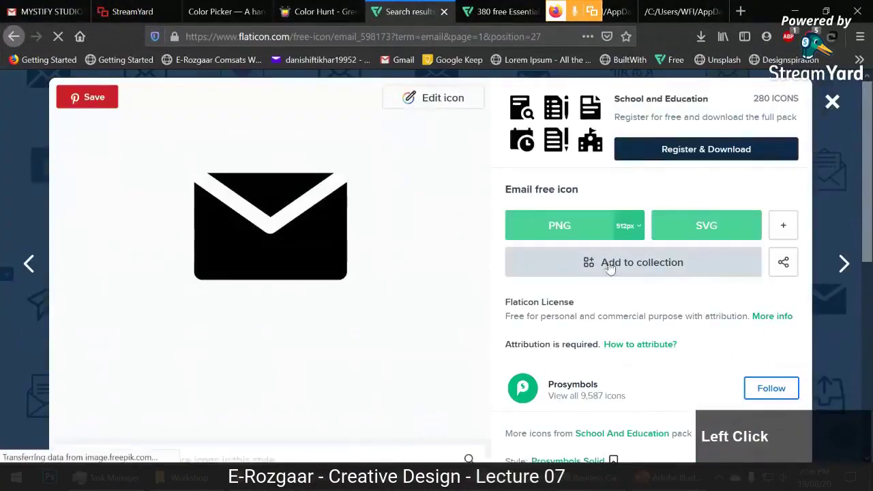
Download the envelope as a free SVG, mail.svg, and open it with Firefox.
{"action": "left_click", "coordinate": [713, 227]}
{"action": "left_click", "coordinate": [599, 241]}
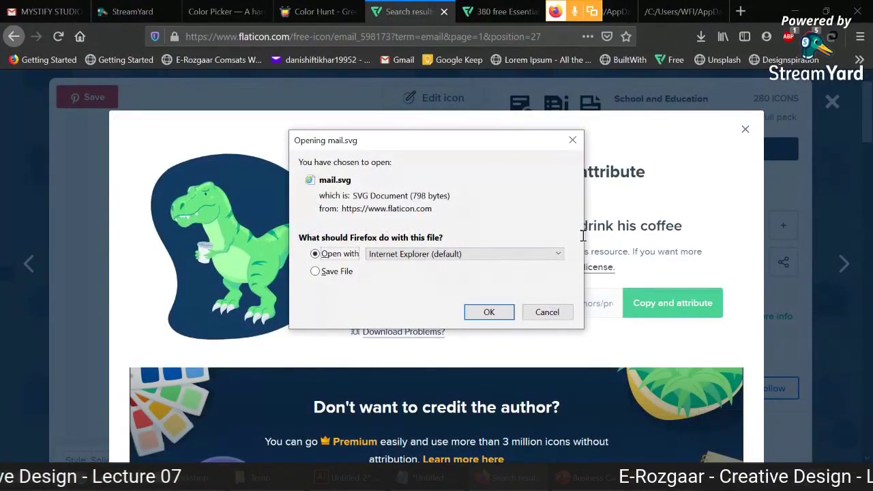
{"action": "left_click", "coordinate": [488, 255]}
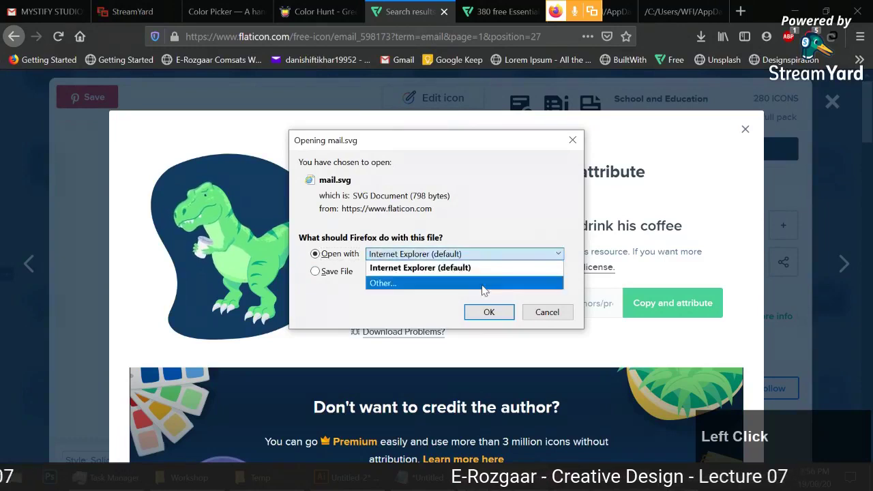
{"action": "left_click", "coordinate": [409, 282]}
{"action": "left_click", "coordinate": [443, 219]}
{"action": "left_click", "coordinate": [450, 334]}
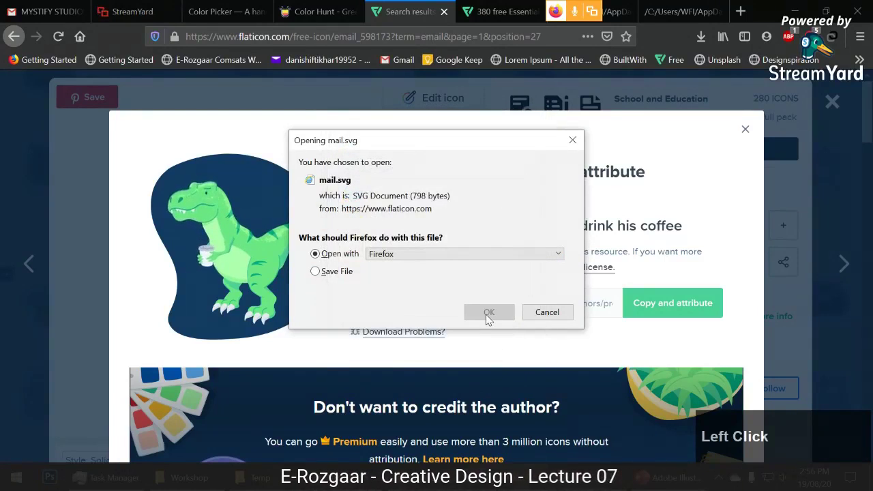
{"action": "left_click", "coordinate": [482, 319]}
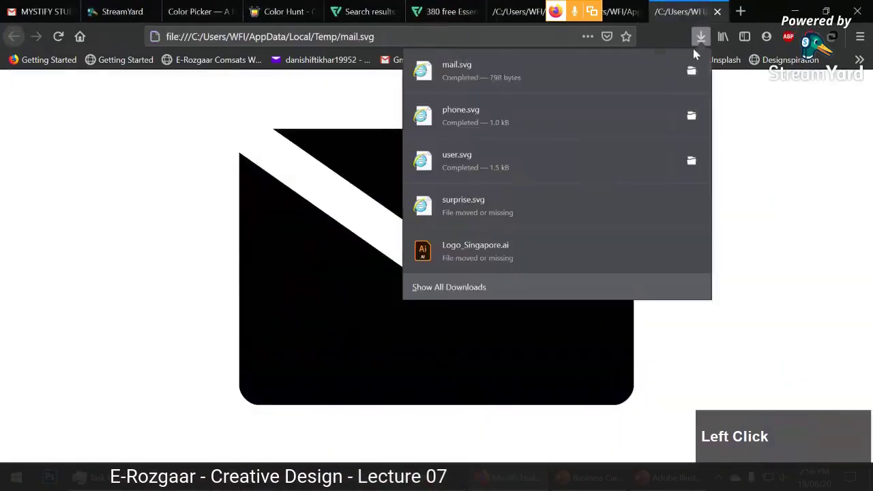
Try dragging mail.svg into the business card document and dismiss the cannot-be-placed alert.
{"action": "left_click", "coordinate": [692, 71]}
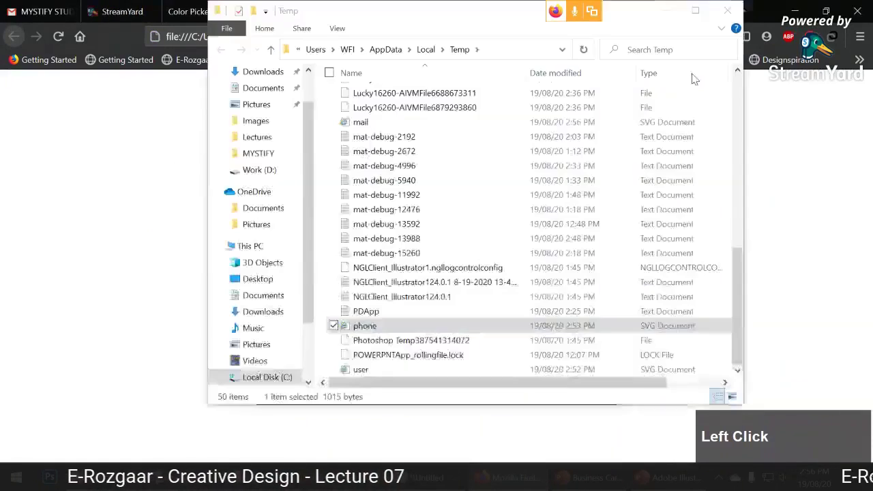
{"action": "left_click", "coordinate": [727, 11]}
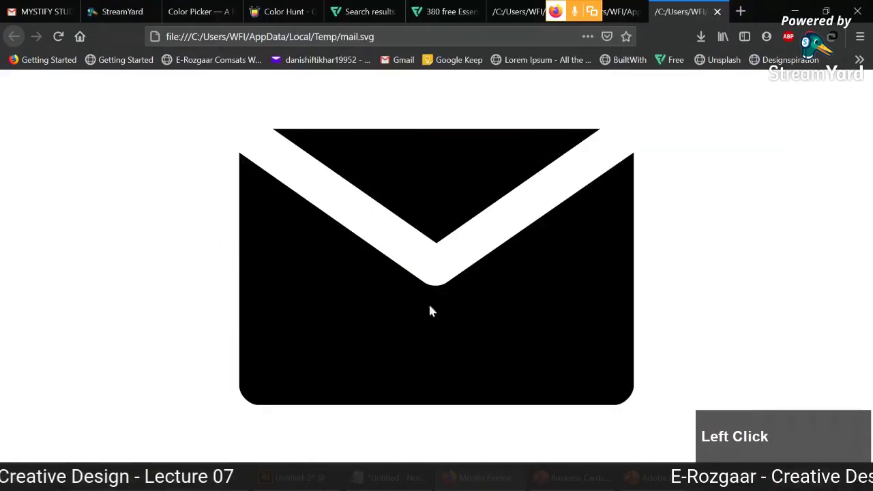
{"action": "left_click", "coordinate": [286, 478]}
{"action": "left_click_drag", "start_coordinate": [361, 382], "coordinate": [394, 317]}
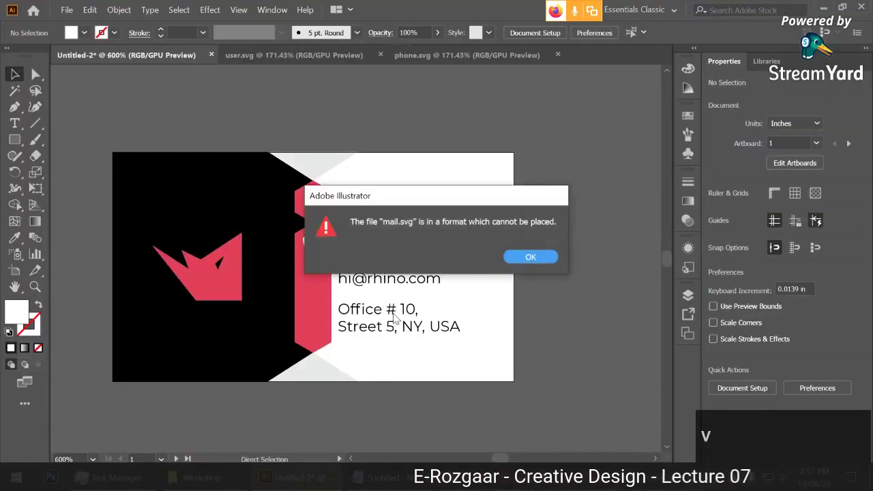
{"action": "left_click", "coordinate": [504, 262]}
From Firefox's downloads folder, drag mail.svg onto Illustrator to open it as a new document.
{"action": "key", "text": "alt+Tab"}
{"action": "left_click", "coordinate": [700, 38]}
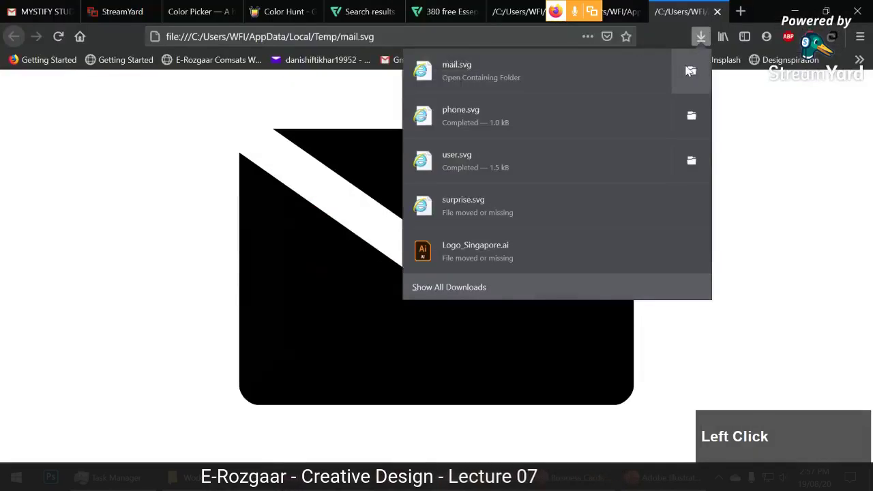
{"action": "left_click", "coordinate": [690, 71]}
{"action": "left_click_drag", "start_coordinate": [360, 369], "coordinate": [488, 55]}
{"action": "left_click", "coordinate": [402, 210]}
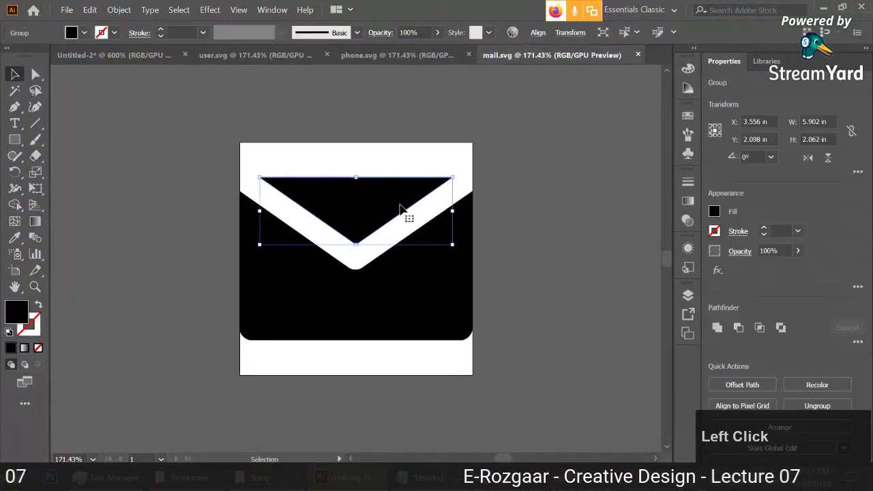
Paste the envelope into the business card and make its fill white.
{"action": "left_click", "coordinate": [428, 266]}
{"action": "left_click", "coordinate": [114, 55]}
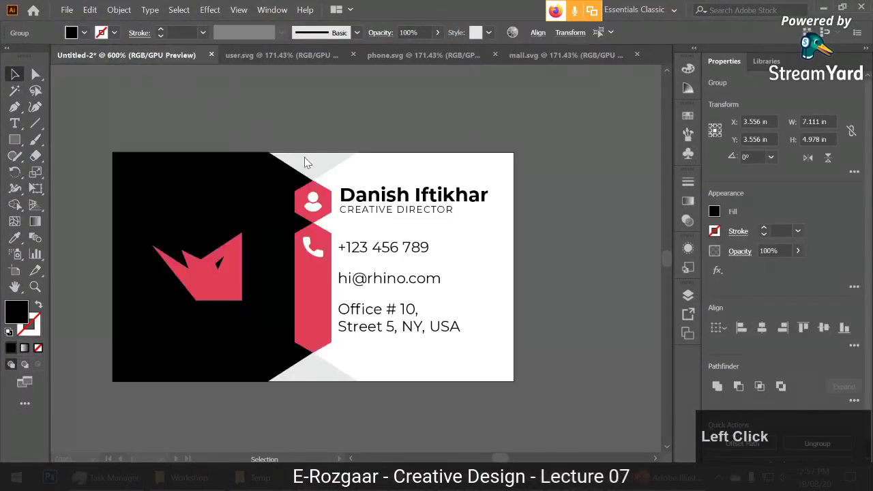
{"action": "left_click", "coordinate": [511, 269]}
{"action": "key", "text": "ctrl+v"}
{"action": "key", "text": "ctrl+g"}
{"action": "scroll", "coordinate": [513, 269], "scroll_direction": "down", "scroll_amount": 2, "text": "alt"}
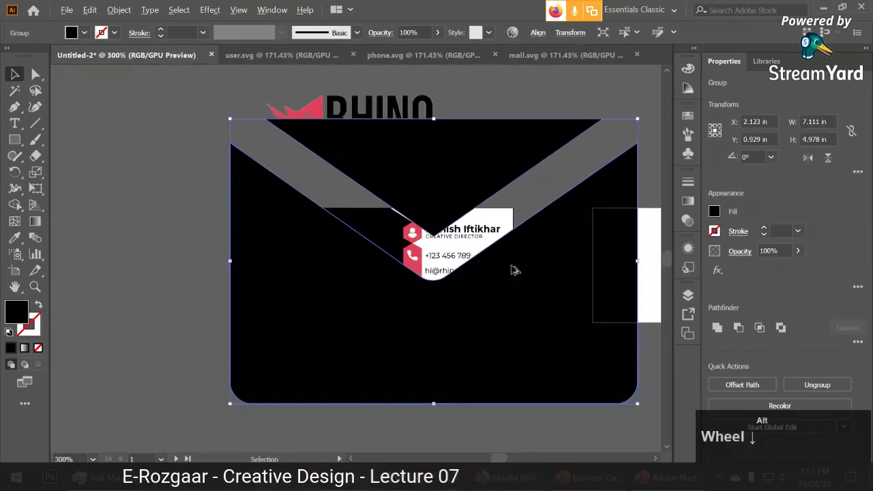
{"action": "left_click", "coordinate": [73, 35]}
{"action": "left_click", "coordinate": [26, 48]}
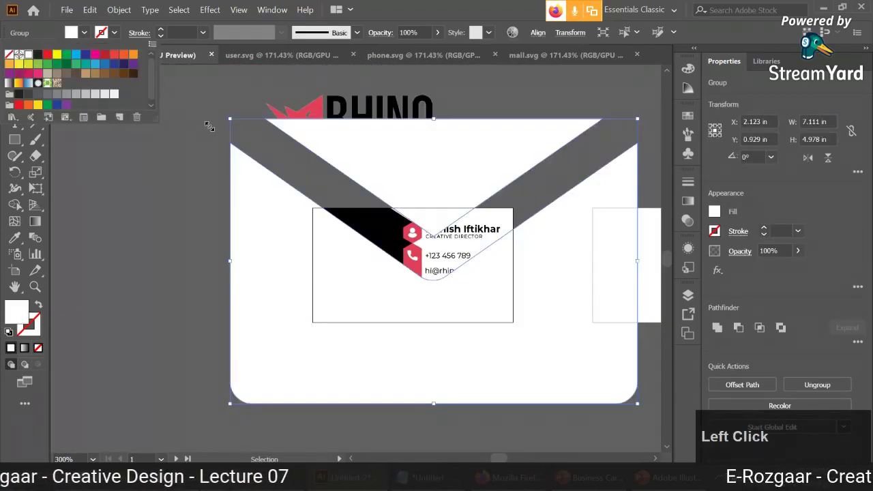
Shrink the white envelope proportionally and place it beside the email address.
{"action": "key", "text": "Escape"}
{"action": "left_click_drag", "start_coordinate": [231, 119], "coordinate": [429, 286]}
{"action": "scroll", "coordinate": [428, 286], "scroll_direction": "up", "scroll_amount": 4, "text": "alt"}
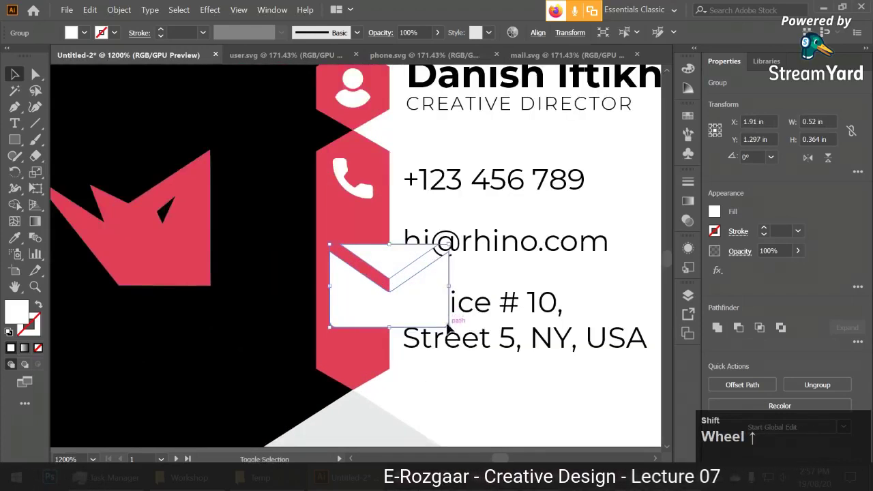
{"action": "left_click_drag", "start_coordinate": [448, 328], "coordinate": [363, 250]}
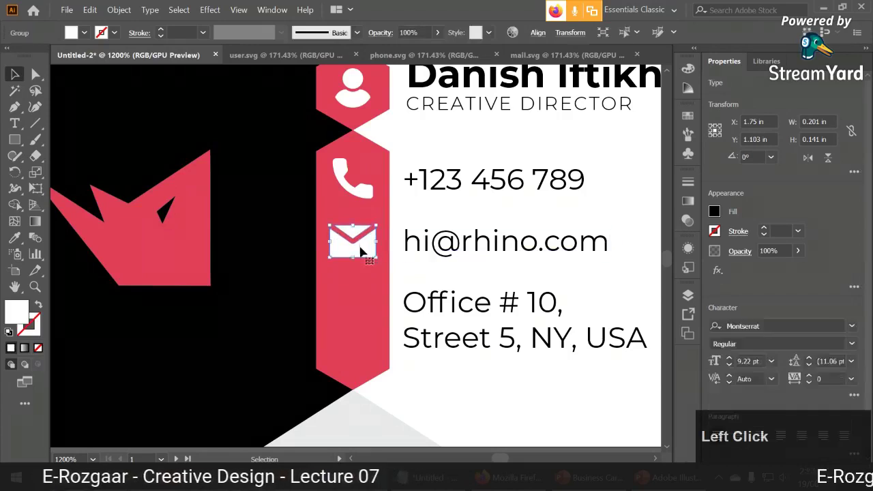
{"action": "left_click", "coordinate": [454, 376]}
{"action": "left_click", "coordinate": [363, 232]}
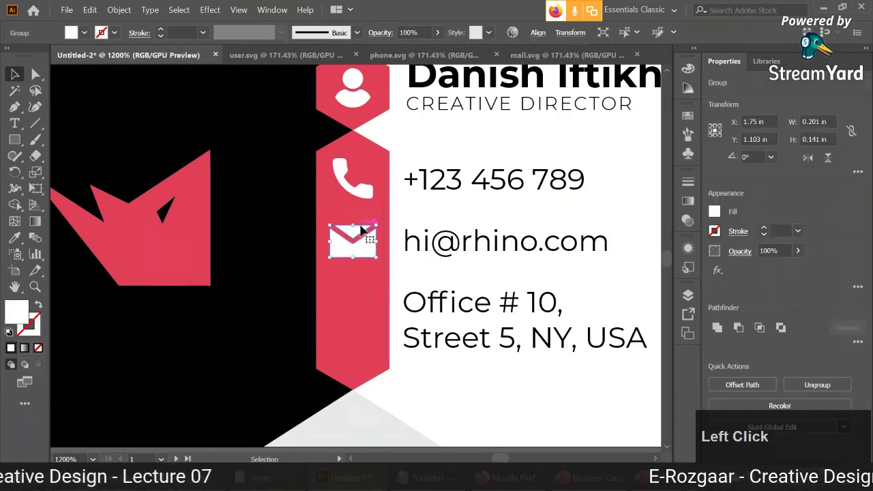
Centre the envelope, phone and user icons on the red strip using Align to Key Object.
{"action": "scroll", "coordinate": [363, 231], "scroll_direction": "down", "scroll_amount": 1}
{"action": "left_click", "coordinate": [352, 192], "text": "shift"}
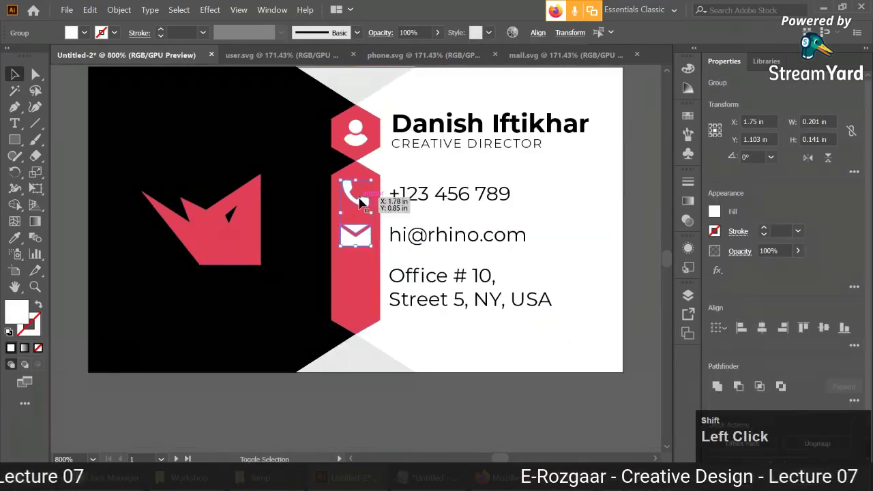
{"action": "left_click", "coordinate": [357, 139], "text": "shift"}
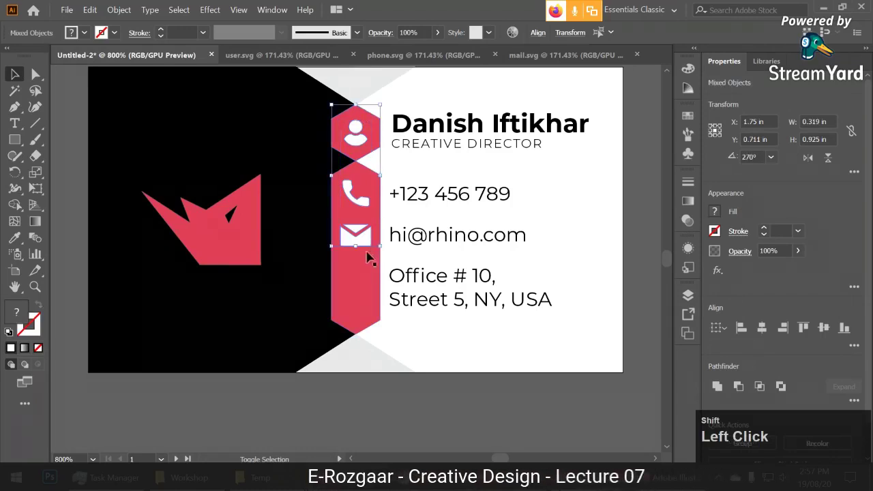
{"action": "left_click", "coordinate": [363, 281], "text": "shift"}
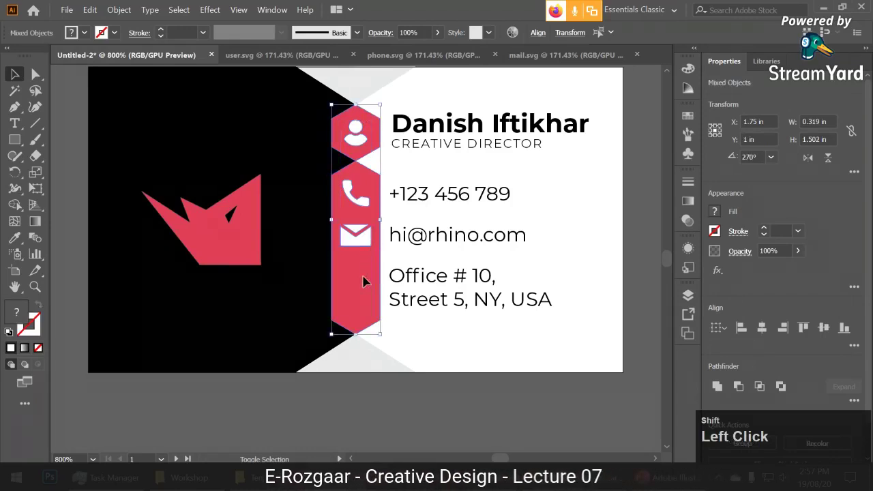
{"action": "left_click", "coordinate": [538, 33]}
{"action": "left_click", "coordinate": [525, 151]}
{"action": "left_click", "coordinate": [547, 183]}
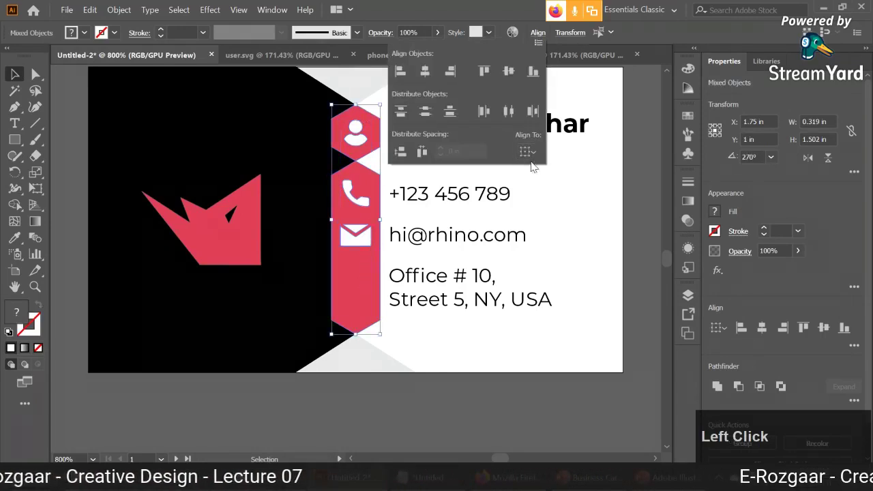
Review the whole card layout, then return to the browser.
{"action": "left_click", "coordinate": [598, 212]}
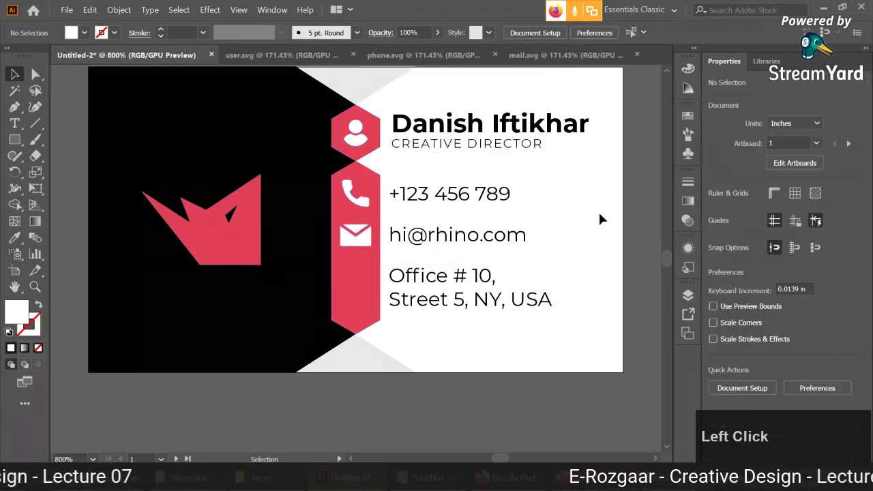
{"action": "scroll", "coordinate": [598, 211], "scroll_direction": "down", "scroll_amount": 1}
{"action": "key", "text": "space"}
{"action": "left_click_drag", "start_coordinate": [598, 212], "coordinate": [570, 232]}
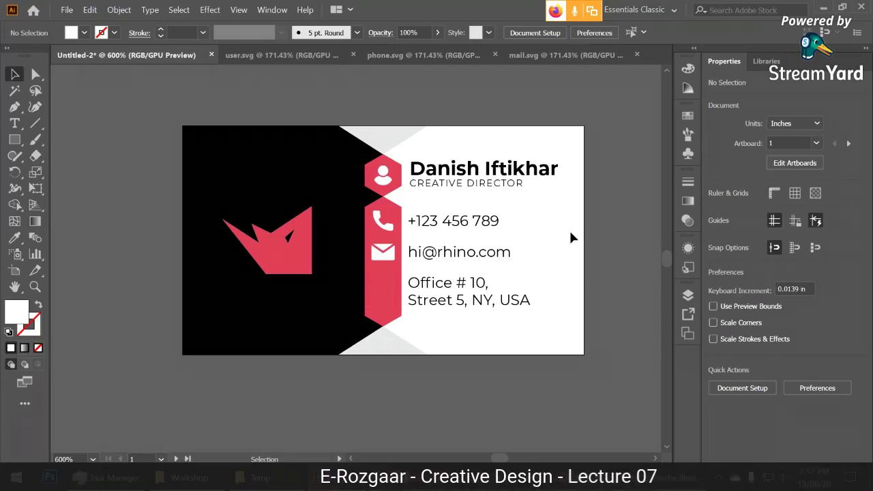
{"action": "left_click", "coordinate": [508, 170]}
{"action": "left_click", "coordinate": [602, 199]}
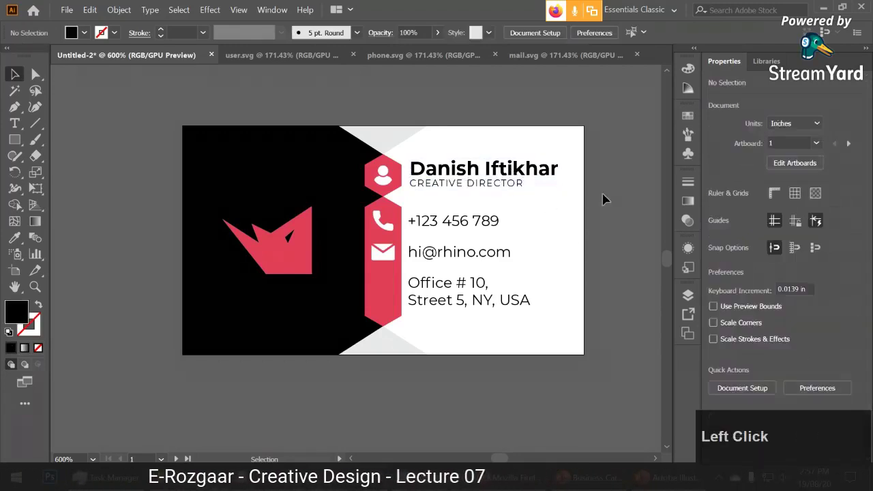
{"action": "left_click", "coordinate": [501, 478]}
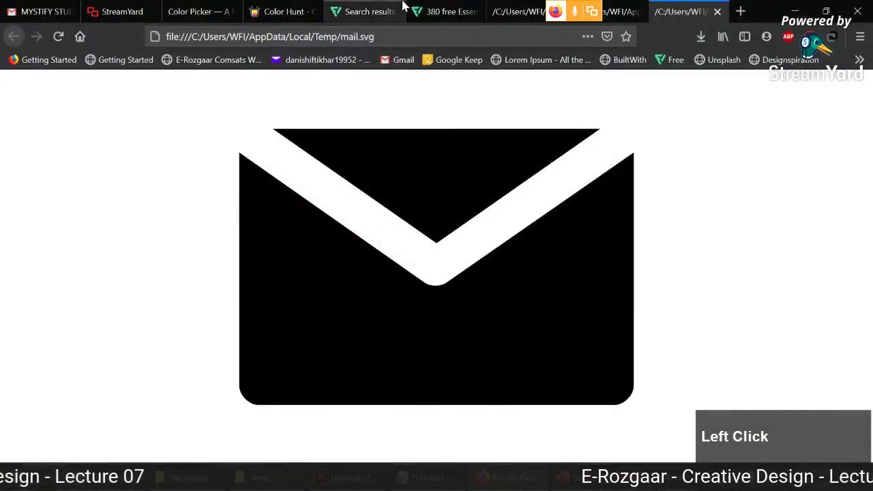
Search Flaticon for 'pin' icons and open the solid black pin icon's page.
{"action": "left_click", "coordinate": [364, 12]}
{"action": "left_click", "coordinate": [447, 12]}
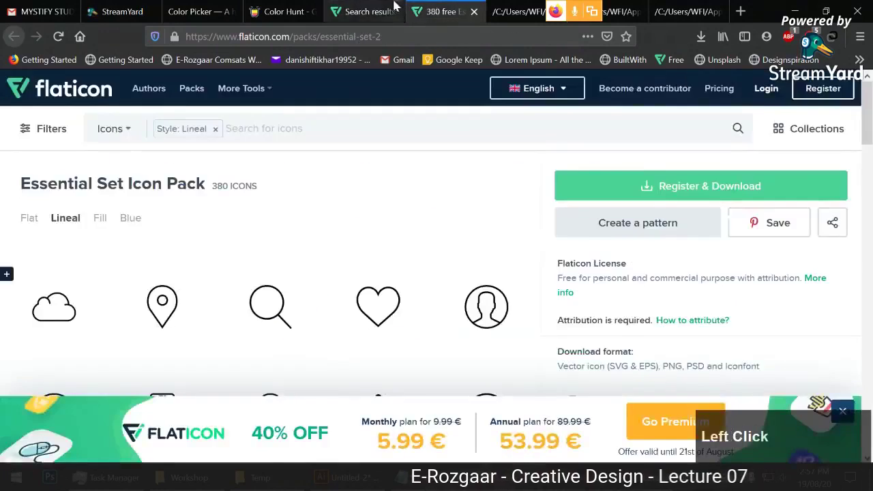
{"action": "left_click", "coordinate": [361, 12]}
{"action": "left_click", "coordinate": [741, 129]}
{"action": "scroll", "coordinate": [382, 112], "scroll_direction": "up", "scroll_amount": 3}
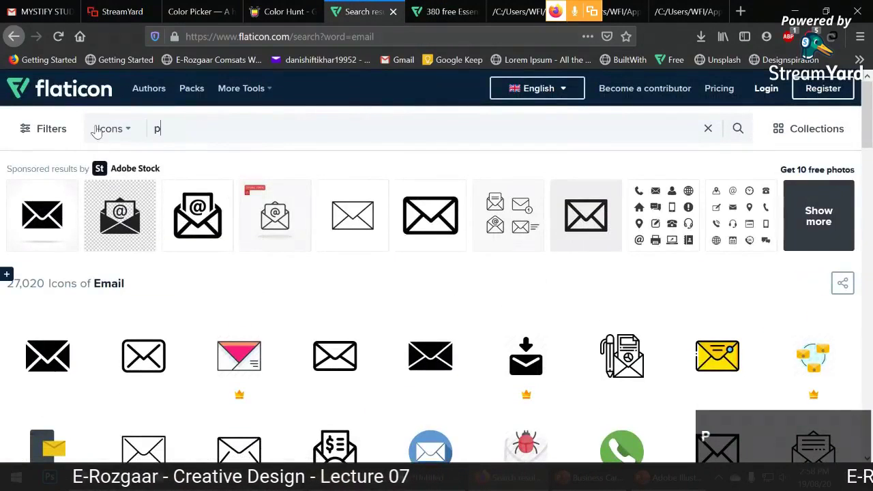
{"action": "key", "text": "Return"}
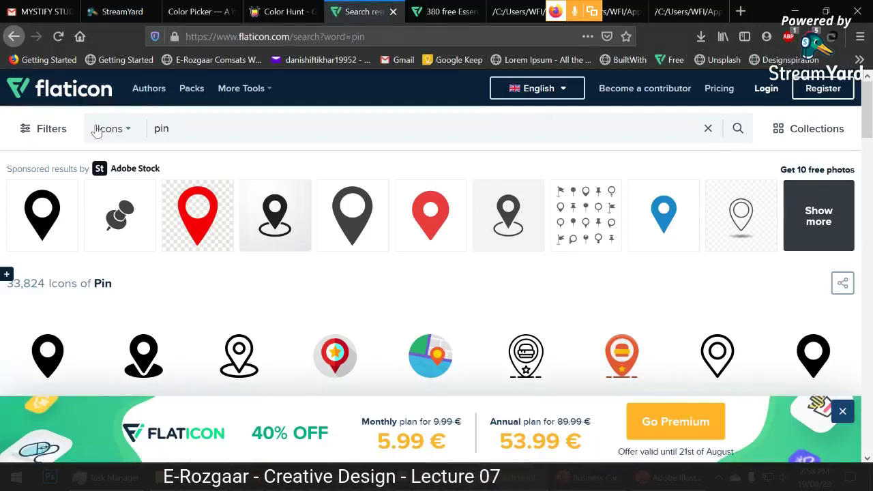
{"action": "left_click", "coordinate": [842, 411]}
{"action": "scroll", "coordinate": [842, 409], "scroll_direction": "down", "scroll_amount": 3}
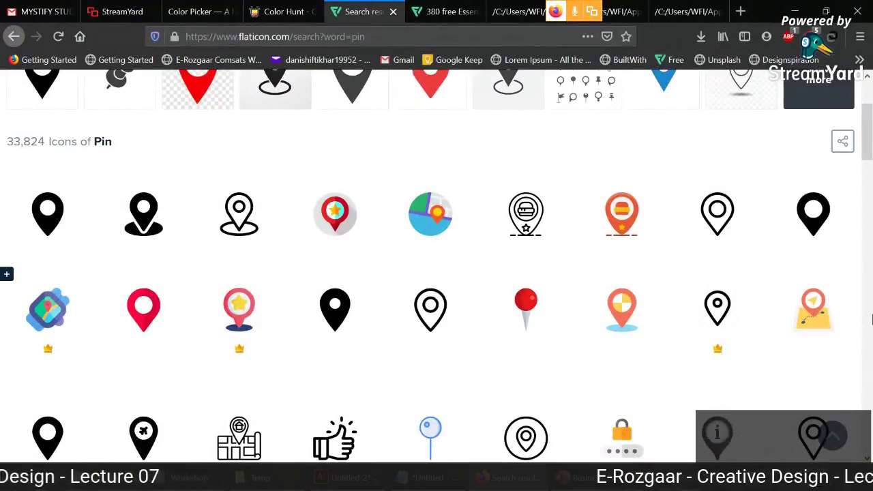
{"action": "scroll", "coordinate": [871, 317], "scroll_direction": "down", "scroll_amount": 6}
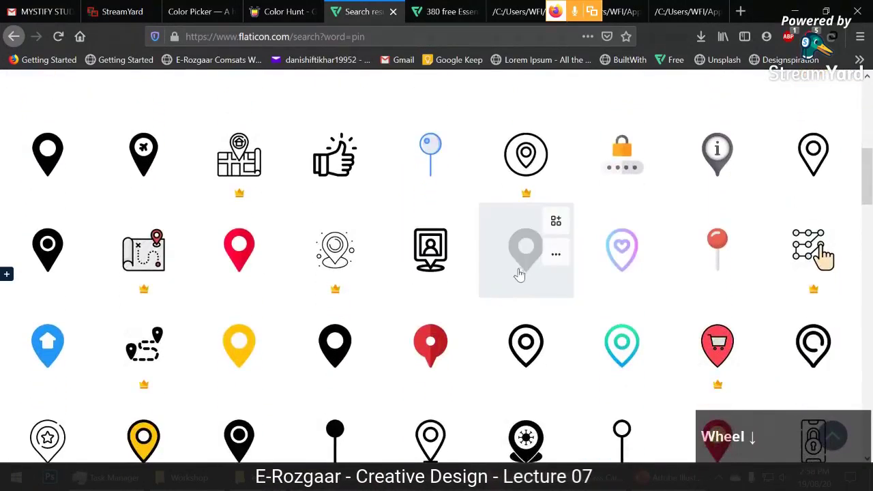
{"action": "left_click", "coordinate": [520, 269]}
Download the pin as a free SVG, pin.svg, and open it in Firefox.
{"action": "left_click", "coordinate": [692, 231]}
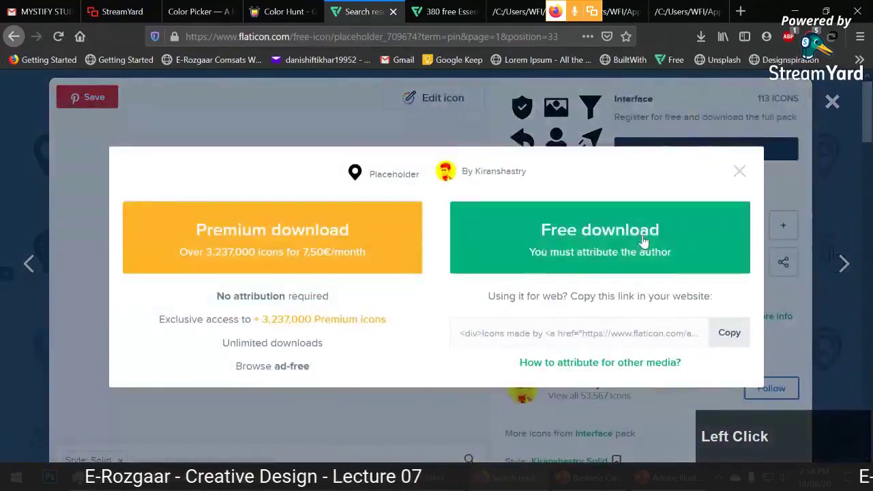
{"action": "left_click", "coordinate": [690, 228]}
{"action": "left_click", "coordinate": [491, 253]}
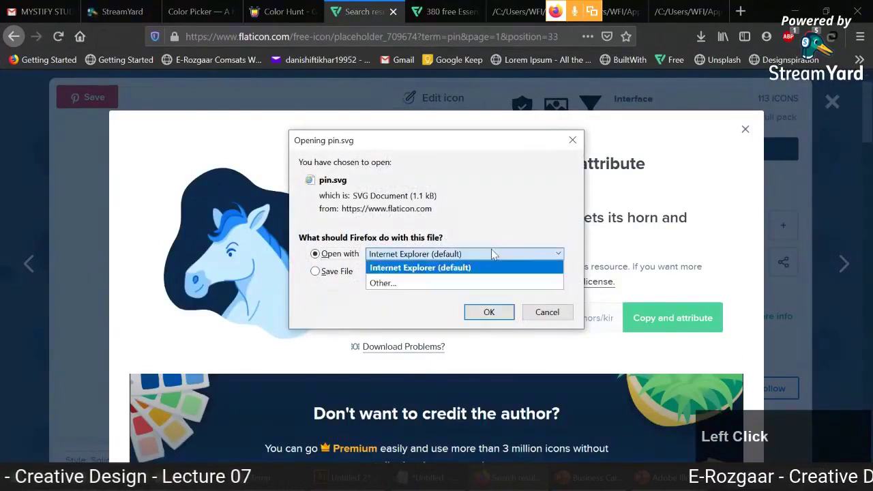
{"action": "left_click", "coordinate": [487, 284]}
{"action": "left_click", "coordinate": [409, 225]}
{"action": "left_click", "coordinate": [509, 334]}
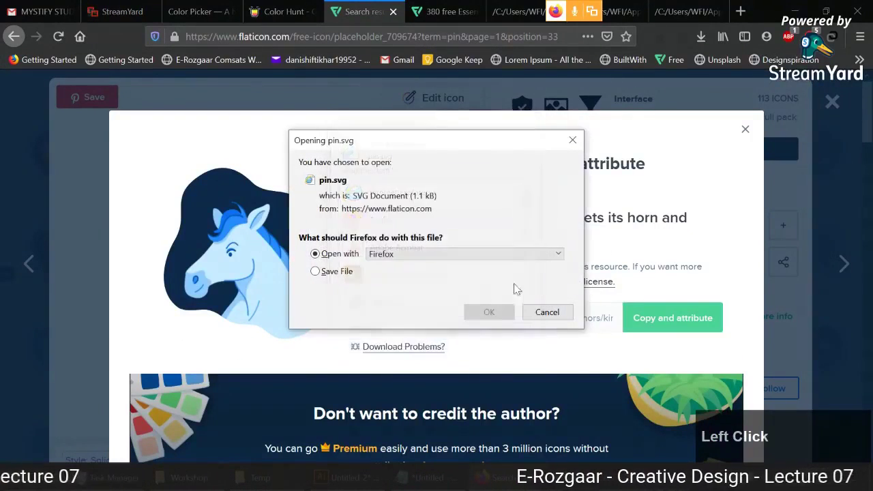
{"action": "left_click", "coordinate": [489, 312]}
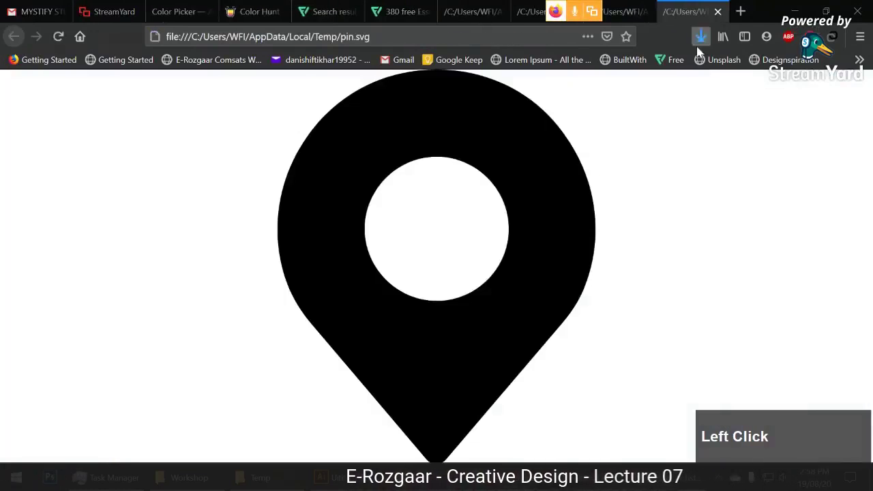
Drag pin.svg from the downloads folder onto Illustrator to open it.
{"action": "left_click", "coordinate": [700, 37]}
{"action": "left_click", "coordinate": [695, 71]}
{"action": "left_click_drag", "start_coordinate": [365, 368], "coordinate": [399, 341]}
{"action": "left_click_drag", "start_coordinate": [584, 42], "coordinate": [586, 49]}
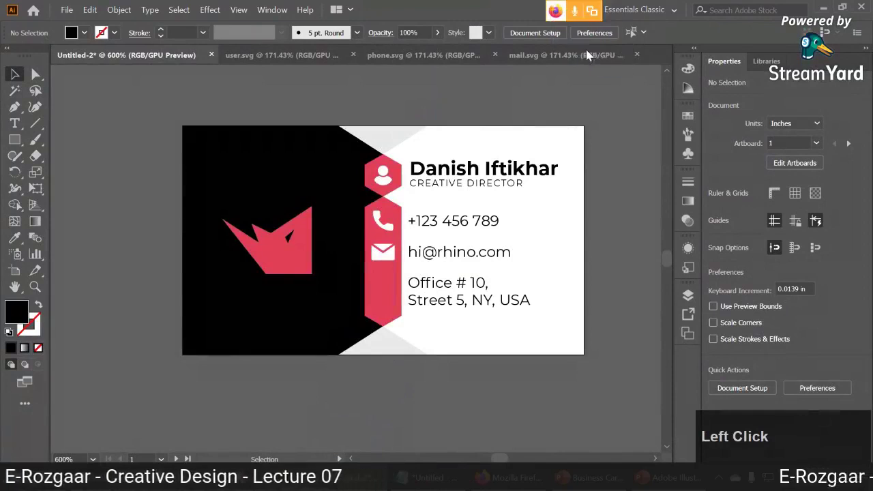
Copy the map pin into the business card and make its fill white.
{"action": "key", "text": "ctrl+c"}
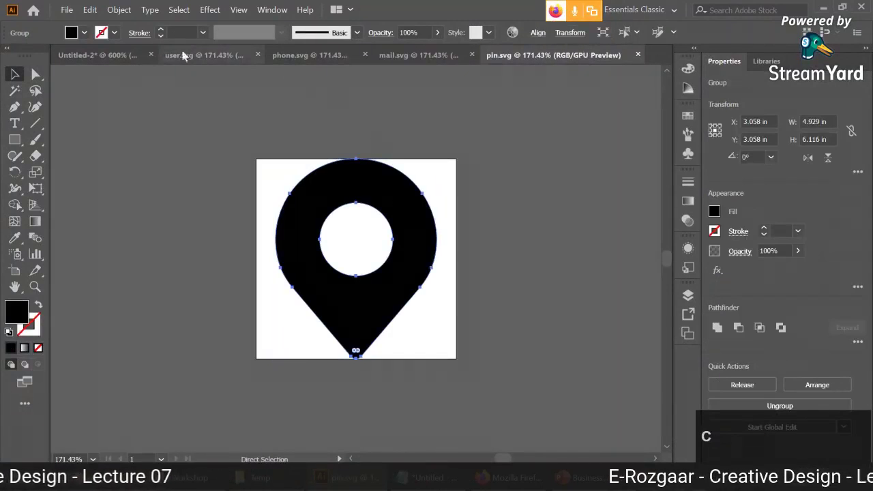
{"action": "left_click", "coordinate": [97, 55]}
{"action": "key", "text": "ctrl+v"}
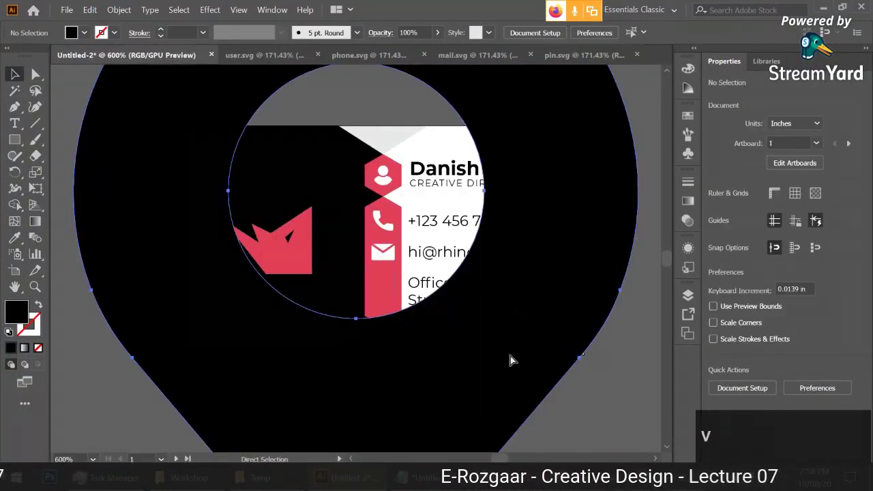
{"action": "scroll", "coordinate": [469, 293], "scroll_direction": "down", "scroll_amount": 2}
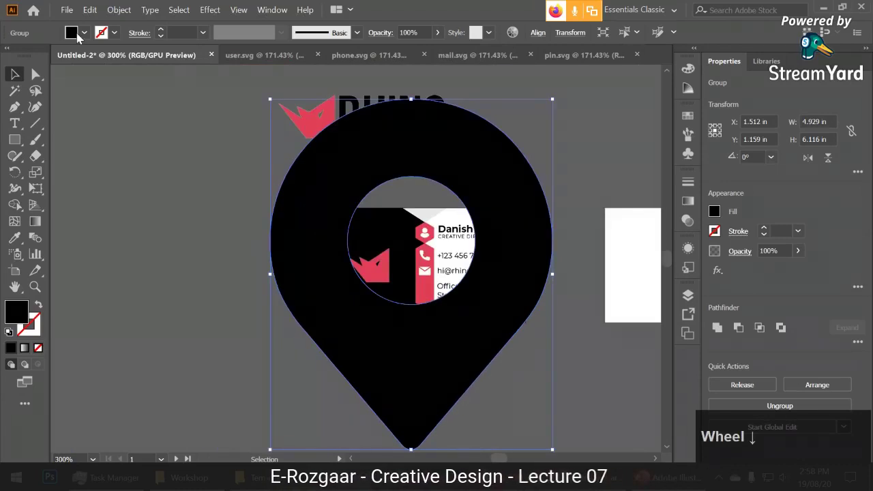
{"action": "left_click", "coordinate": [77, 34]}
{"action": "left_click", "coordinate": [31, 51]}
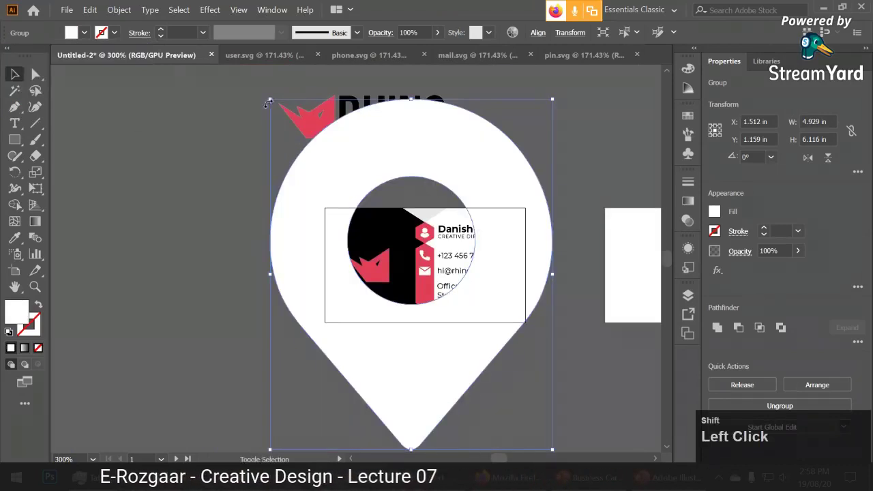
Scale the pin down and line it up beside the office address under the other icons.
{"action": "left_click_drag", "start_coordinate": [271, 100], "coordinate": [544, 440]}
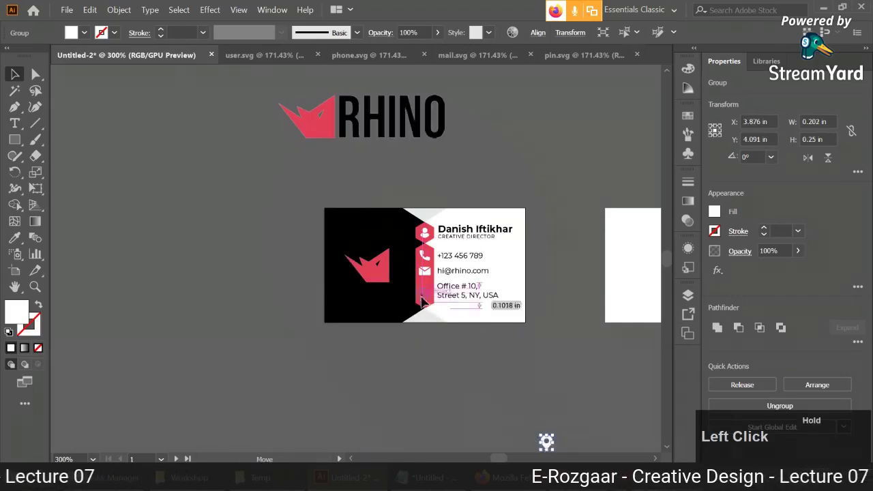
{"action": "left_click_drag", "start_coordinate": [421, 298], "coordinate": [422, 298]}
{"action": "scroll", "coordinate": [423, 297], "scroll_direction": "up", "scroll_amount": 5, "text": "alt"}
{"action": "left_click_drag", "start_coordinate": [443, 231], "coordinate": [425, 253]}
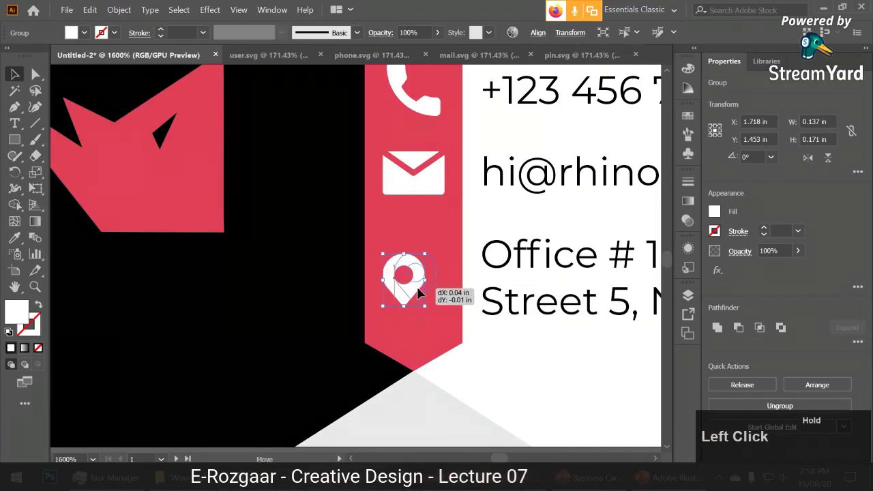
{"action": "left_click_drag", "start_coordinate": [418, 293], "coordinate": [430, 273]}
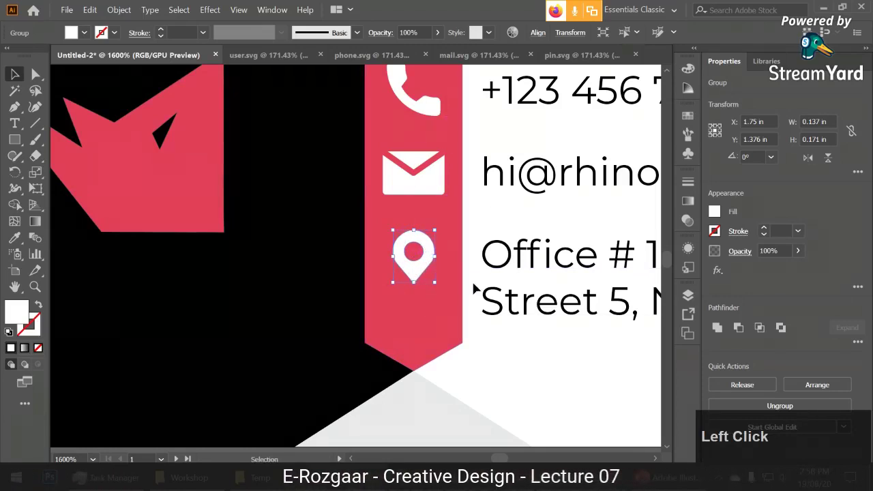
Check the address text, view the whole card, then switch to the PowerPoint reference slide.
{"action": "left_click", "coordinate": [491, 303]}
{"action": "scroll", "coordinate": [486, 280], "scroll_direction": "down", "scroll_amount": 1}
{"action": "left_click", "coordinate": [520, 328]}
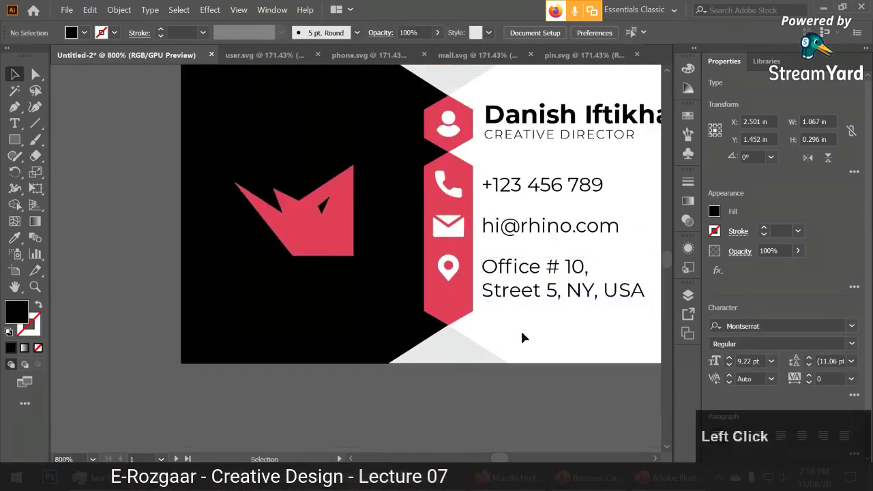
{"action": "scroll", "coordinate": [527, 327], "scroll_direction": "down", "scroll_amount": 2}
{"action": "left_click_drag", "start_coordinate": [527, 327], "coordinate": [466, 331]}
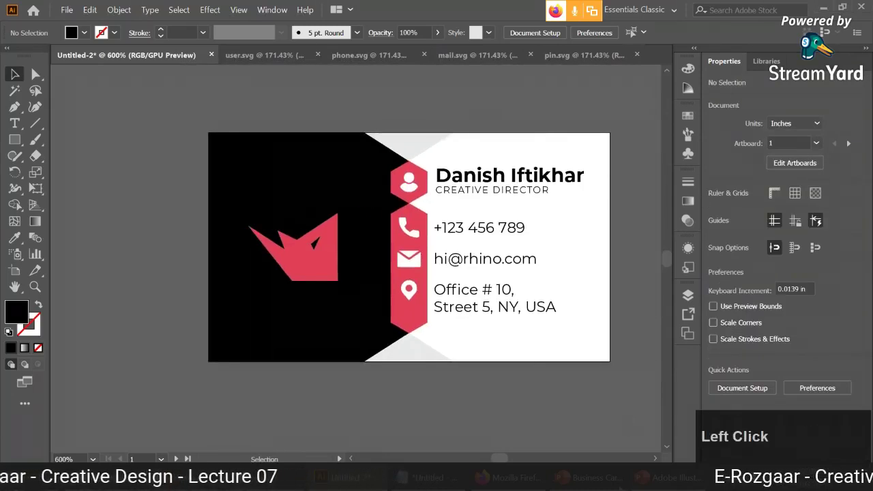
{"action": "key", "text": "alt+Tab"}
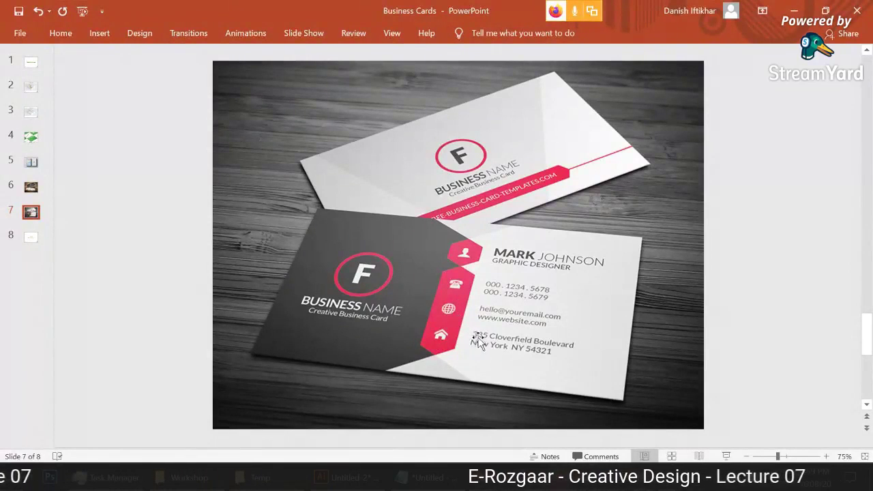
Return from the PowerPoint reference slide to the Illustrator business card via the taskbar.
{"action": "left_click", "coordinate": [321, 477]}
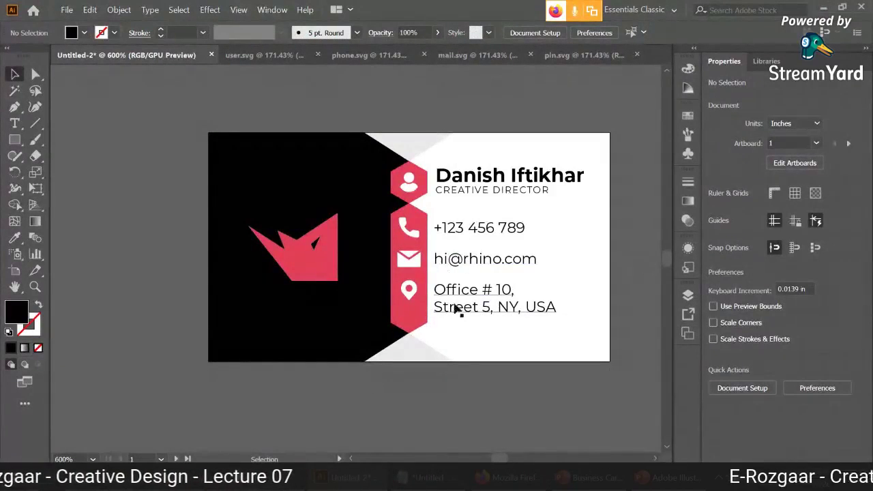
Nudge the location-pin icon lower and move the mail icon together with its email text.
{"action": "scroll", "coordinate": [471, 298], "scroll_direction": "up", "scroll_amount": 2}
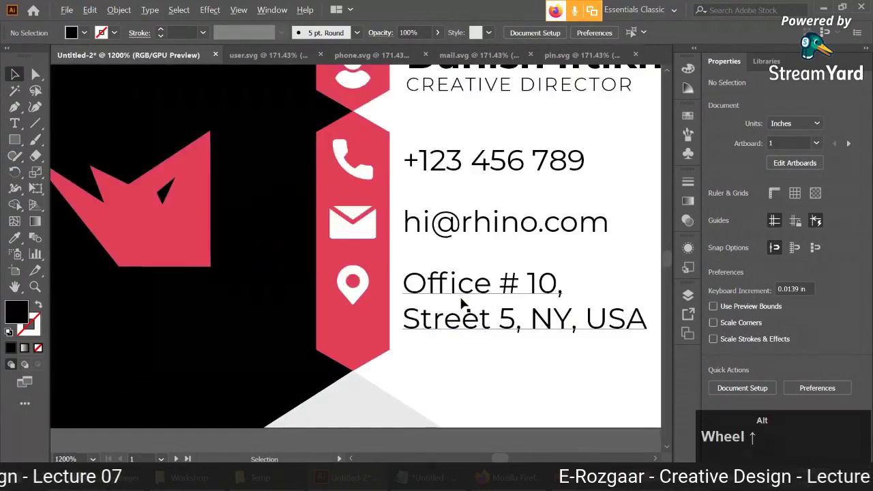
{"action": "scroll", "coordinate": [464, 306], "scroll_direction": "down", "scroll_amount": 1}
{"action": "left_click", "coordinate": [387, 294]}
{"action": "left_click_drag", "start_coordinate": [387, 295], "coordinate": [388, 313]}
{"action": "left_click", "coordinate": [487, 320]}
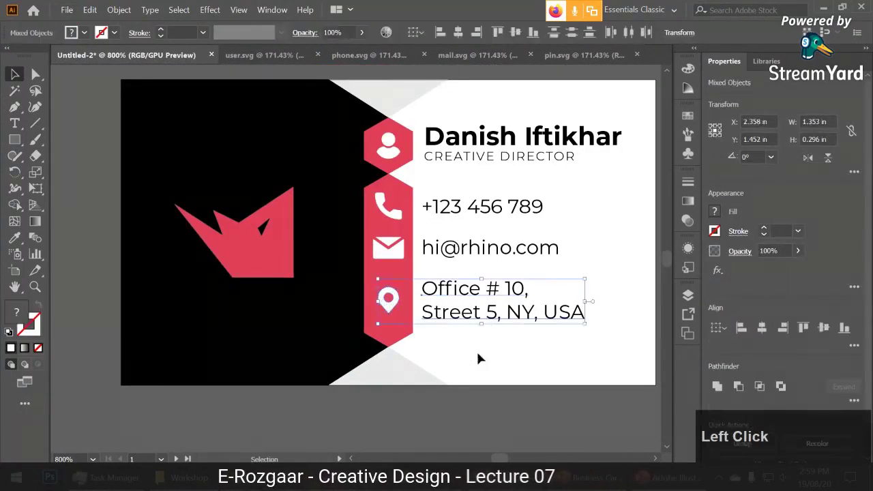
{"action": "left_click", "coordinate": [491, 349]}
{"action": "left_click", "coordinate": [394, 265]}
{"action": "left_click", "coordinate": [443, 249], "text": "shift"}
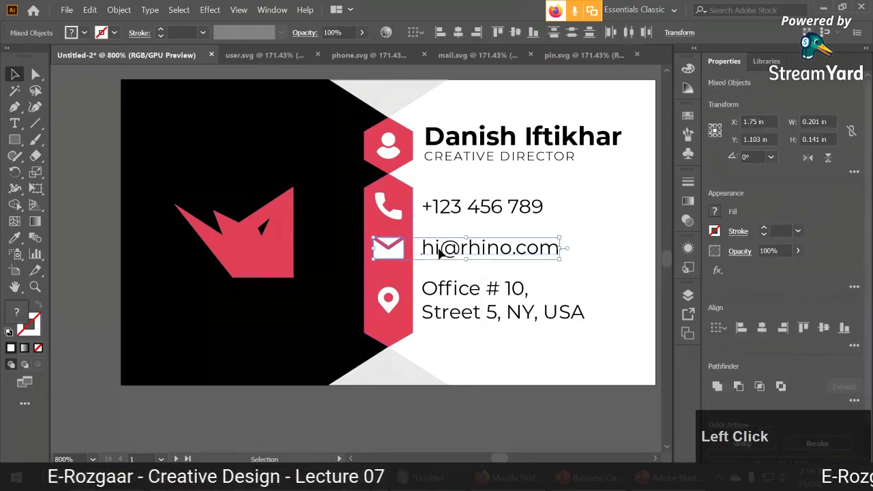
{"action": "left_click_drag", "start_coordinate": [443, 249], "coordinate": [437, 253]}
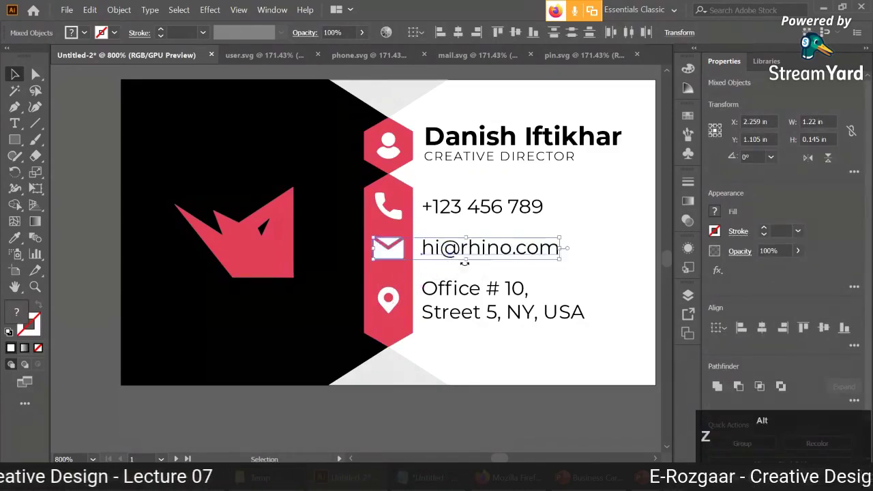
Shift the mail icon and email text slightly down, then undo those moves.
{"action": "scroll", "coordinate": [450, 258], "scroll_direction": "up", "scroll_amount": 3}
{"action": "left_click_drag", "start_coordinate": [272, 236], "coordinate": [272, 246]}
{"action": "scroll", "coordinate": [307, 247], "scroll_direction": "down", "scroll_amount": 4}
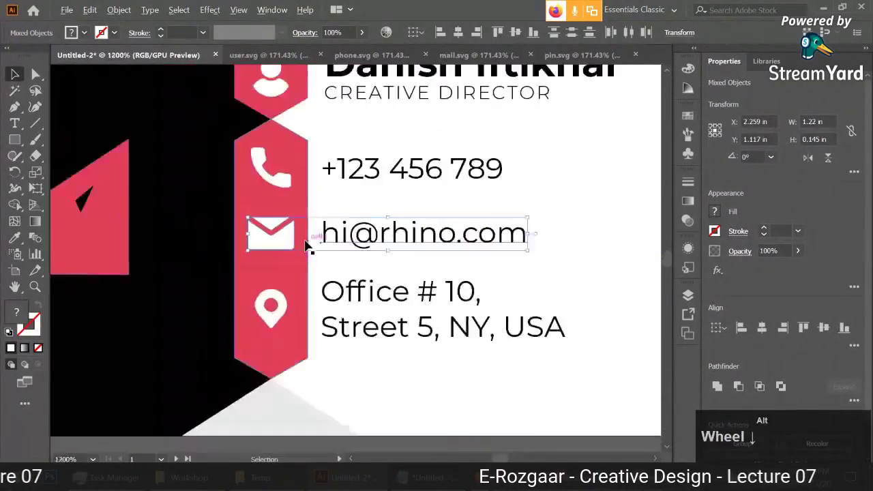
{"action": "left_click", "coordinate": [424, 341]}
{"action": "scroll", "coordinate": [460, 338], "scroll_direction": "down", "scroll_amount": 1}
{"action": "scroll", "coordinate": [460, 338], "scroll_direction": "up", "scroll_amount": 1}
{"action": "left_click", "coordinate": [382, 296]}
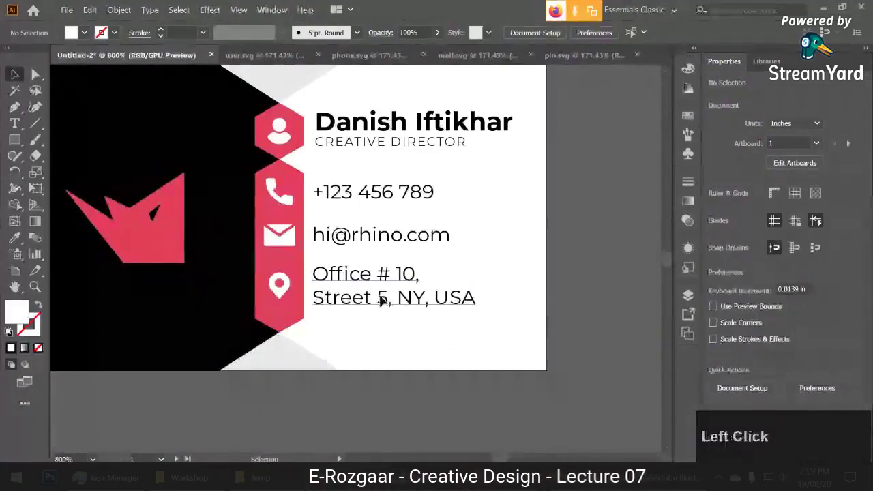
{"action": "key", "text": "ctrl+z"}
{"action": "key", "text": "ctrl+z"}
{"action": "left_click", "coordinate": [354, 306]}
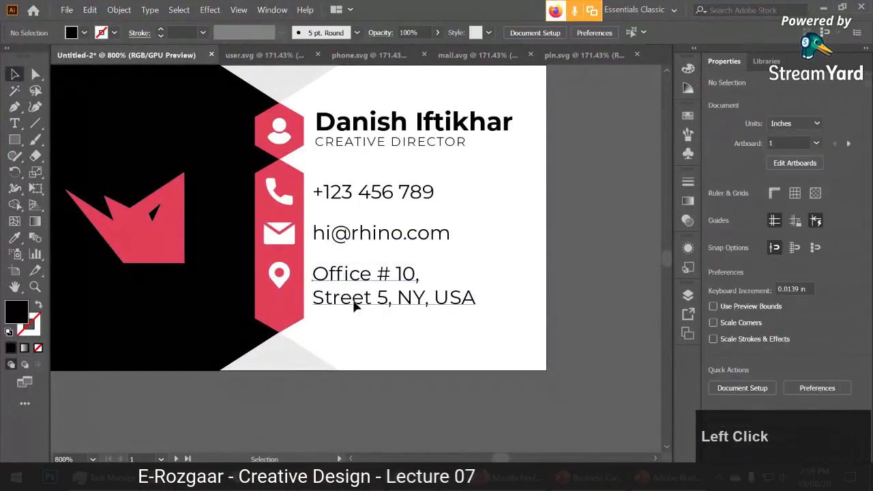
{"action": "left_click", "coordinate": [361, 293]}
{"action": "left_click", "coordinate": [373, 340]}
Shrink the mail icon slightly around its centre.
{"action": "scroll", "coordinate": [393, 343], "scroll_direction": "down", "scroll_amount": 1}
{"action": "left_click", "coordinate": [395, 350]}
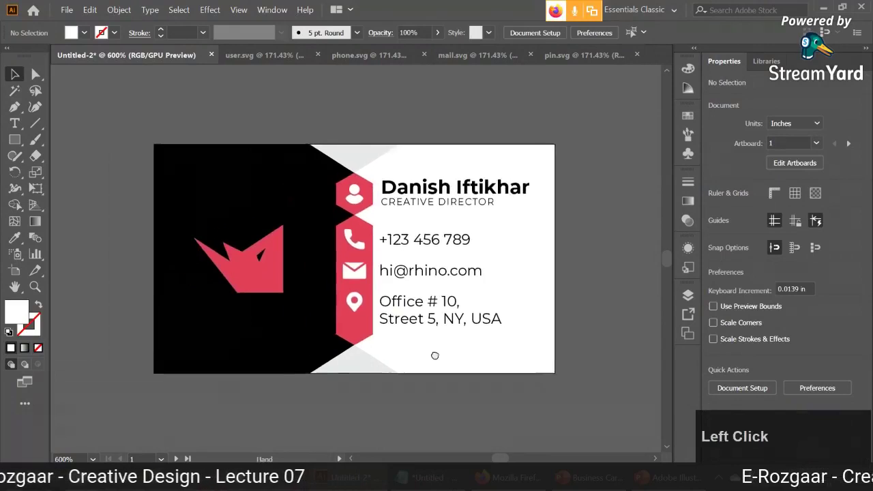
{"action": "left_click", "coordinate": [364, 273]}
{"action": "left_click", "coordinate": [372, 252], "text": "shift"}
{"action": "scroll", "coordinate": [371, 253], "scroll_direction": "up", "scroll_amount": 4}
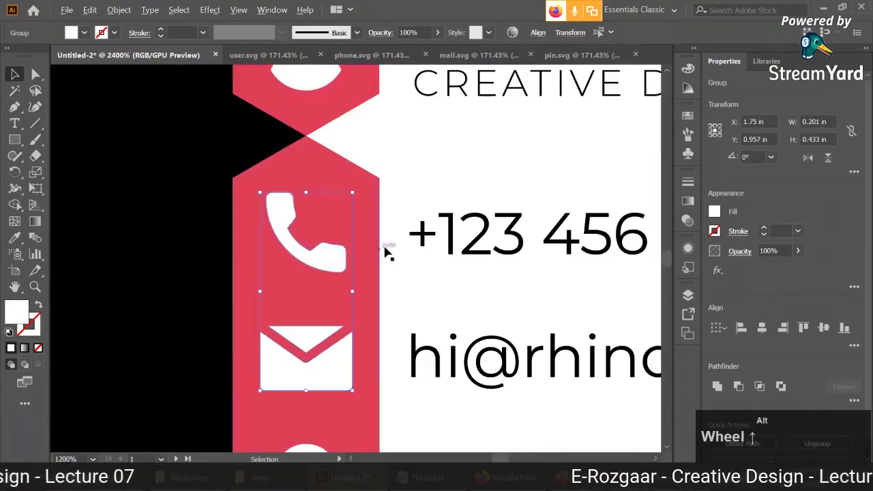
{"action": "left_click", "coordinate": [434, 282]}
{"action": "left_click", "coordinate": [328, 265]}
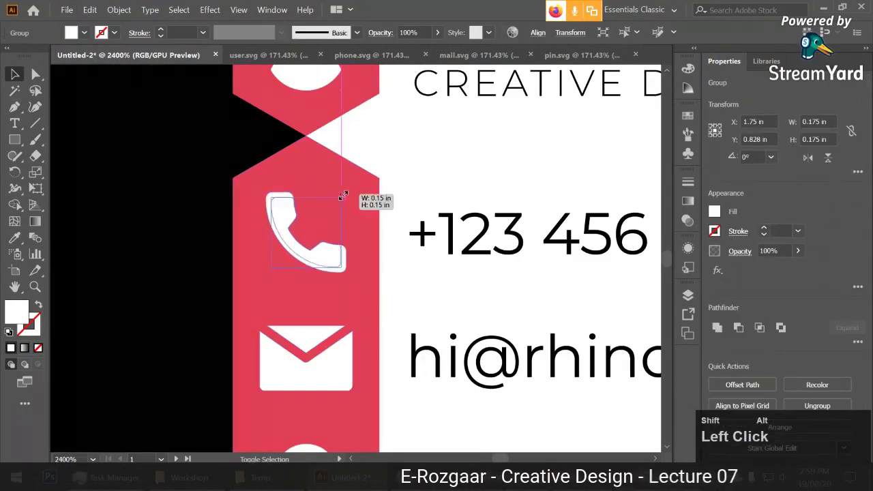
{"action": "left_click", "coordinate": [335, 346]}
{"action": "left_click_drag", "start_coordinate": [351, 328], "coordinate": [341, 334]}
Shrink the location-pin icon slightly around its centre.
{"action": "scroll", "coordinate": [332, 372], "scroll_direction": "down", "scroll_amount": 4}
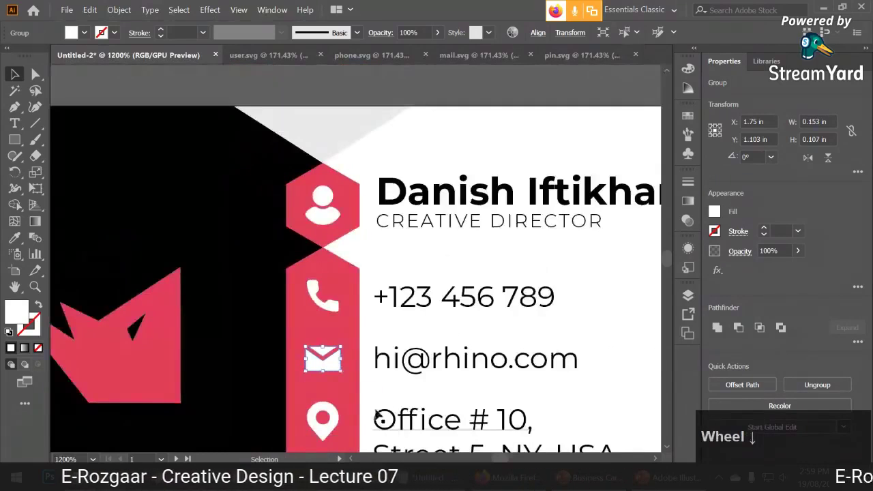
{"action": "scroll", "coordinate": [345, 421], "scroll_direction": "up", "scroll_amount": 2}
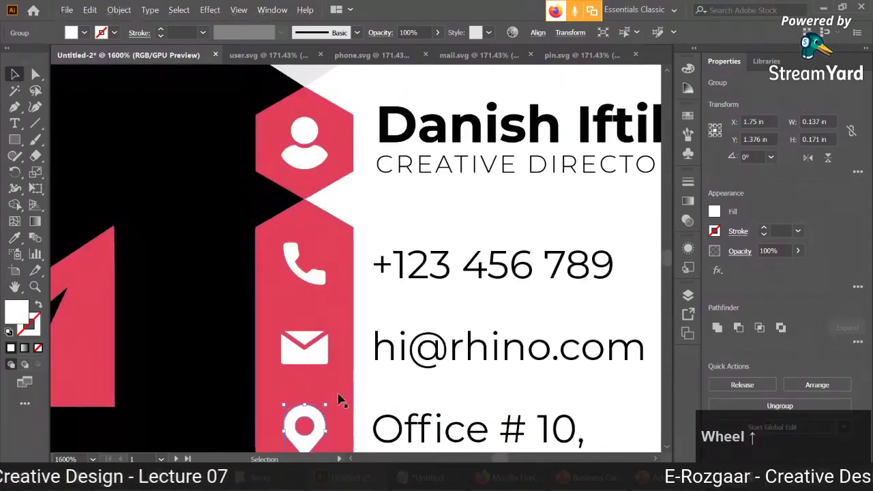
{"action": "scroll", "coordinate": [341, 399], "scroll_direction": "down", "scroll_amount": 3}
{"action": "left_click", "coordinate": [350, 258]}
{"action": "left_click_drag", "start_coordinate": [349, 258], "coordinate": [343, 264]}
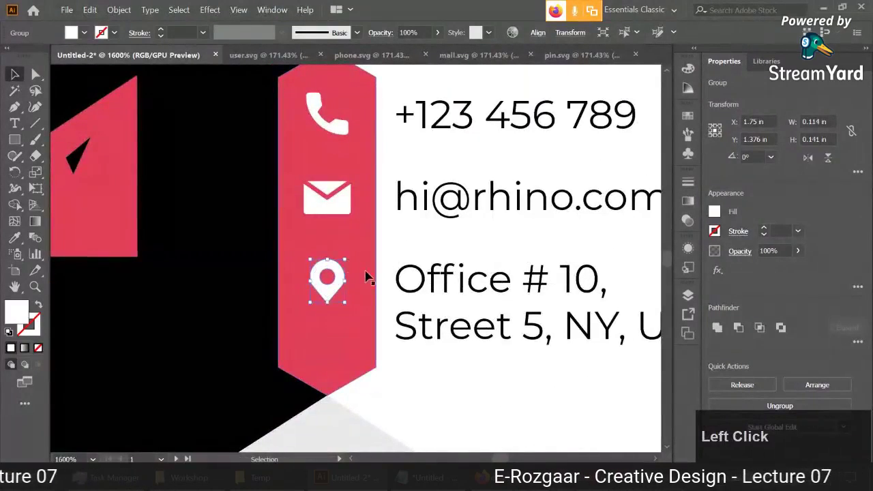
Shrink the user icon slightly around its centre.
{"action": "scroll", "coordinate": [371, 276], "scroll_direction": "down", "scroll_amount": 2}
{"action": "left_click", "coordinate": [564, 207]}
{"action": "left_click_drag", "start_coordinate": [564, 207], "coordinate": [594, 246]}
{"action": "left_click", "coordinate": [373, 189]}
{"action": "scroll", "coordinate": [373, 190], "scroll_direction": "up", "scroll_amount": 4}
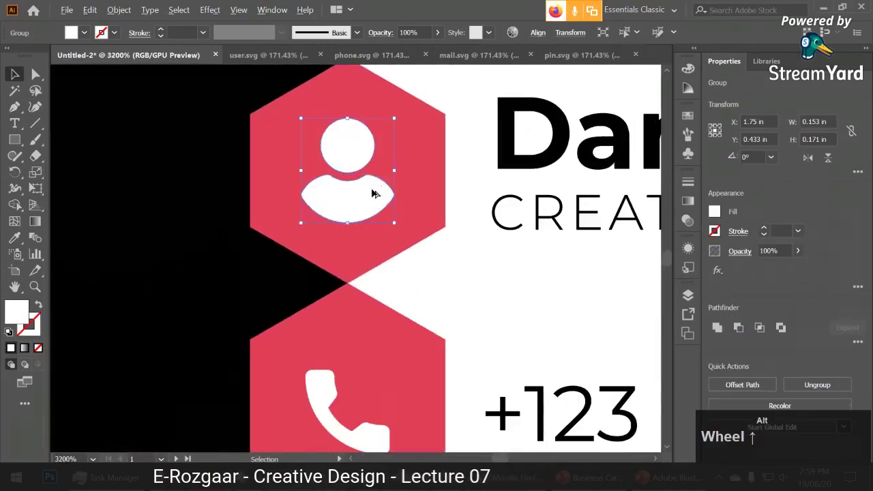
{"action": "left_click_drag", "start_coordinate": [394, 120], "coordinate": [386, 128]}
{"action": "scroll", "coordinate": [395, 143], "scroll_direction": "down", "scroll_amount": 4}
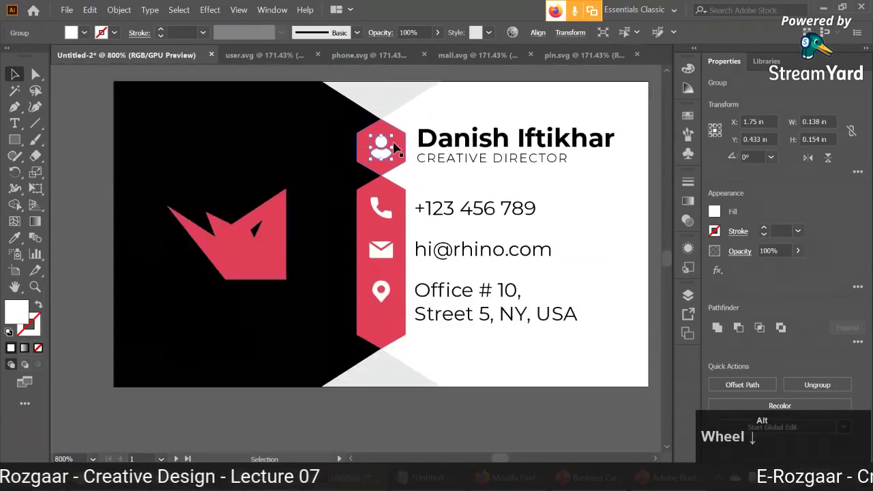
Centre the whole card in view and bring up the PowerPoint reference slide.
{"action": "left_click", "coordinate": [519, 336]}
{"action": "left_click_drag", "start_coordinate": [565, 315], "coordinate": [559, 325]}
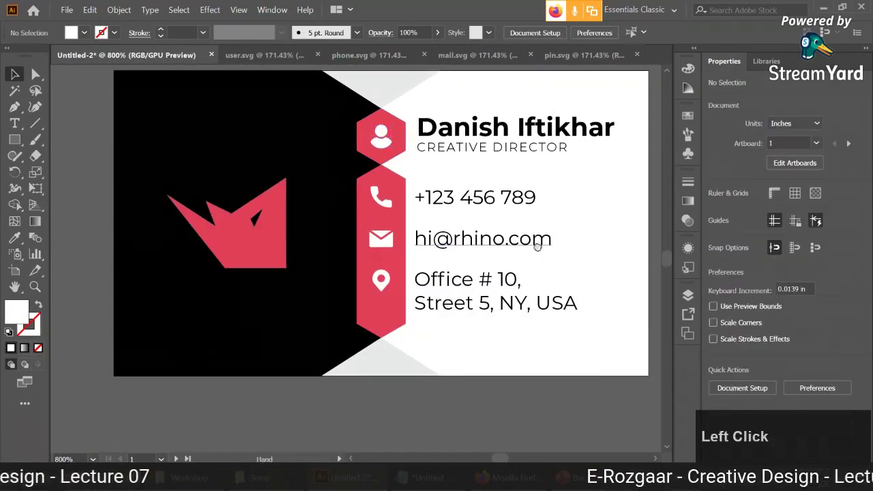
{"action": "left_click_drag", "start_coordinate": [538, 239], "coordinate": [518, 286]}
{"action": "scroll", "coordinate": [594, 275], "scroll_direction": "down", "scroll_amount": 1}
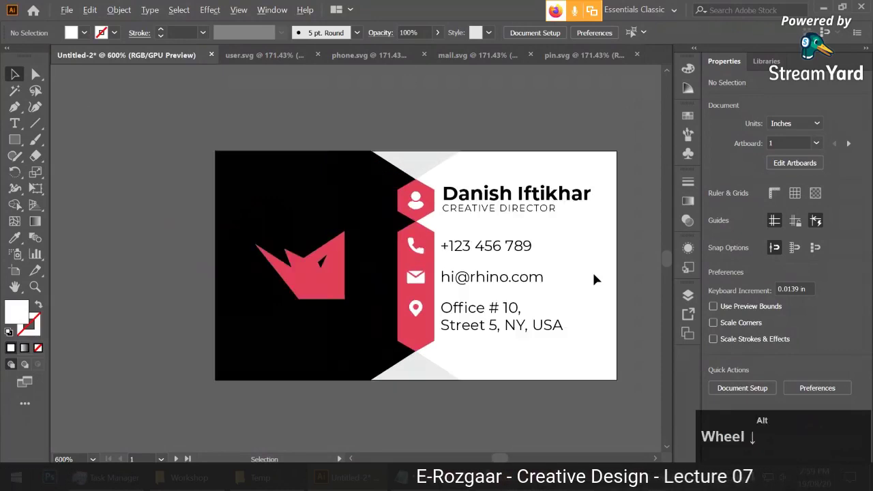
{"action": "left_click_drag", "start_coordinate": [609, 274], "coordinate": [574, 268]}
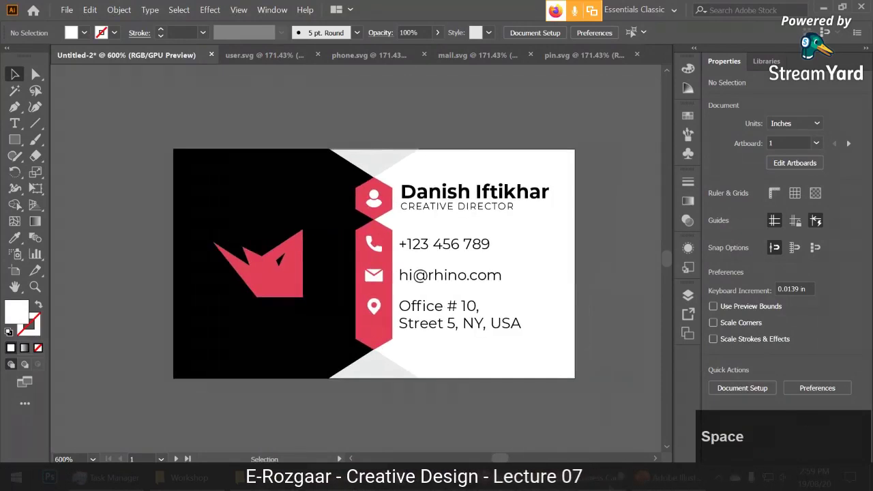
{"action": "left_click", "coordinate": [583, 478]}
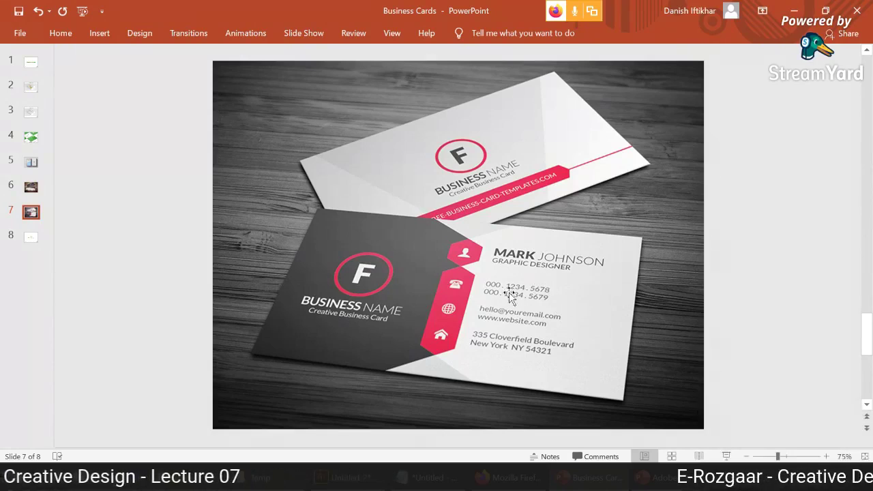
Return from the PowerPoint reference slide to the Illustrator business card.
{"action": "left_click", "coordinate": [344, 477]}
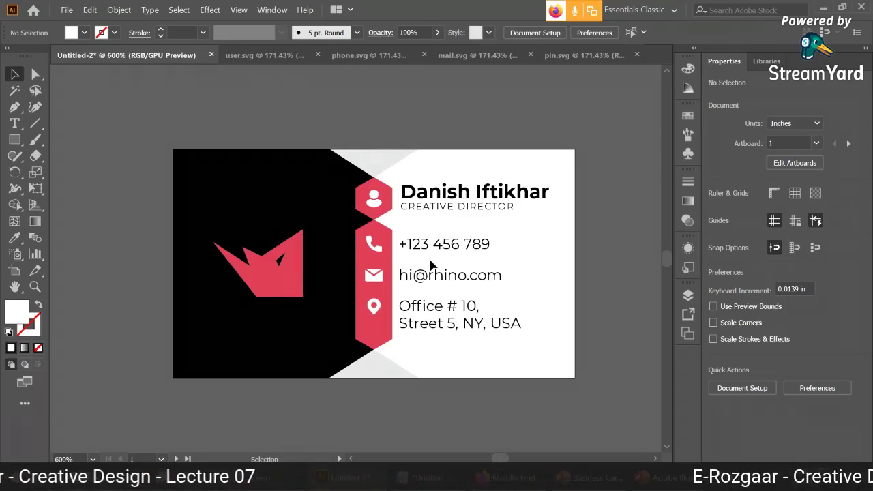
Compare the phone and mail icon sizes by selecting each in turn.
{"action": "scroll", "coordinate": [430, 264], "scroll_direction": "up", "scroll_amount": 4}
{"action": "left_click", "coordinate": [380, 312]}
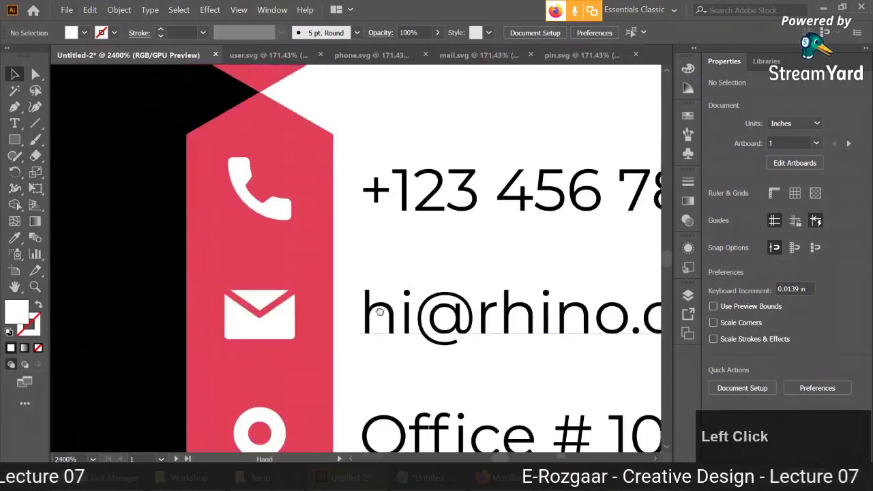
{"action": "left_click_drag", "start_coordinate": [380, 311], "coordinate": [462, 268]}
{"action": "left_click", "coordinate": [388, 195]}
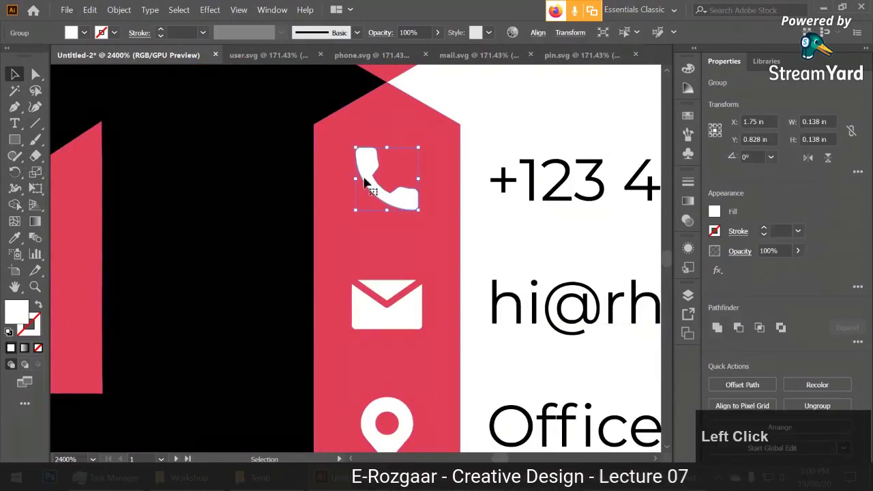
{"action": "left_click", "coordinate": [384, 293]}
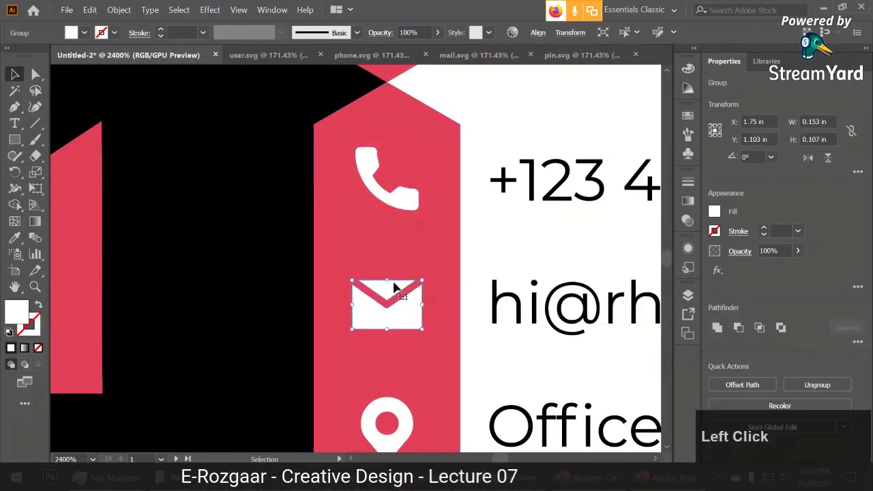
{"action": "left_click", "coordinate": [379, 170]}
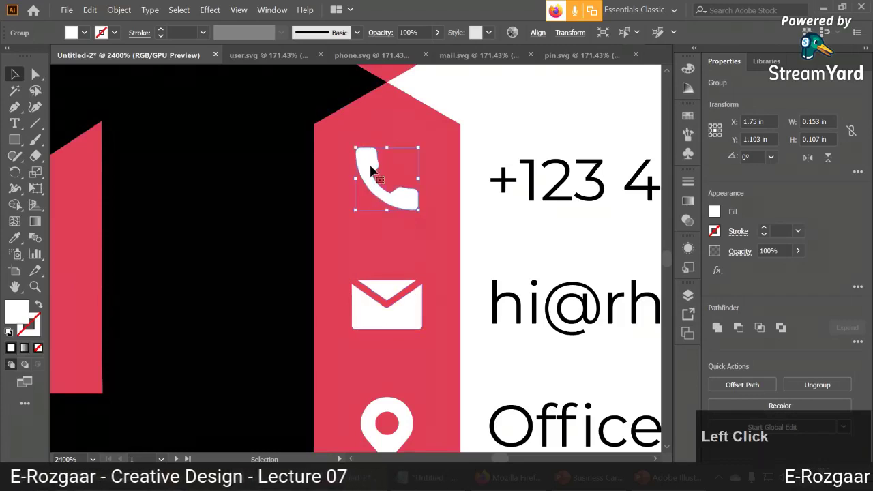
{"action": "left_click", "coordinate": [396, 293]}
{"action": "scroll", "coordinate": [446, 316], "scroll_direction": "down", "scroll_amount": 1}
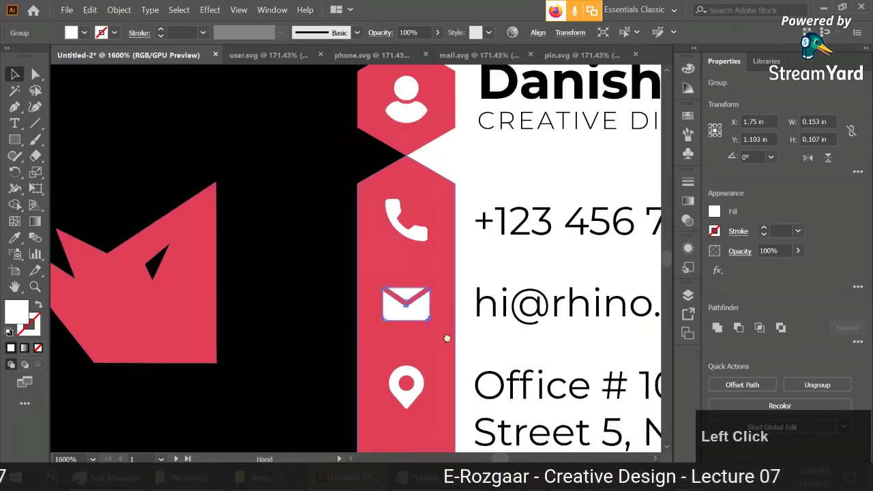
{"action": "left_click_drag", "start_coordinate": [446, 317], "coordinate": [433, 242]}
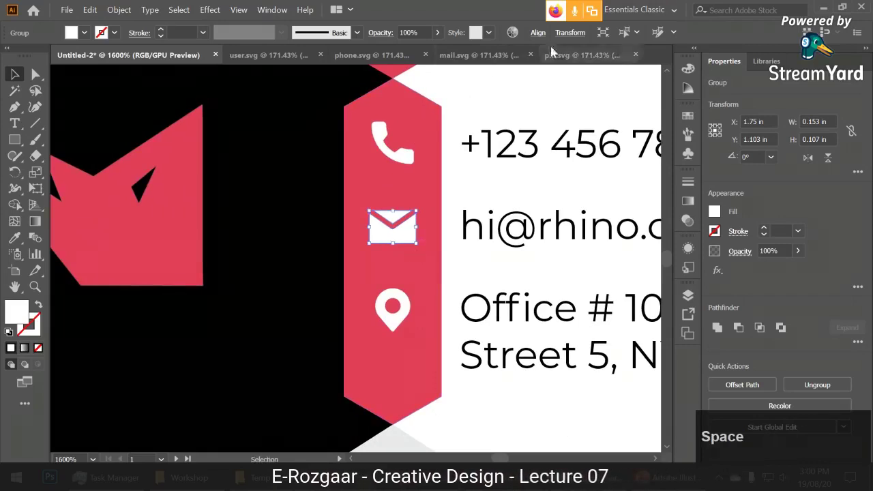
Check the mail icon's position and size settings and the pin icon group, then deselect.
{"action": "left_click", "coordinate": [571, 33]}
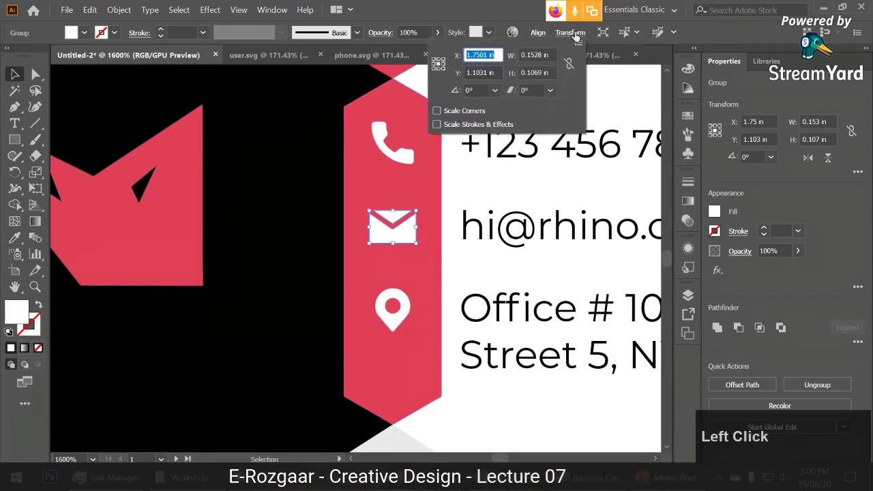
{"action": "left_click", "coordinate": [490, 193]}
{"action": "left_click", "coordinate": [491, 224]}
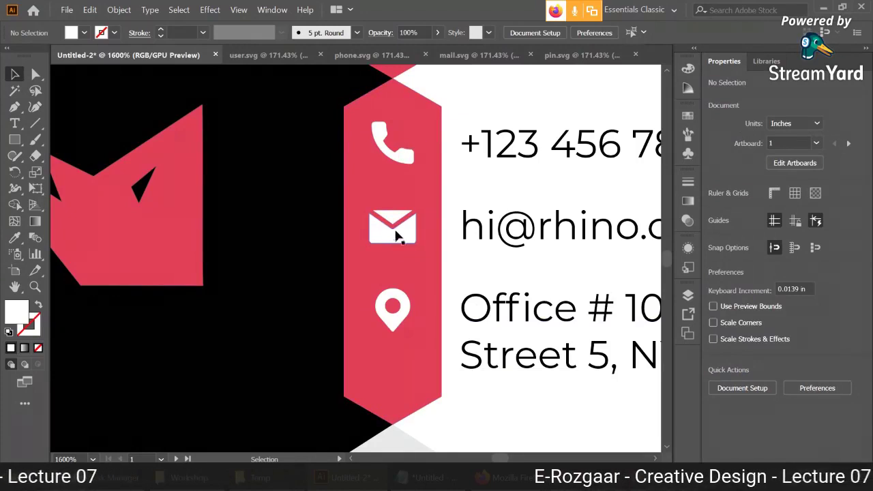
{"action": "left_click", "coordinate": [402, 151]}
{"action": "left_click", "coordinate": [393, 235]}
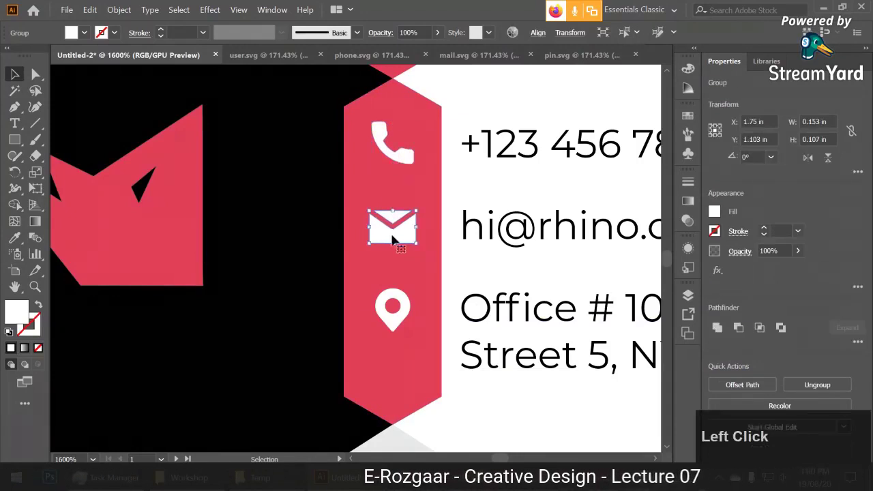
{"action": "left_click", "coordinate": [394, 305]}
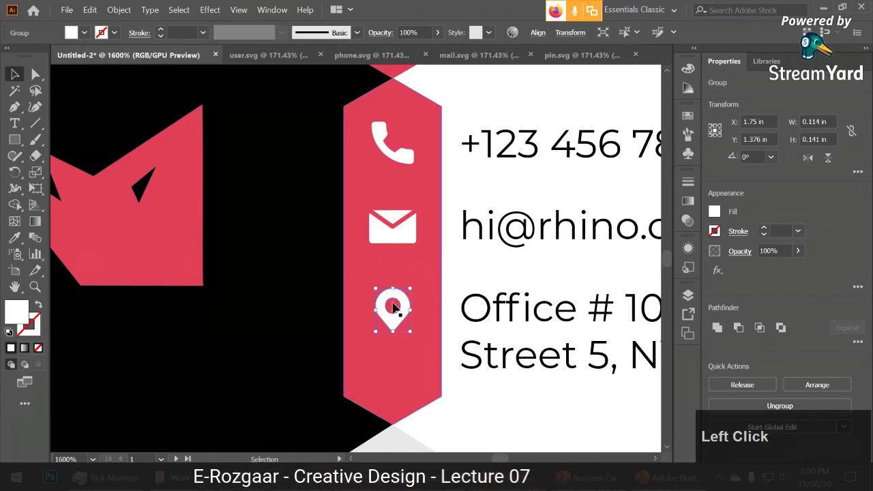
{"action": "left_click", "coordinate": [500, 405]}
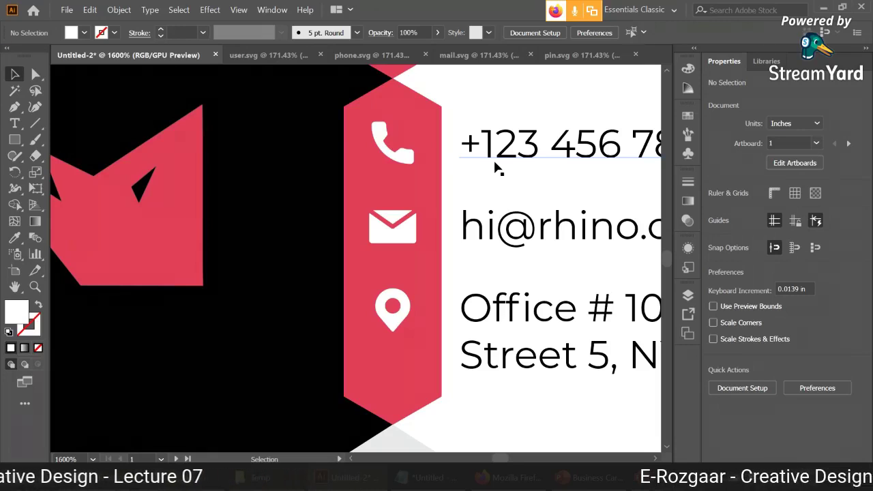
{"action": "key", "text": "alt"}
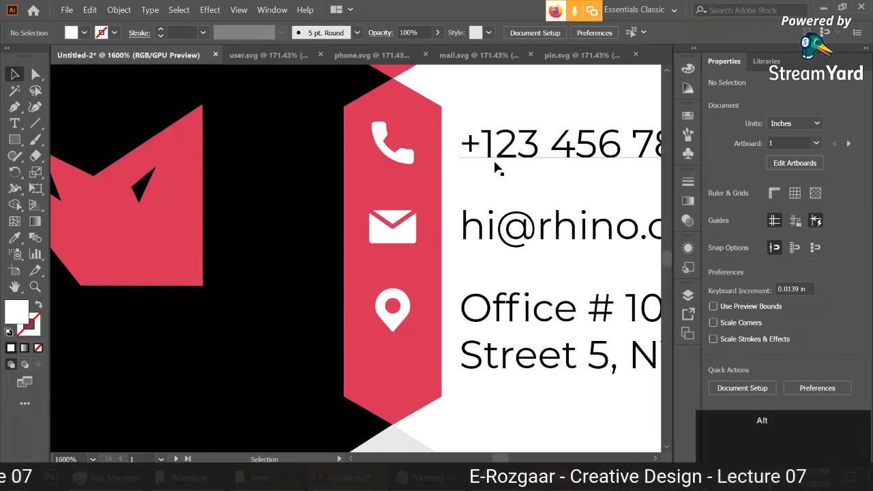
{"action": "scroll", "coordinate": [496, 169], "scroll_direction": "down", "scroll_amount": 3}
{"action": "left_click_drag", "start_coordinate": [435, 165], "coordinate": [357, 273]}
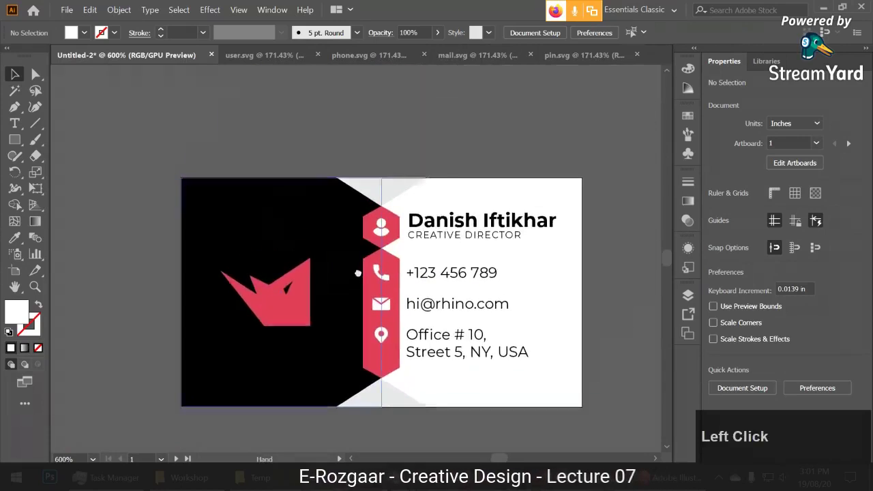
{"action": "key", "text": "space"}
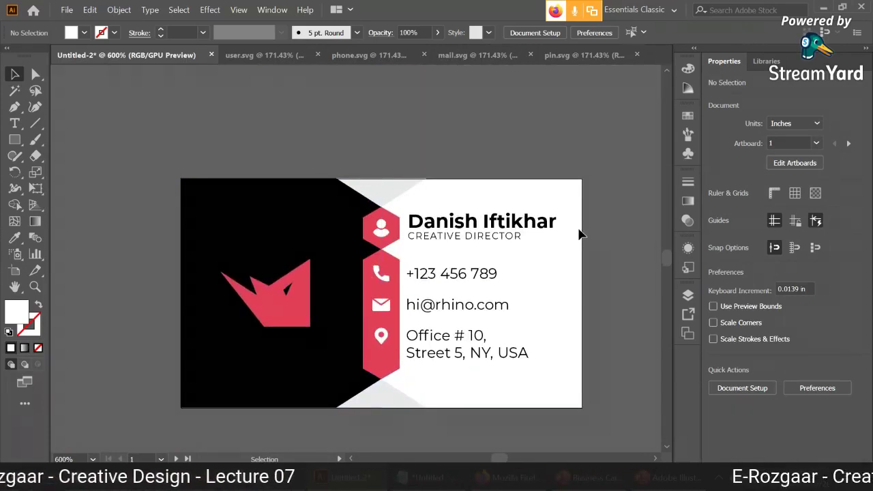
{"action": "left_click_drag", "start_coordinate": [578, 235], "coordinate": [575, 191]}
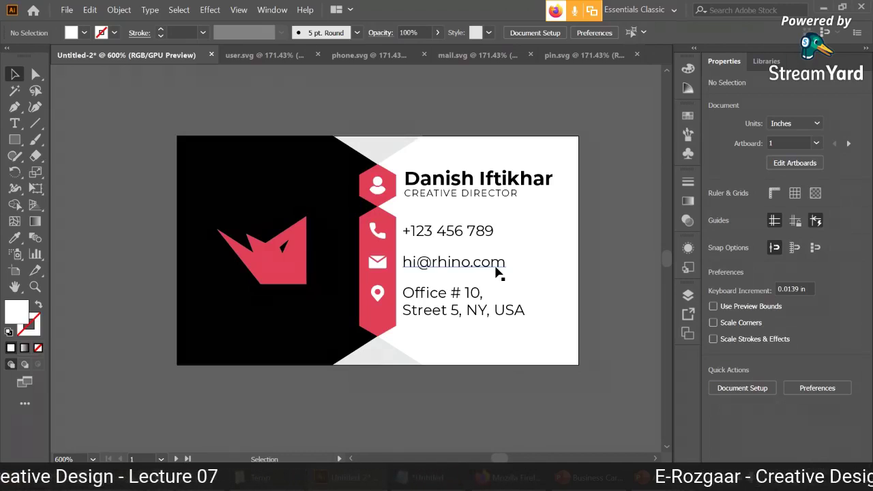
{"action": "left_click", "coordinate": [443, 259]}
{"action": "left_click_drag", "start_coordinate": [116, 132], "coordinate": [591, 382]}
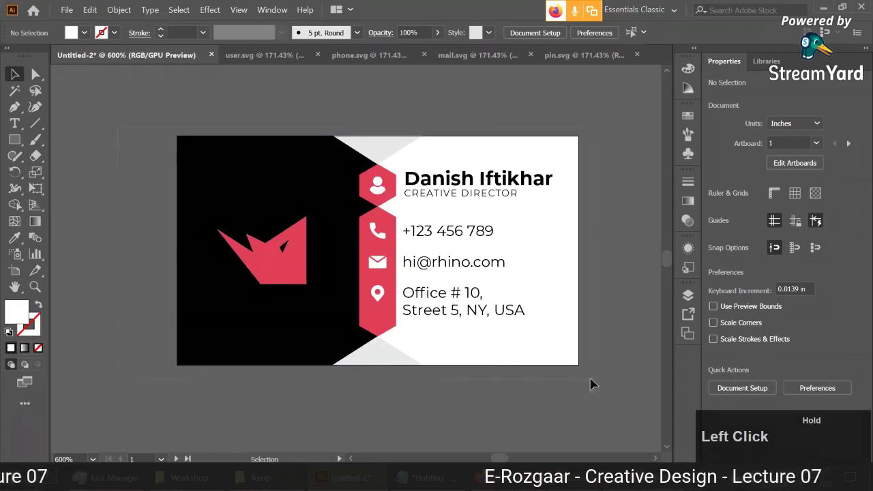
{"action": "left_click", "coordinate": [584, 274]}
{"action": "left_click_drag", "start_coordinate": [591, 273], "coordinate": [559, 292]}
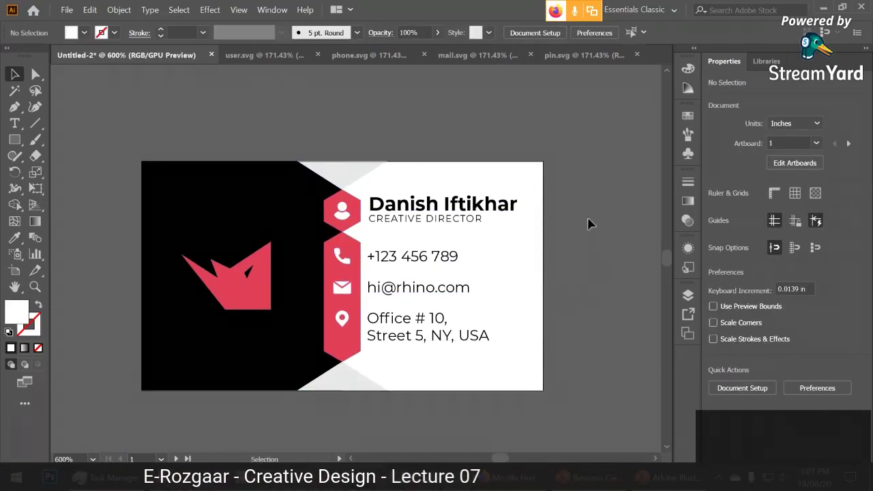
{"action": "left_click_drag", "start_coordinate": [574, 212], "coordinate": [447, 279]}
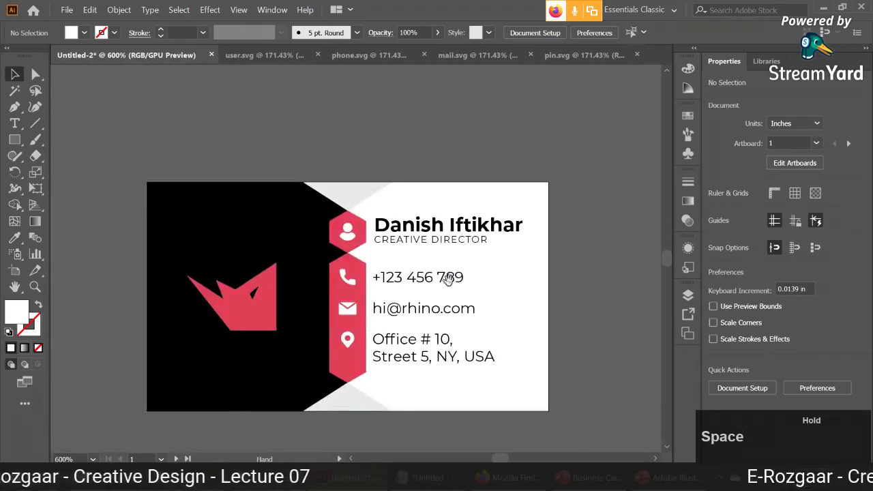
{"action": "scroll", "coordinate": [403, 312], "scroll_direction": "down", "scroll_amount": 1}
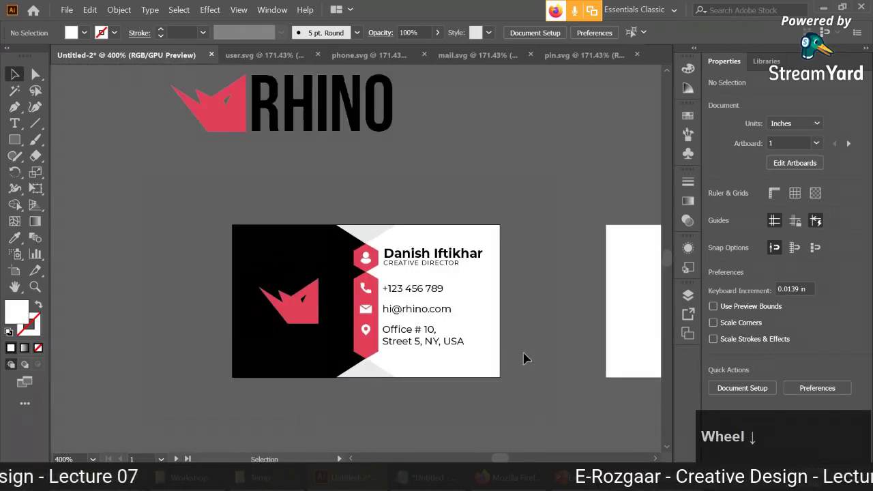
{"action": "left_click_drag", "start_coordinate": [523, 358], "coordinate": [525, 331]}
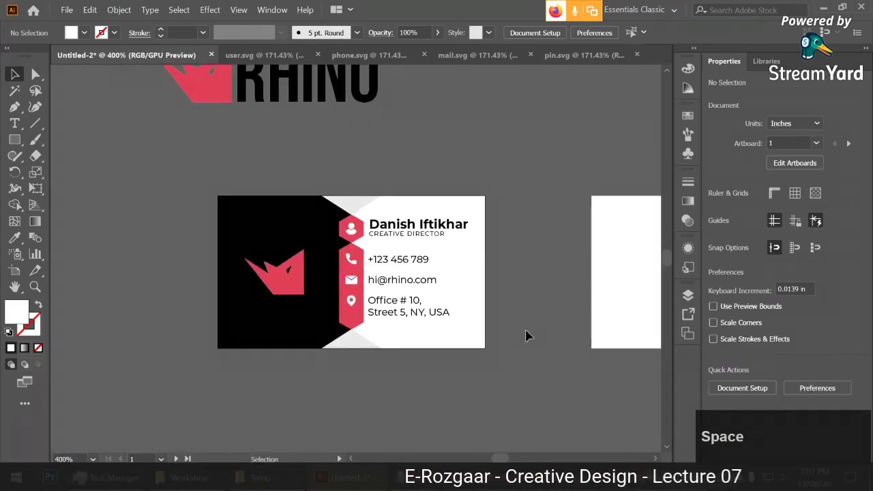
{"action": "left_click_drag", "start_coordinate": [526, 334], "coordinate": [538, 363]}
{"action": "scroll", "coordinate": [535, 285], "scroll_direction": "up", "scroll_amount": 1}
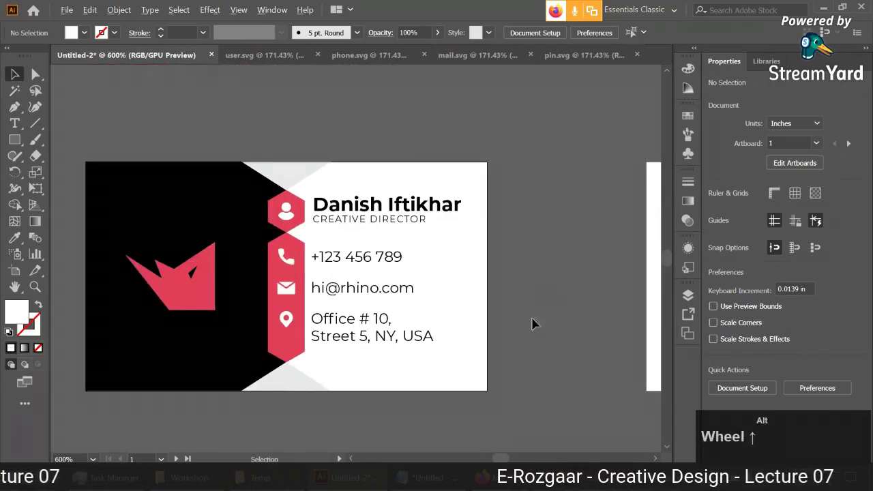
Nudge the name and contact text block slightly to the right.
{"action": "left_click", "coordinate": [434, 288]}
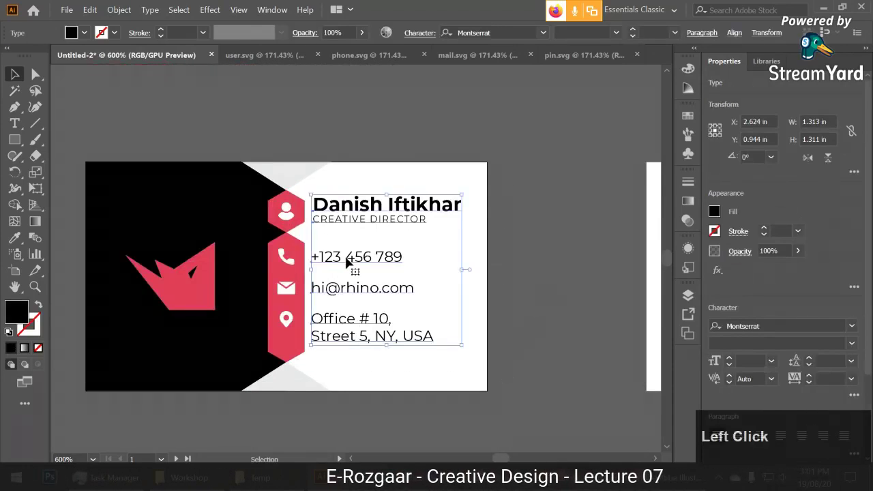
{"action": "left_click_drag", "start_coordinate": [346, 260], "coordinate": [347, 267]}
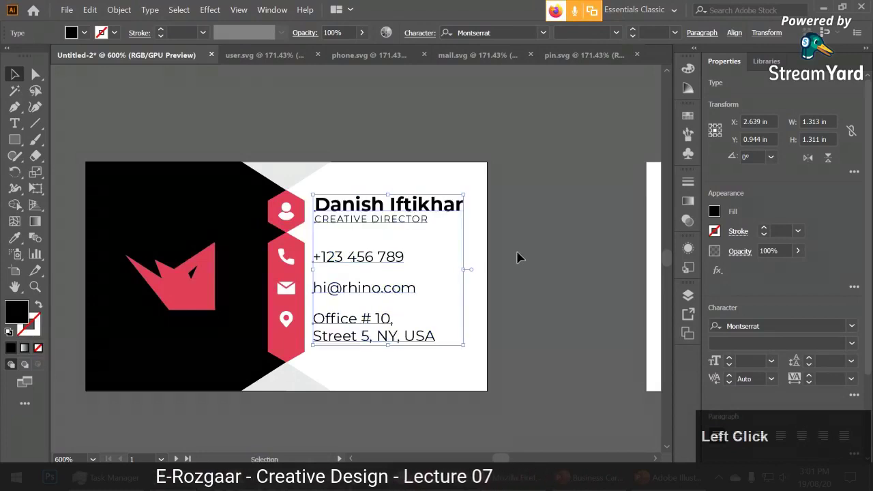
{"action": "left_click", "coordinate": [525, 263]}
Zoom out over the card and second artboard, then bring up the PowerPoint reference slide.
{"action": "left_click_drag", "start_coordinate": [558, 333], "coordinate": [613, 322]}
{"action": "left_click_drag", "start_coordinate": [611, 317], "coordinate": [431, 281]}
{"action": "scroll", "coordinate": [528, 313], "scroll_direction": "down", "scroll_amount": 1}
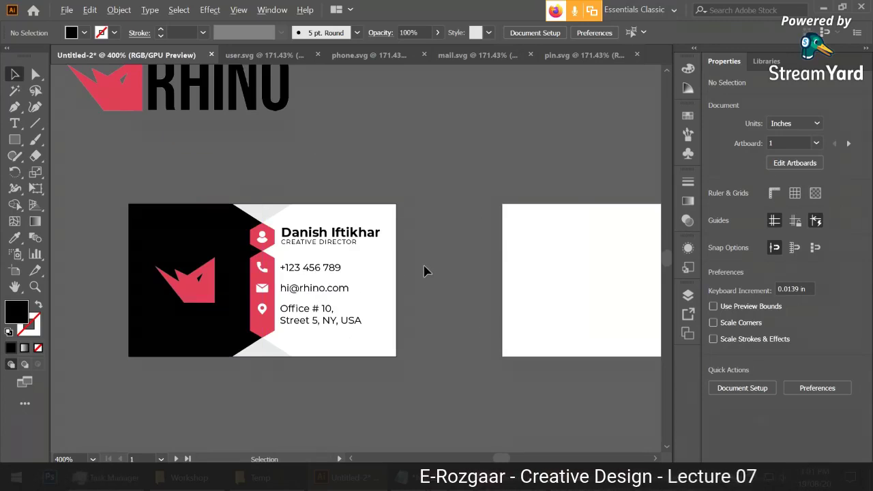
{"action": "scroll", "coordinate": [424, 272], "scroll_direction": "down", "scroll_amount": 2}
{"action": "scroll", "coordinate": [392, 245], "scroll_direction": "up", "scroll_amount": 1}
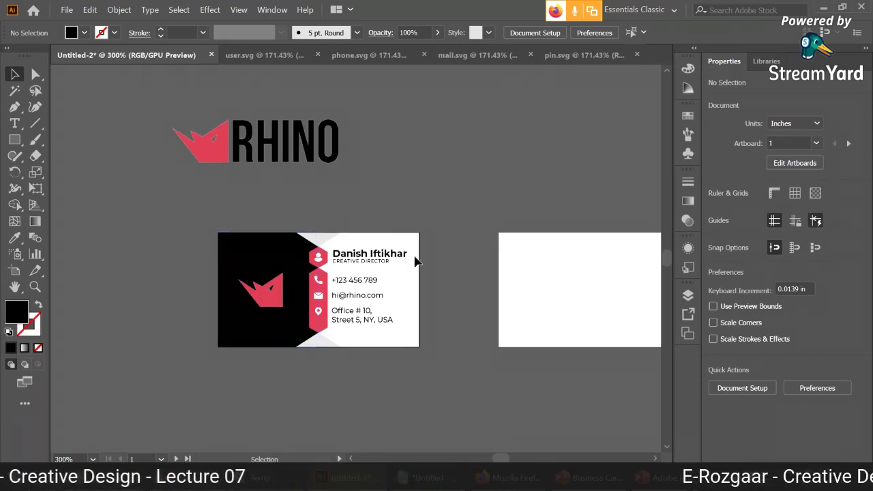
{"action": "scroll", "coordinate": [399, 299], "scroll_direction": "down", "scroll_amount": 1}
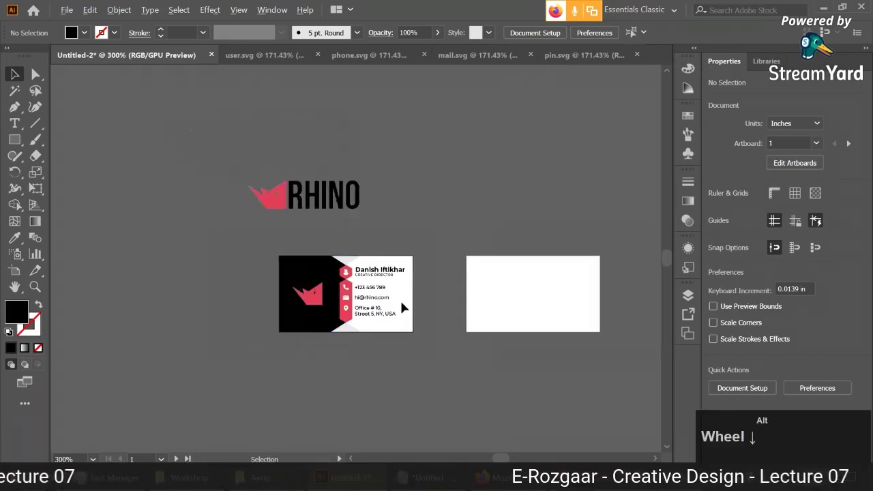
{"action": "scroll", "coordinate": [399, 298], "scroll_direction": "up", "scroll_amount": 1}
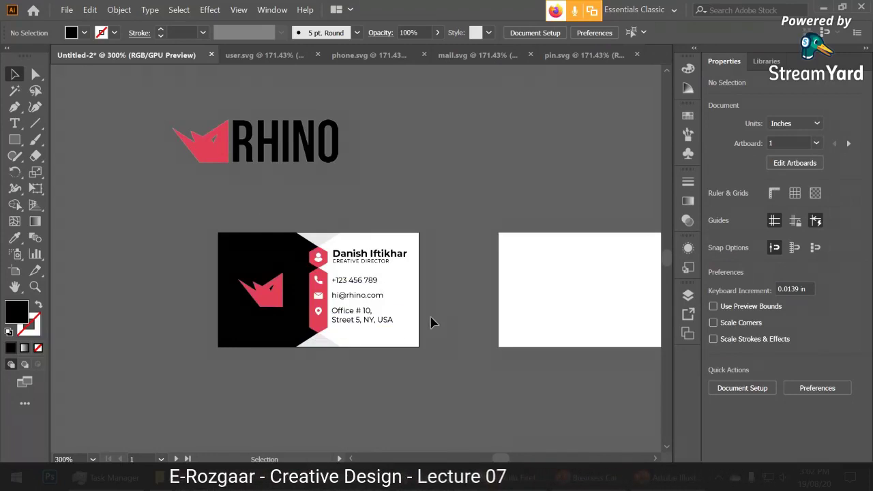
{"action": "left_click_drag", "start_coordinate": [525, 309], "coordinate": [388, 298]}
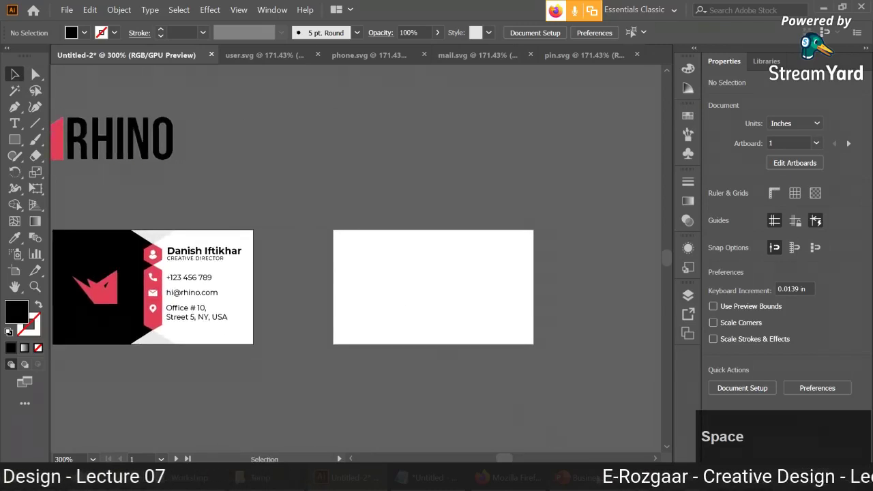
{"action": "left_click", "coordinate": [576, 477]}
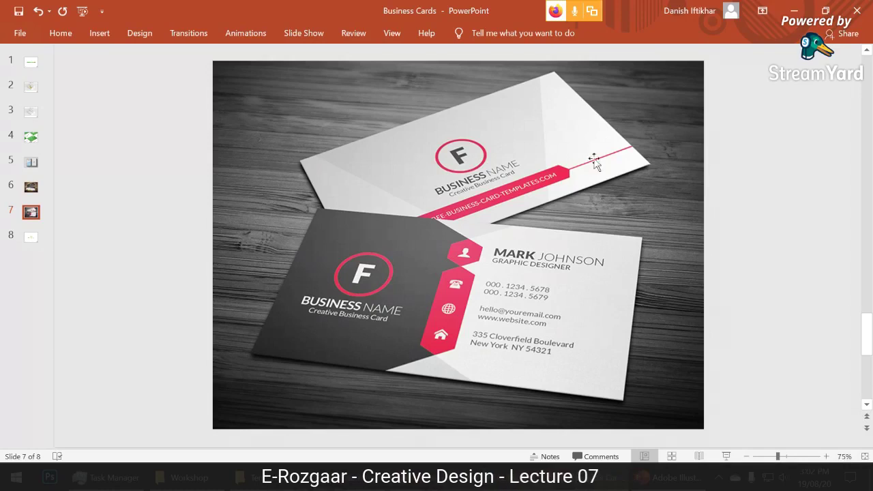
Return from PowerPoint slide 7 to the Illustrator card artboards.
{"action": "left_click", "coordinate": [576, 478]}
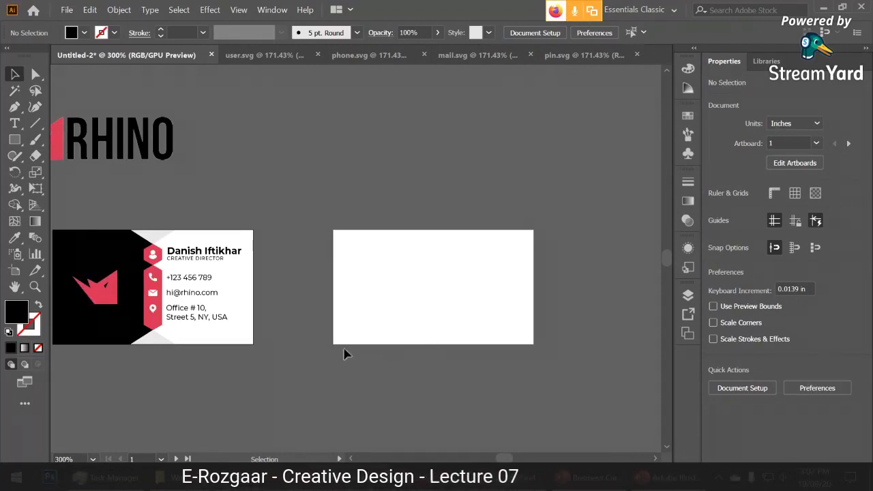
{"action": "left_click_drag", "start_coordinate": [345, 353], "coordinate": [359, 331]}
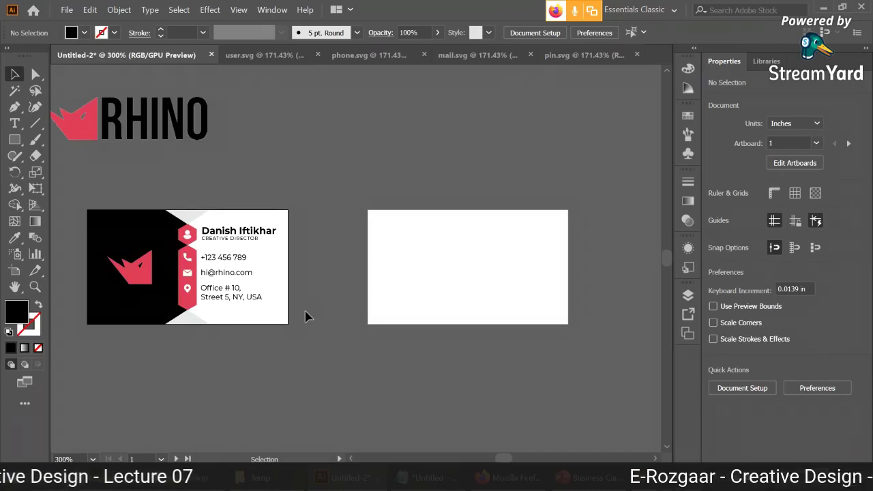
{"action": "key", "text": "alt"}
{"action": "scroll", "coordinate": [305, 318], "scroll_direction": "up", "scroll_amount": 2}
{"action": "left_click", "coordinate": [259, 316]}
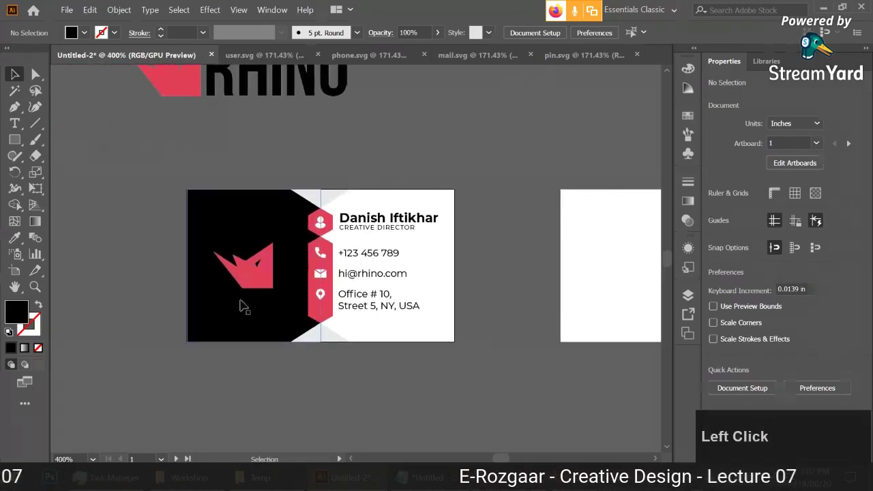
{"action": "scroll", "coordinate": [497, 282], "scroll_direction": "down", "scroll_amount": 1}
{"action": "left_click", "coordinate": [360, 273]}
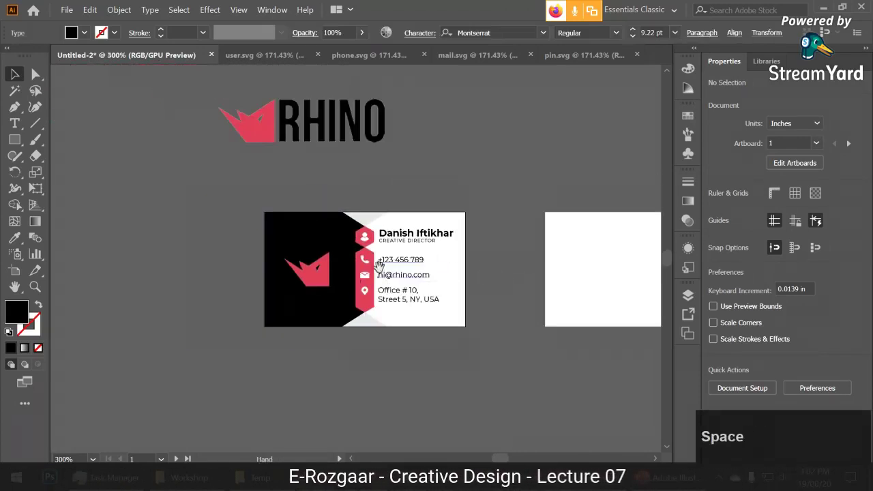
{"action": "left_click", "coordinate": [491, 271]}
{"action": "key", "text": "ctrl"}
{"action": "key", "text": "ctrl+z"}
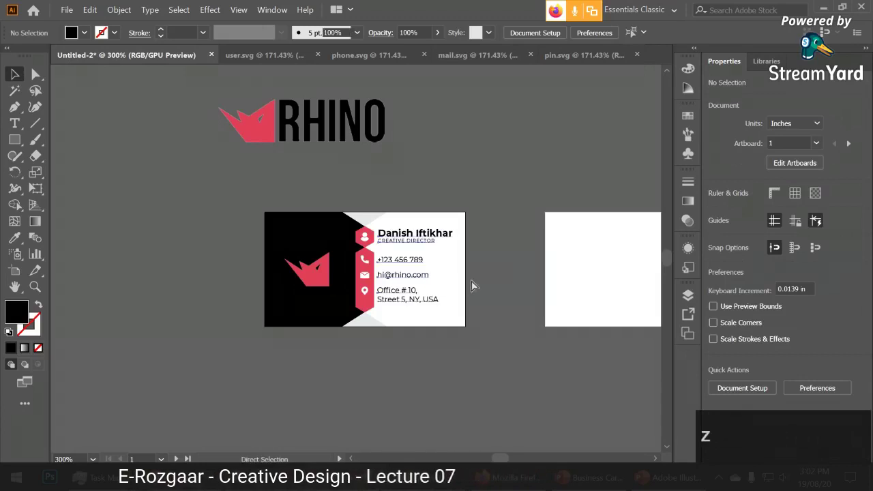
{"action": "key", "text": "ctrl+shift+z"}
{"action": "left_click", "coordinate": [516, 259]}
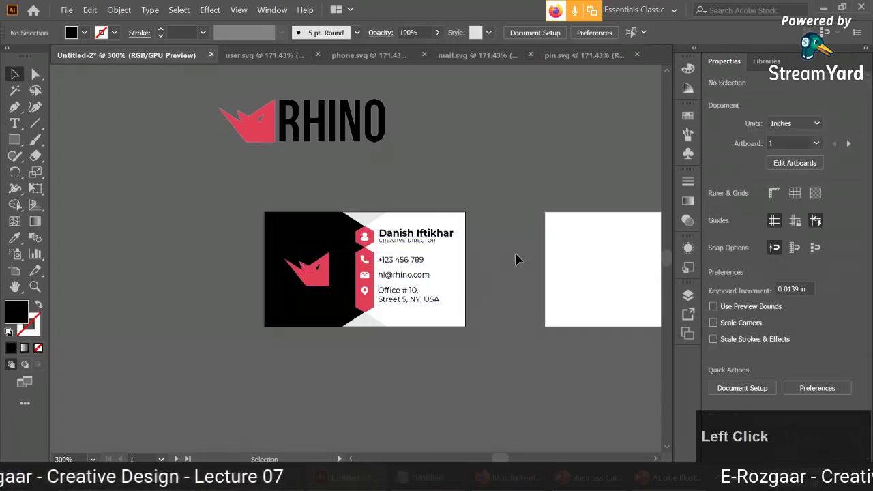
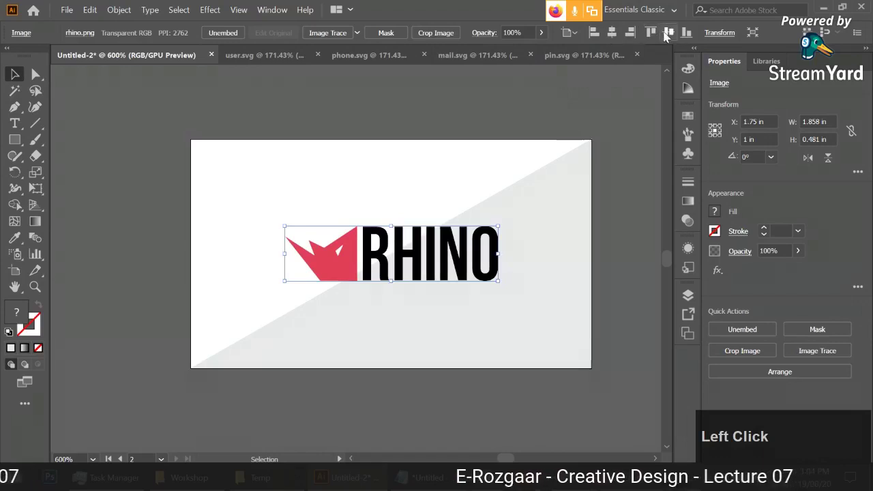
Deselect the placed RHINO logo image on the diagonal grey background.
{"action": "left_click", "coordinate": [610, 144]}
Compare both cards with the reference slide and recentre on the RHINO card.
{"action": "scroll", "coordinate": [604, 208], "scroll_direction": "down", "scroll_amount": 1}
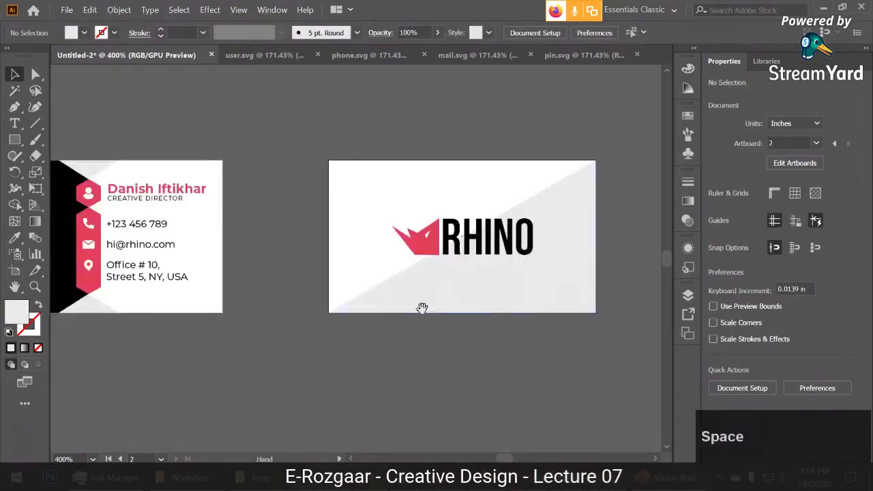
{"action": "left_click_drag", "start_coordinate": [348, 304], "coordinate": [308, 320]}
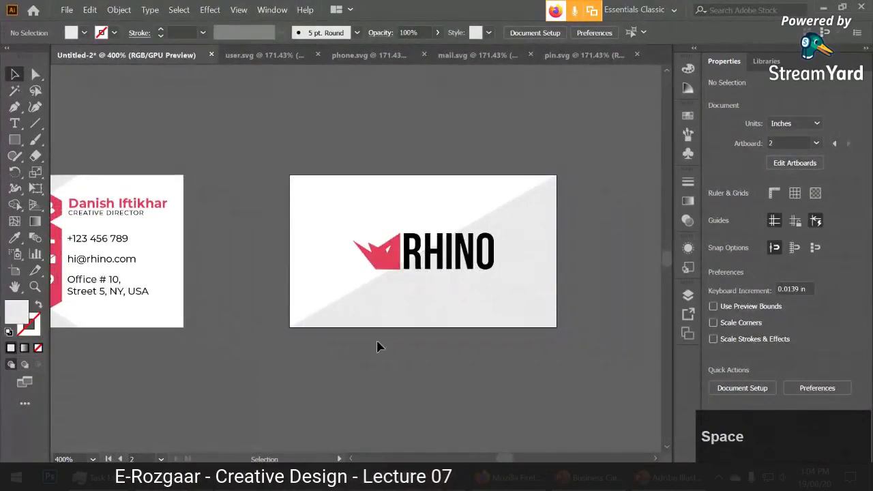
{"action": "key", "text": "alt+Tab"}
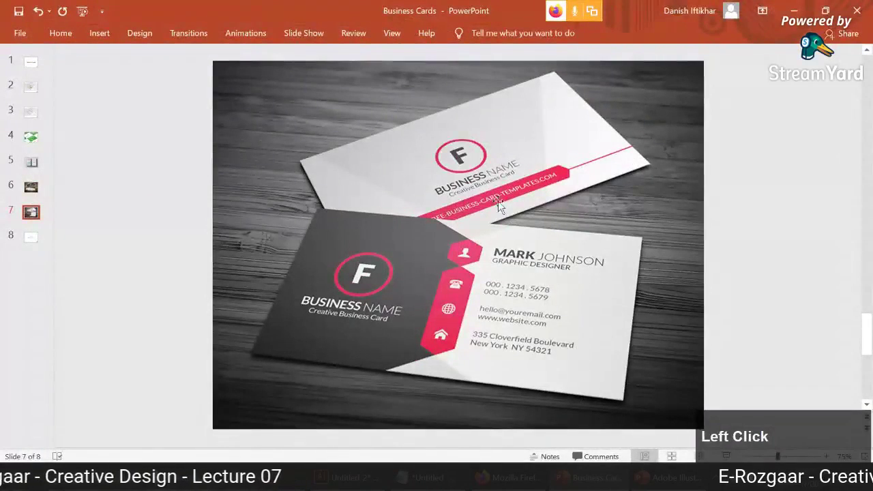
{"action": "key", "text": "alt+Tab"}
{"action": "scroll", "coordinate": [520, 347], "scroll_direction": "up", "scroll_amount": 1}
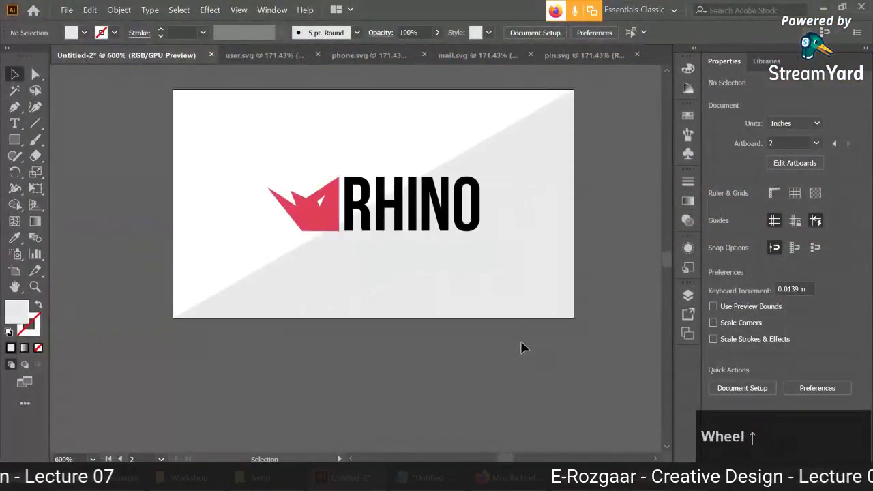
{"action": "left_click_drag", "start_coordinate": [520, 348], "coordinate": [398, 297]}
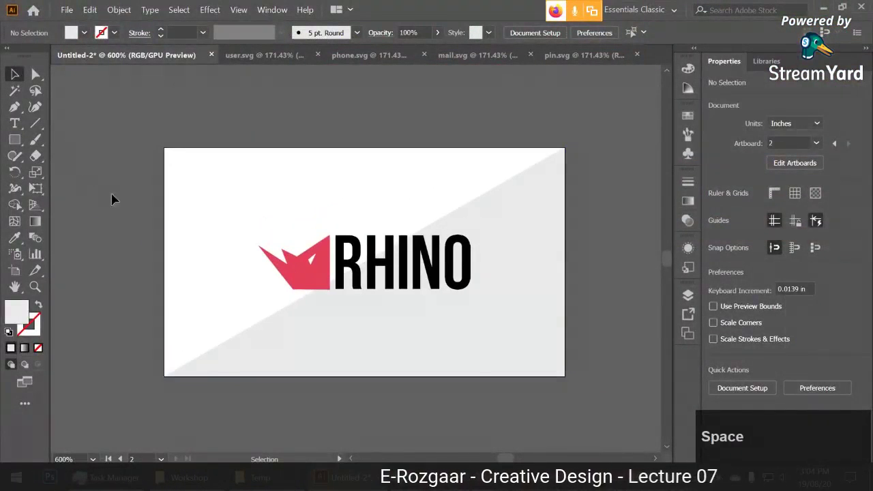
Duplicate the red hexagon behind the front card's user icon onto the RHINO card.
{"action": "scroll", "coordinate": [151, 264], "scroll_direction": "down", "scroll_amount": 1, "text": "alt"}
{"action": "left_click_drag", "start_coordinate": [82, 311], "coordinate": [277, 265]}
{"action": "left_click", "coordinate": [121, 166]}
{"action": "left_click", "coordinate": [126, 179], "text": "alt"}
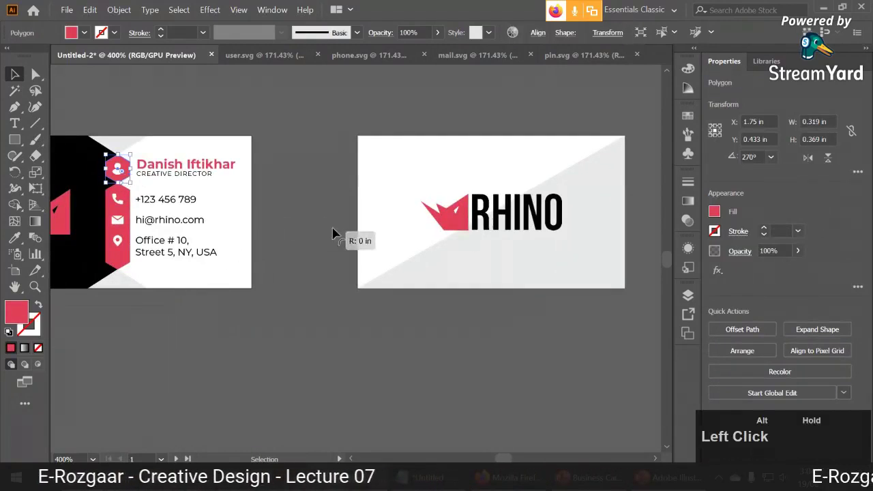
{"action": "left_click_drag", "start_coordinate": [123, 181], "coordinate": [344, 241]}
{"action": "left_click_drag", "start_coordinate": [419, 262], "coordinate": [371, 262]}
{"action": "left_click_drag", "start_coordinate": [281, 226], "coordinate": [400, 262]}
Bring the hexagon copy to front, shrink it to about two-thirds, and place it under the logo.
{"action": "scroll", "coordinate": [413, 267], "scroll_direction": "up", "scroll_amount": 2}
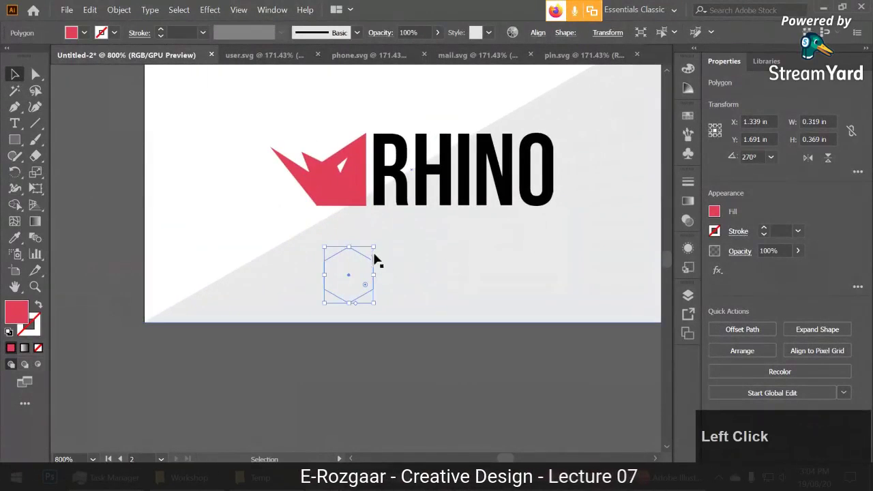
{"action": "right_click", "coordinate": [376, 260]}
{"action": "mouse_move", "coordinate": [443, 398]}
{"action": "left_click", "coordinate": [545, 398]}
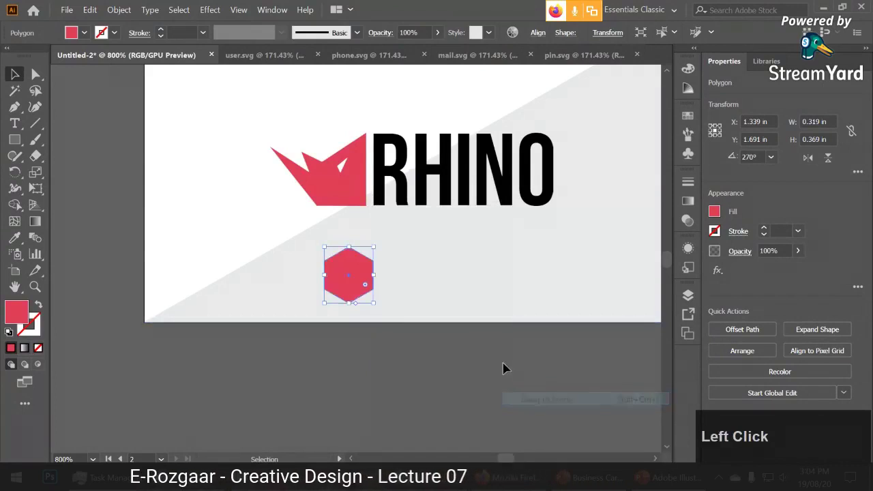
{"action": "left_click_drag", "start_coordinate": [374, 247], "coordinate": [355, 268]}
{"action": "left_click_drag", "start_coordinate": [429, 276], "coordinate": [354, 294]}
{"action": "left_click_drag", "start_coordinate": [267, 316], "coordinate": [404, 289]}
Draw a red rectangle bridging the two hexagons.
{"action": "left_click", "coordinate": [362, 376]}
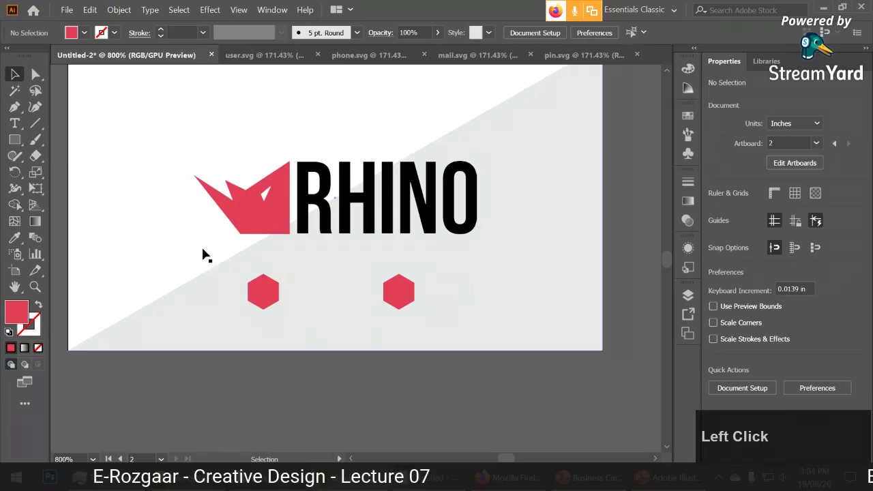
{"action": "left_click", "coordinate": [14, 139]}
{"action": "left_click_drag", "start_coordinate": [263, 275], "coordinate": [413, 307]}
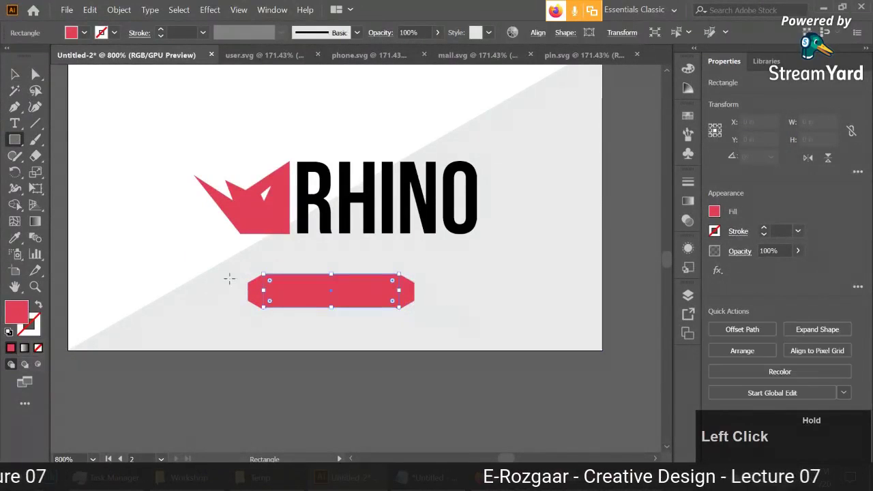
Delete the joining rectangle and the right-hand hexagon.
{"action": "left_click", "coordinate": [15, 74]}
{"action": "left_click", "coordinate": [271, 335]}
{"action": "left_click", "coordinate": [360, 300], "text": "ctrl"}
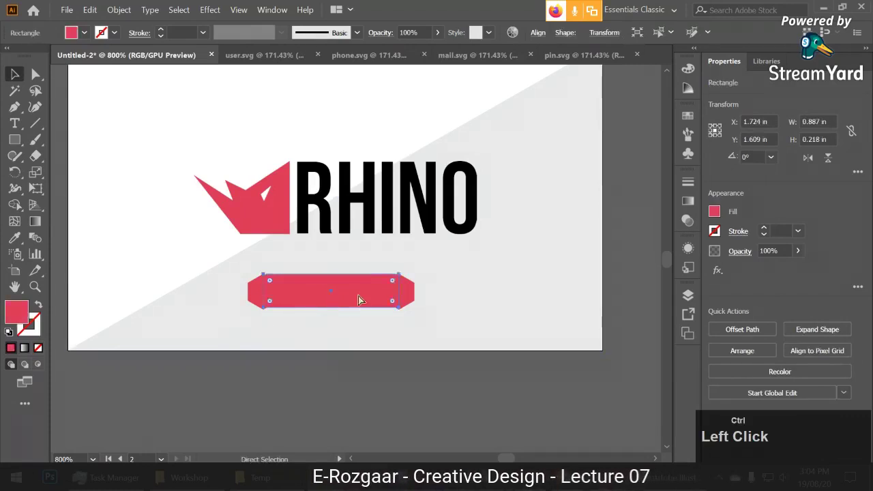
{"action": "key", "text": "Delete"}
{"action": "left_click", "coordinate": [414, 291]}
{"action": "scroll", "coordinate": [430, 292], "scroll_direction": "up", "scroll_amount": 1}
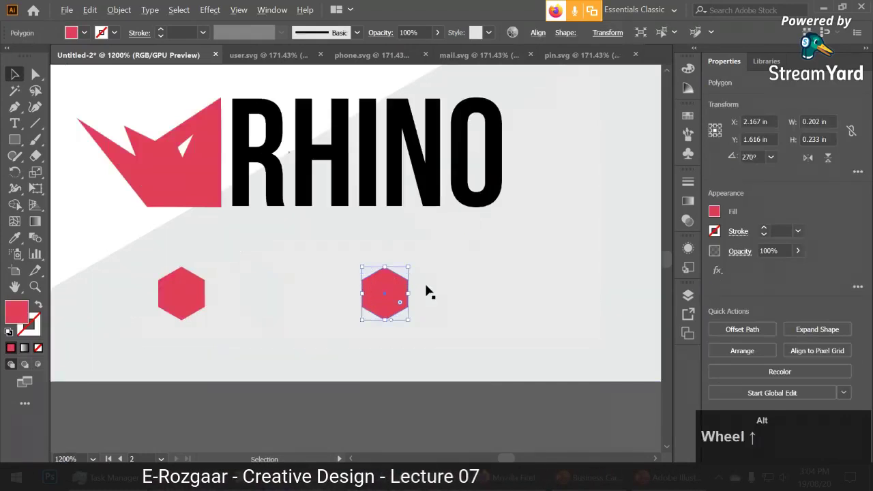
{"action": "left_click", "coordinate": [382, 308]}
{"action": "key", "text": "Delete"}
Rotate the remaining hexagon so its points face sideways, discarding an extra copy.
{"action": "left_click", "coordinate": [185, 282]}
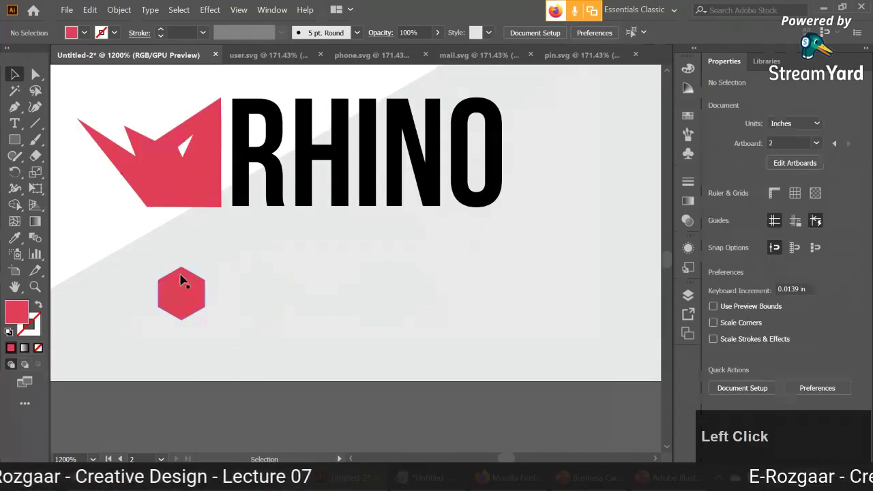
{"action": "left_click_drag", "start_coordinate": [202, 261], "coordinate": [225, 326]}
{"action": "left_click", "coordinate": [209, 379]}
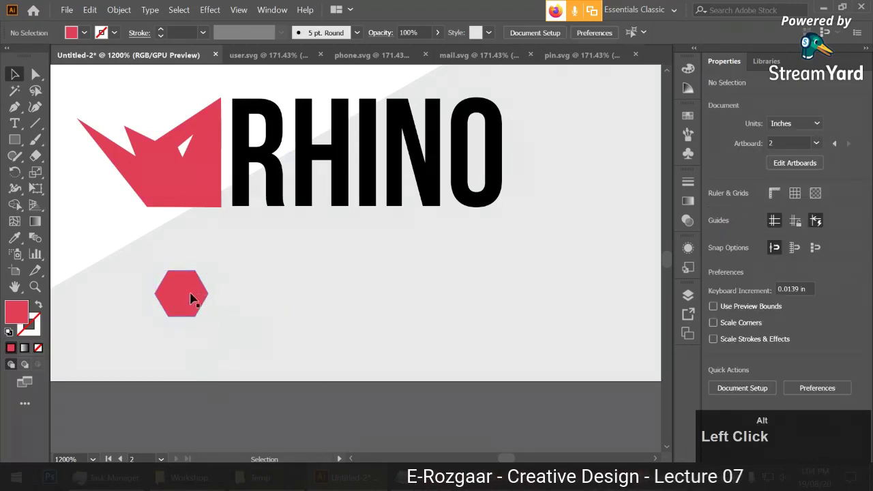
{"action": "left_click_drag", "start_coordinate": [192, 297], "coordinate": [398, 298], "text": "alt"}
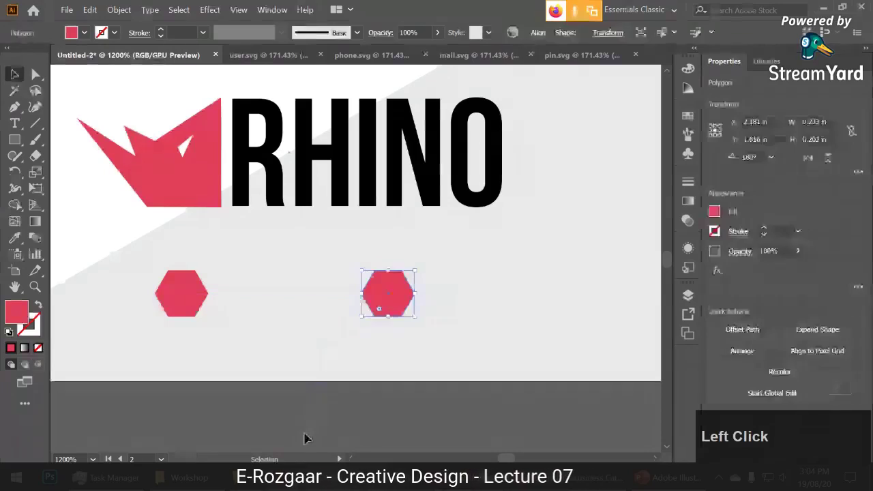
{"action": "left_click", "coordinate": [220, 327]}
{"action": "left_click", "coordinate": [389, 298]}
{"action": "key", "text": "Delete"}
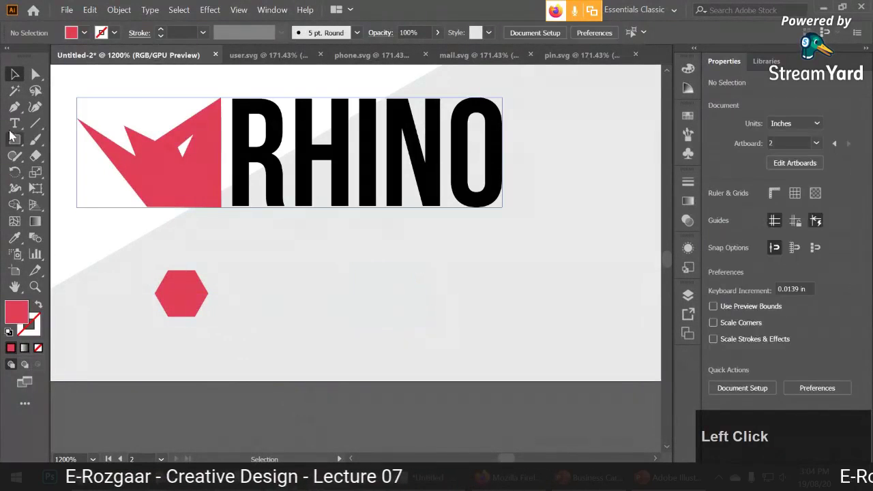
Stretch the hexagon's three right-hand anchor points rightward into a long pointed bar.
{"action": "left_click", "coordinate": [179, 293]}
{"action": "scroll", "coordinate": [203, 304], "scroll_direction": "up", "scroll_amount": 2}
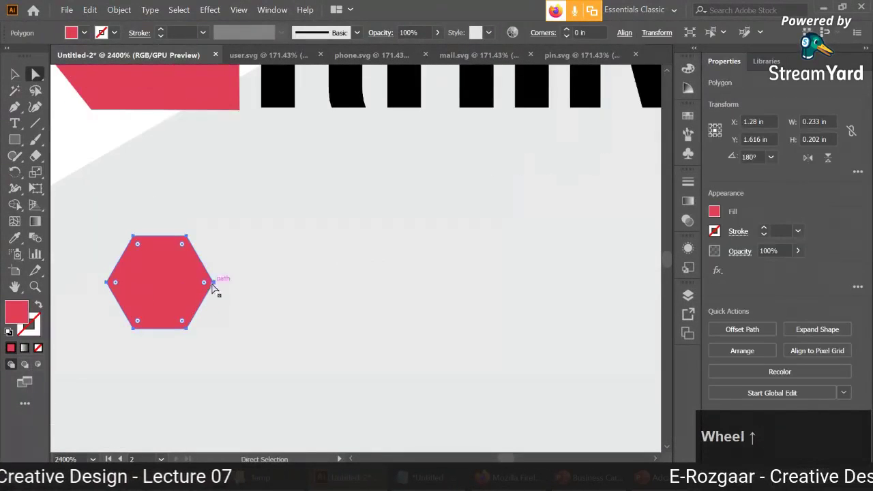
{"action": "left_click", "coordinate": [191, 276]}
{"action": "left_click", "coordinate": [188, 237], "text": "shift"}
{"action": "left_click", "coordinate": [188, 329], "text": "shift"}
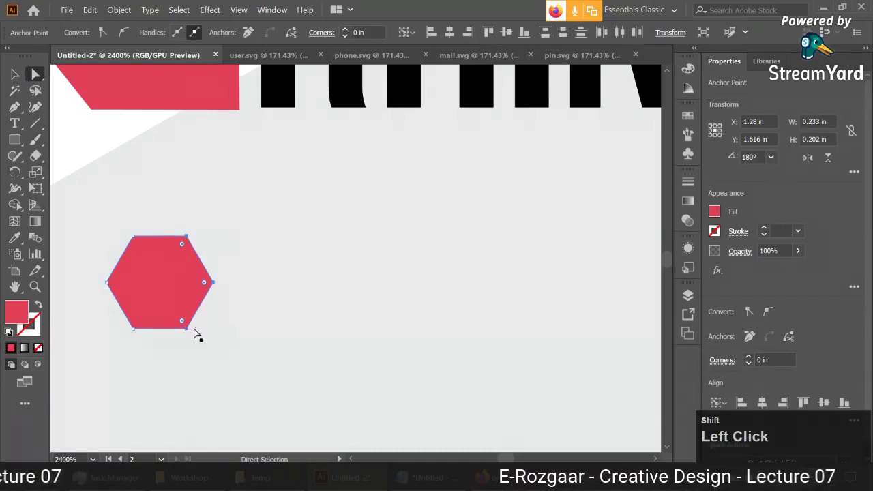
{"action": "scroll", "coordinate": [234, 336], "scroll_direction": "down", "scroll_amount": 1}
{"action": "scroll", "coordinate": [234, 336], "scroll_direction": "down", "scroll_amount": 1}
{"action": "left_click_drag", "start_coordinate": [221, 307], "coordinate": [394, 305]}
{"action": "key", "text": "v"}
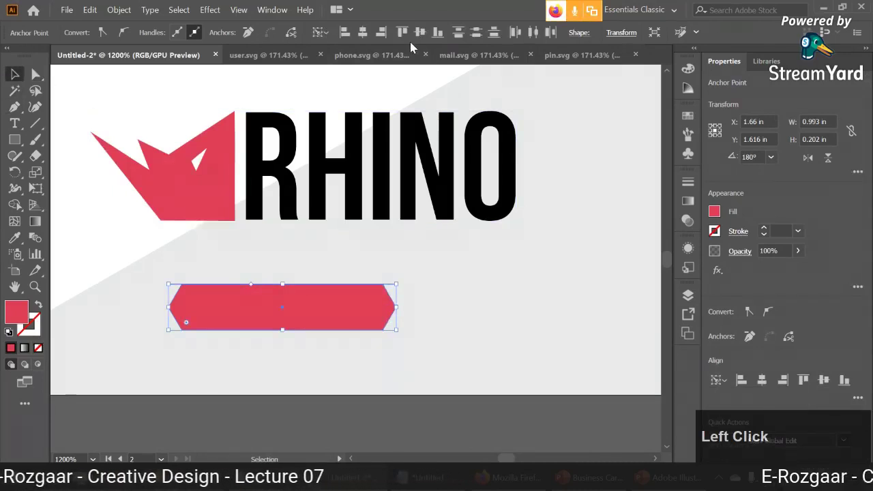
{"action": "left_click", "coordinate": [429, 273]}
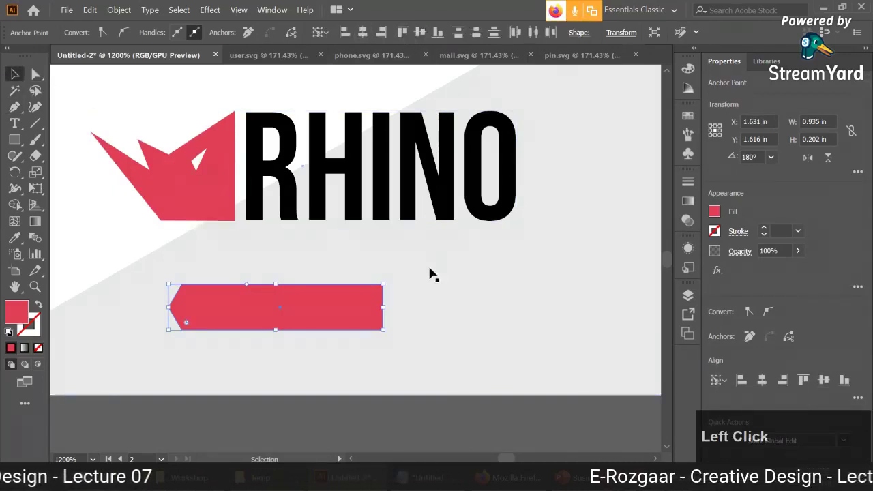
{"action": "key", "text": "ctrl+z"}
Centre the red bar horizontally on the card.
{"action": "left_click", "coordinate": [312, 328]}
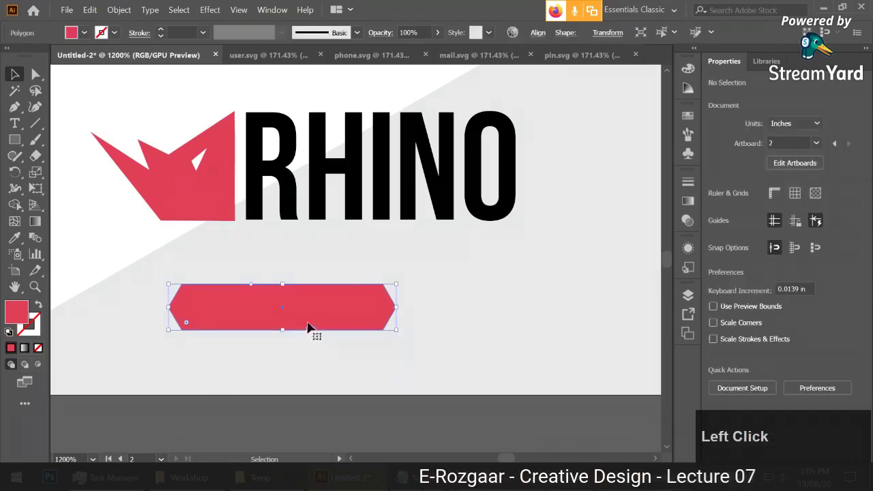
{"action": "left_click", "coordinate": [537, 33]}
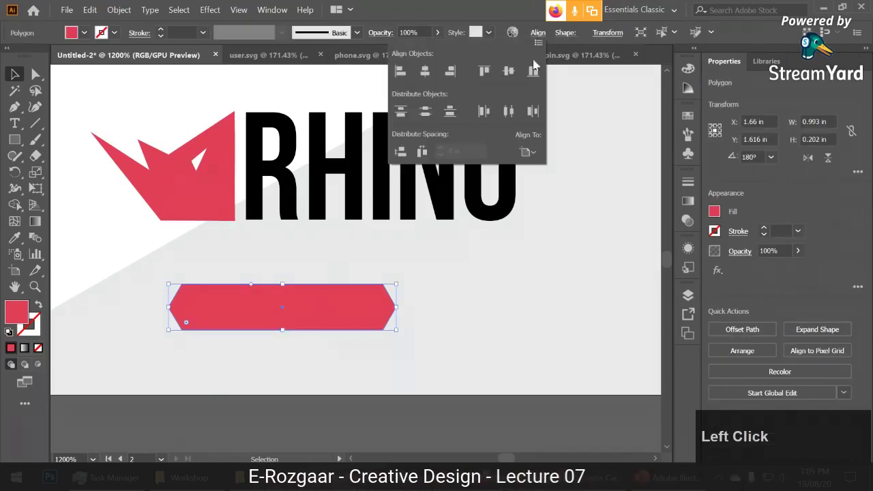
{"action": "left_click", "coordinate": [425, 71]}
{"action": "scroll", "coordinate": [413, 404], "scroll_direction": "down", "scroll_amount": 3}
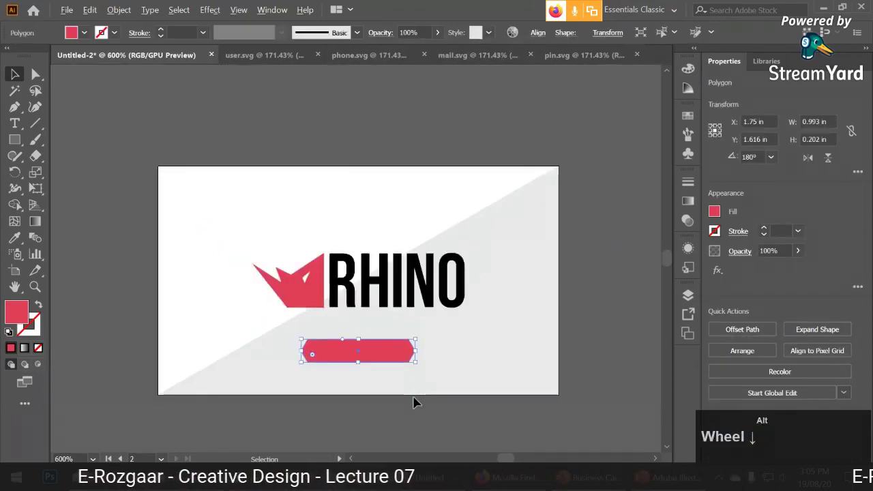
{"action": "scroll", "coordinate": [427, 399], "scroll_direction": "up", "scroll_amount": 2}
{"action": "left_click_drag", "start_coordinate": [419, 408], "coordinate": [427, 407]}
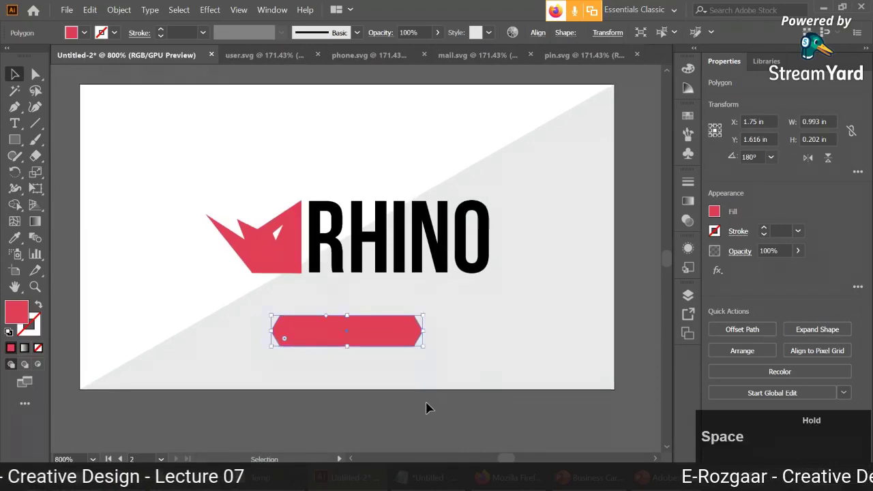
{"action": "left_click", "coordinate": [428, 407]}
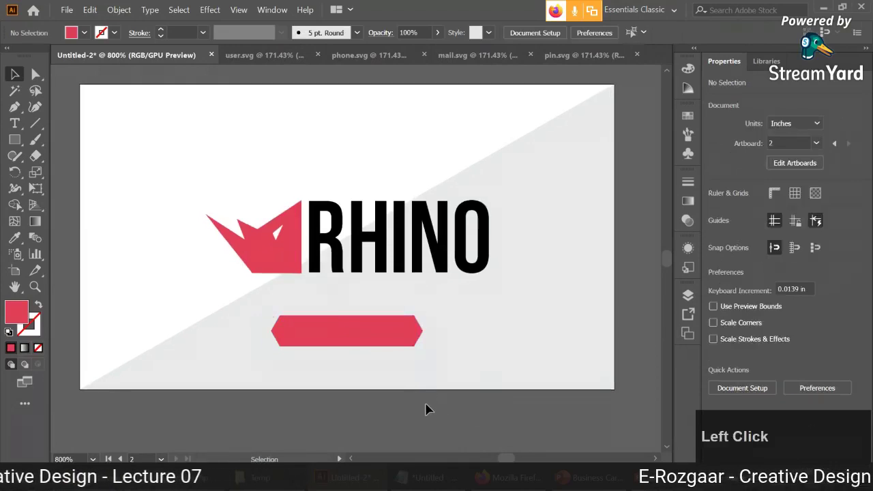
Draw a red-stroked horizontal line from the bar's right end to the card edge.
{"action": "left_click", "coordinate": [35, 123]}
{"action": "key", "text": "alt+Tab"}
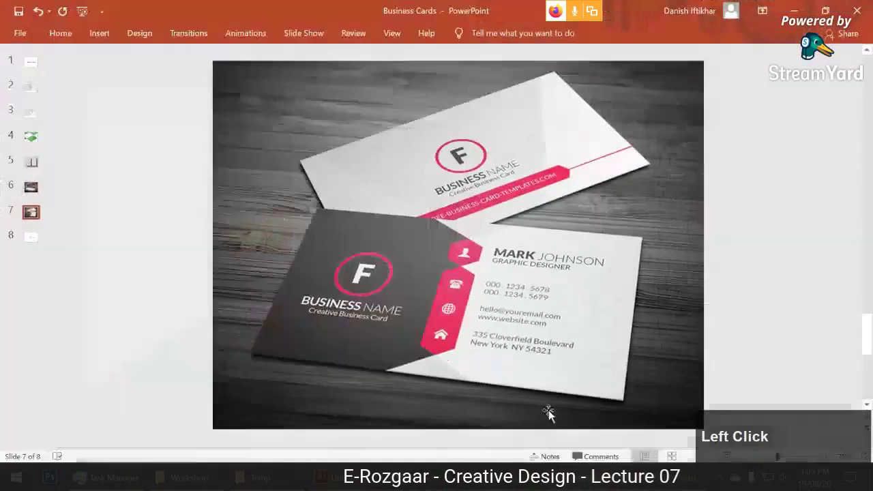
{"action": "key", "text": "alt+Tab"}
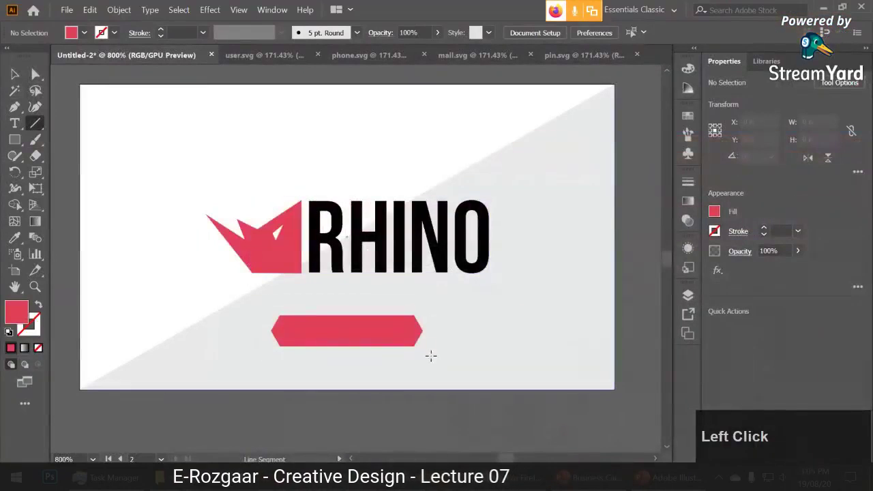
{"action": "left_click_drag", "start_coordinate": [423, 330], "coordinate": [614, 332]}
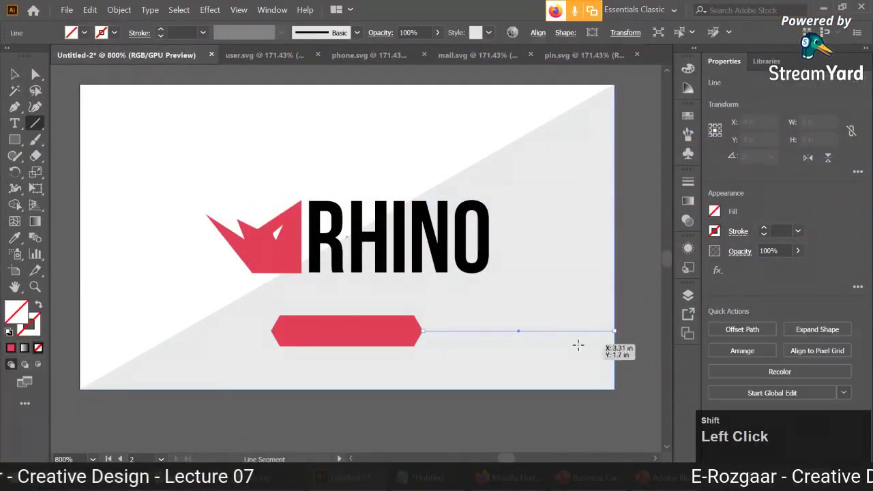
{"action": "left_click", "coordinate": [11, 349]}
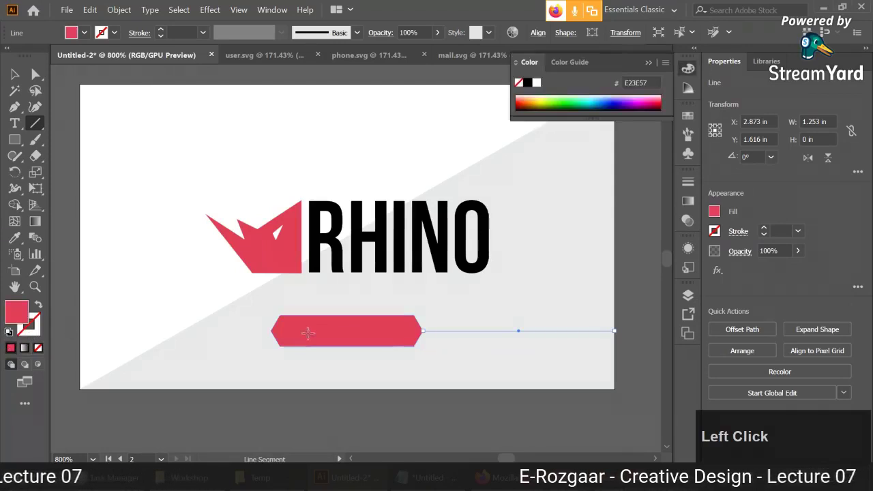
{"action": "left_click", "coordinate": [39, 307]}
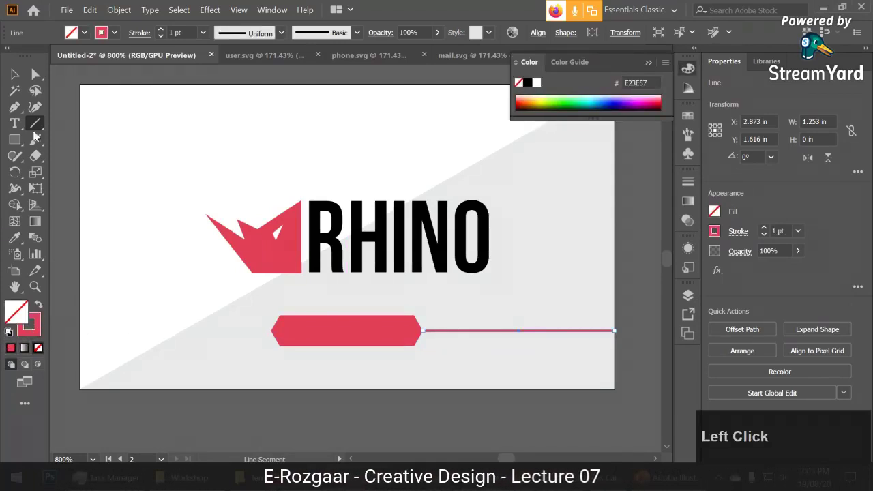
Copy the red line to the left side of the banner.
{"action": "key", "text": "v"}
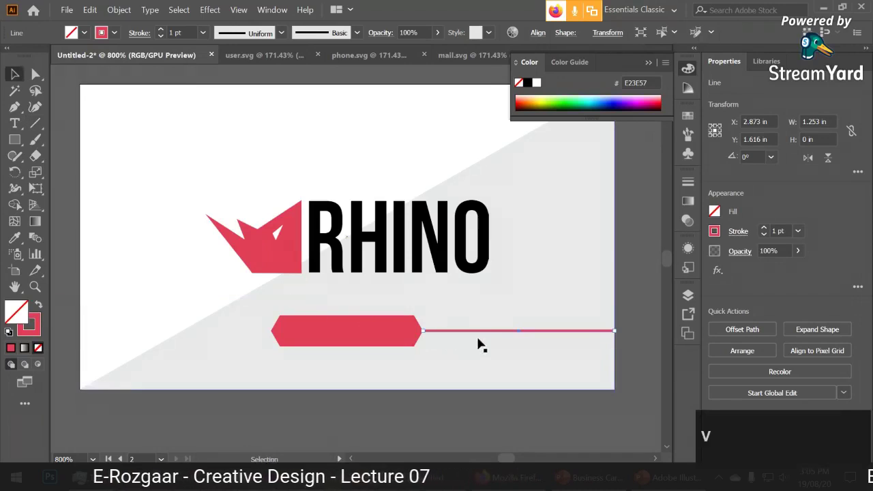
{"action": "left_click", "coordinate": [484, 333], "text": "alt"}
{"action": "left_click_drag", "start_coordinate": [485, 334], "coordinate": [163, 332]}
{"action": "left_click", "coordinate": [205, 435]}
{"action": "left_click", "coordinate": [233, 330]}
{"action": "left_click", "coordinate": [341, 331], "text": "shift"}
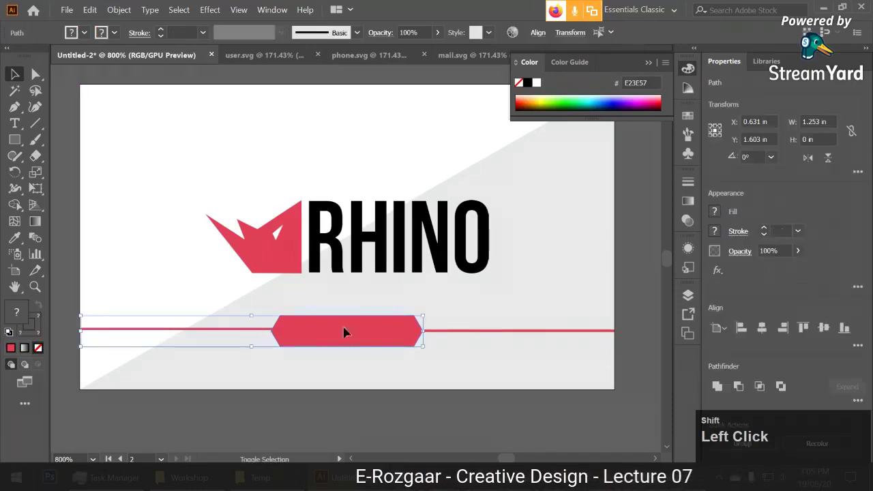
{"action": "left_click", "coordinate": [629, 298]}
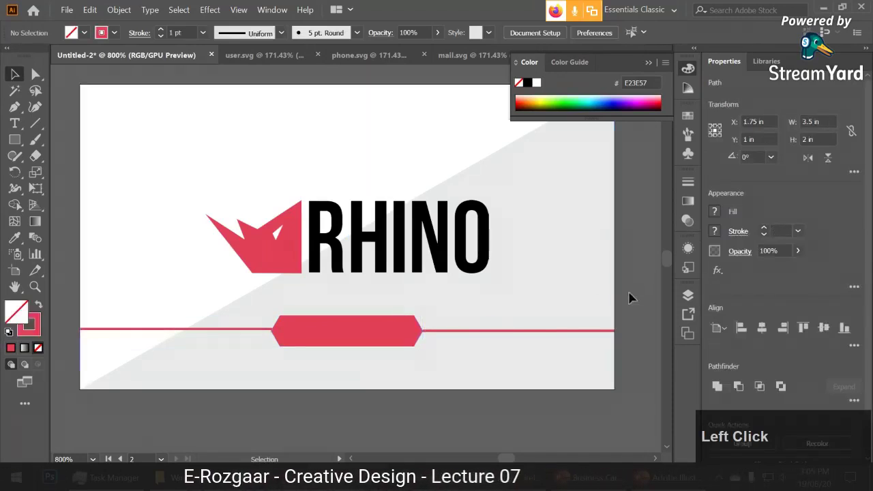
Vertically centre both red lines on the banner, aligning to the selection.
{"action": "left_click", "coordinate": [508, 332]}
{"action": "left_click", "coordinate": [380, 331], "text": "shift"}
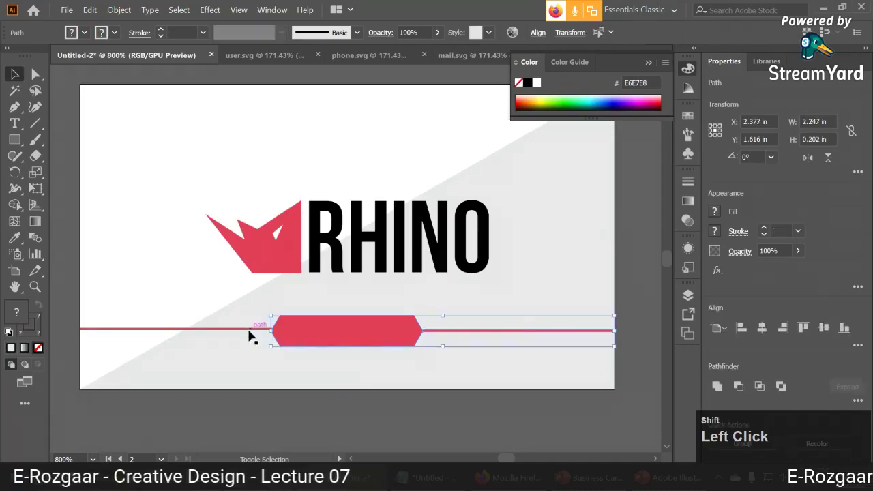
{"action": "left_click", "coordinate": [249, 332], "text": "shift"}
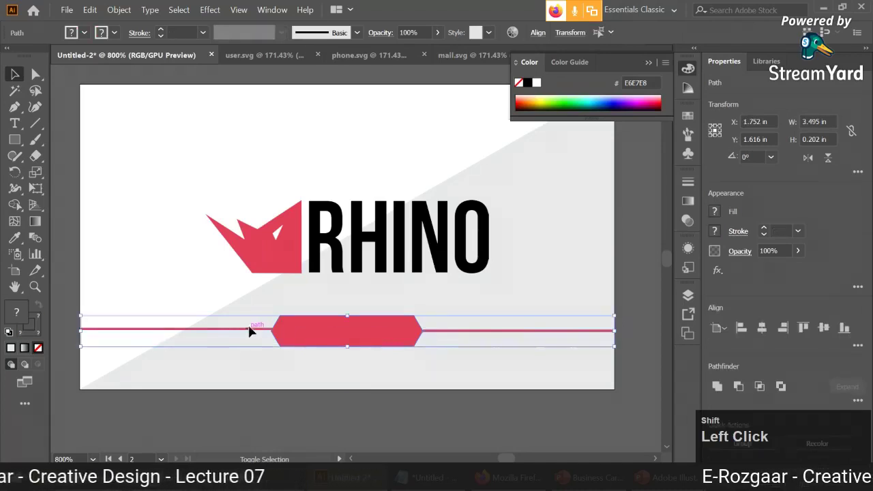
{"action": "left_click", "coordinate": [538, 34]}
{"action": "left_click", "coordinate": [525, 152]}
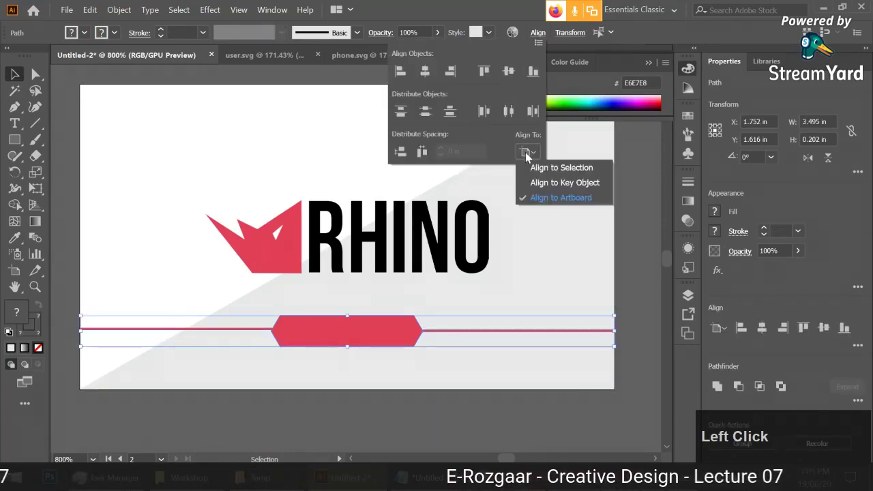
{"action": "left_click", "coordinate": [569, 169]}
{"action": "left_click", "coordinate": [508, 71]}
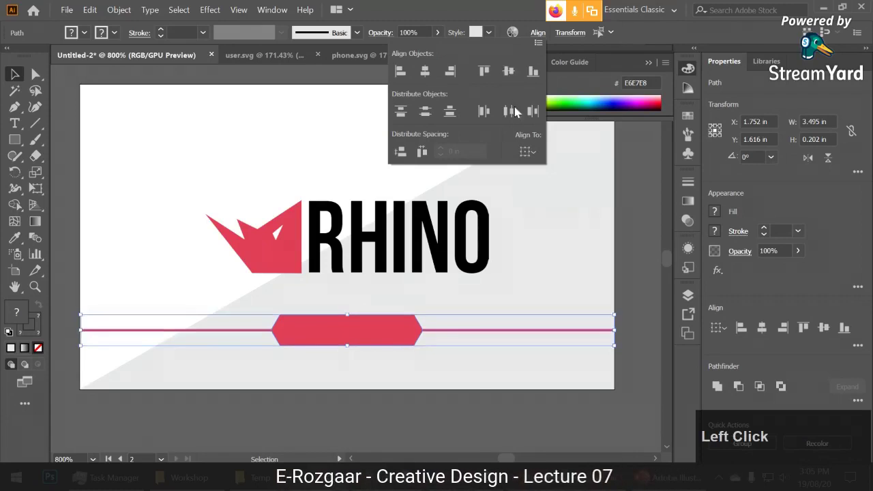
{"action": "left_click", "coordinate": [502, 364]}
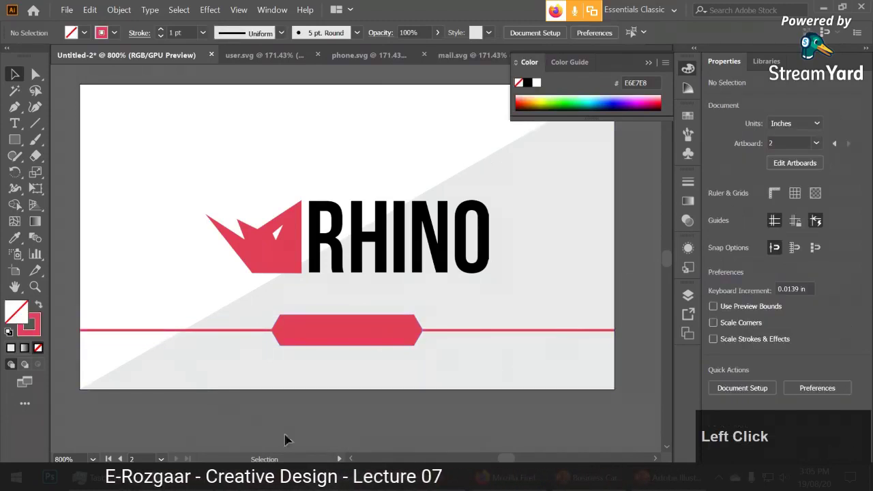
{"action": "key", "text": "space"}
{"action": "left_click_drag", "start_coordinate": [372, 425], "coordinate": [386, 437]}
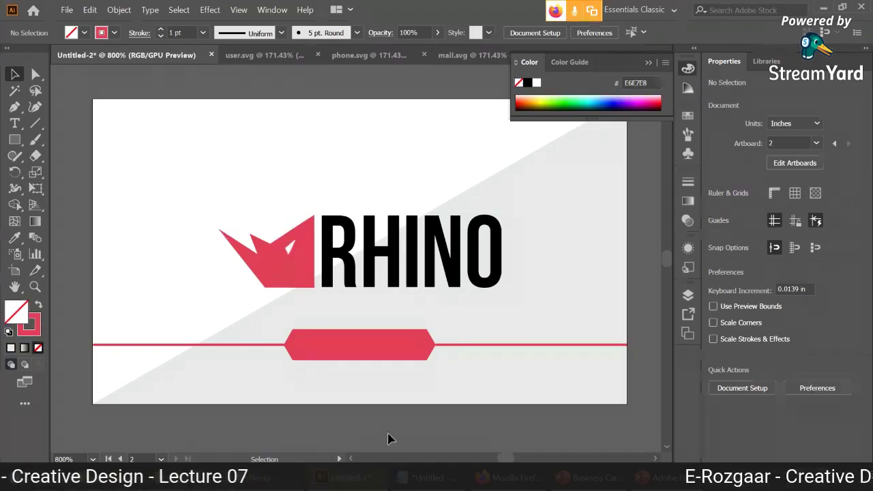
{"action": "left_click", "coordinate": [36, 124]}
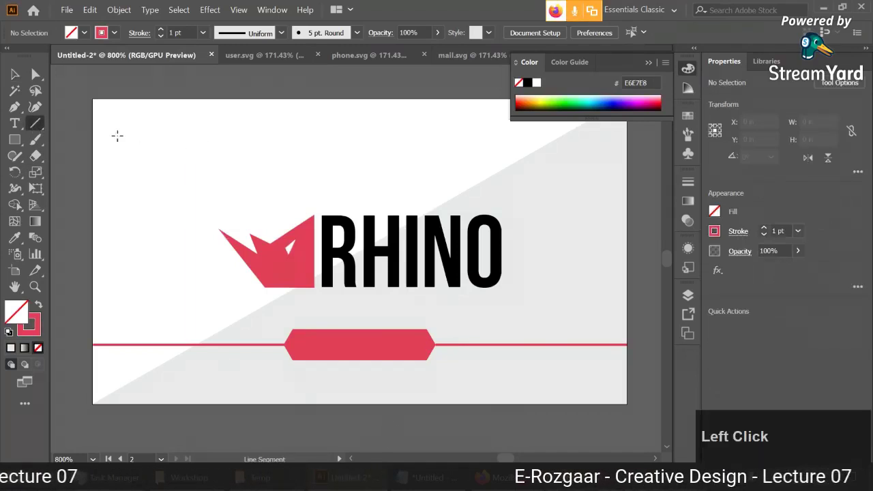
{"action": "left_click_drag", "start_coordinate": [117, 136], "coordinate": [219, 129]}
{"action": "key", "text": "ctrl+z"}
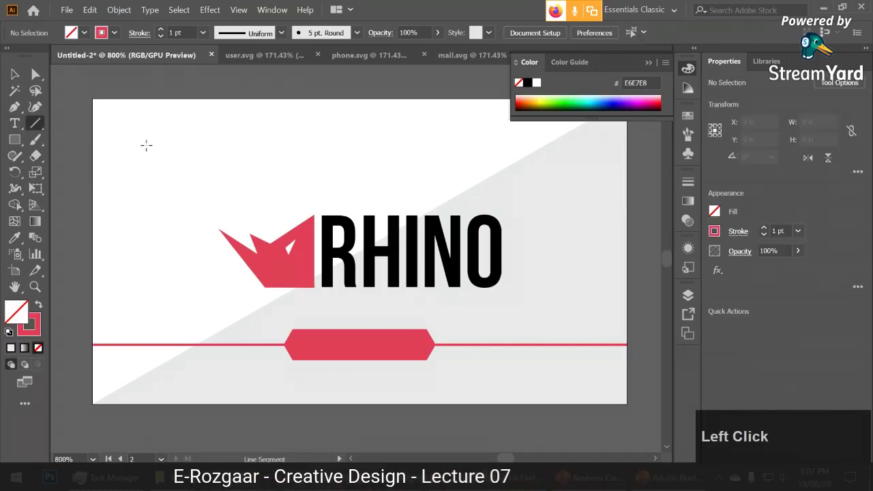
{"action": "left_click", "coordinate": [146, 145]}
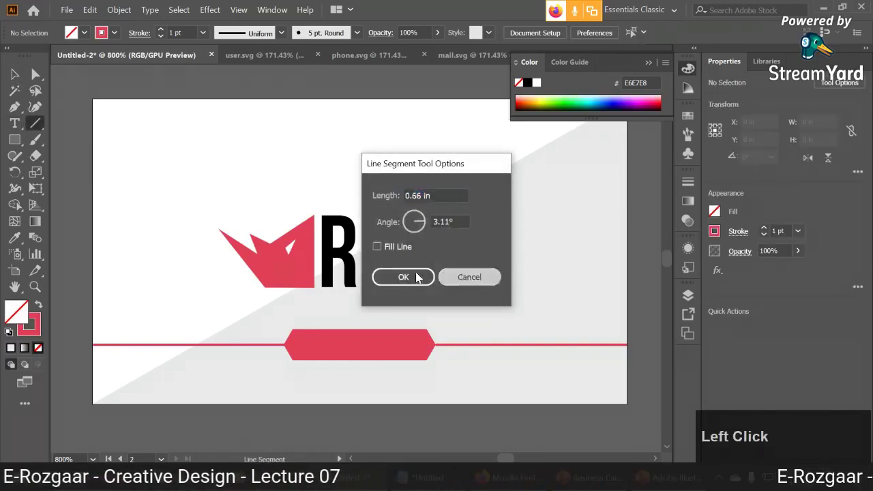
{"action": "key", "text": "Escape"}
{"action": "left_click_drag", "start_coordinate": [129, 142], "coordinate": [346, 164]}
{"action": "left_click_drag", "start_coordinate": [132, 171], "coordinate": [327, 171]}
{"action": "left_click", "coordinate": [15, 74]}
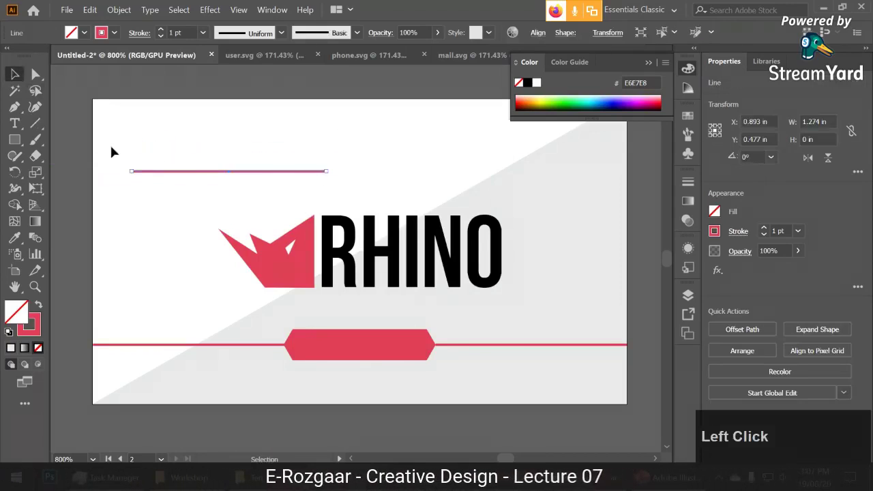
{"action": "key", "text": "Delete"}
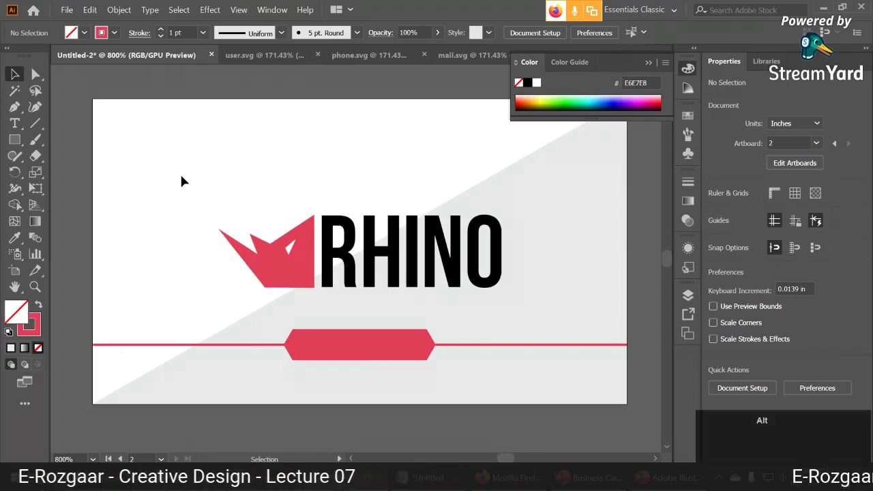
{"action": "scroll", "coordinate": [181, 181], "scroll_direction": "down", "scroll_amount": 2}
{"action": "left_click_drag", "start_coordinate": [181, 181], "coordinate": [598, 201]}
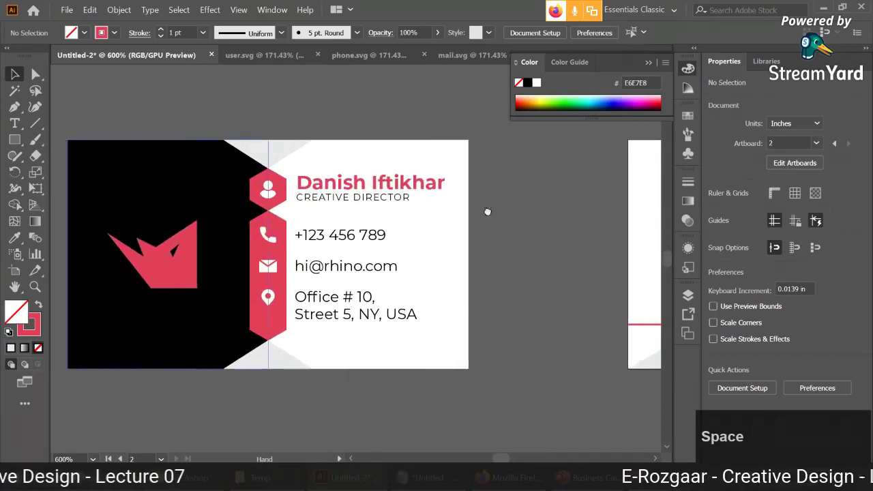
{"action": "left_click", "coordinate": [362, 199]}
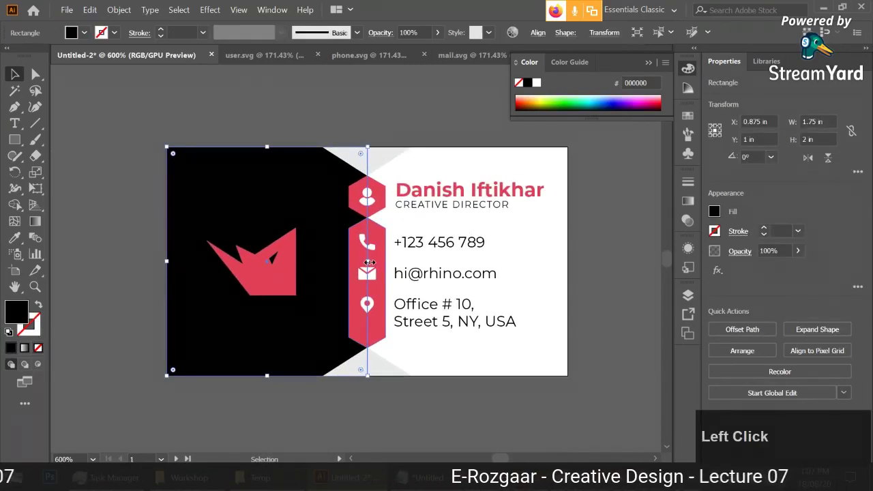
{"action": "mouse_move", "coordinate": [368, 261]}
{"action": "left_mouse_down"}
{"action": "mouse_move", "coordinate": [526, 257]}
{"action": "mouse_move", "coordinate": [370, 249]}
{"action": "left_mouse_up"}
{"action": "left_click", "coordinate": [462, 397]}
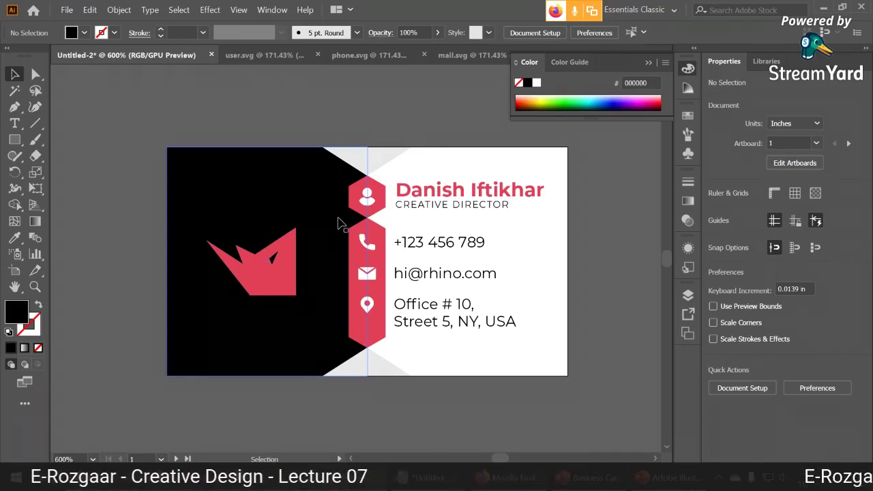
{"action": "left_click_drag", "start_coordinate": [533, 248], "coordinate": [225, 261]}
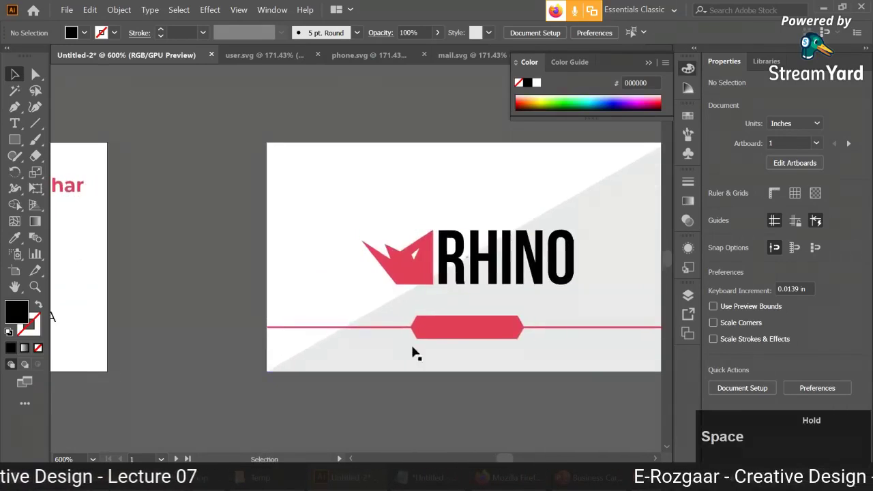
{"action": "left_click_drag", "start_coordinate": [475, 317], "coordinate": [440, 325]}
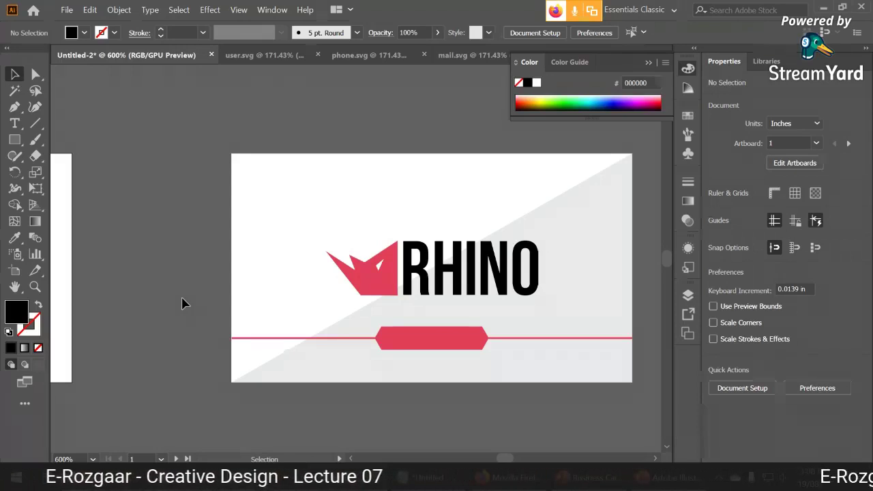
{"action": "left_click", "coordinate": [607, 204]}
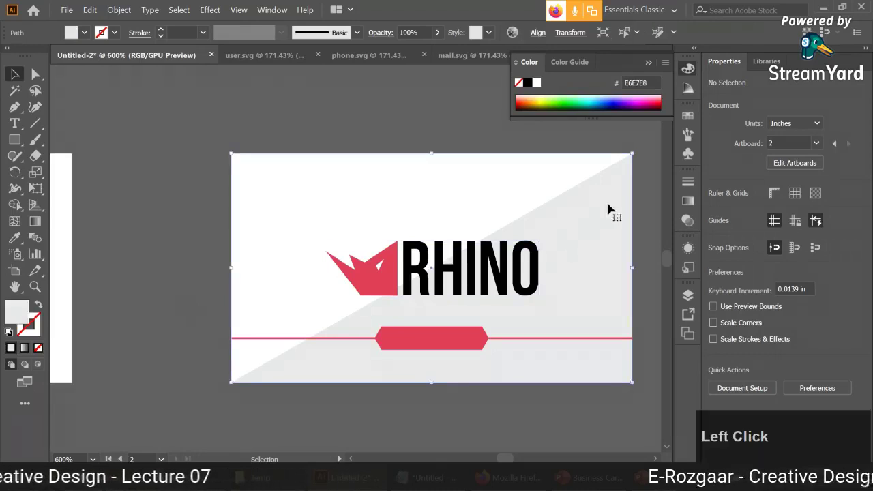
{"action": "left_click", "coordinate": [84, 33]}
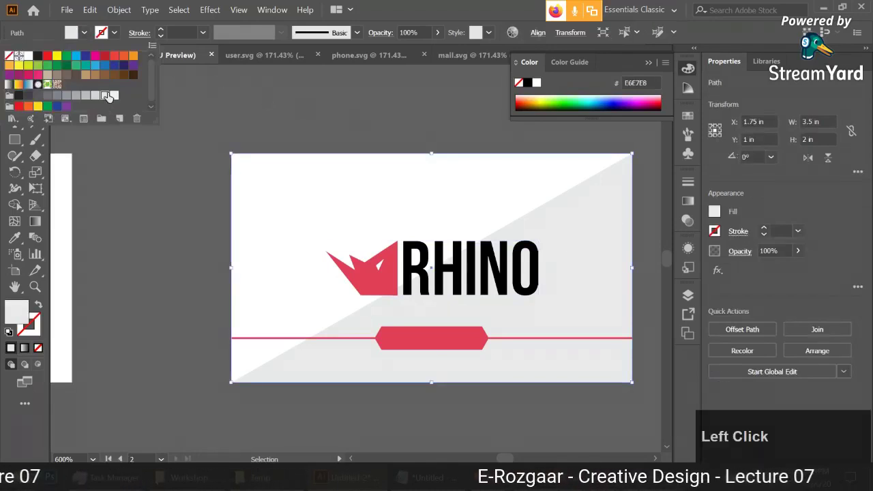
{"action": "left_click", "coordinate": [171, 197]}
{"action": "left_click", "coordinate": [172, 199]}
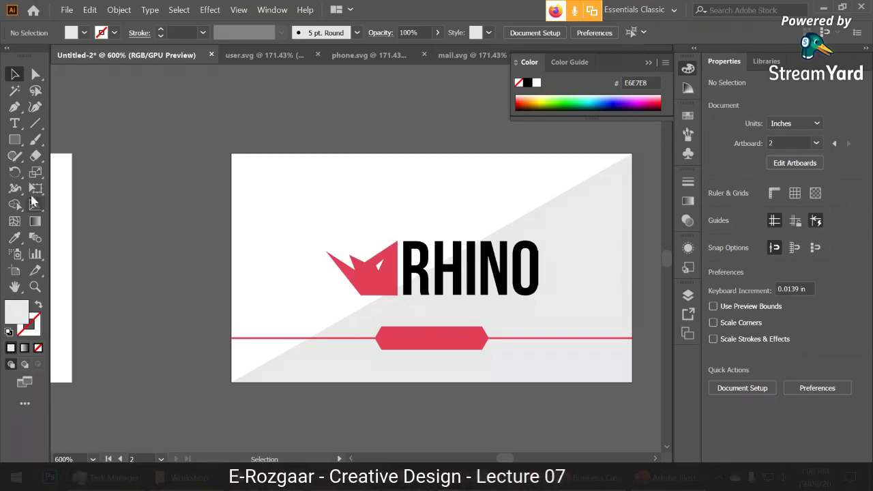
Draw a short straight line and place it near the top of the card.
{"action": "left_click", "coordinate": [35, 123]}
{"action": "mouse_move", "coordinate": [235, 124]}
{"action": "left_mouse_down"}
{"action": "mouse_move", "coordinate": [348, 125]}
{"action": "mouse_move", "coordinate": [334, 186]}
{"action": "left_mouse_up"}
{"action": "left_click", "coordinate": [15, 74]}
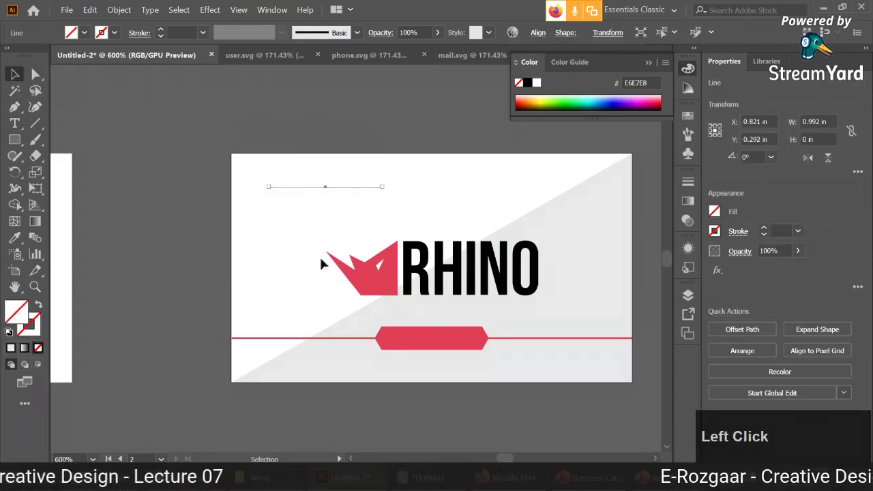
{"action": "left_click", "coordinate": [310, 287]}
{"action": "mouse_move", "coordinate": [296, 338]}
{"action": "left_mouse_down"}
{"action": "mouse_move", "coordinate": [346, 186]}
{"action": "mouse_move", "coordinate": [344, 272]}
{"action": "left_mouse_up"}
{"action": "scroll", "coordinate": [354, 212], "scroll_direction": "up", "scroll_amount": 2}
{"action": "scroll", "coordinate": [356, 205], "scroll_direction": "up", "scroll_amount": 1}
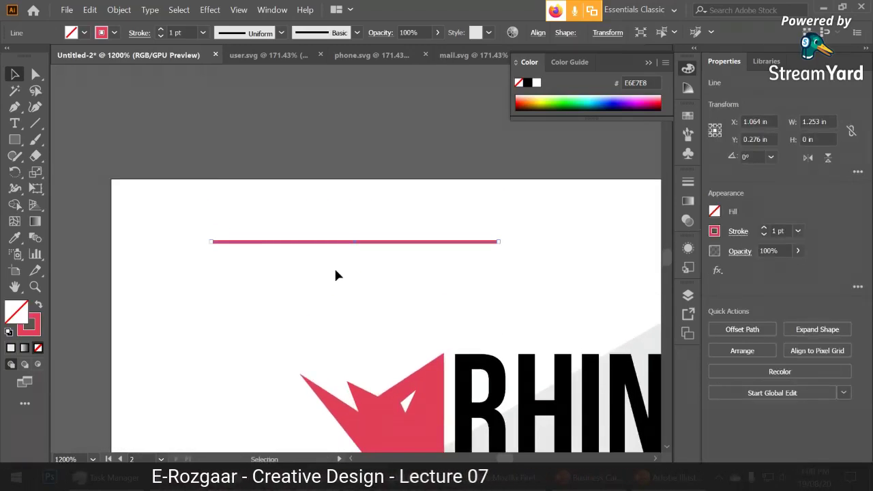
Raise the line's stroke weight to 5 pt.
{"action": "left_click", "coordinate": [140, 33]}
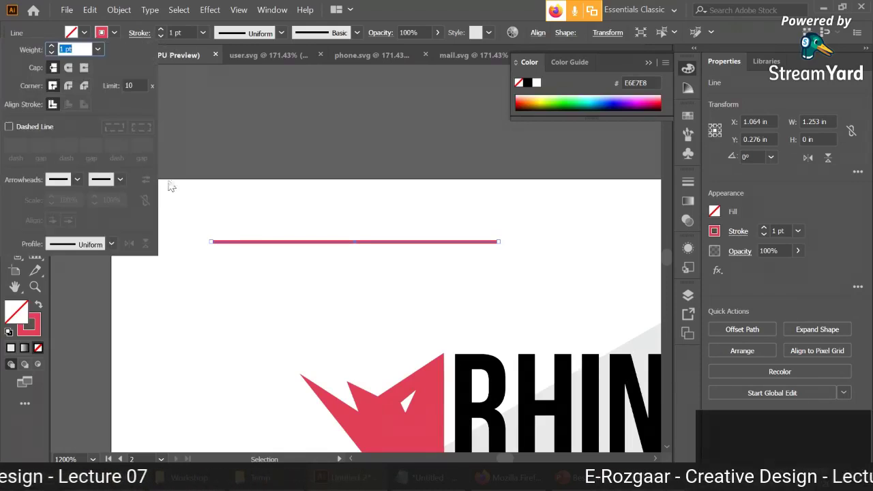
{"action": "left_click", "coordinate": [167, 186]}
{"action": "left_click", "coordinate": [161, 29]}
{"action": "left_click", "coordinate": [161, 29]}
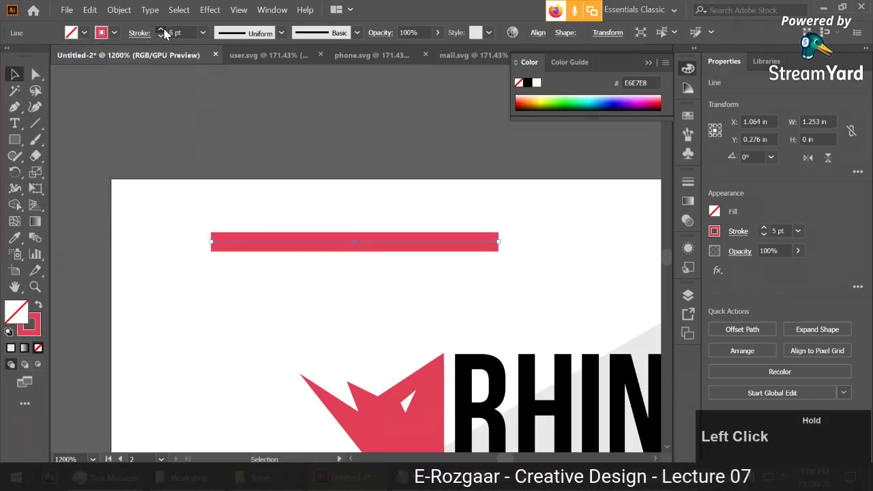
{"action": "left_click", "coordinate": [161, 29]}
{"action": "left_click", "coordinate": [161, 29]}
Switch the 5 pt line's ends from rounded to flat butt caps.
{"action": "left_click", "coordinate": [279, 259]}
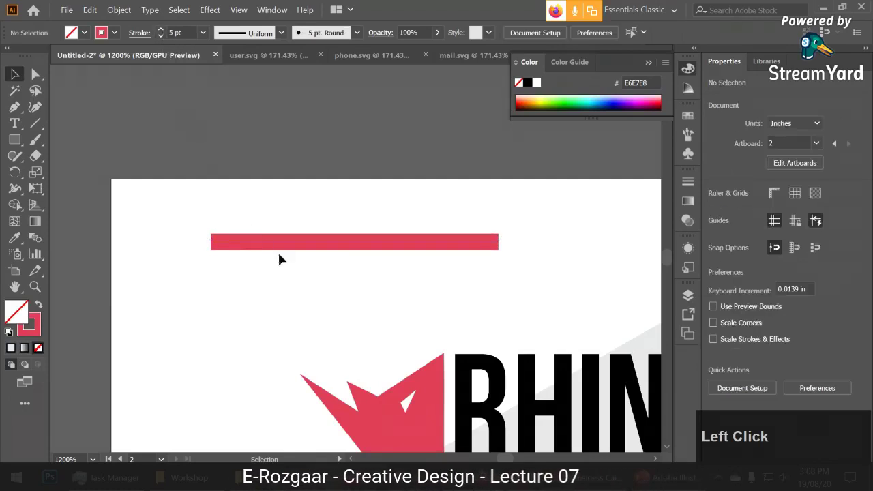
{"action": "left_click", "coordinate": [301, 247]}
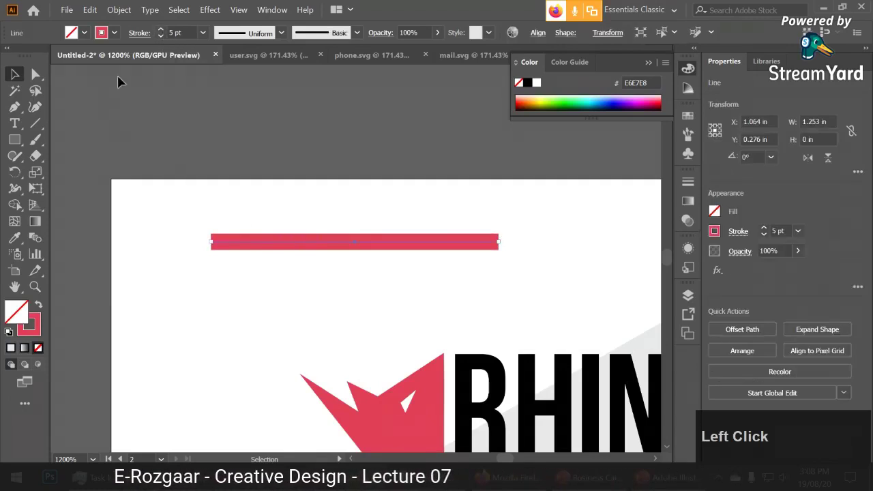
{"action": "left_click", "coordinate": [140, 32]}
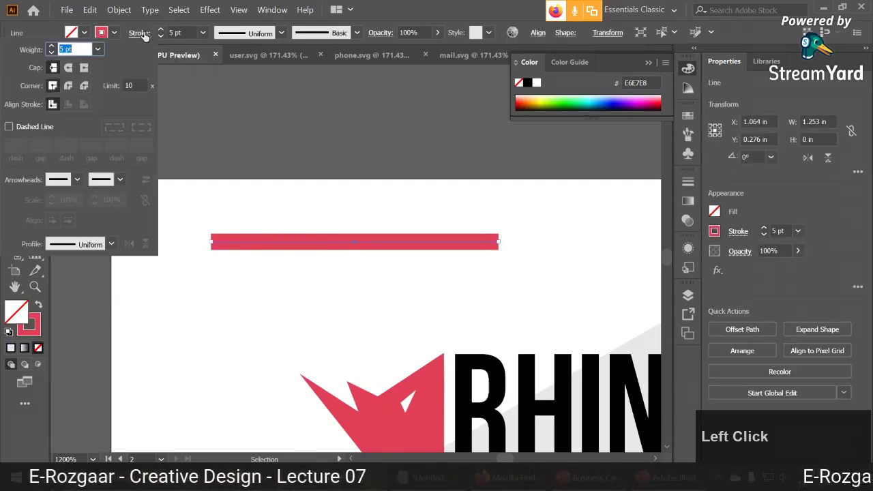
{"action": "left_click", "coordinate": [69, 68]}
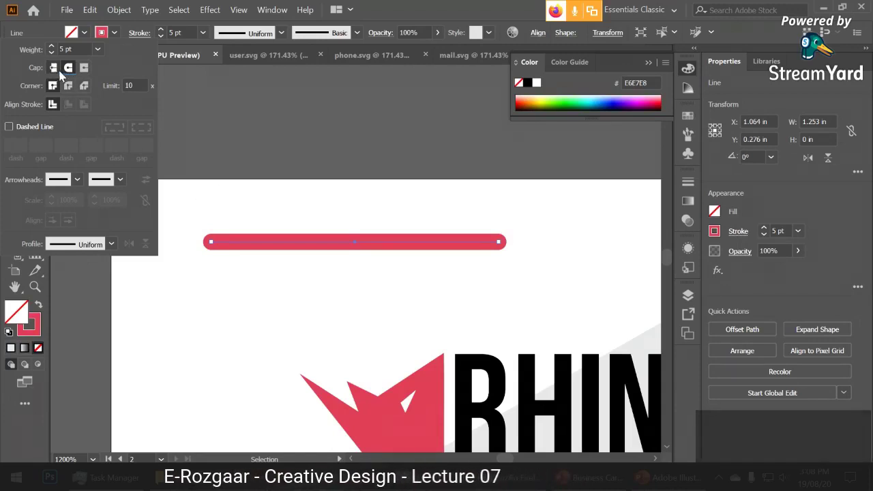
{"action": "left_click", "coordinate": [53, 67]}
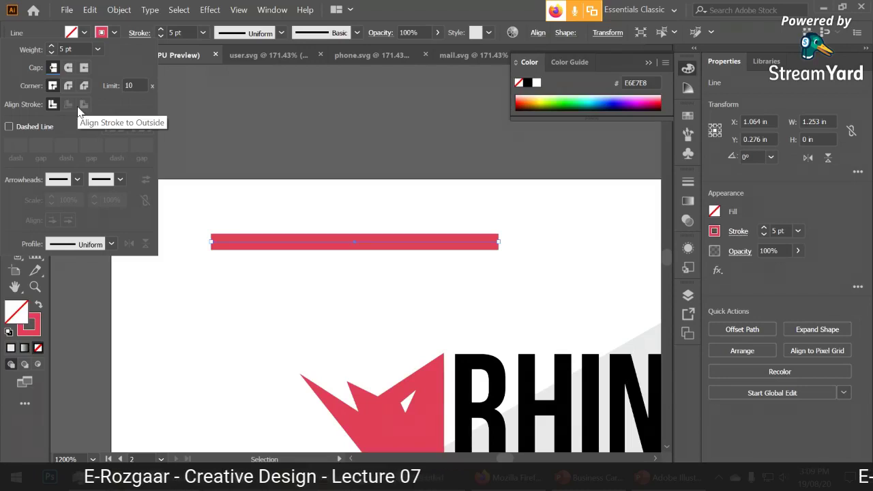
Make the line a dashed stroke with a 7 pt weight.
{"action": "left_click", "coordinate": [43, 128]}
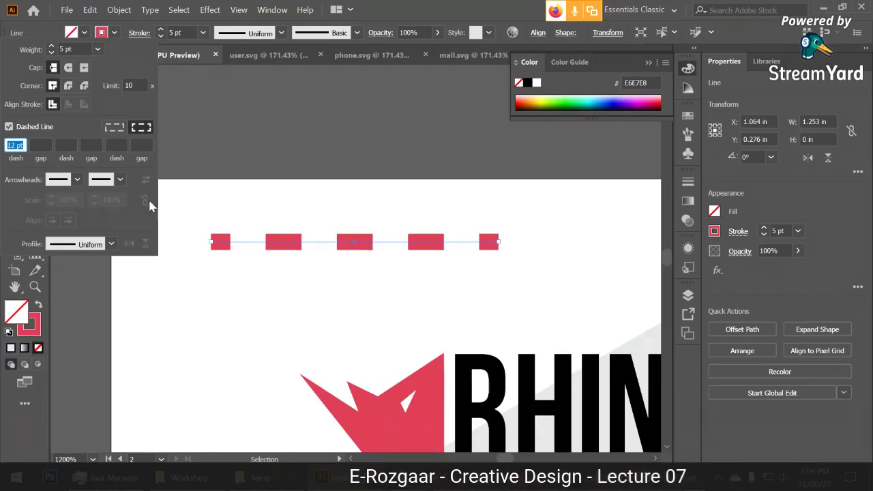
{"action": "left_click", "coordinate": [161, 37]}
{"action": "left_click", "coordinate": [161, 36]}
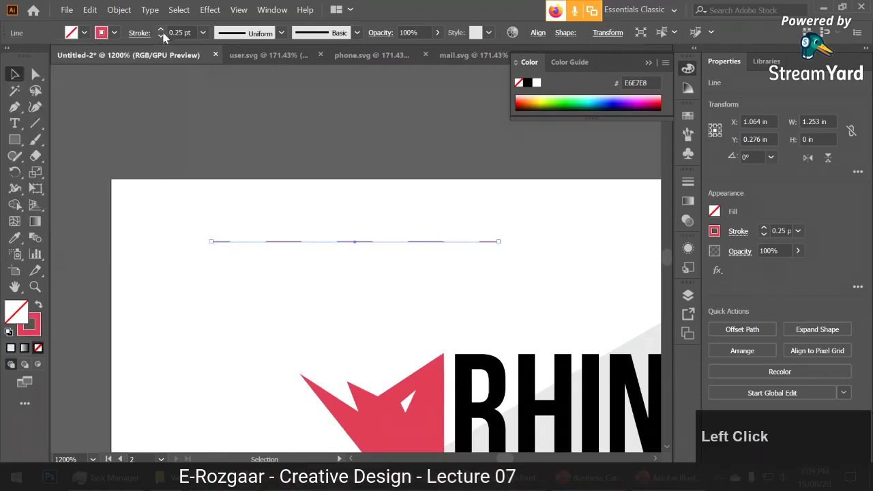
{"action": "left_click", "coordinate": [161, 30]}
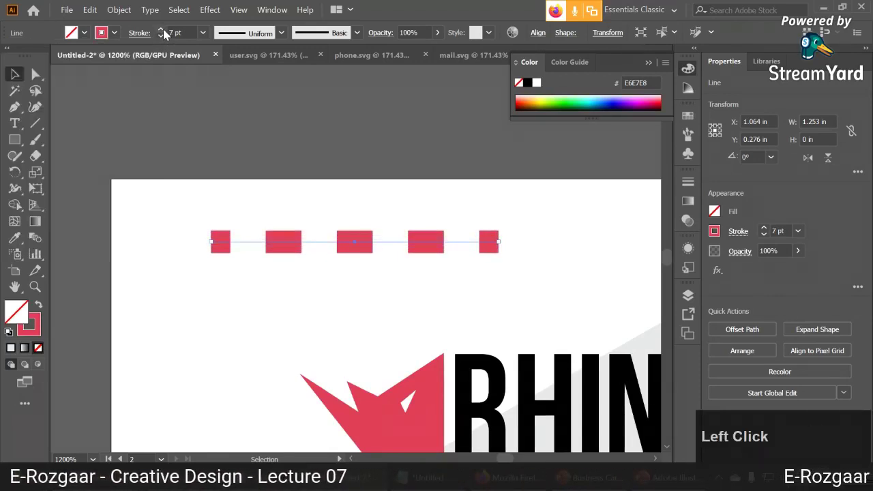
Set the first dash length to 12 pt.
{"action": "left_click", "coordinate": [141, 34]}
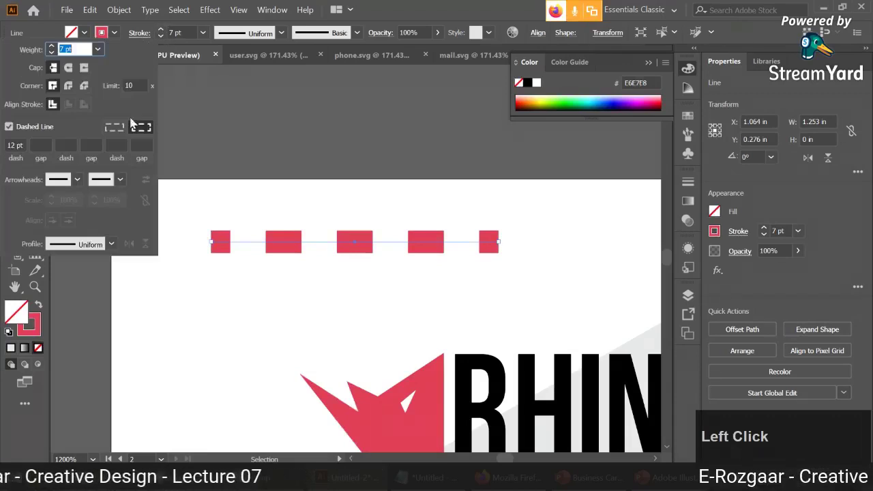
{"action": "left_click", "coordinate": [14, 144]}
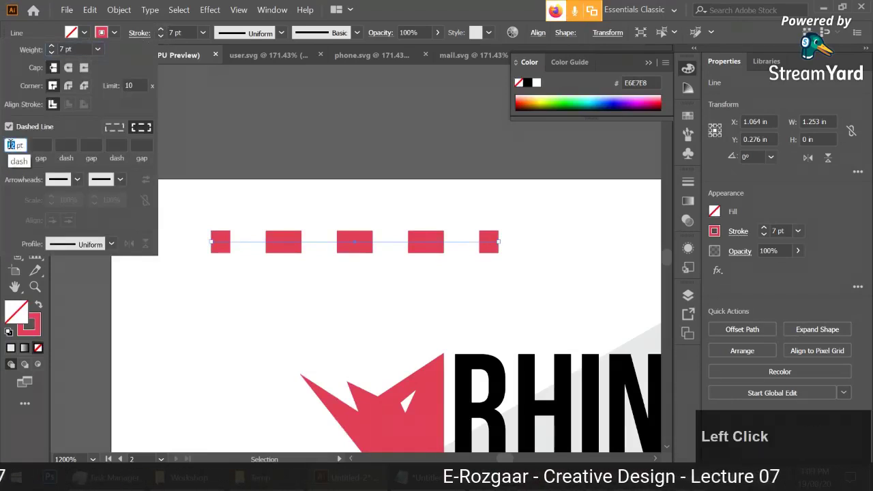
{"action": "type", "text": "3"}
{"action": "left_click", "coordinate": [41, 146]}
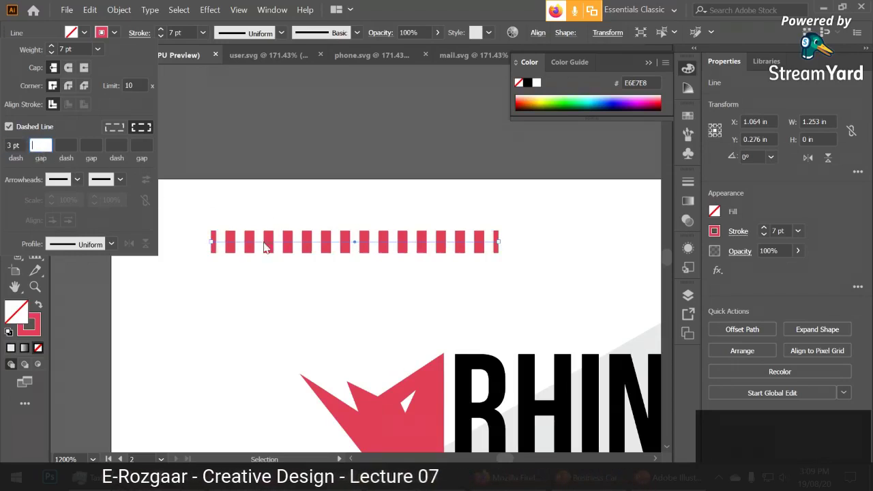
{"action": "left_click", "coordinate": [8, 160]}
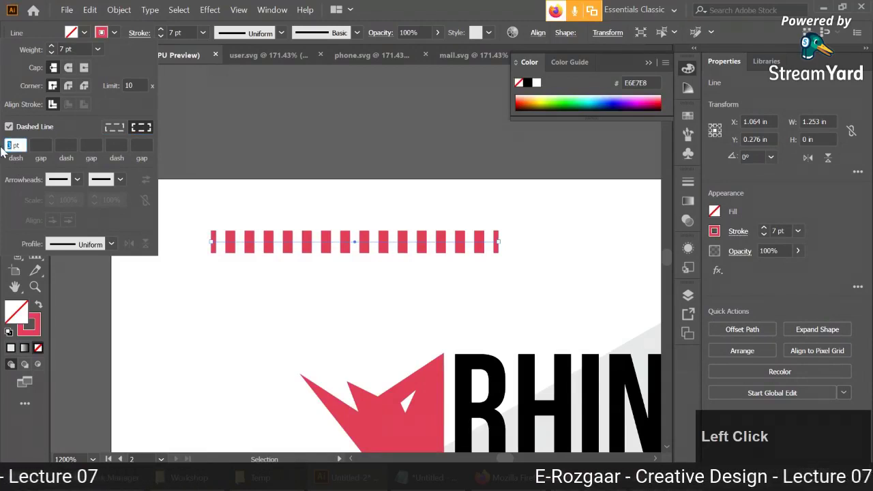
{"action": "type", "text": "12"}
{"action": "left_click", "coordinate": [70, 145]}
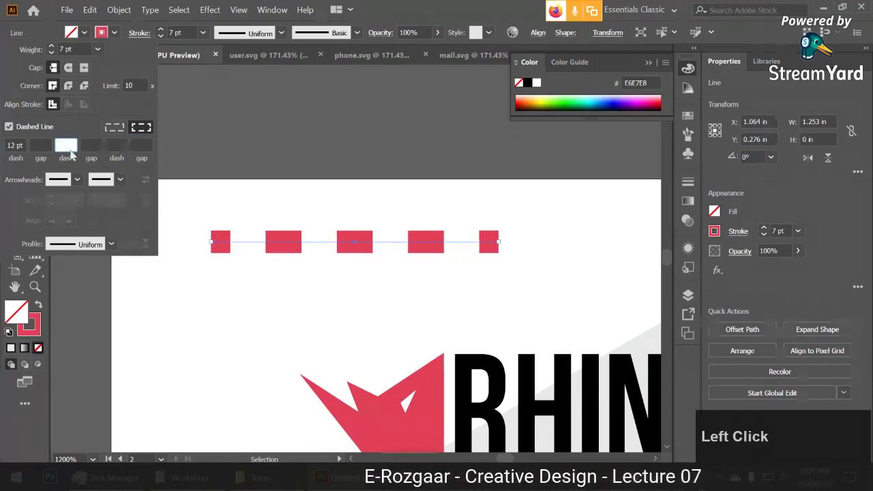
Set the first gap between dashes to 3 pt.
{"action": "left_click", "coordinate": [76, 180]}
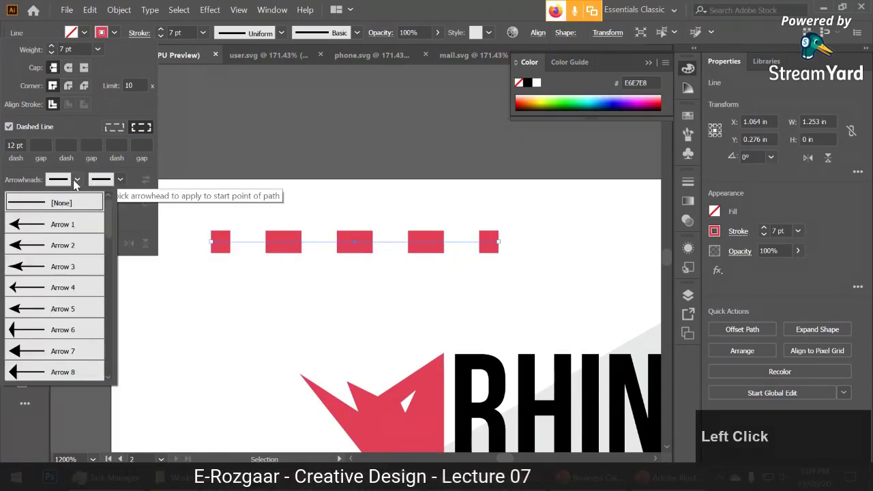
{"action": "left_click", "coordinate": [75, 180]}
{"action": "left_click", "coordinate": [41, 145]}
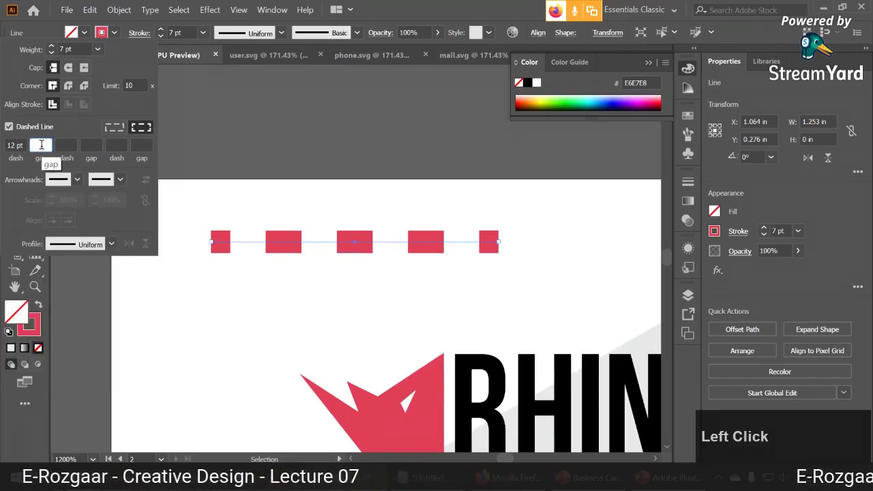
{"action": "type", "text": "1"}
{"action": "left_click", "coordinate": [58, 150]}
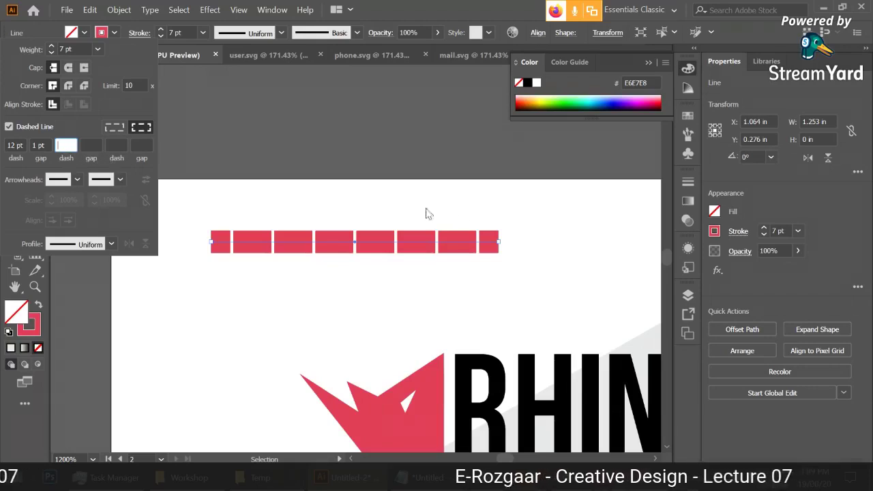
{"action": "left_click", "coordinate": [36, 145]}
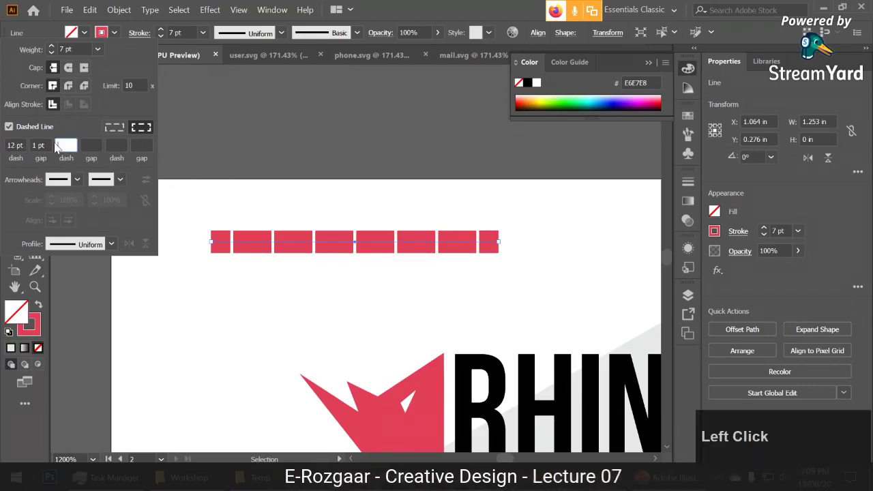
{"action": "type", "text": "3"}
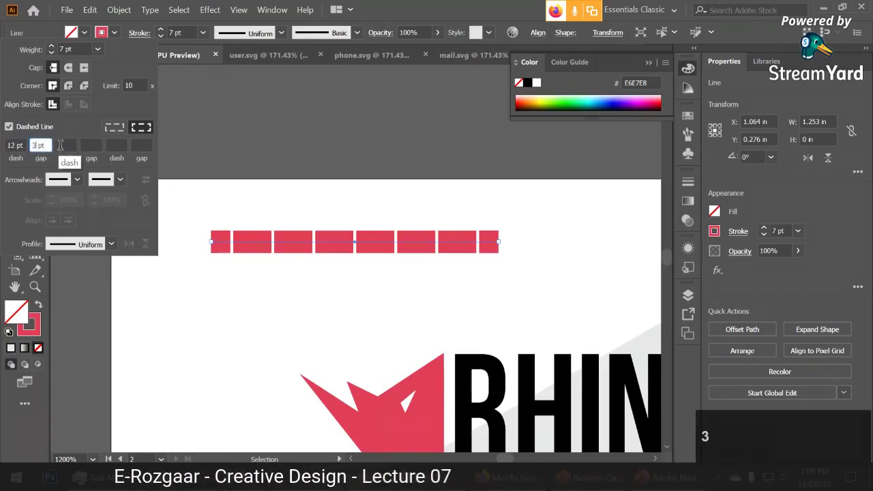
{"action": "left_click", "coordinate": [66, 145]}
Add Arrow 1 arrowheads to both ends of the red line and shrink the start arrowhead.
{"action": "left_click", "coordinate": [61, 181]}
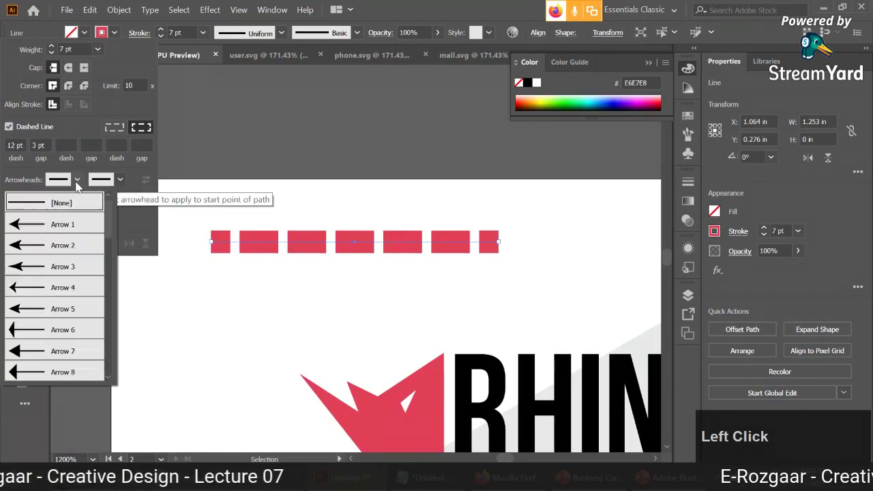
{"action": "left_click", "coordinate": [69, 223]}
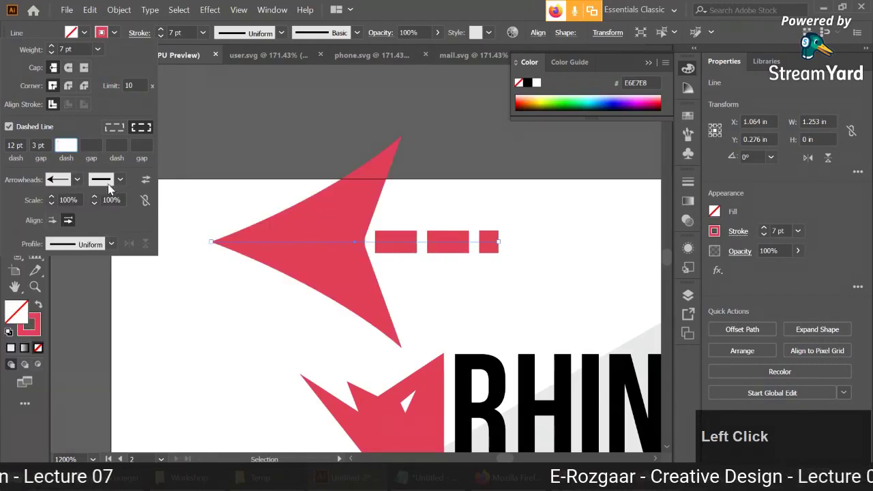
{"action": "left_click", "coordinate": [120, 180]}
{"action": "left_click", "coordinate": [101, 223]}
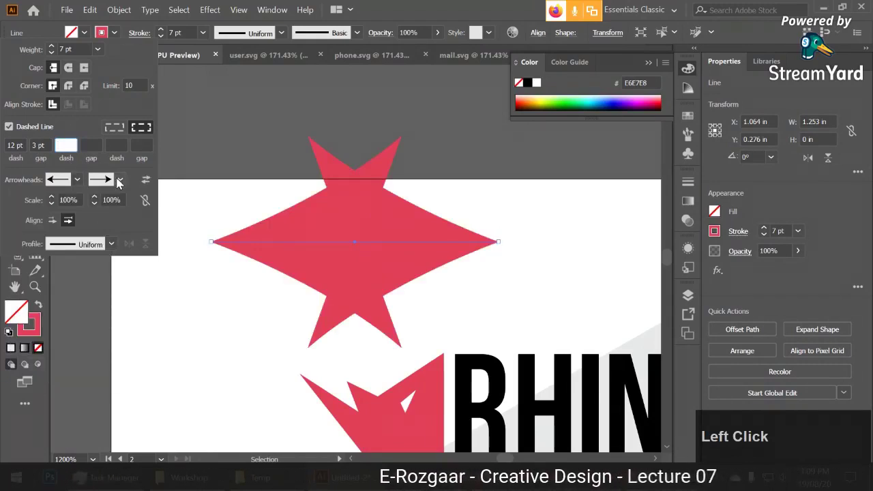
{"action": "left_click", "coordinate": [51, 204]}
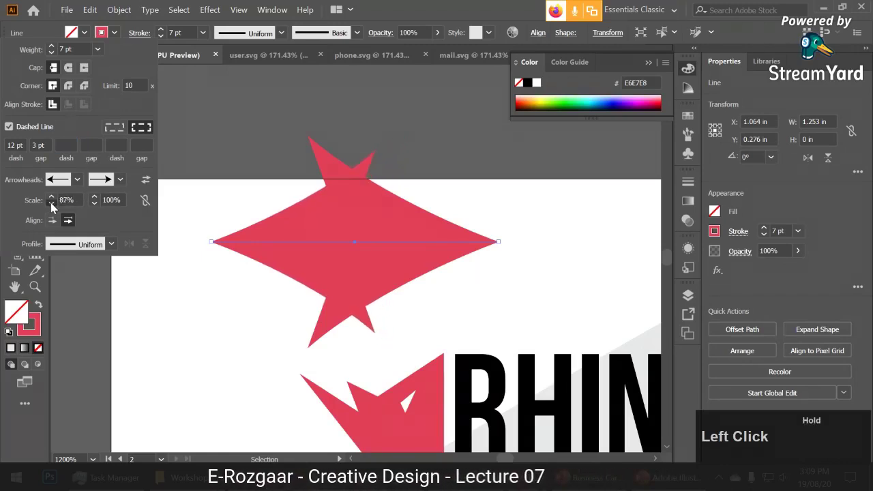
{"action": "left_click_drag", "start_coordinate": [51, 203], "coordinate": [97, 205]}
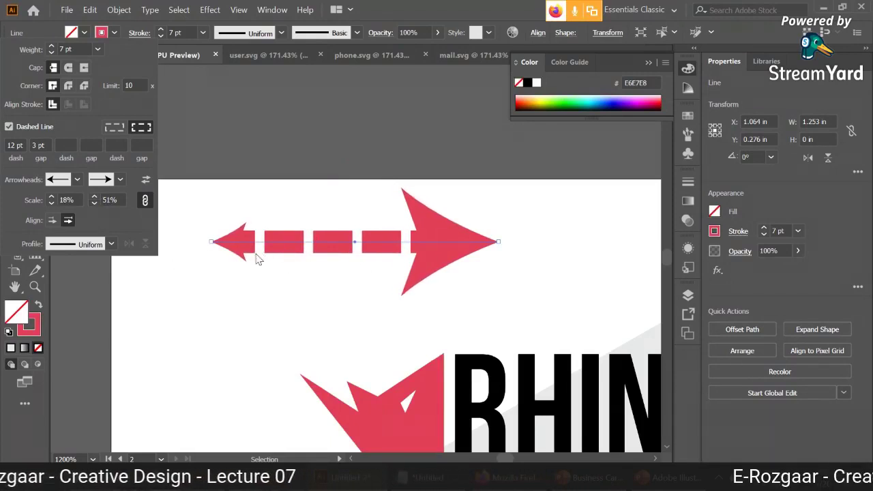
Keep the Uniform width profile, make the line solid, and remove both arrowheads.
{"action": "left_click", "coordinate": [102, 246]}
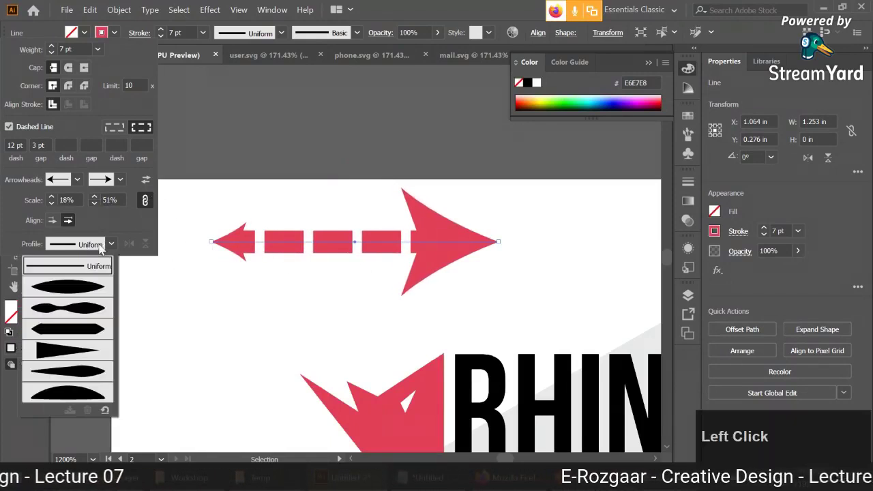
{"action": "left_click", "coordinate": [109, 245]}
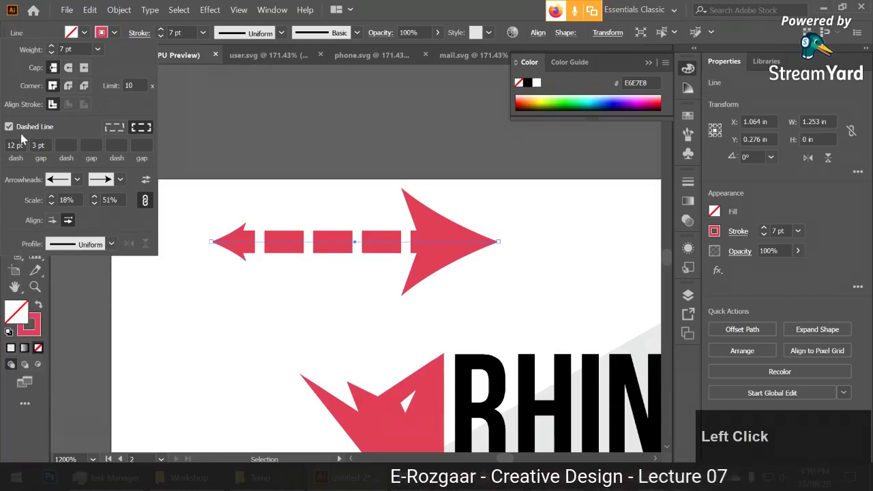
{"action": "left_click", "coordinate": [9, 126]}
{"action": "left_click", "coordinate": [60, 180]}
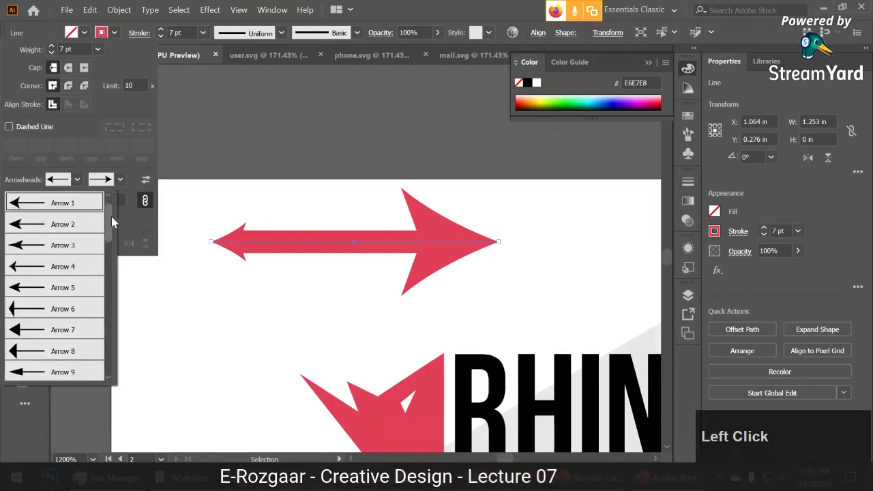
{"action": "scroll", "coordinate": [112, 216], "scroll_direction": "up", "scroll_amount": 2}
{"action": "left_click", "coordinate": [65, 203]}
{"action": "left_click", "coordinate": [100, 179]}
{"action": "scroll", "coordinate": [85, 204], "scroll_direction": "up", "scroll_amount": 2}
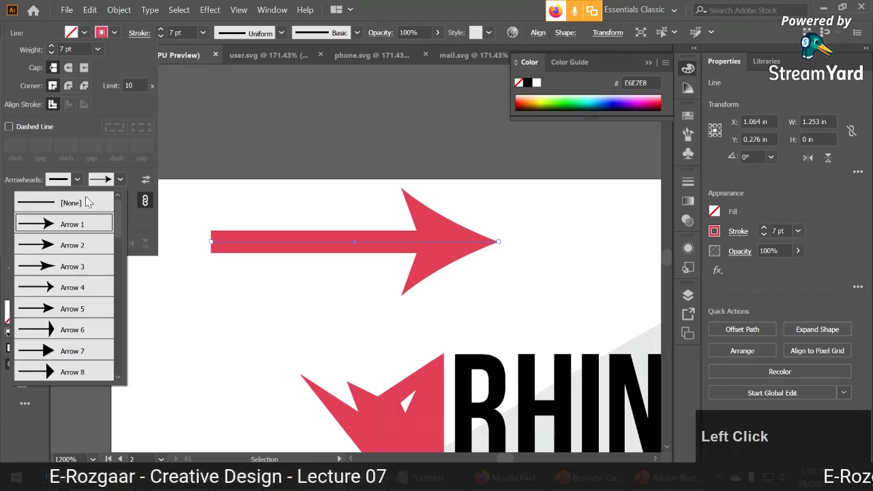
{"action": "left_click", "coordinate": [72, 203]}
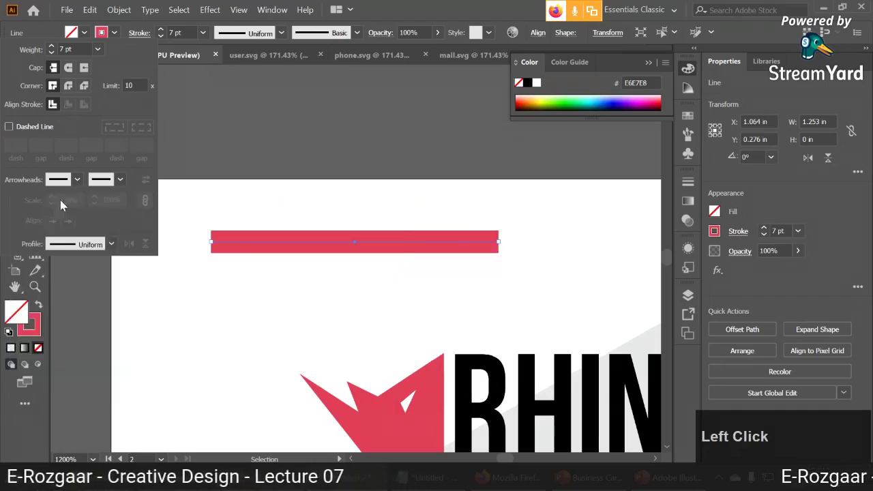
Try several width profiles, settle on a triangular taper, lengthen the line, then delete it.
{"action": "left_click", "coordinate": [106, 244]}
{"action": "left_click", "coordinate": [69, 300]}
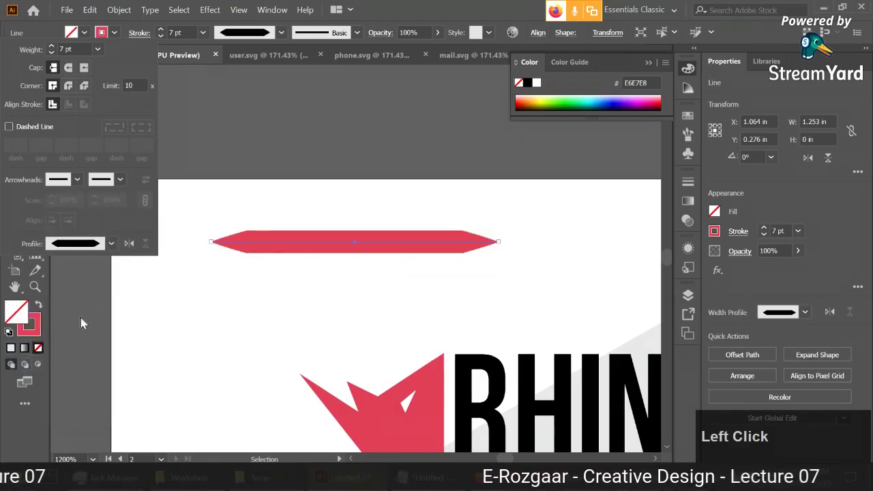
{"action": "left_click", "coordinate": [106, 244]}
{"action": "left_click", "coordinate": [69, 294]}
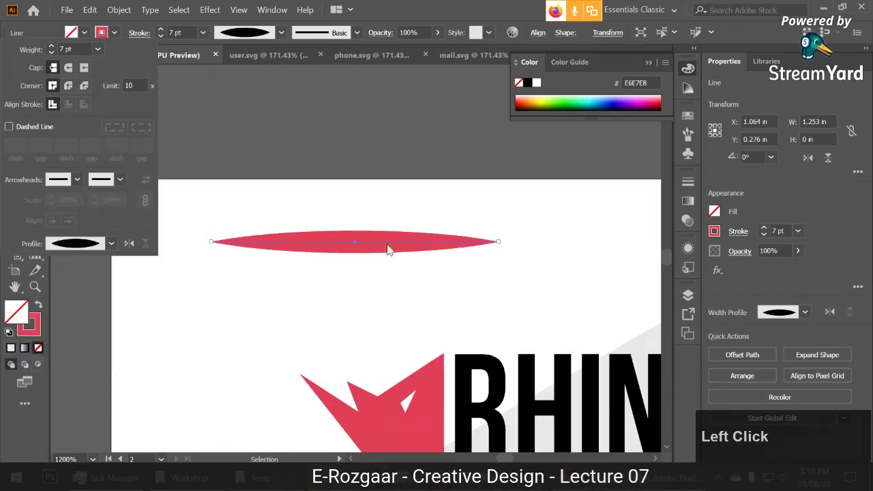
{"action": "left_click", "coordinate": [106, 244]}
{"action": "left_click", "coordinate": [99, 346]}
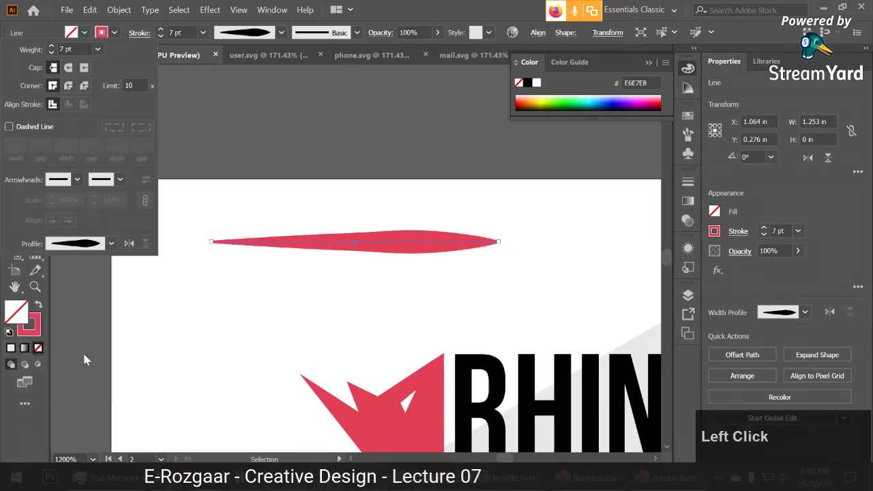
{"action": "left_click", "coordinate": [106, 244]}
{"action": "left_click", "coordinate": [77, 351]}
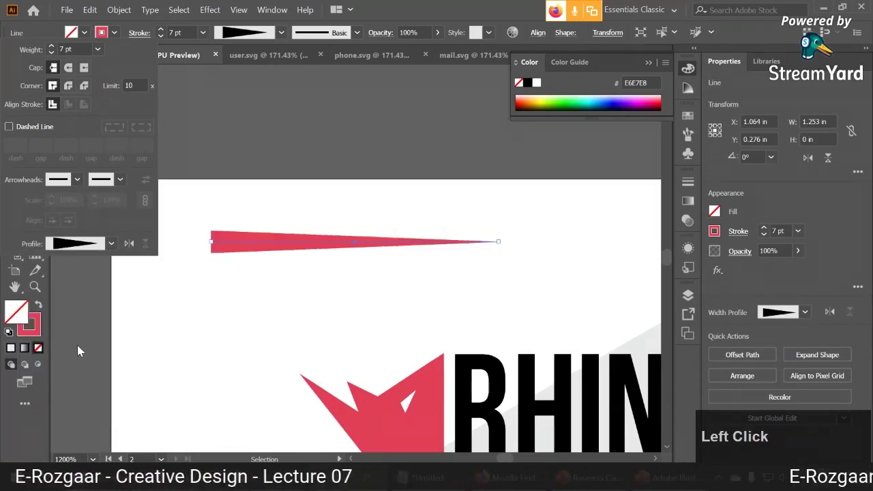
{"action": "left_click", "coordinate": [106, 244]}
{"action": "left_click", "coordinate": [344, 249]}
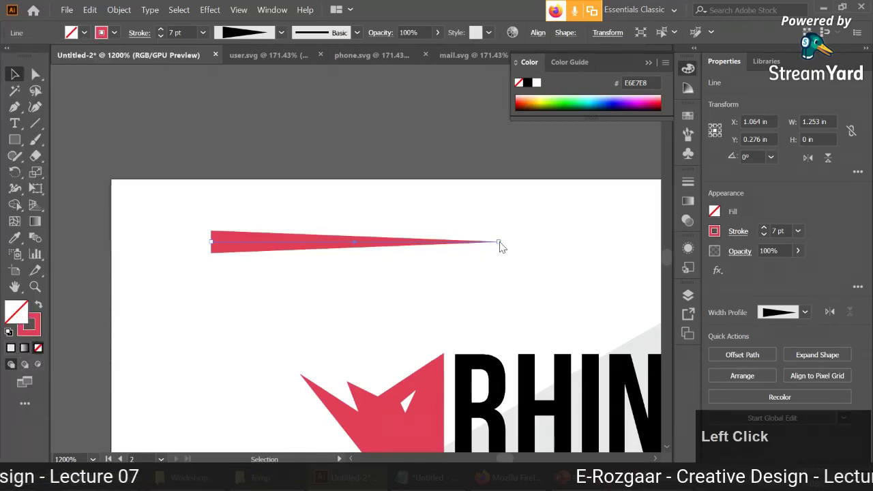
{"action": "mouse_move", "coordinate": [498, 241]}
{"action": "left_mouse_down"}
{"action": "mouse_move", "coordinate": [615, 233]}
{"action": "mouse_move", "coordinate": [457, 305]}
{"action": "mouse_move", "coordinate": [476, 234]}
{"action": "left_mouse_up"}
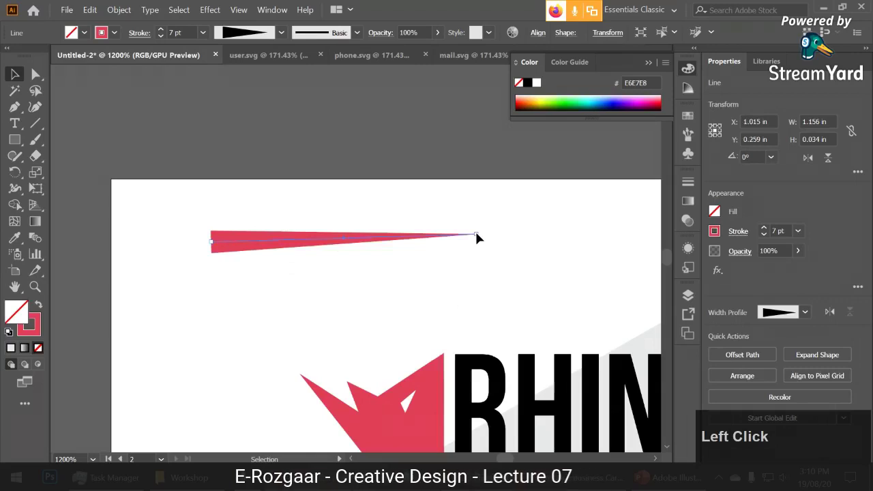
{"action": "key", "text": "Delete"}
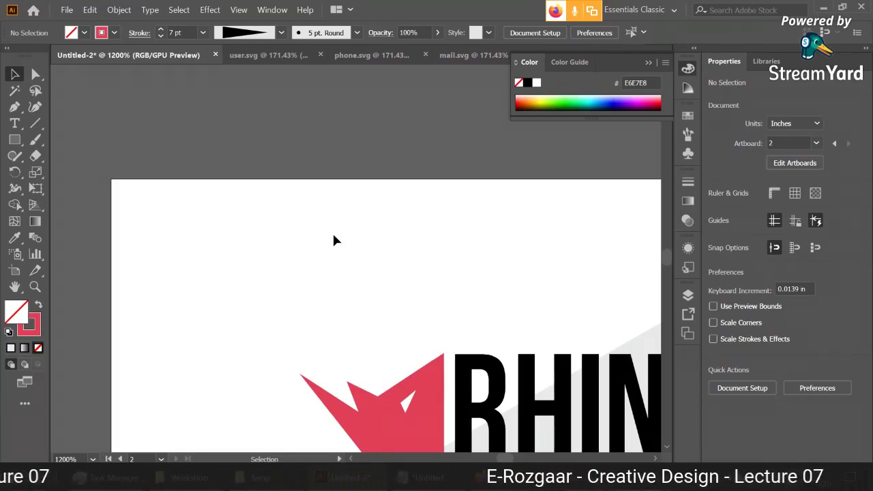
Frame the RHINO card and Alt-drag a duplicate of the front card's name text.
{"action": "scroll", "coordinate": [334, 240], "scroll_direction": "down", "scroll_amount": 2}
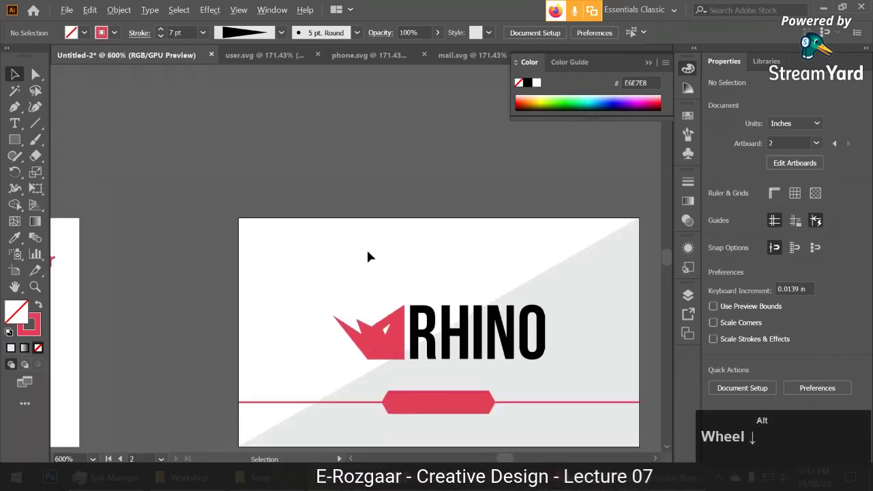
{"action": "left_click_drag", "start_coordinate": [389, 248], "coordinate": [353, 227]}
{"action": "scroll", "coordinate": [370, 229], "scroll_direction": "up", "scroll_amount": 1}
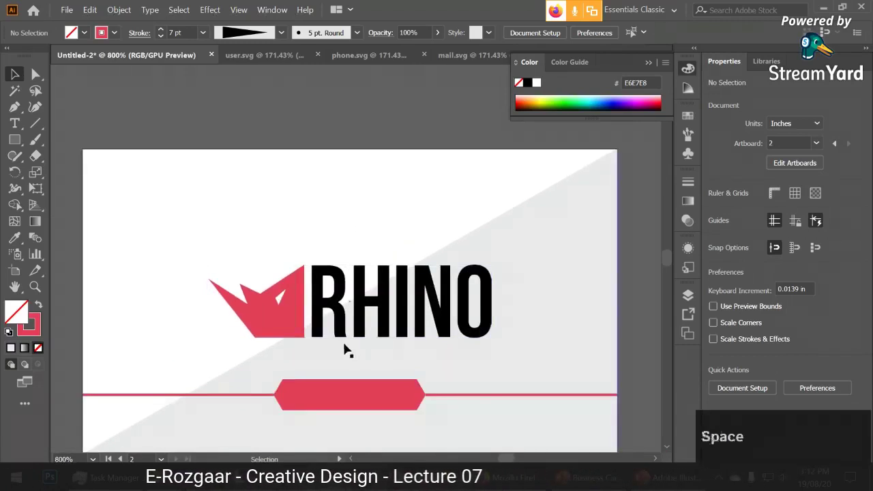
{"action": "left_click_drag", "start_coordinate": [347, 351], "coordinate": [340, 334]}
{"action": "scroll", "coordinate": [341, 334], "scroll_direction": "down", "scroll_amount": 2}
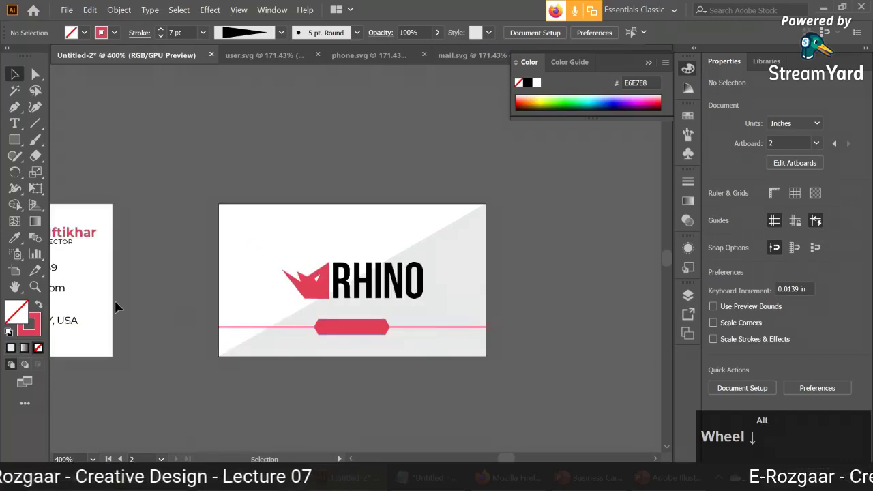
{"action": "left_click", "coordinate": [86, 235]}
{"action": "left_click_drag", "start_coordinate": [88, 239], "coordinate": [231, 287]}
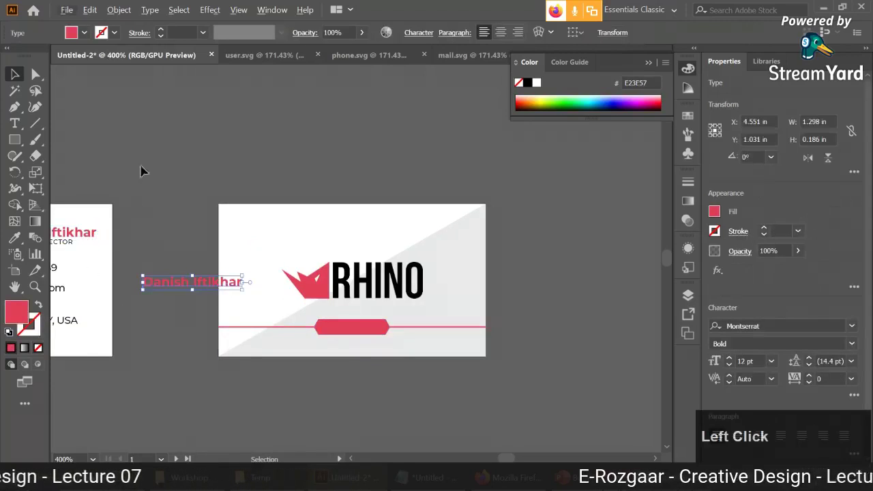
Centre-align the copy, fill it white, and move it onto the red badge.
{"action": "left_click", "coordinate": [500, 32]}
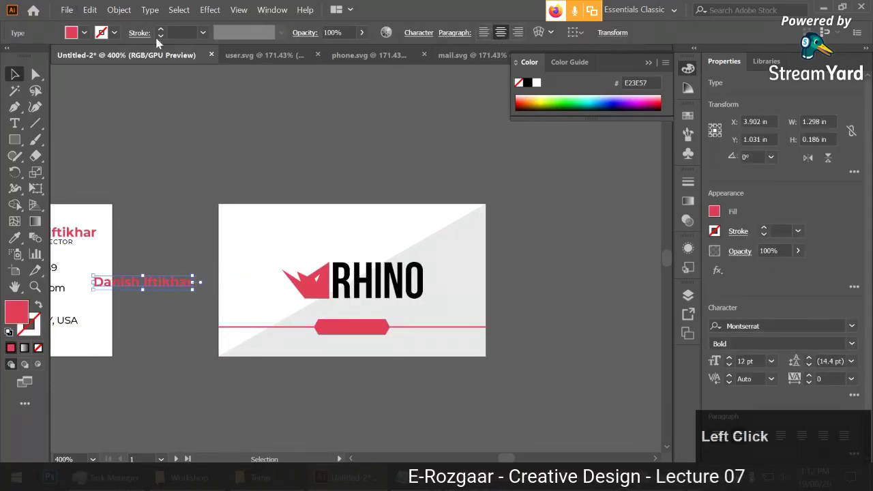
{"action": "left_click", "coordinate": [85, 33]}
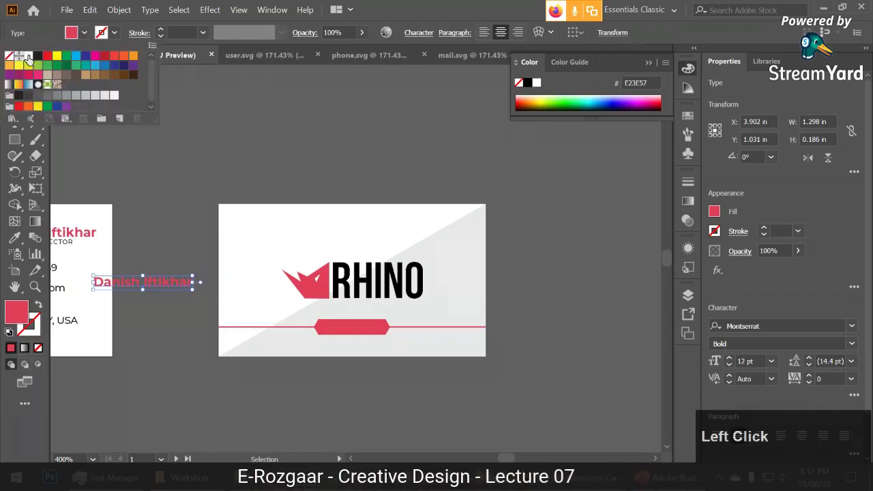
{"action": "left_click", "coordinate": [20, 56]}
{"action": "left_click_drag", "start_coordinate": [157, 283], "coordinate": [382, 331]}
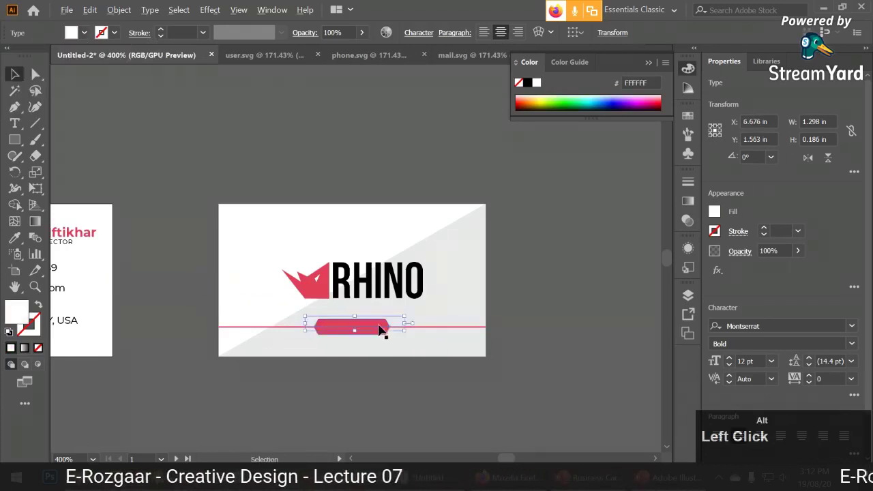
{"action": "scroll", "coordinate": [382, 331], "scroll_direction": "up", "scroll_amount": 2}
Bring the copied text to front and replace its words with rhino.com.
{"action": "right_click", "coordinate": [431, 306]}
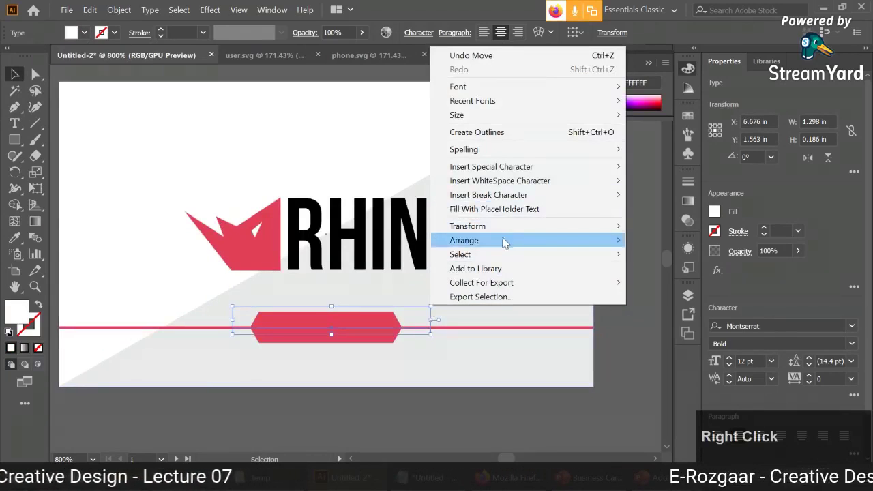
{"action": "left_click", "coordinate": [658, 245]}
{"action": "double_click", "coordinate": [331, 318]}
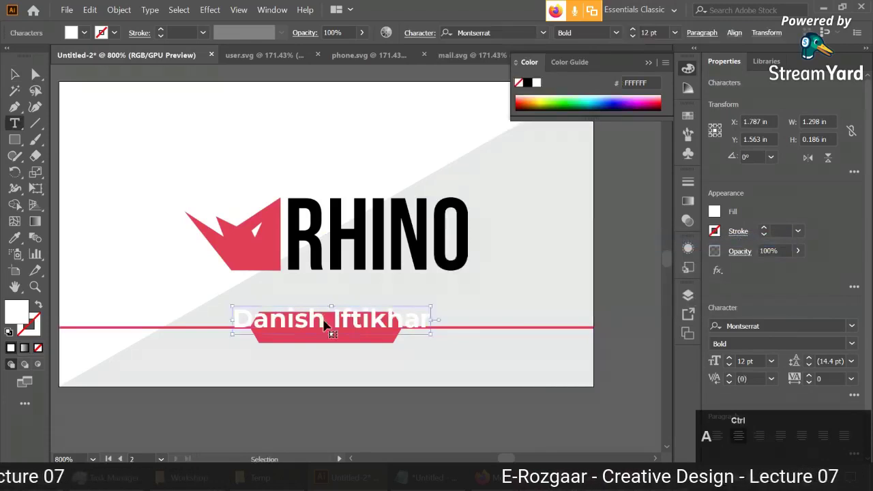
{"action": "key", "text": "ctrl+a"}
{"action": "type", "text": "rhin"}
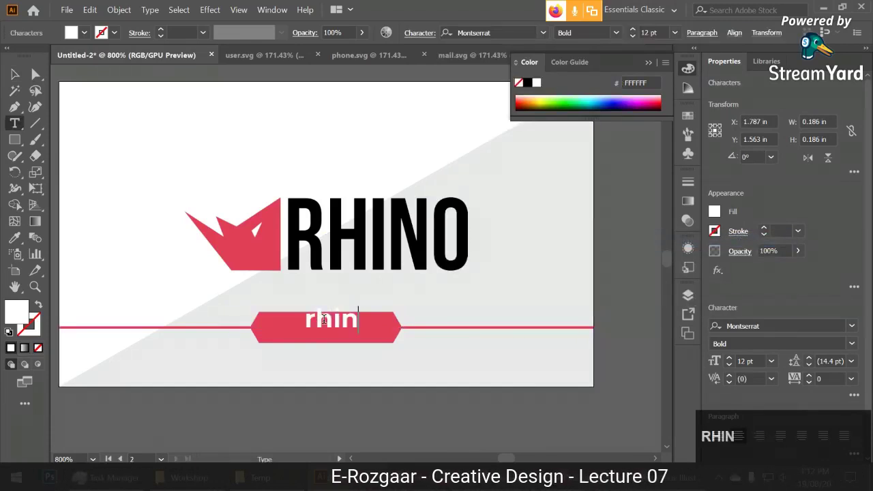
{"action": "type", "text": "o.com"}
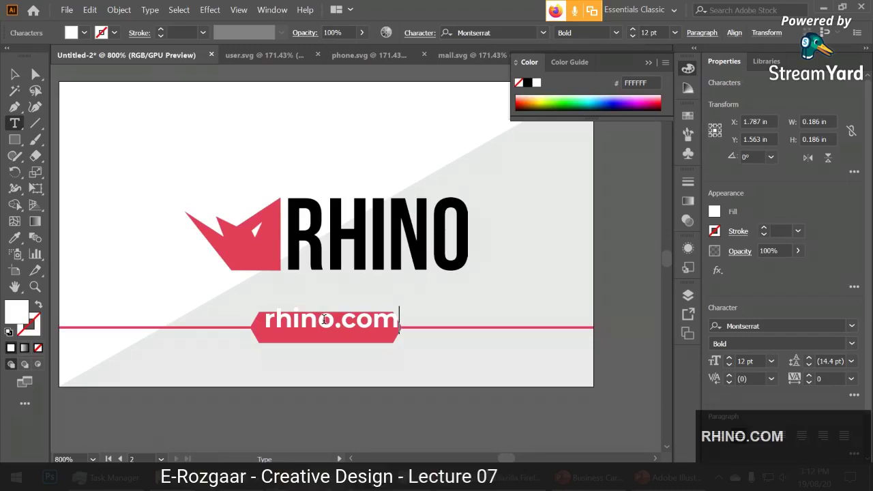
{"action": "left_click", "coordinate": [14, 73]}
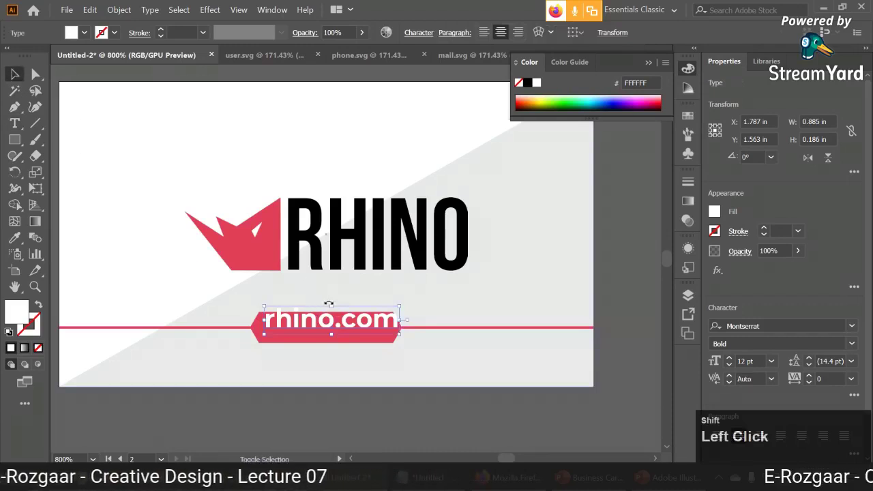
Reselect the rhino.com text and move it up within the red badge.
{"action": "left_click", "coordinate": [331, 307], "text": "shift"}
{"action": "left_click", "coordinate": [322, 383]}
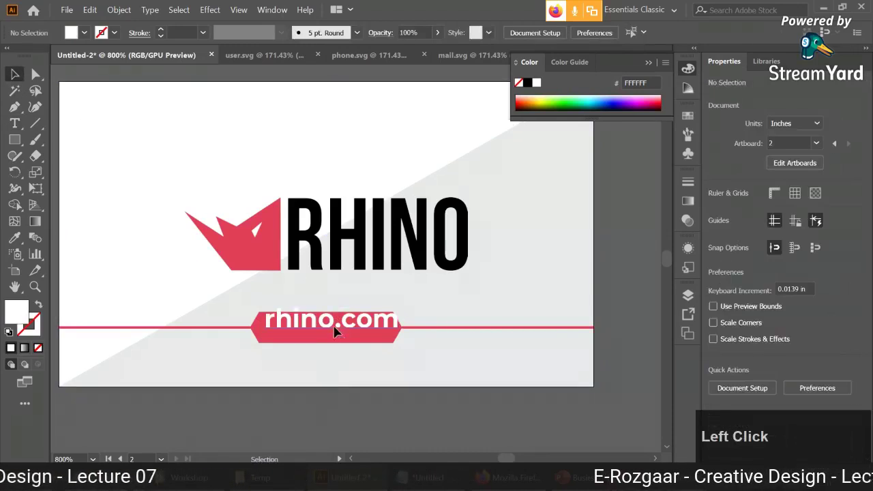
{"action": "left_click", "coordinate": [334, 331]}
{"action": "left_click_drag", "start_coordinate": [335, 307], "coordinate": [336, 331]}
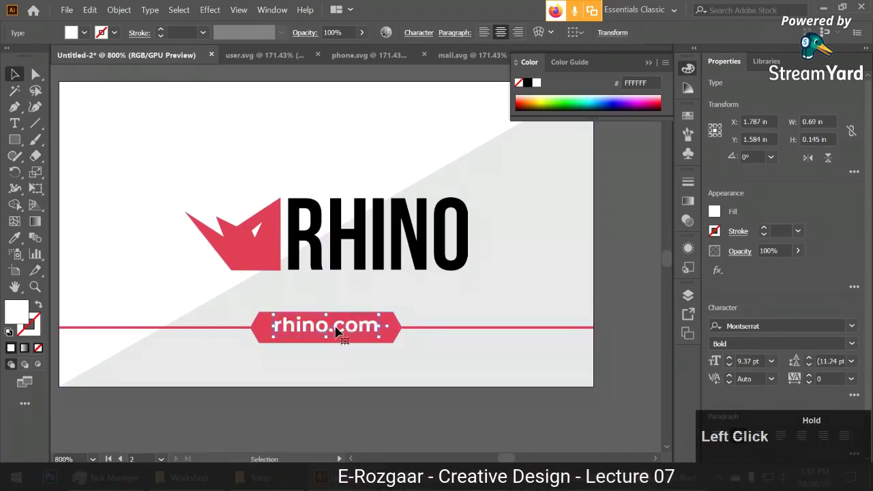
Vertically centre rhino.com on the red badge, using the badge as key object.
{"action": "left_click", "coordinate": [388, 325], "text": "shift"}
{"action": "left_click", "coordinate": [422, 33]}
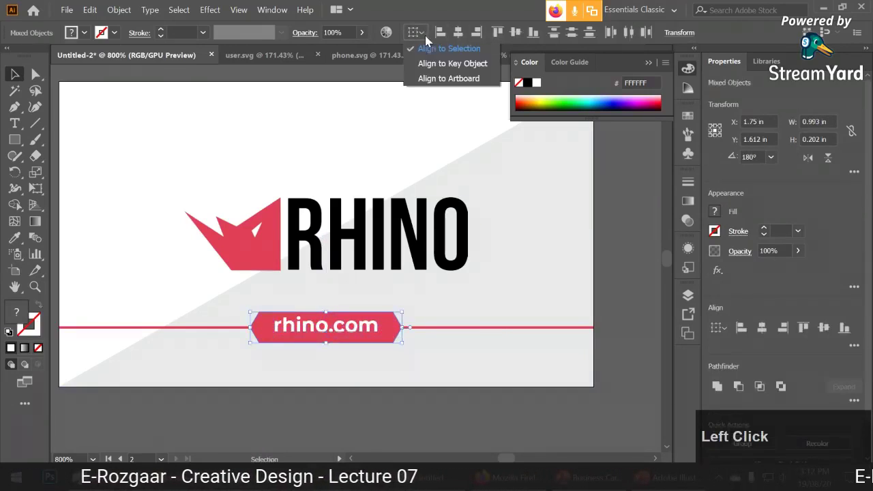
{"action": "left_click", "coordinate": [450, 63]}
{"action": "left_click", "coordinate": [388, 326]}
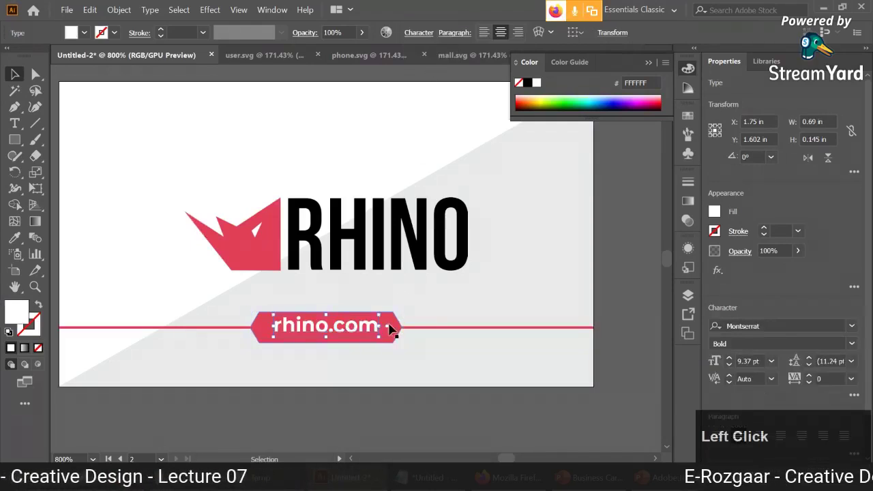
{"action": "left_click", "coordinate": [398, 394]}
{"action": "left_click", "coordinate": [389, 326], "text": "shift"}
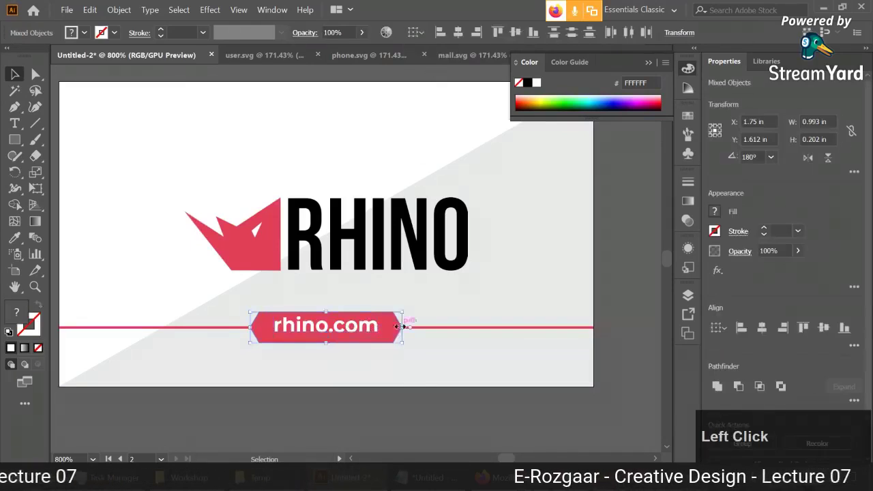
{"action": "scroll", "coordinate": [396, 325], "scroll_direction": "up", "scroll_amount": 1}
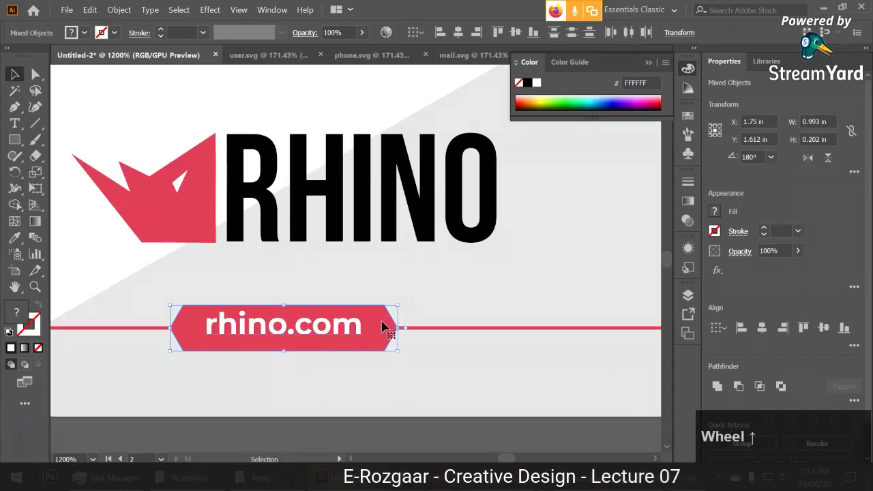
{"action": "left_click", "coordinate": [416, 33]}
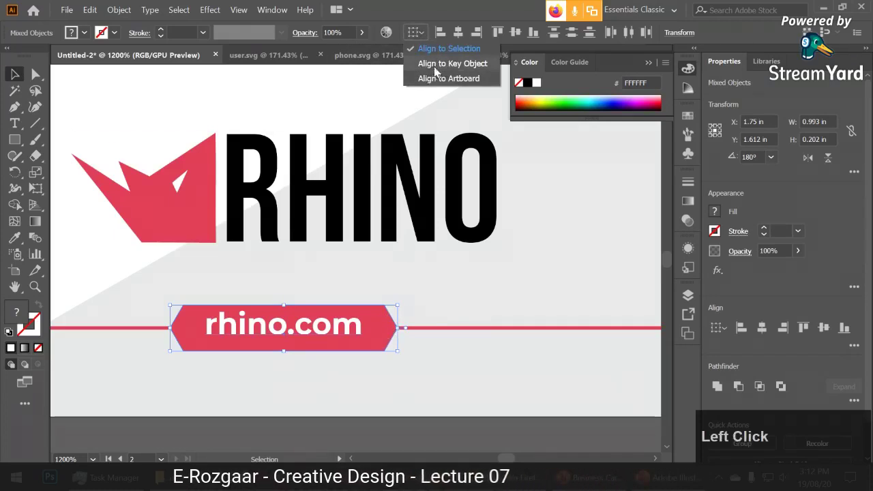
{"action": "left_click", "coordinate": [436, 64]}
{"action": "left_click", "coordinate": [385, 332]}
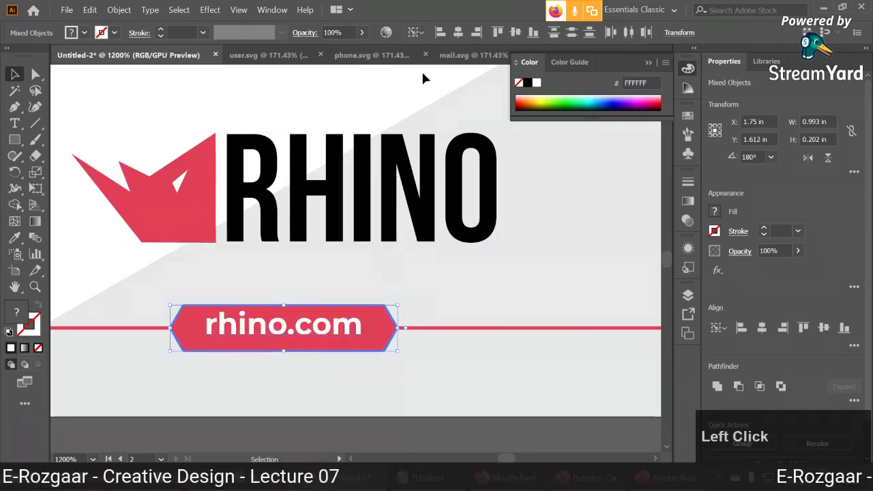
{"action": "left_click", "coordinate": [458, 33]}
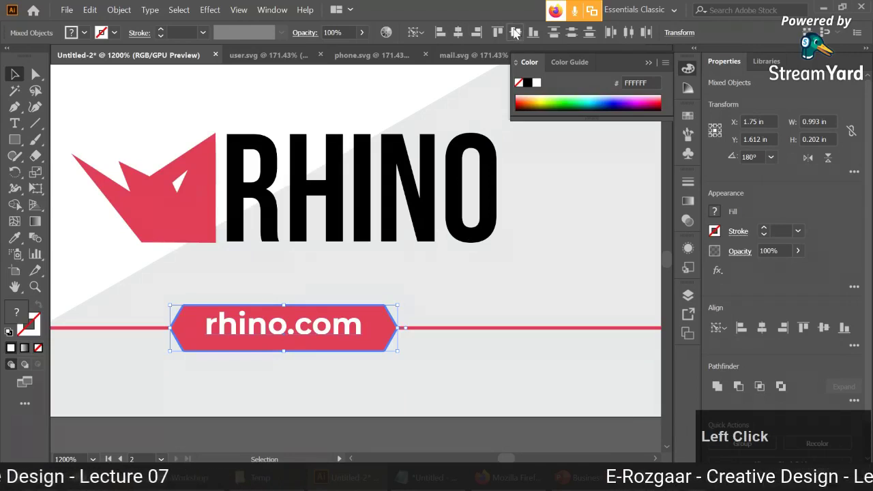
Deselect, reframe the view on the RHINO card, and close the colour panel.
{"action": "left_click", "coordinate": [359, 441]}
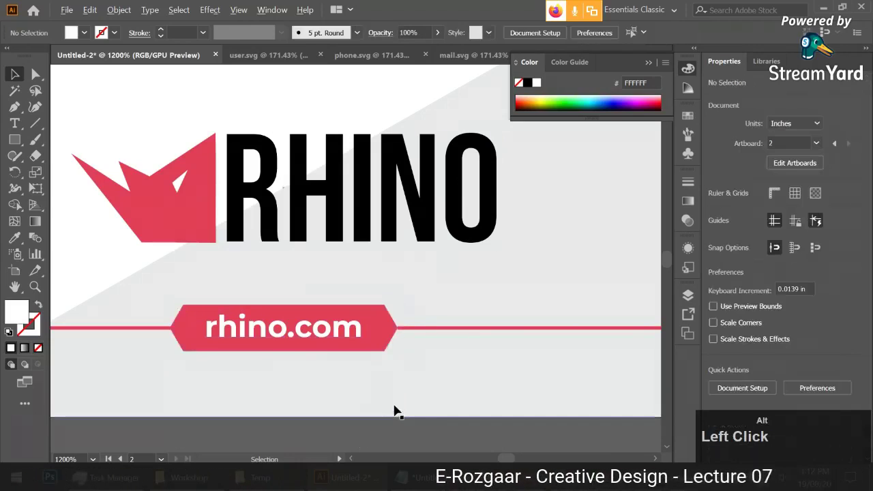
{"action": "scroll", "coordinate": [395, 410], "scroll_direction": "down", "scroll_amount": 2, "text": "alt"}
{"action": "left_click_drag", "start_coordinate": [441, 386], "coordinate": [461, 361]}
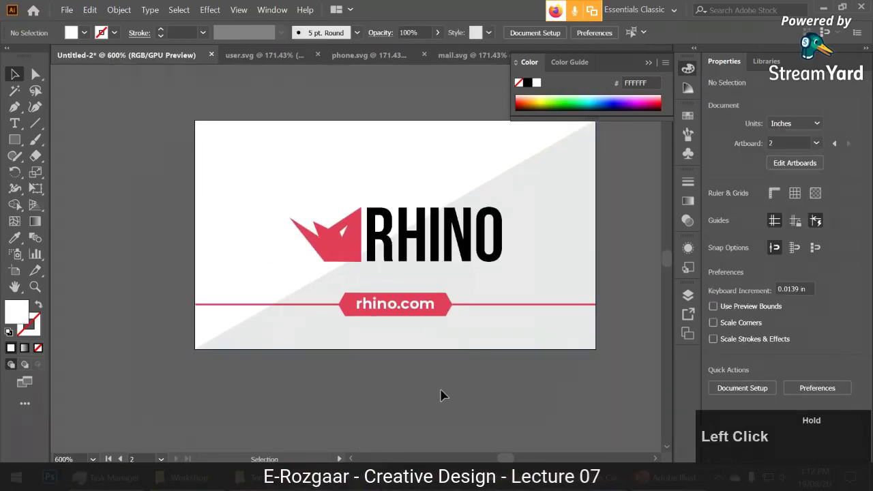
{"action": "left_click_drag", "start_coordinate": [428, 386], "coordinate": [419, 398]}
{"action": "scroll", "coordinate": [388, 210], "scroll_direction": "down", "scroll_amount": 1, "text": "alt"}
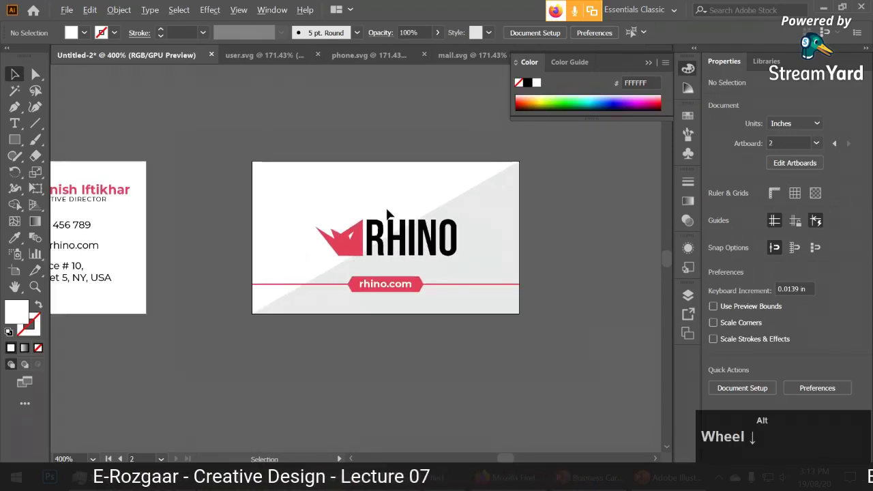
{"action": "left_click", "coordinate": [553, 128]}
{"action": "left_click_drag", "start_coordinate": [554, 128], "coordinate": [461, 175]}
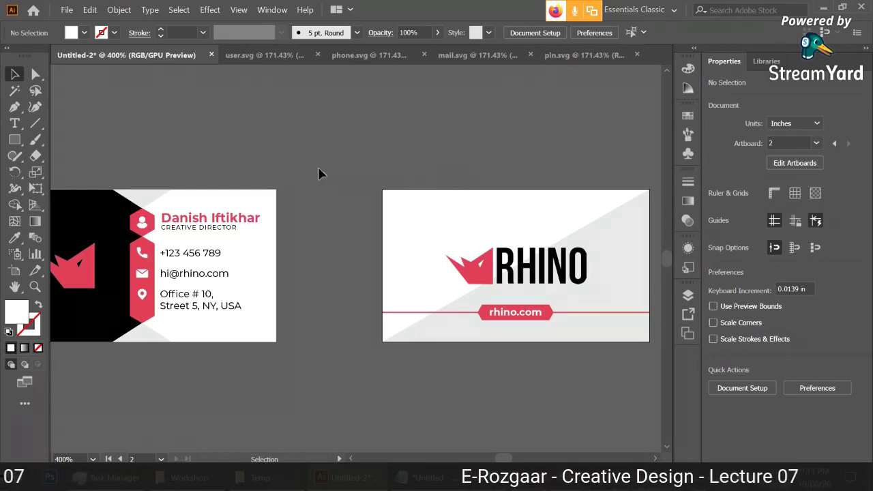
{"action": "left_click_drag", "start_coordinate": [320, 173], "coordinate": [341, 154]}
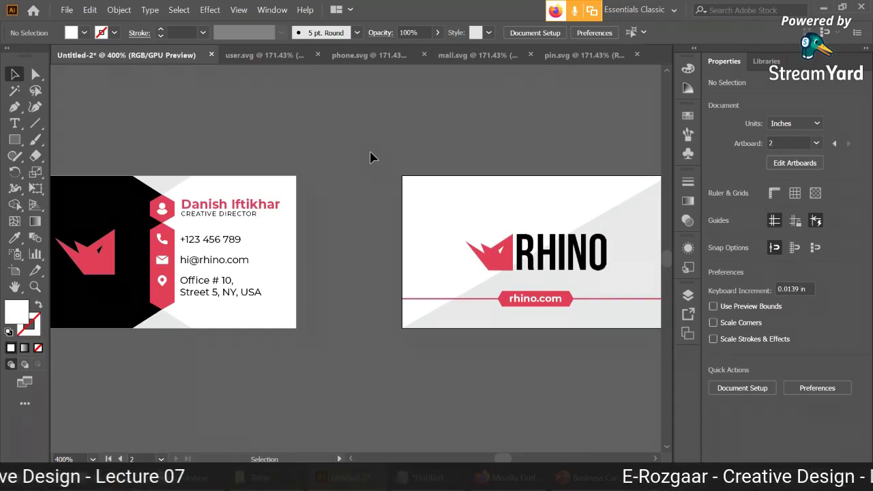
{"action": "scroll", "coordinate": [370, 156], "scroll_direction": "down", "scroll_amount": 1}
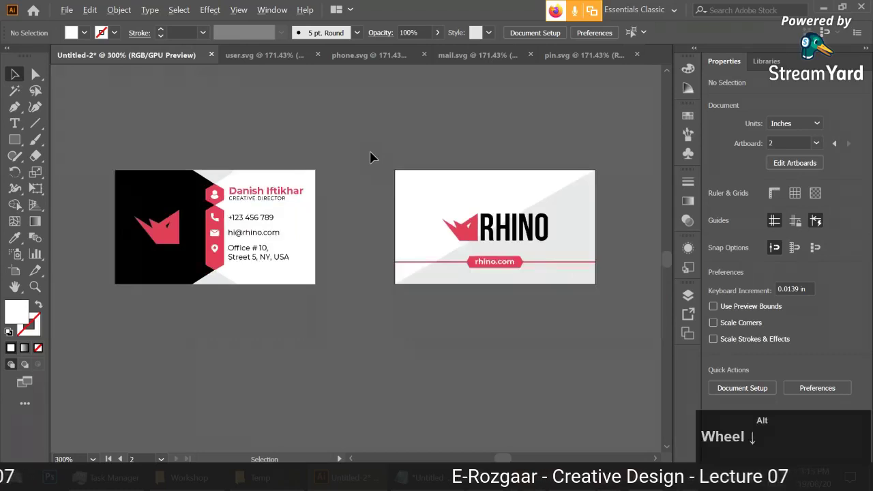
{"action": "left_click_drag", "start_coordinate": [347, 156], "coordinate": [353, 193]}
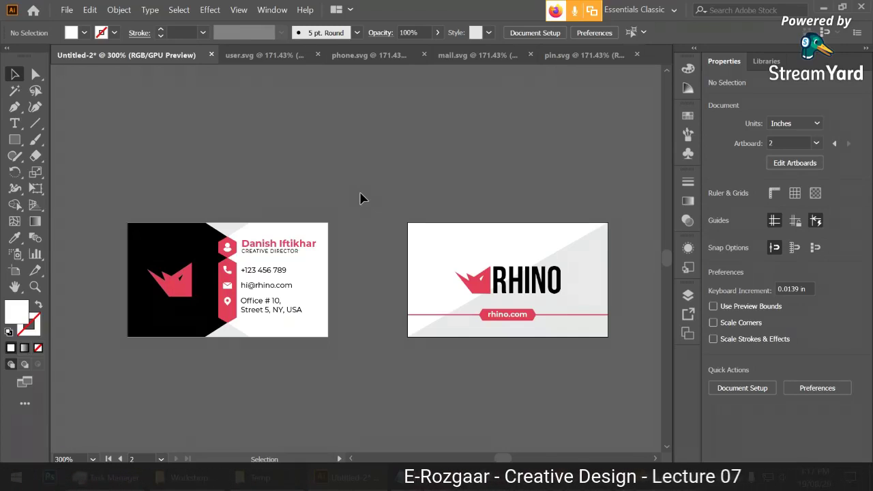
{"action": "scroll", "coordinate": [360, 197], "scroll_direction": "up", "scroll_amount": 2}
{"action": "scroll", "coordinate": [360, 198], "scroll_direction": "down", "scroll_amount": 1}
{"action": "left_click", "coordinate": [256, 260]}
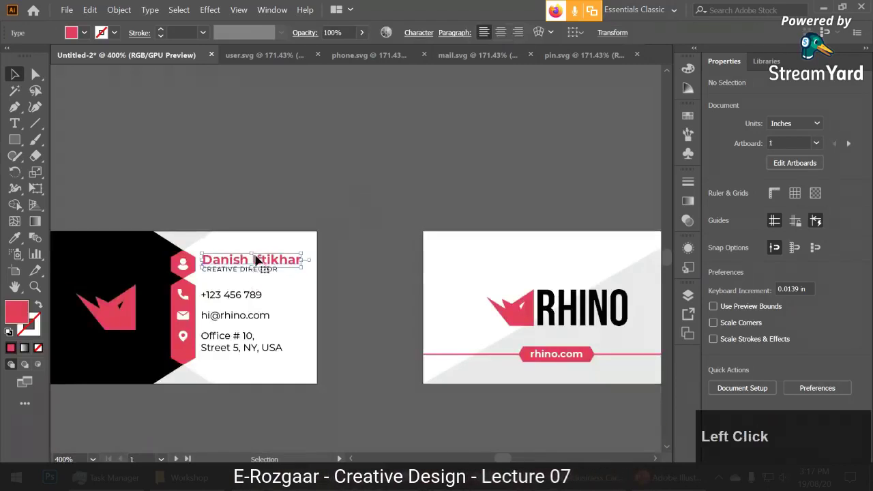
{"action": "scroll", "coordinate": [256, 259], "scroll_direction": "up", "scroll_amount": 5}
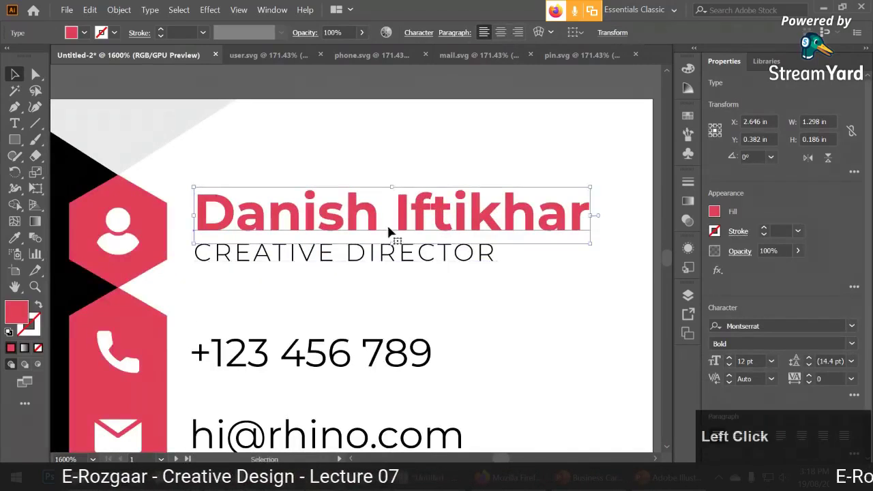
{"action": "key", "text": "shift"}
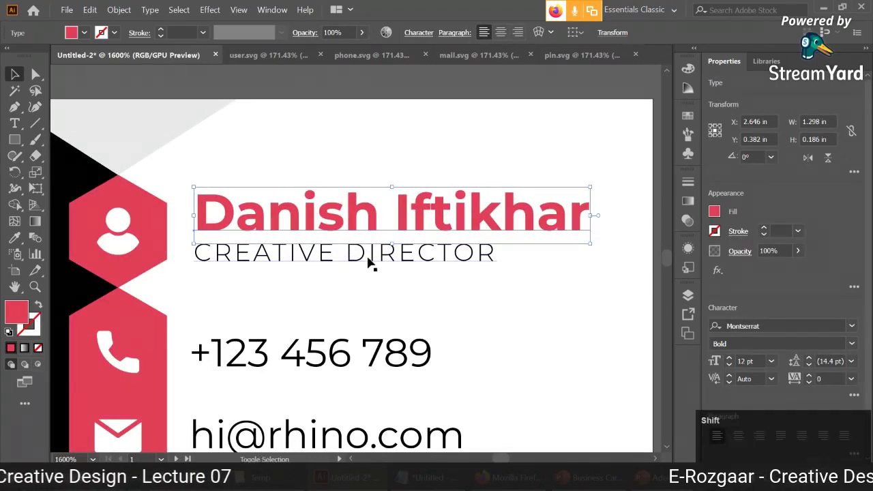
{"action": "left_click", "coordinate": [370, 254], "text": "shift"}
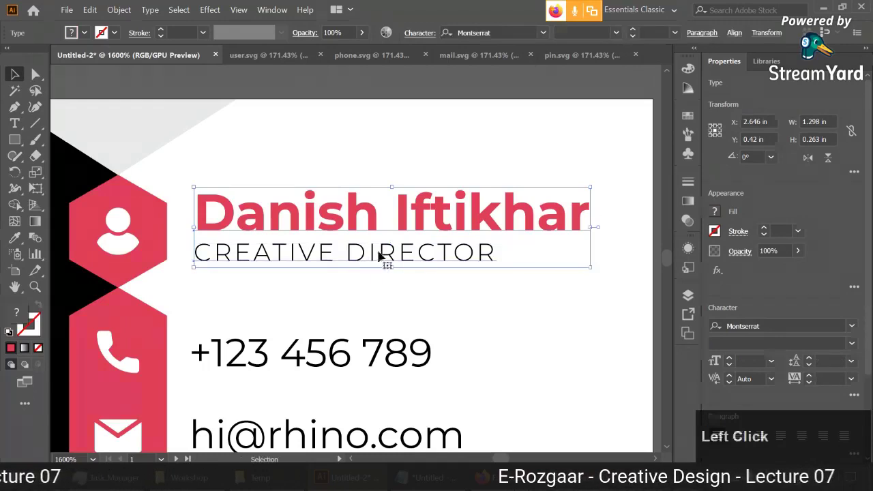
{"action": "left_click", "coordinate": [380, 279]}
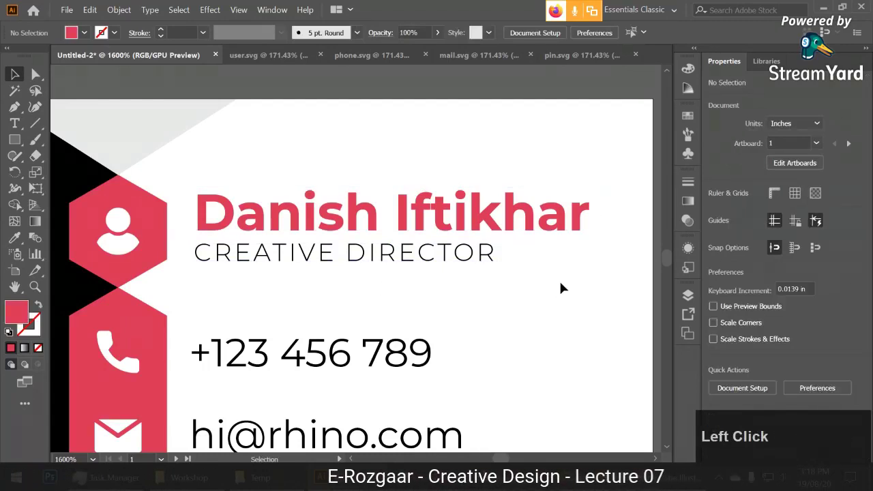
{"action": "left_click_drag", "start_coordinate": [607, 295], "coordinate": [380, 190]}
{"action": "left_click", "coordinate": [436, 161]}
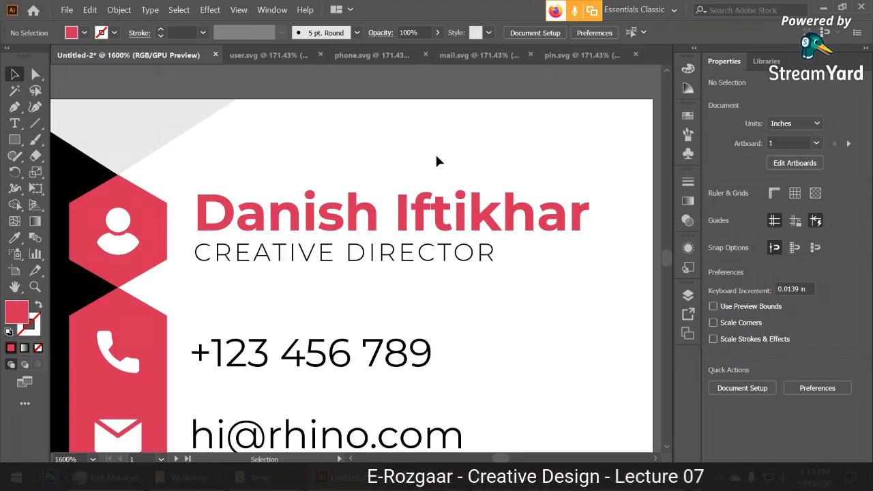
Show the Align panel and toggle Show Options until Distribute Spacing and Align To appear.
{"action": "left_click", "coordinate": [271, 9]}
{"action": "left_click", "coordinate": [318, 146]}
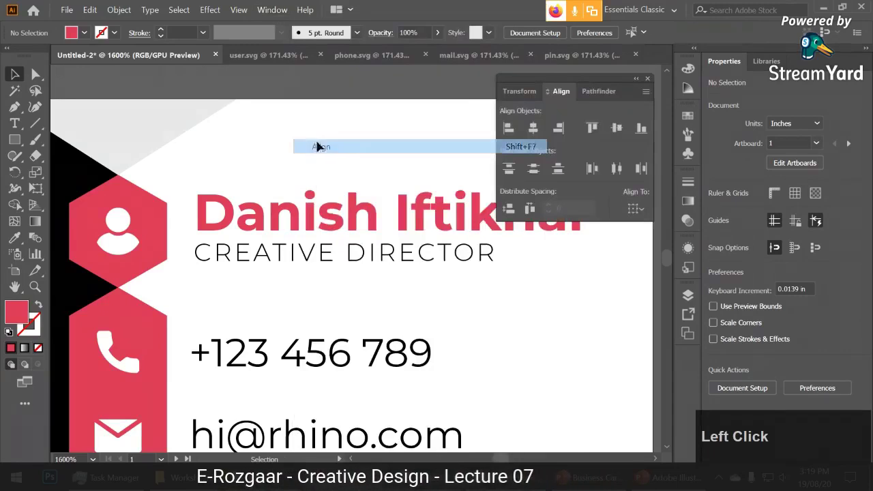
{"action": "left_click", "coordinate": [645, 92]}
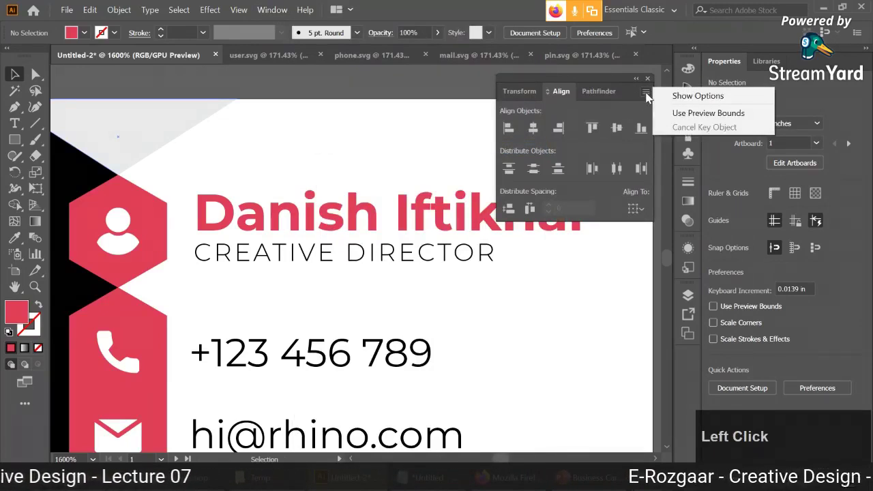
{"action": "left_click", "coordinate": [675, 96]}
{"action": "left_click", "coordinate": [645, 92]}
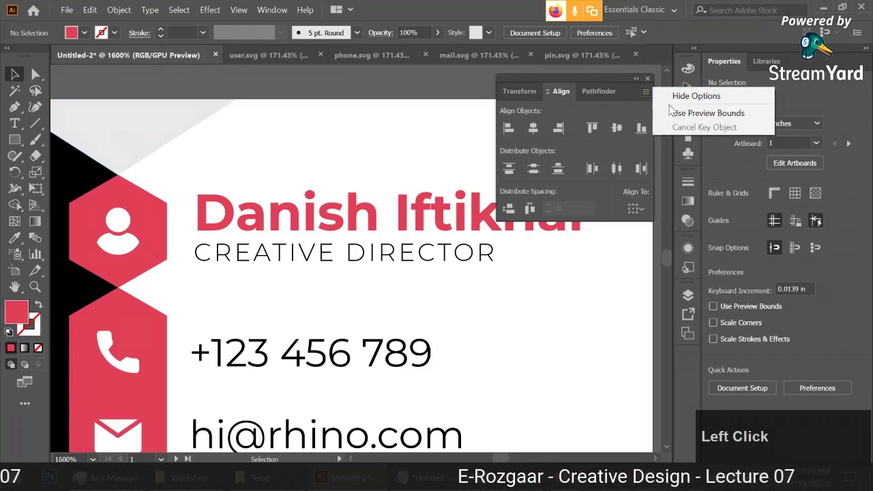
{"action": "left_click", "coordinate": [636, 93]}
{"action": "left_click", "coordinate": [645, 92]}
{"action": "left_click", "coordinate": [655, 98]}
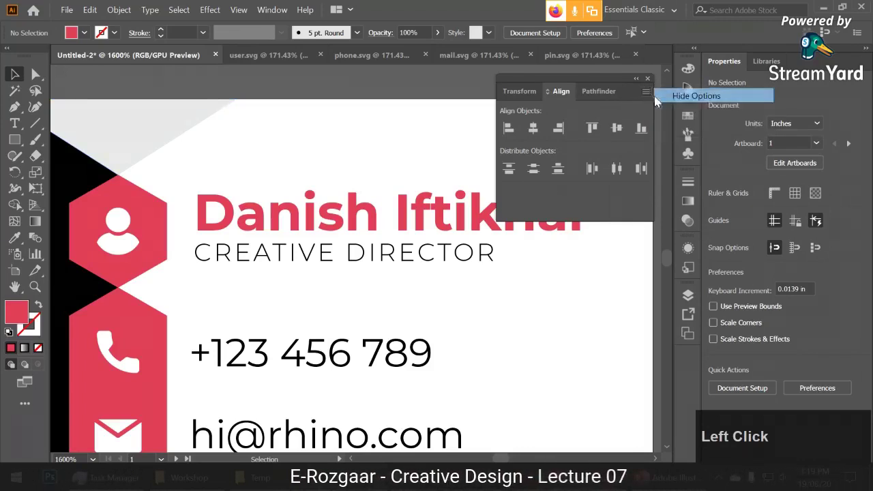
{"action": "left_click", "coordinate": [645, 92]}
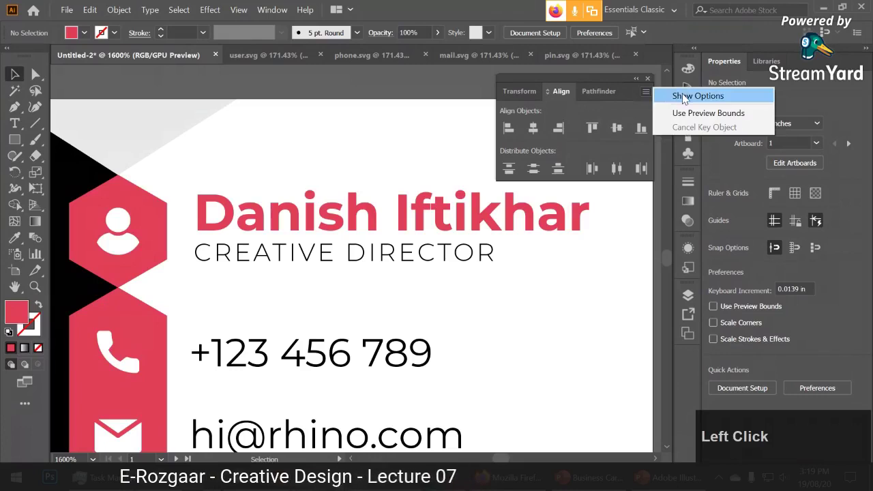
{"action": "left_click", "coordinate": [682, 97]}
{"action": "left_click", "coordinate": [646, 92]}
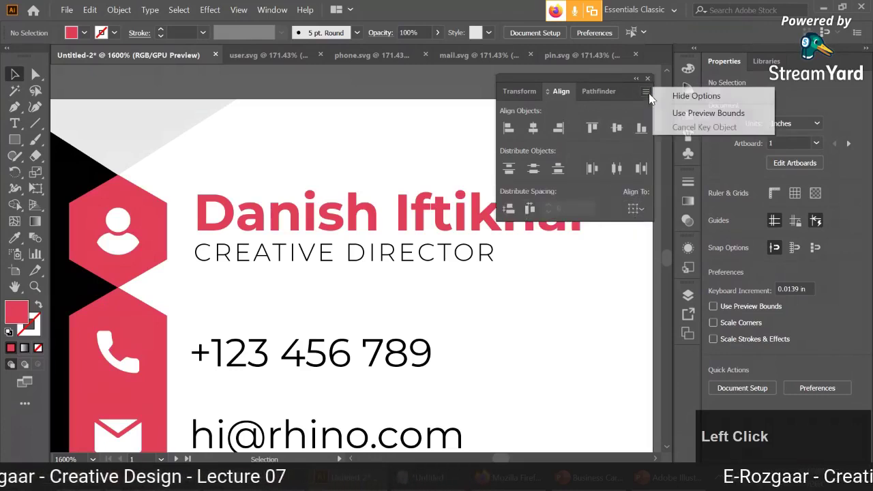
{"action": "left_click", "coordinate": [660, 95]}
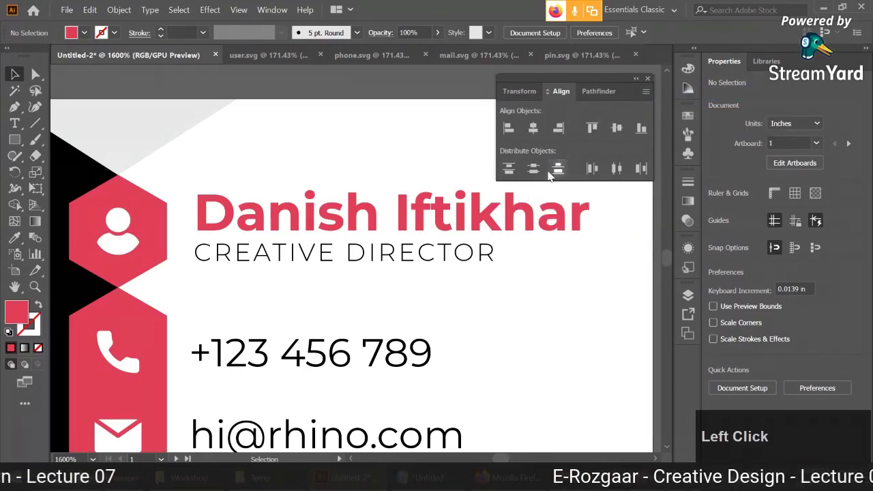
{"action": "left_click", "coordinate": [646, 92]}
{"action": "left_click", "coordinate": [645, 96]}
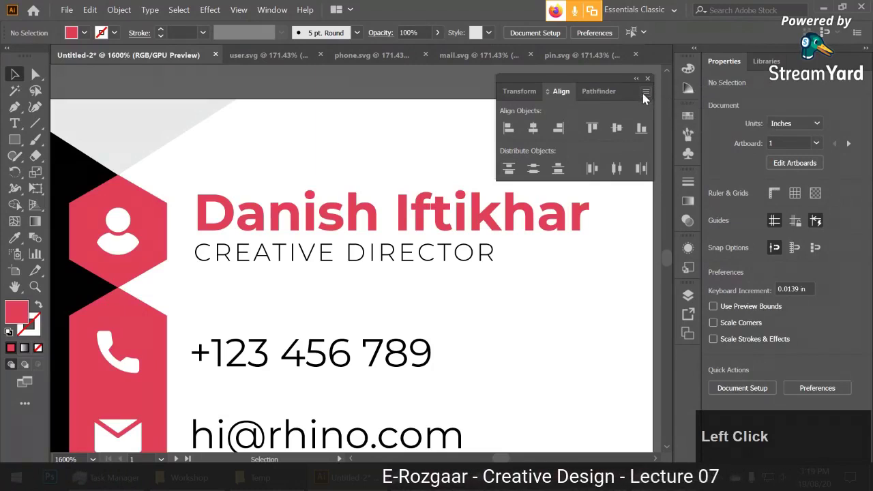
{"action": "left_click", "coordinate": [645, 94]}
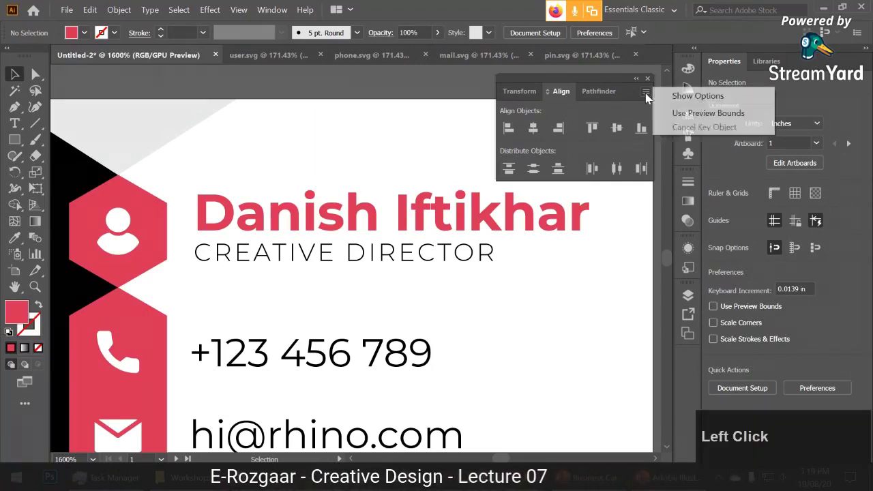
{"action": "left_click", "coordinate": [689, 96]}
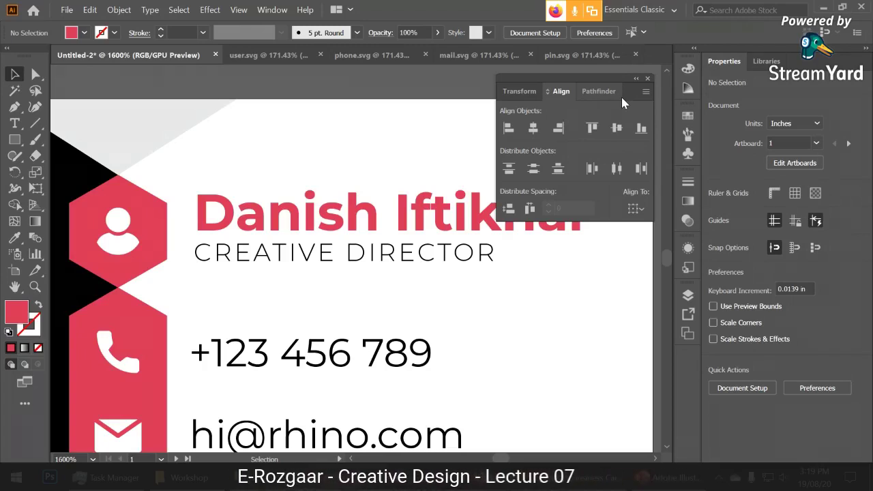
Select the CREATIVE DIRECTOR title on the front card.
{"action": "left_click", "coordinate": [542, 286]}
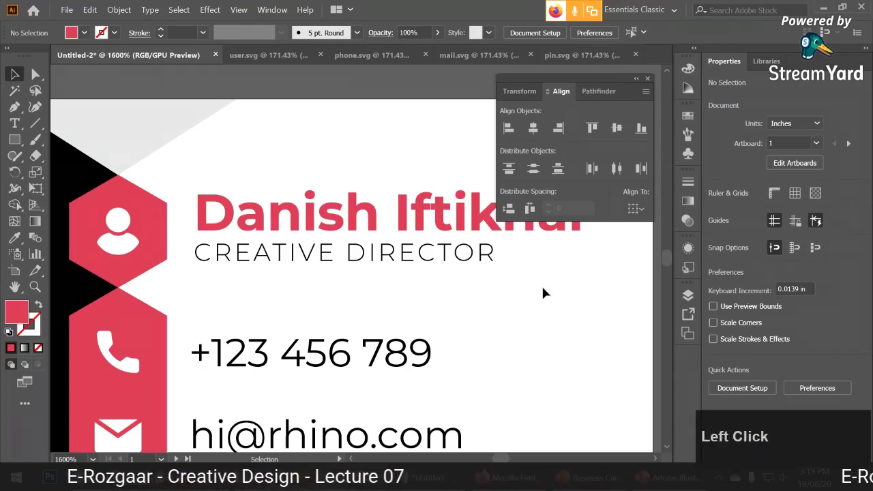
{"action": "left_click", "coordinate": [412, 263]}
{"action": "left_click", "coordinate": [416, 215], "text": "shift"}
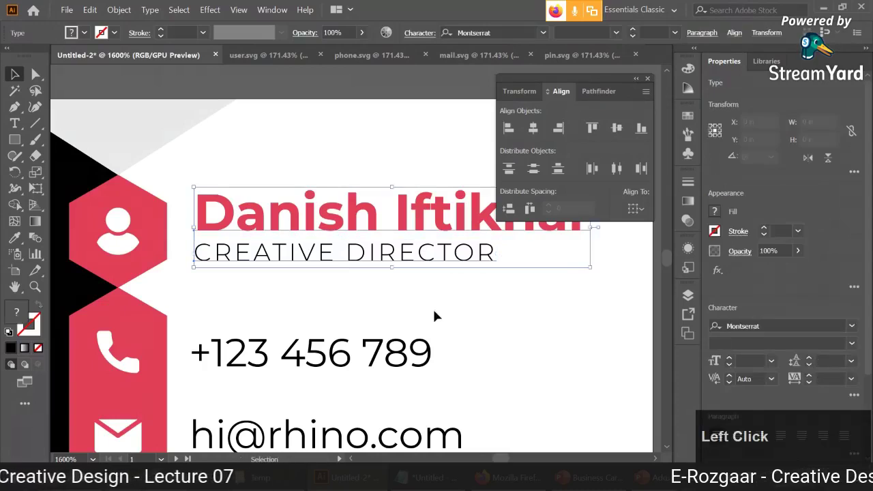
{"action": "left_click", "coordinate": [417, 258]}
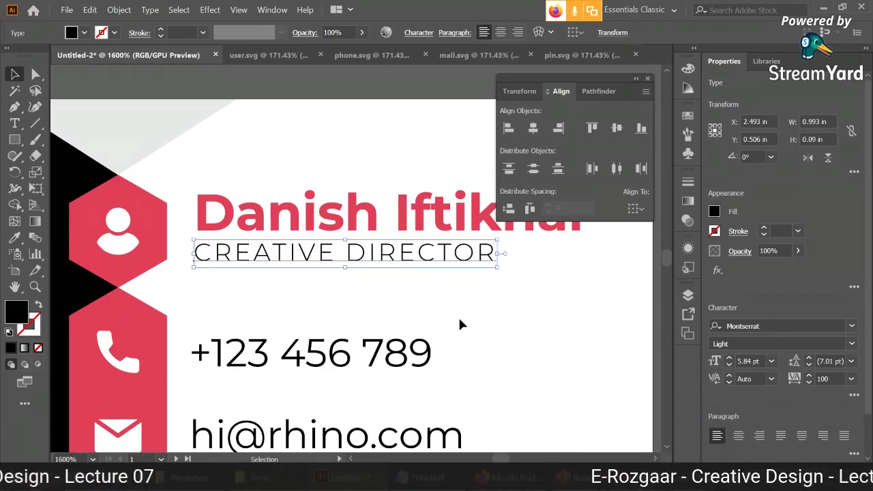
{"action": "scroll", "coordinate": [480, 310], "scroll_direction": "down", "scroll_amount": 4, "text": "alt"}
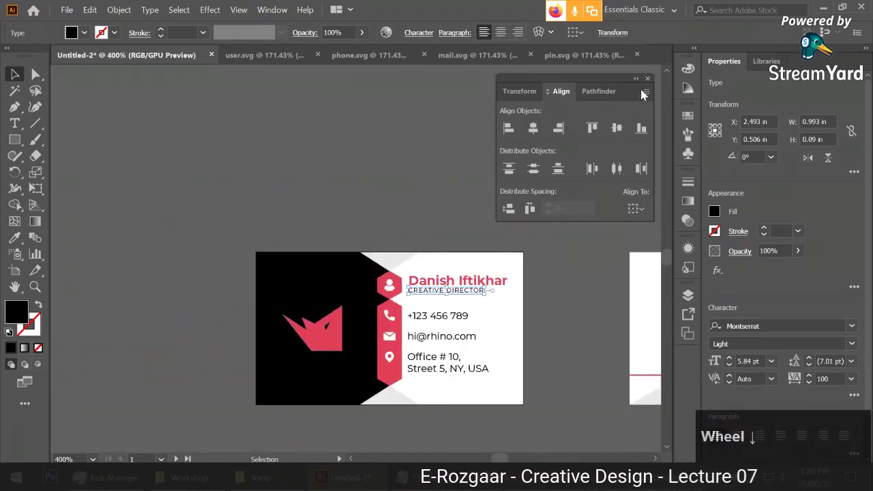
Close the Align panel and drag Artboard 1 right beside the RHINO back card.
{"action": "left_click", "coordinate": [648, 78]}
{"action": "left_click", "coordinate": [588, 197]}
{"action": "left_click_drag", "start_coordinate": [580, 253], "coordinate": [383, 165]}
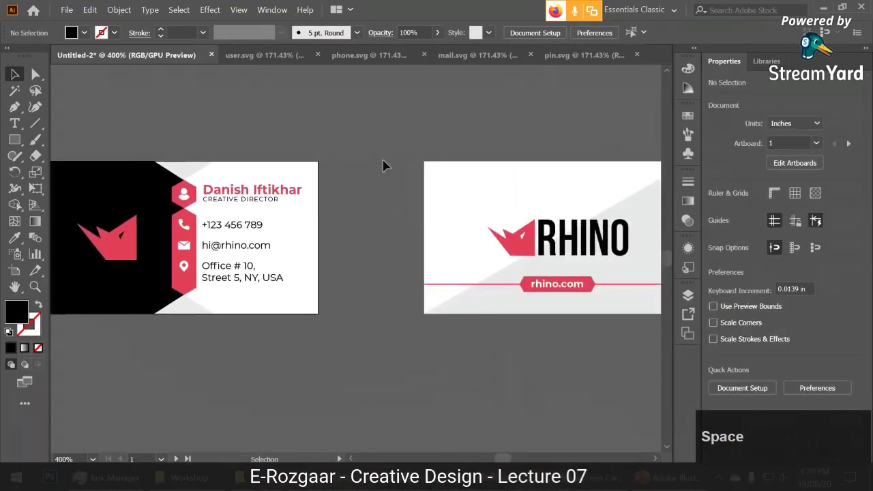
{"action": "scroll", "coordinate": [282, 251], "scroll_direction": "down", "scroll_amount": 1, "text": "alt"}
{"action": "left_click", "coordinate": [15, 270]}
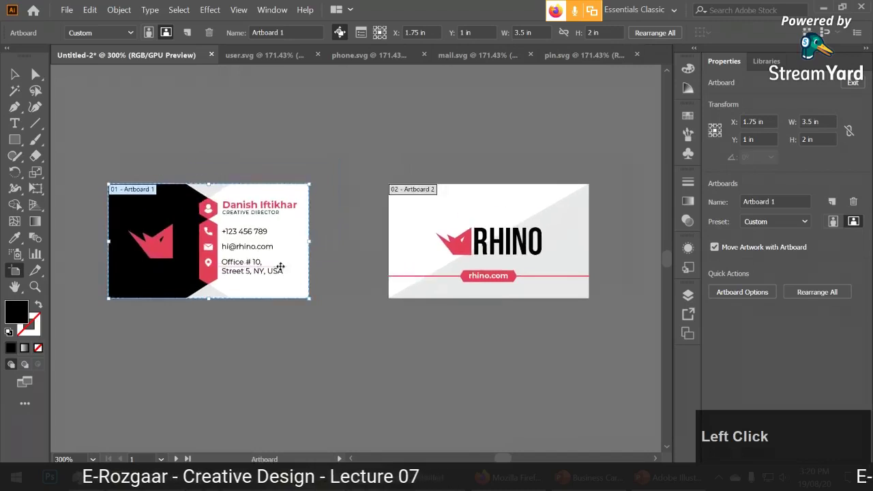
{"action": "left_click_drag", "start_coordinate": [280, 266], "coordinate": [340, 236]}
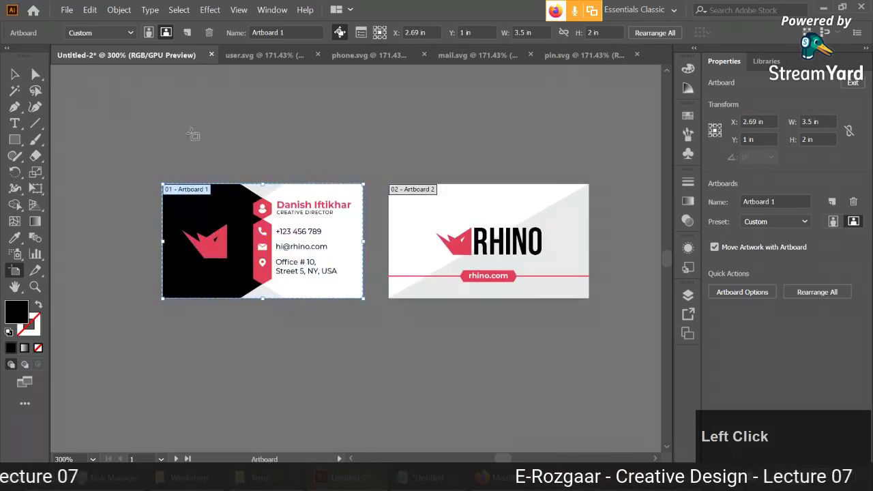
{"action": "key", "text": "v"}
Undo an accidental tiny extra artboard drawn over the email line.
{"action": "scroll", "coordinate": [335, 161], "scroll_direction": "up", "scroll_amount": 1, "text": "alt"}
{"action": "scroll", "coordinate": [338, 163], "scroll_direction": "down", "scroll_amount": 1, "text": "alt"}
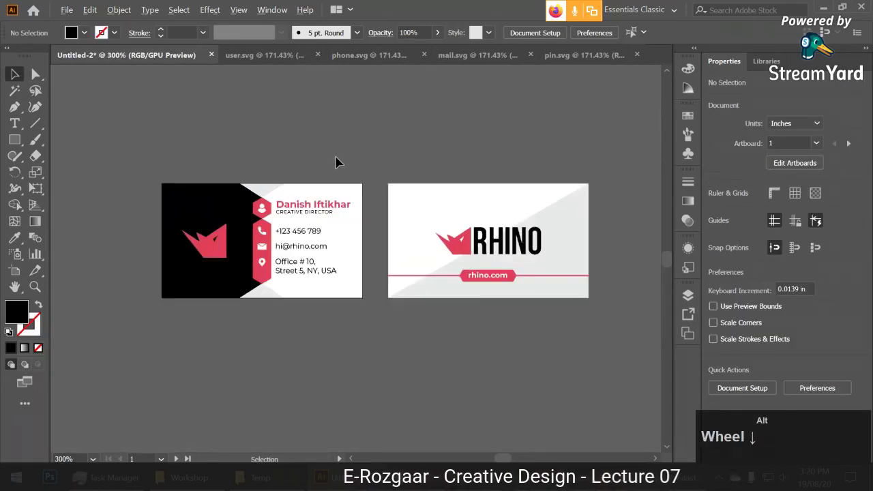
{"action": "left_click", "coordinate": [14, 270]}
{"action": "left_click_drag", "start_coordinate": [295, 242], "coordinate": [321, 246]}
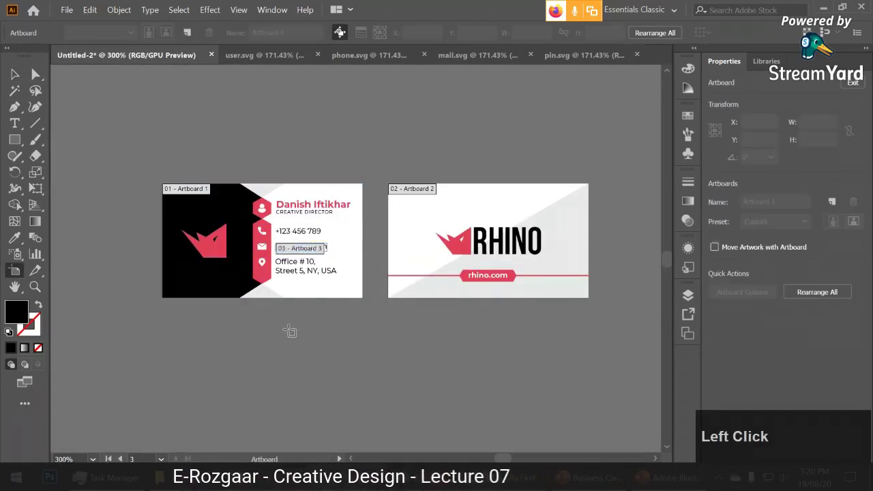
{"action": "left_click_drag", "start_coordinate": [266, 367], "coordinate": [337, 317]}
{"action": "key", "text": "ctrl+z"}
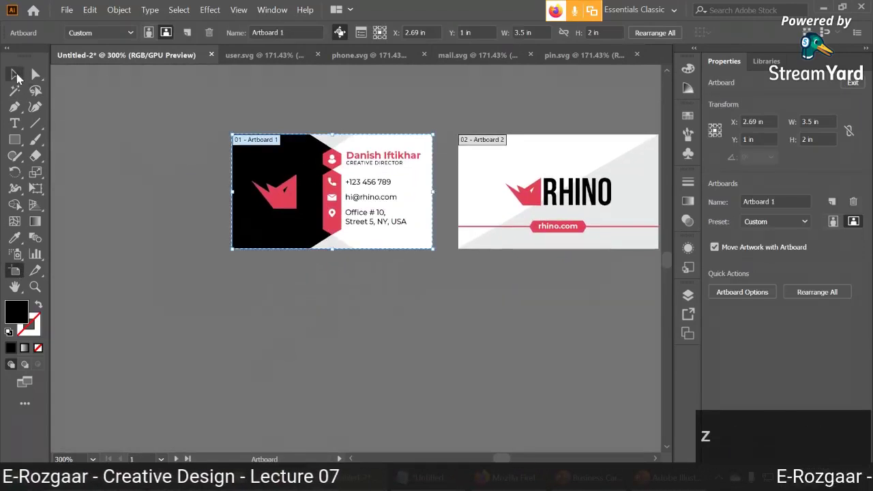
{"action": "left_click", "coordinate": [15, 75]}
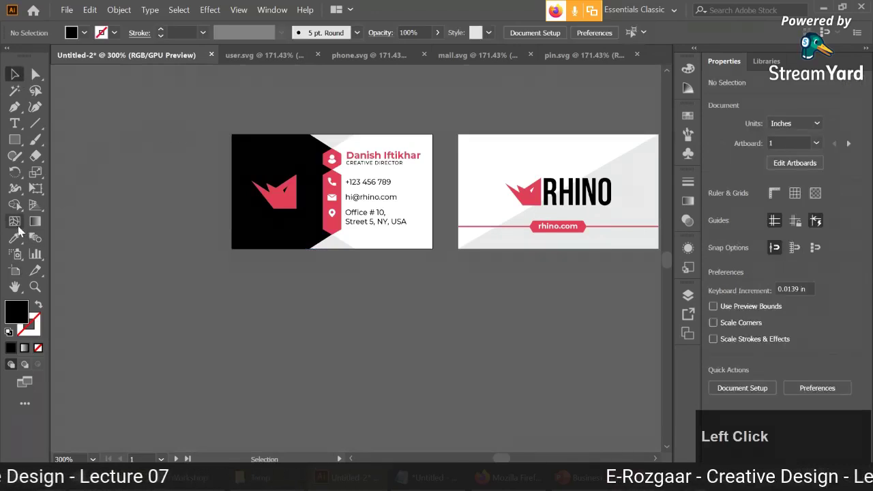
Try enlarging Artboard 1 from its corner twice, undoing each resize.
{"action": "left_click", "coordinate": [14, 270]}
{"action": "left_click_drag", "start_coordinate": [231, 252], "coordinate": [157, 294]}
{"action": "key", "text": "ctrl+z"}
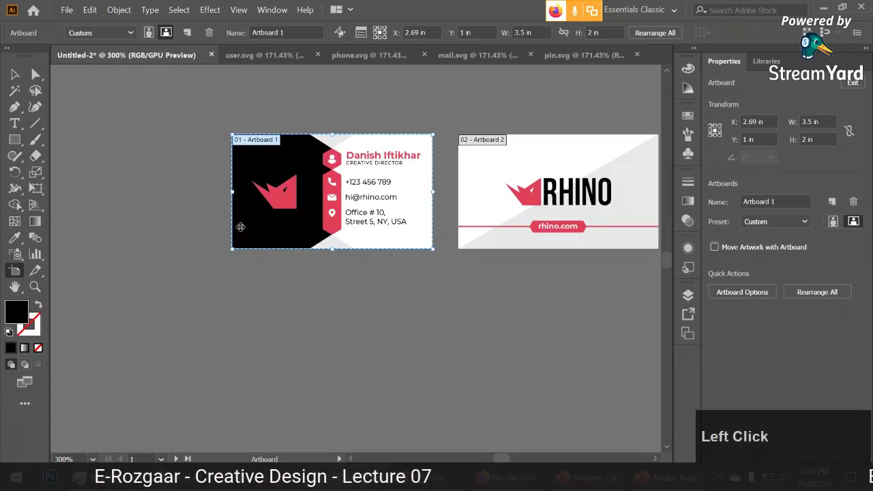
{"action": "left_click_drag", "start_coordinate": [232, 257], "coordinate": [156, 293]}
{"action": "key", "text": "ctrl+z"}
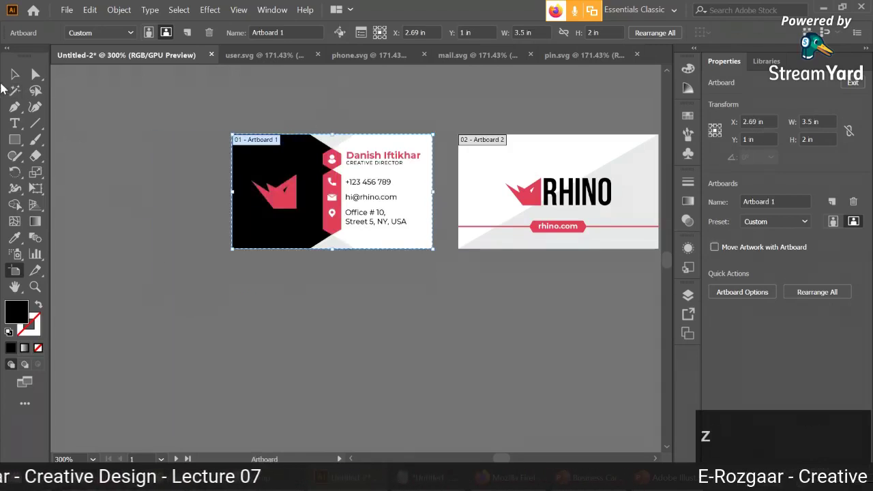
{"action": "left_click", "coordinate": [15, 75]}
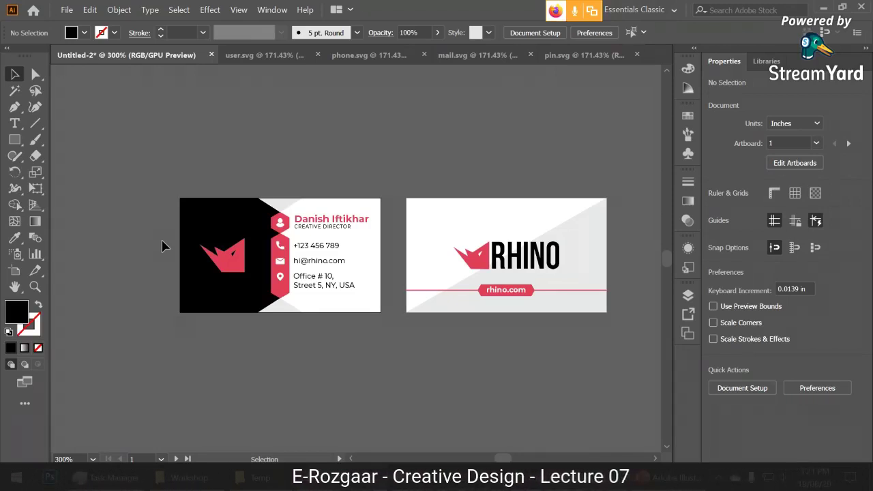
Save the document as Lecture 7.ai with default Illustrator options.
{"action": "left_click", "coordinate": [377, 267]}
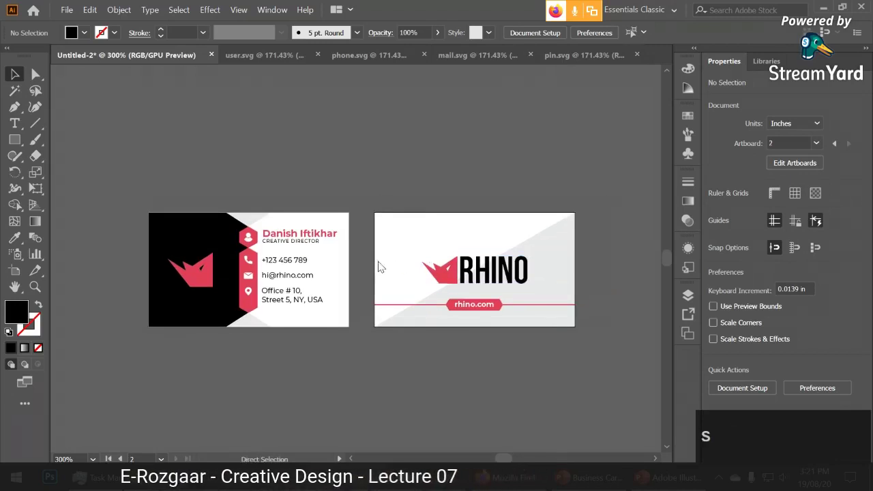
{"action": "key", "text": "ctrl+s"}
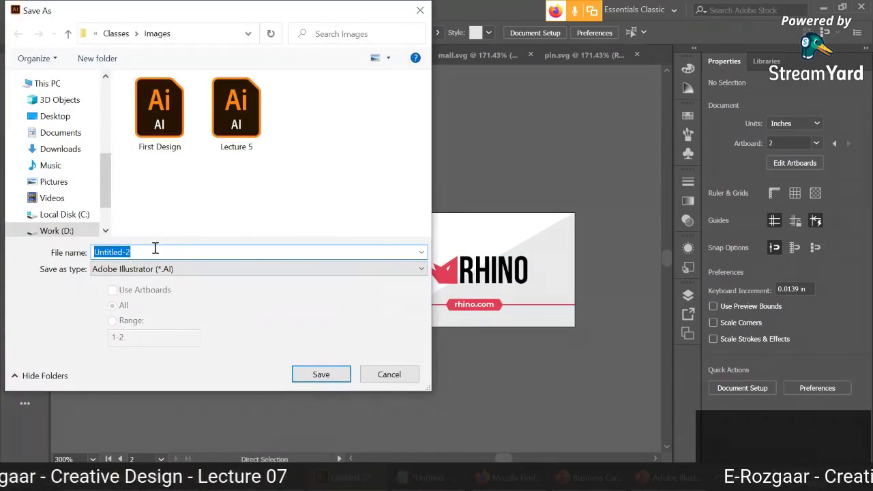
{"action": "type", "text": "Lecture "}
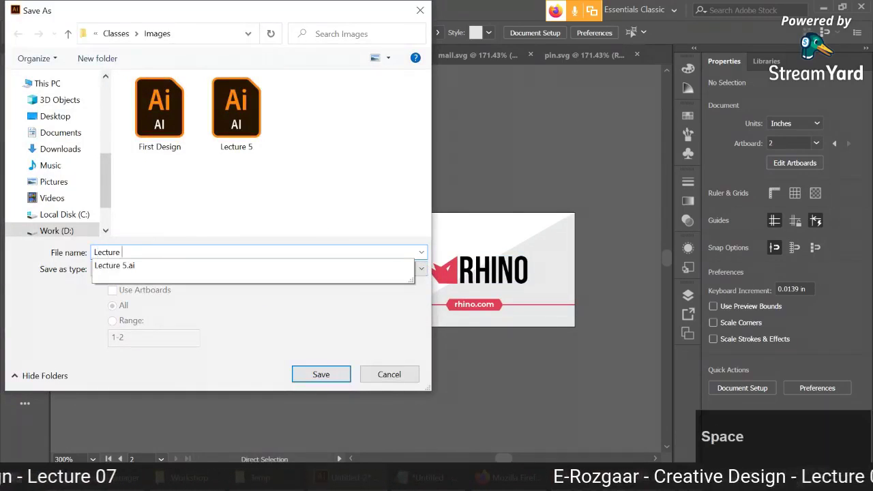
{"action": "type", "text": "7"}
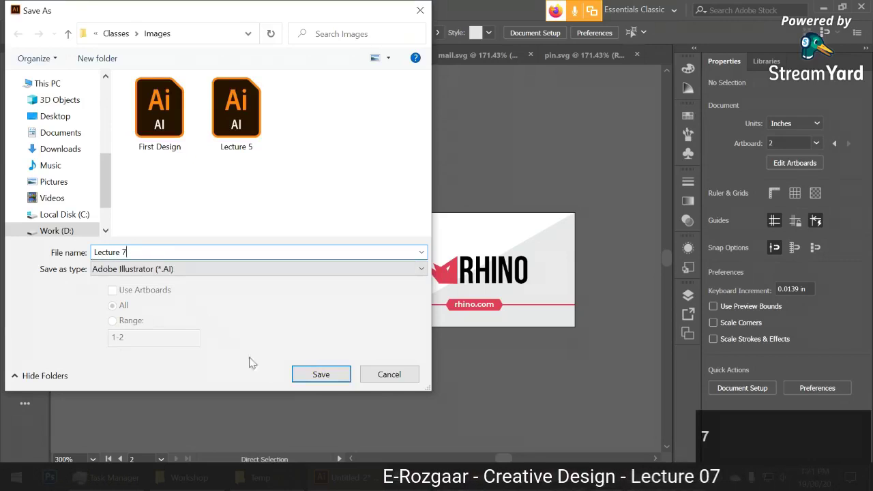
{"action": "left_click", "coordinate": [322, 374]}
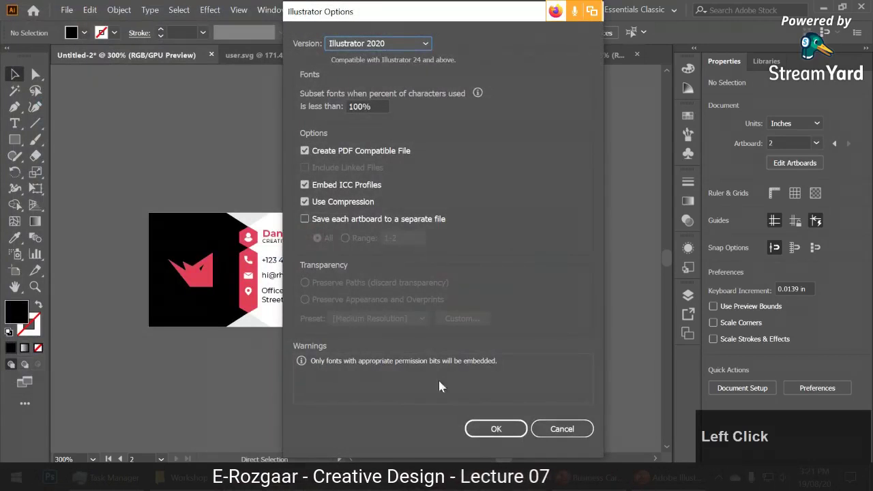
{"action": "left_click", "coordinate": [492, 428]}
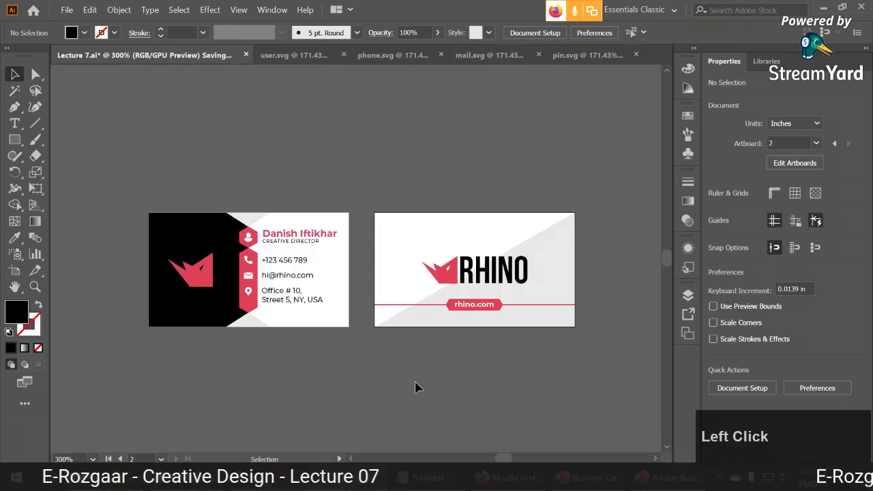
Zoom in closer on the two cards and return to the File menu.
{"action": "key", "text": "alt"}
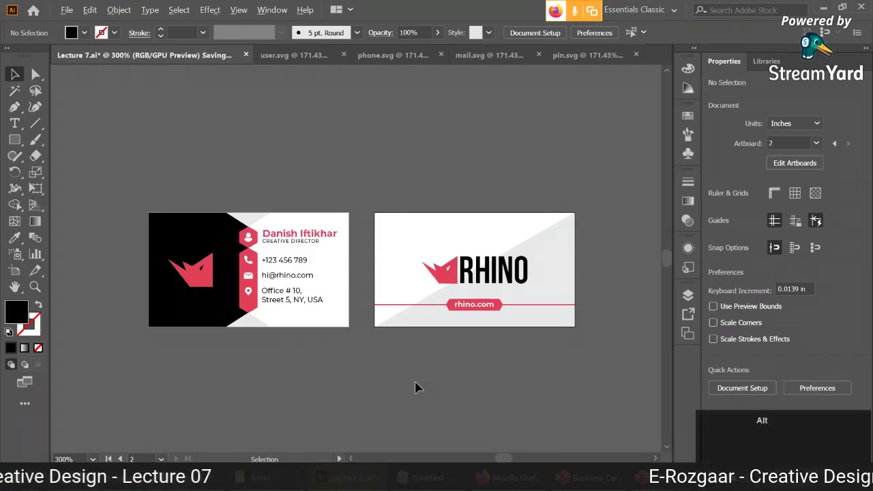
{"action": "scroll", "coordinate": [415, 385], "scroll_direction": "up", "scroll_amount": 2}
{"action": "left_click", "coordinate": [372, 386]}
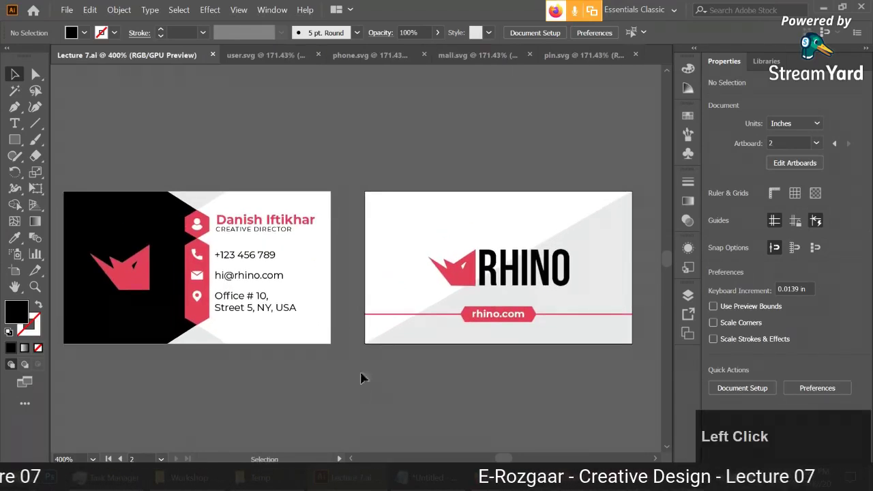
{"action": "left_click", "coordinate": [67, 10]}
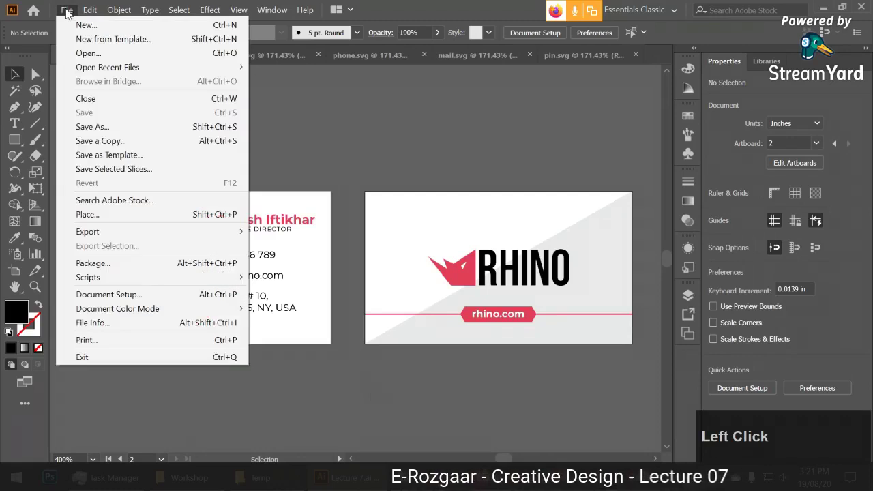
Save a copy as Adobe PDF named Lecture 7 with View PDF after Saving enabled.
{"action": "left_click", "coordinate": [117, 128]}
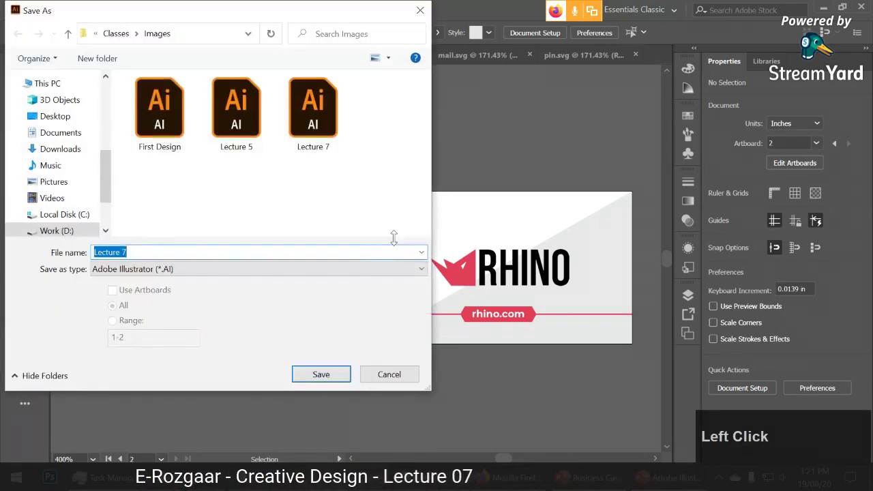
{"action": "left_click", "coordinate": [266, 270]}
{"action": "left_click", "coordinate": [259, 295]}
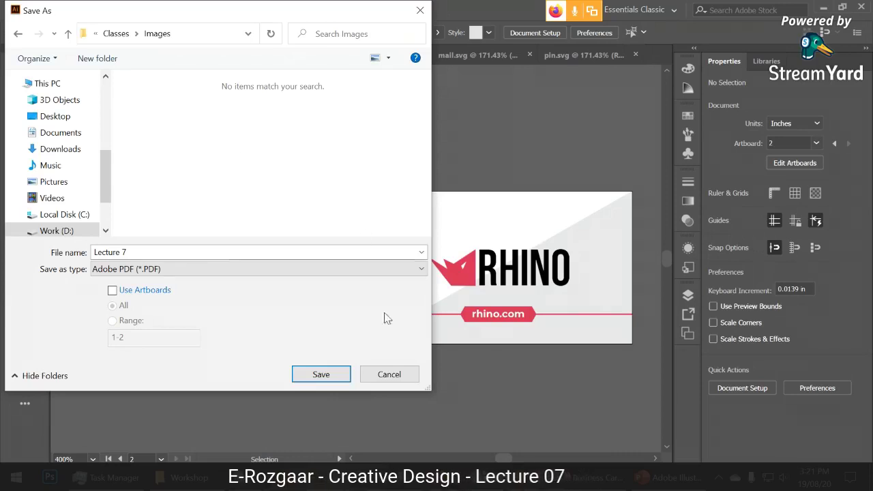
{"action": "key", "text": "Tab"}
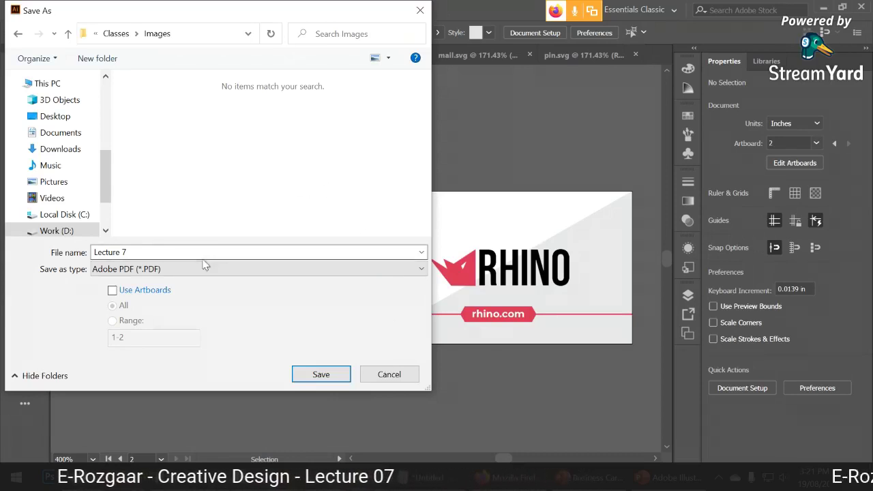
{"action": "key", "text": "Tab"}
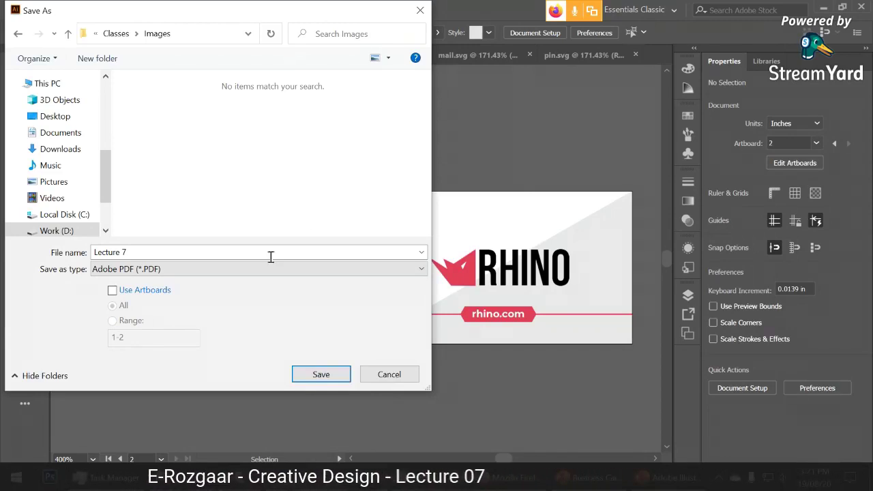
{"action": "left_click", "coordinate": [164, 269]}
{"action": "left_click", "coordinate": [185, 272]}
{"action": "left_click", "coordinate": [183, 272]}
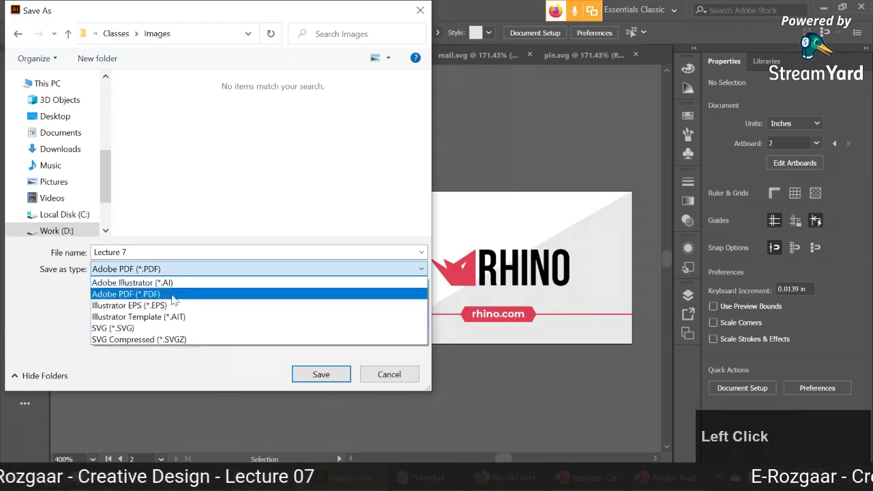
{"action": "left_click", "coordinate": [172, 293]}
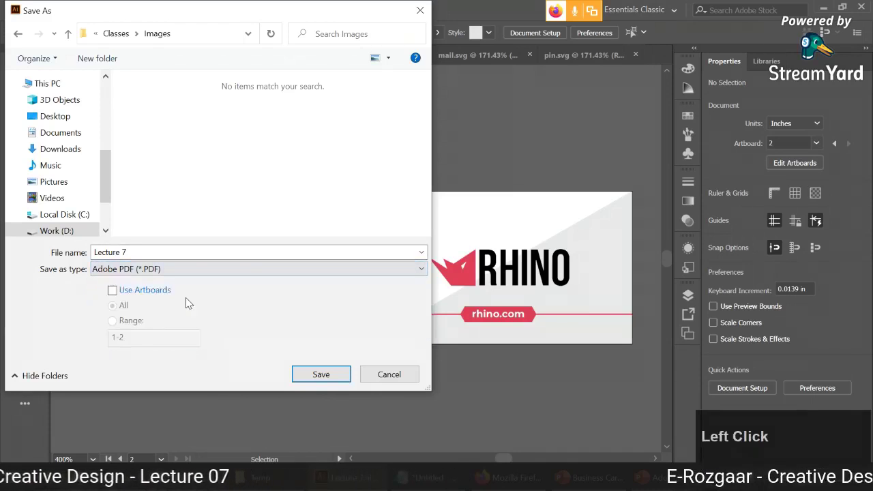
{"action": "left_click", "coordinate": [321, 379]}
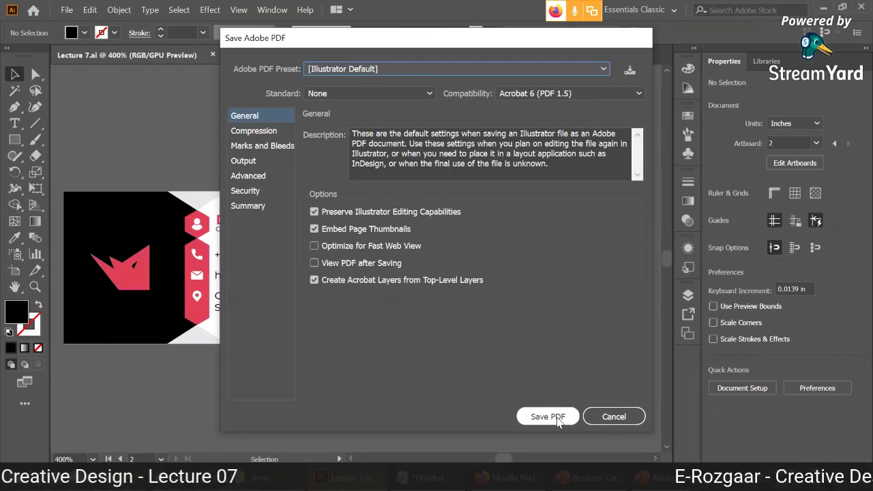
{"action": "left_click", "coordinate": [329, 266]}
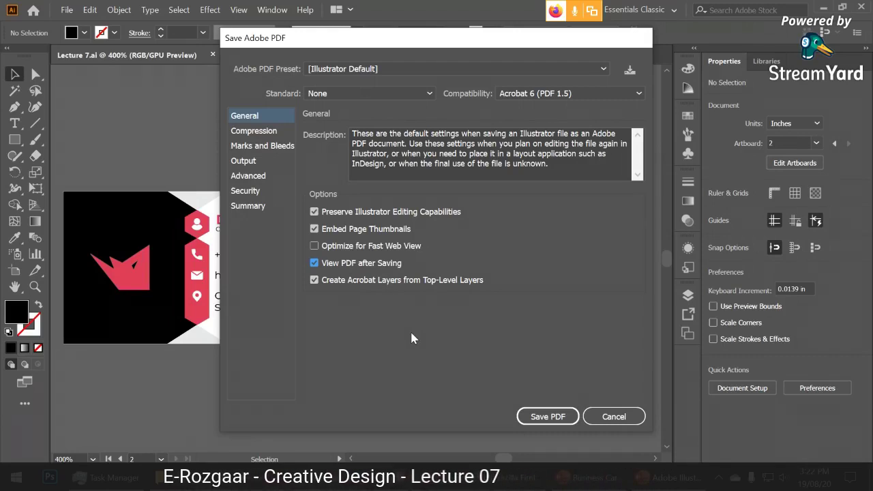
{"action": "left_click", "coordinate": [545, 415]}
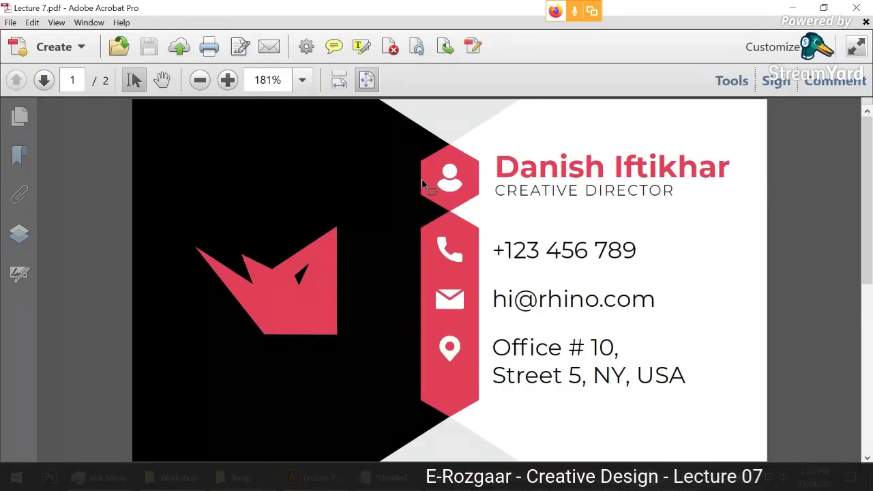
Scroll between pages 1 and 2 of Lecture 7.pdf to check the card details and the RHINO side.
{"action": "scroll", "coordinate": [423, 184], "scroll_direction": "down", "scroll_amount": 1}
{"action": "scroll", "coordinate": [423, 184], "scroll_direction": "up", "scroll_amount": 1}
{"action": "scroll", "coordinate": [422, 184], "scroll_direction": "down", "scroll_amount": 1}
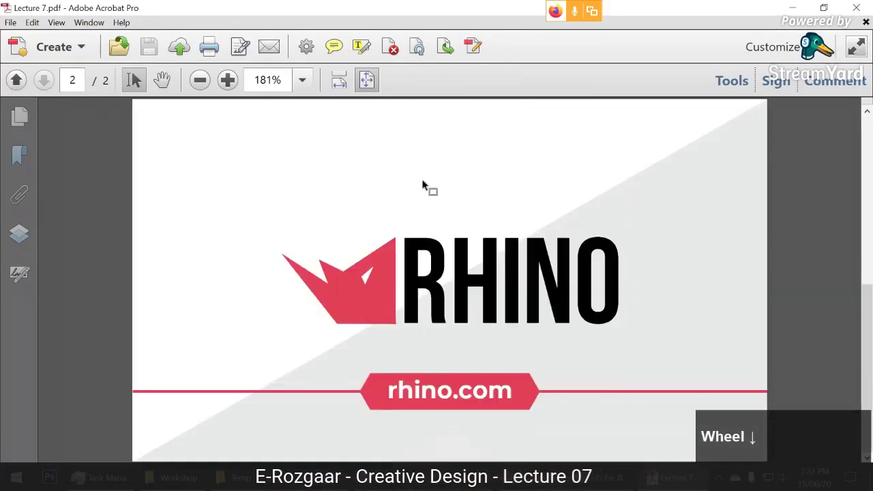
{"action": "scroll", "coordinate": [422, 184], "scroll_direction": "up", "scroll_amount": 1}
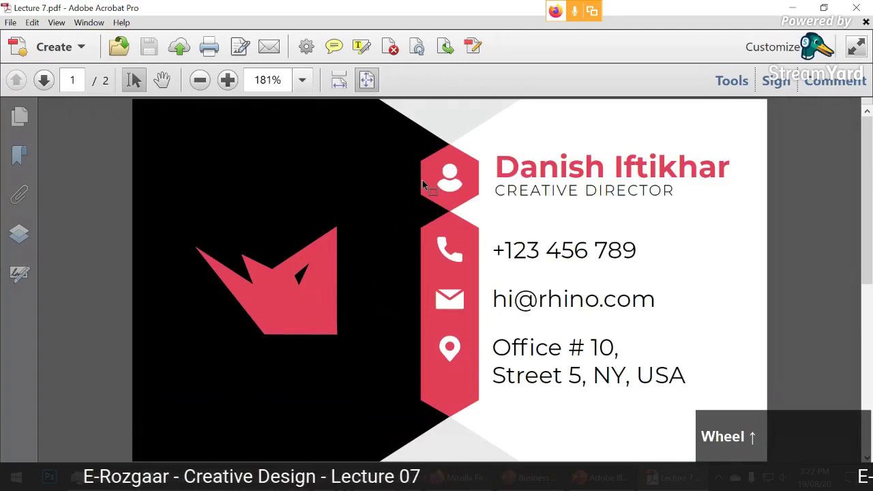
{"action": "scroll", "coordinate": [362, 203], "scroll_direction": "down", "scroll_amount": 1}
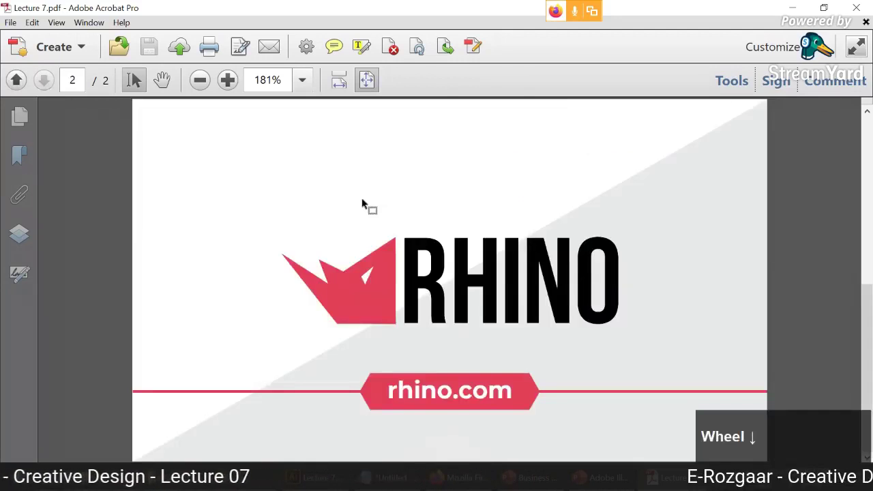
{"action": "scroll", "coordinate": [362, 203], "scroll_direction": "up", "scroll_amount": 1}
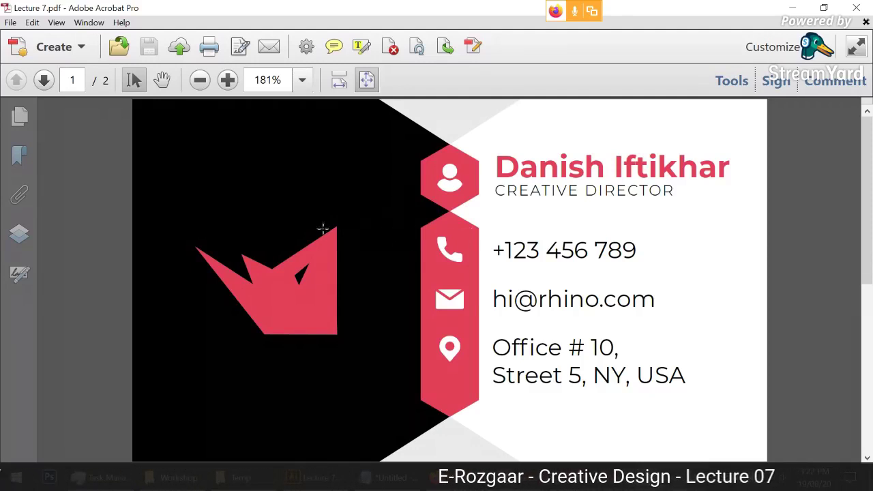
{"action": "scroll", "coordinate": [308, 272], "scroll_direction": "down", "scroll_amount": 1}
{"action": "scroll", "coordinate": [308, 271], "scroll_direction": "up", "scroll_amount": 1}
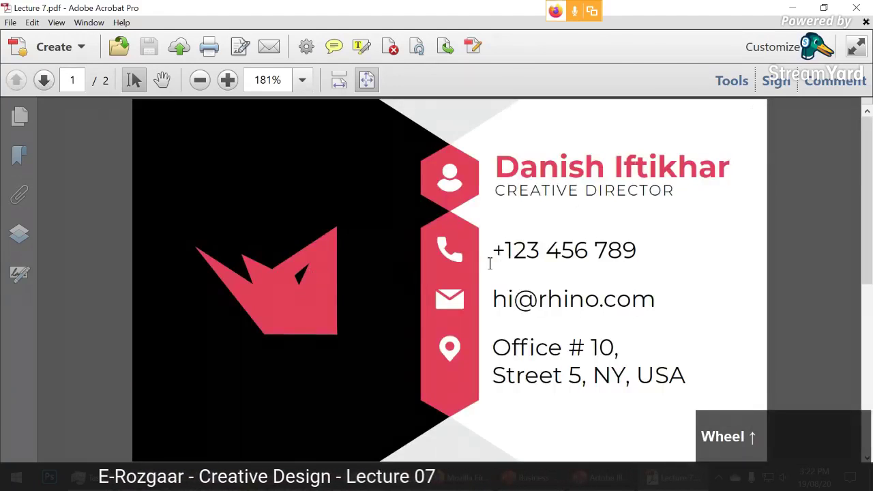
{"action": "scroll", "coordinate": [488, 263], "scroll_direction": "down", "scroll_amount": 1}
Compare the PDF pages against the Illustrator document, ending back in Illustrator.
{"action": "left_click", "coordinate": [592, 477]}
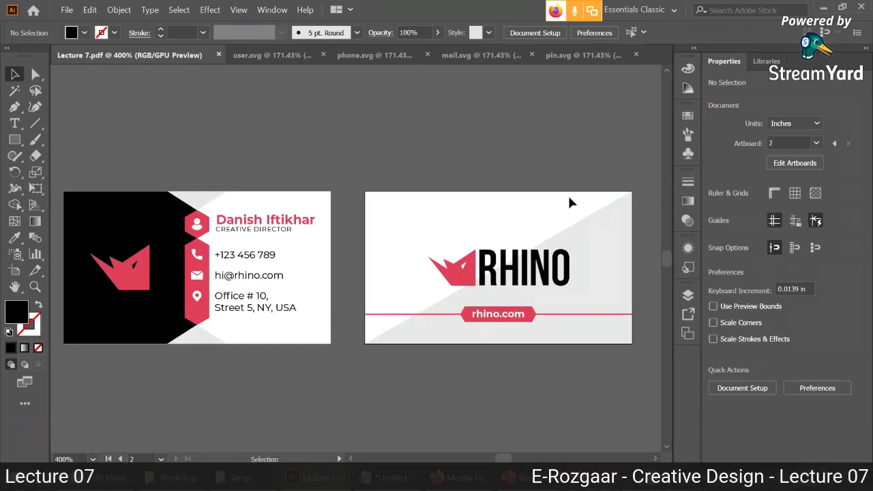
{"action": "left_click", "coordinate": [518, 477]}
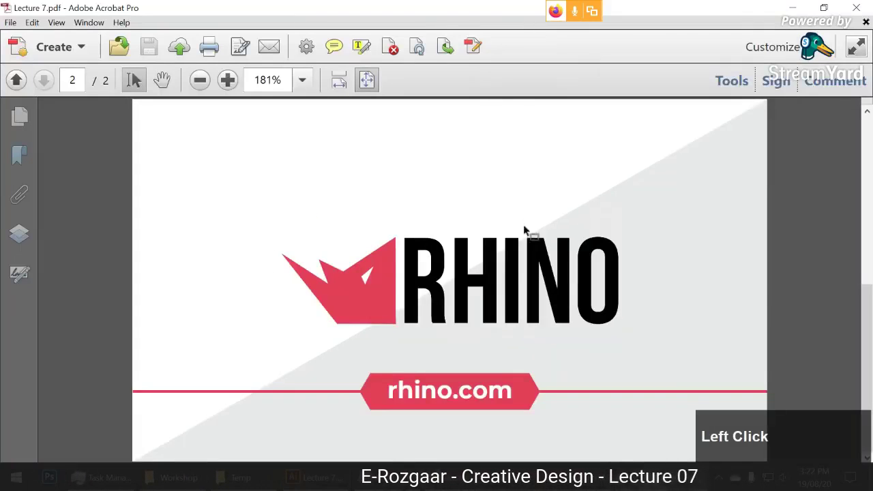
{"action": "scroll", "coordinate": [524, 230], "scroll_direction": "up", "scroll_amount": 1}
{"action": "scroll", "coordinate": [522, 228], "scroll_direction": "down", "scroll_amount": 1}
{"action": "scroll", "coordinate": [522, 228], "scroll_direction": "up", "scroll_amount": 1}
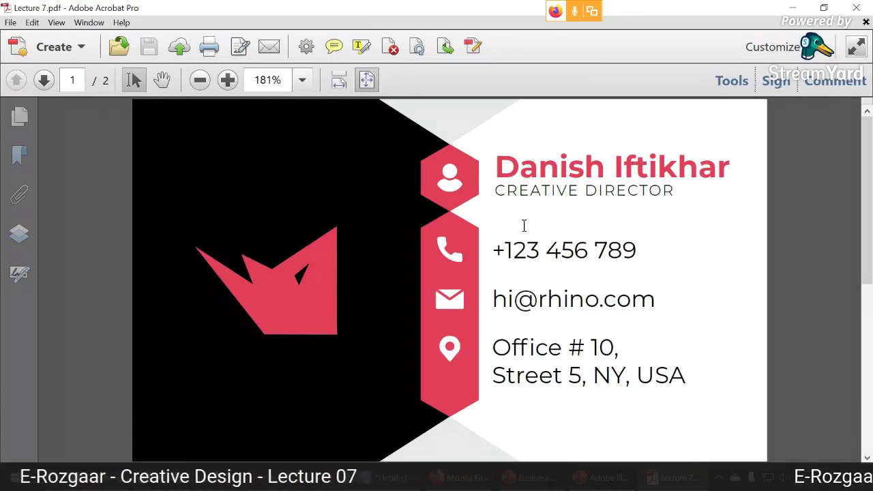
{"action": "left_click", "coordinate": [313, 477]}
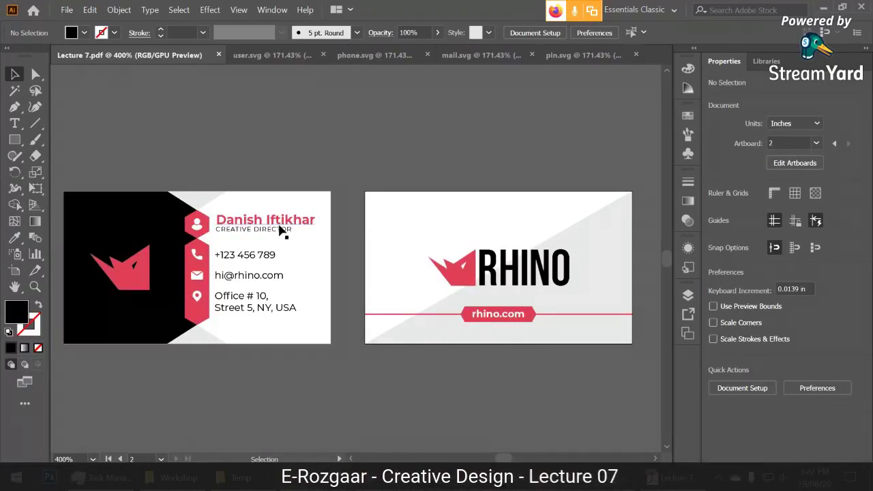
Export all artboards as JPEG (*.JPG) named Lecture 7 into the Images folder.
{"action": "left_click", "coordinate": [67, 10]}
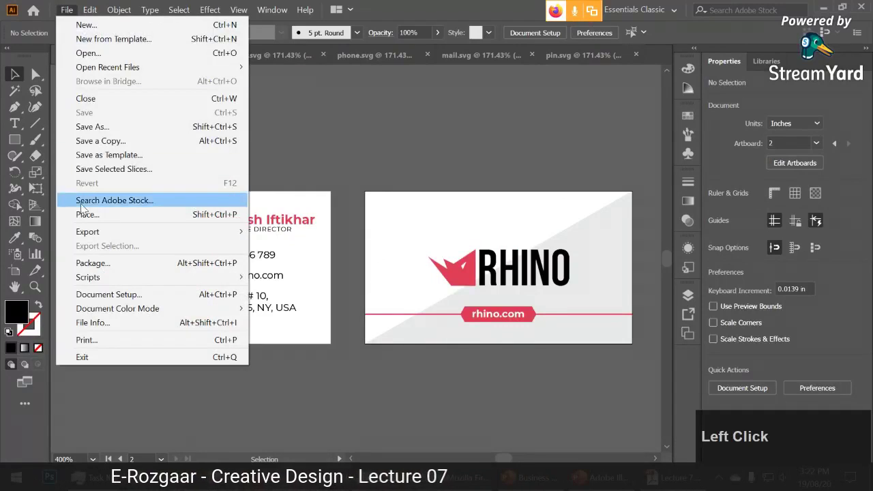
{"action": "mouse_move", "coordinate": [100, 232]}
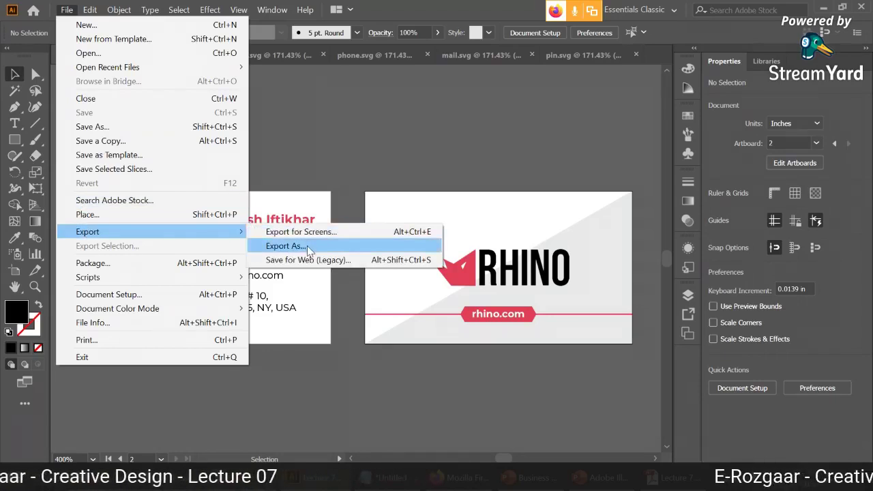
{"action": "left_click", "coordinate": [307, 245]}
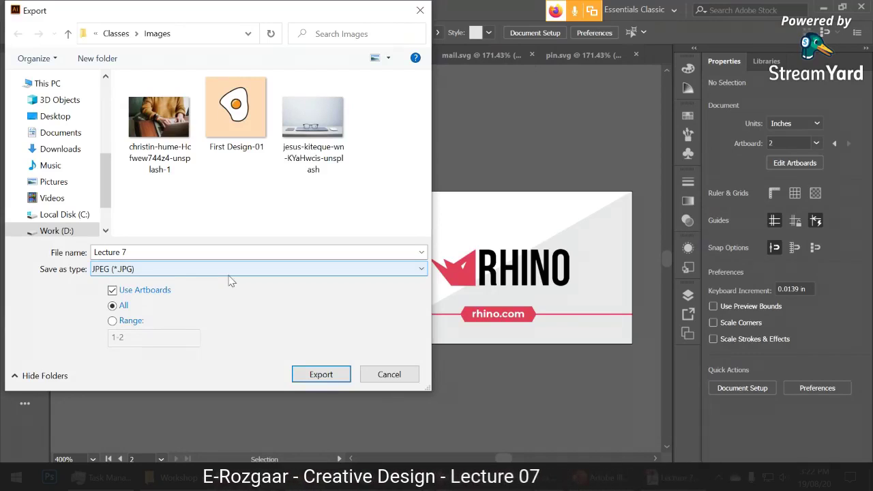
{"action": "left_click_drag", "start_coordinate": [312, 15], "coordinate": [469, 47]}
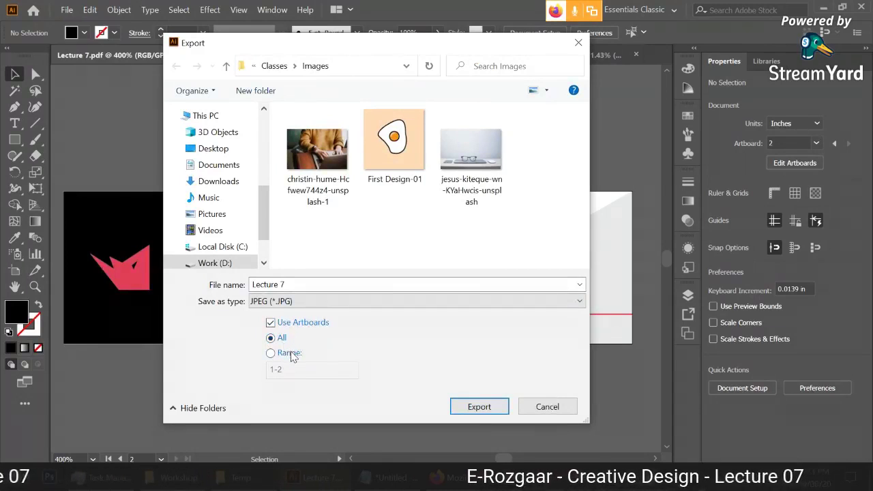
{"action": "left_click", "coordinate": [479, 406]}
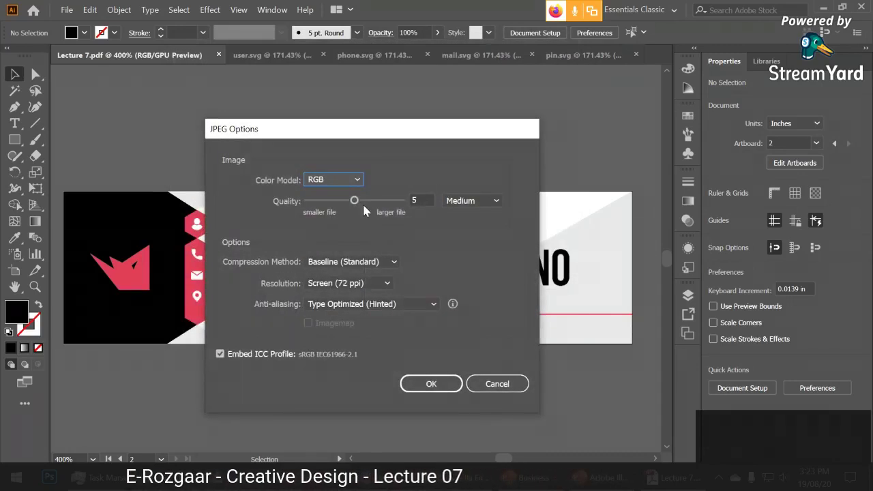
Set JPEG Options to quality 9 and Medium (150 ppi) resolution, then confirm the export.
{"action": "mouse_move", "coordinate": [355, 201]}
{"action": "left_mouse_down"}
{"action": "mouse_move", "coordinate": [337, 203]}
{"action": "mouse_move", "coordinate": [344, 205]}
{"action": "left_mouse_up"}
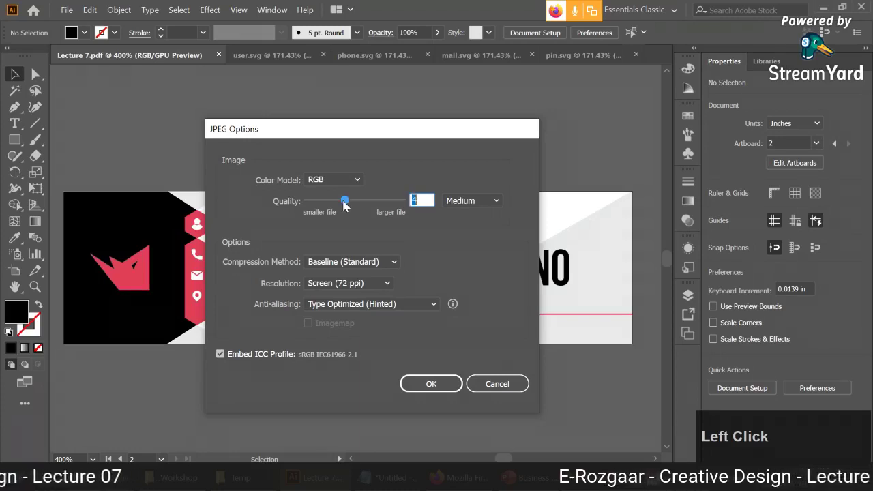
{"action": "left_click", "coordinate": [365, 203]}
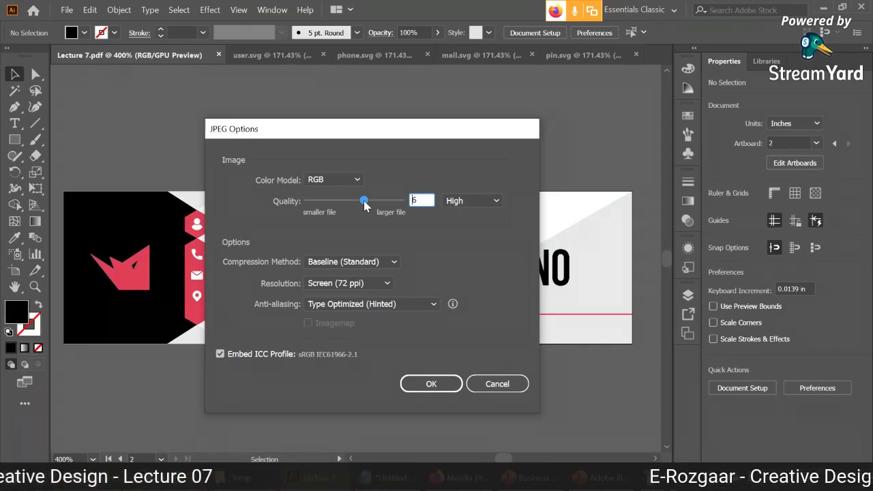
{"action": "left_click_drag", "start_coordinate": [365, 202], "coordinate": [388, 205]}
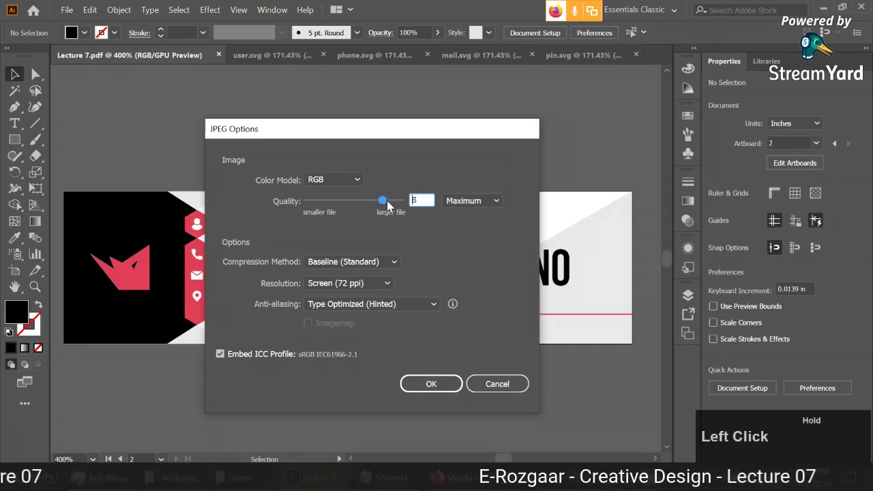
{"action": "left_click", "coordinate": [368, 282]}
{"action": "left_click", "coordinate": [348, 309]}
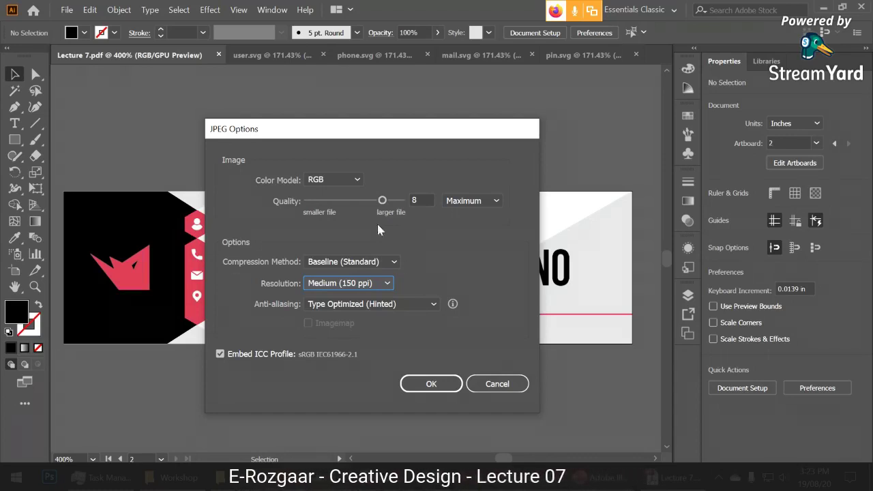
{"action": "left_click_drag", "start_coordinate": [382, 200], "coordinate": [365, 286]}
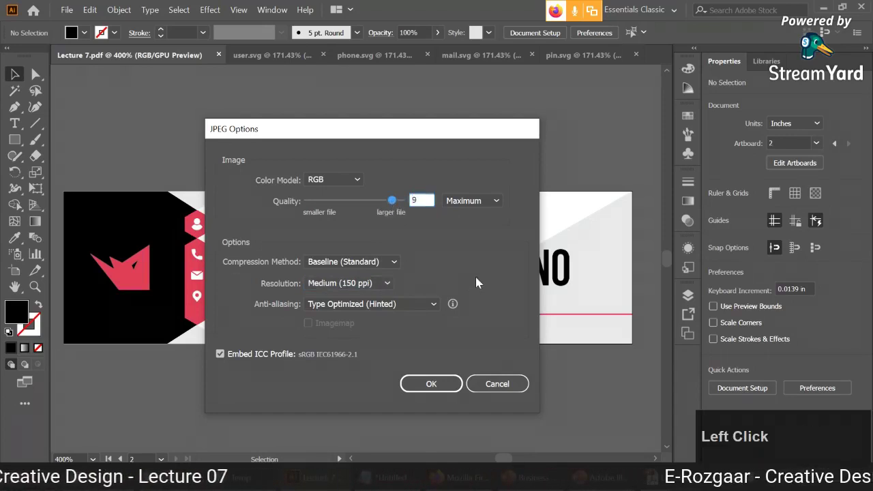
{"action": "left_click", "coordinate": [381, 284]}
{"action": "left_click", "coordinate": [347, 306]}
{"action": "left_click", "coordinate": [393, 201]}
{"action": "left_click", "coordinate": [394, 203]}
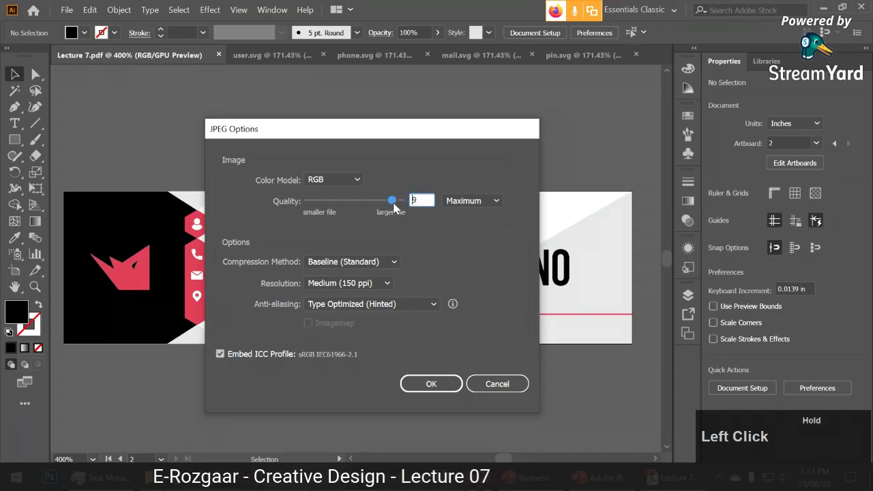
{"action": "left_click", "coordinate": [431, 384]}
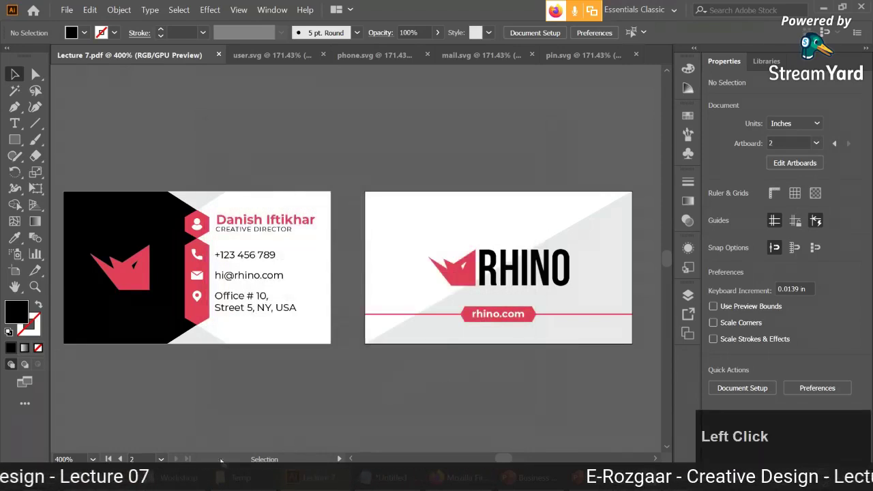
Go to Classes > Images and preview the exported Lecture 7-01 and Lecture 7-02 images.
{"action": "left_click", "coordinate": [194, 474]}
{"action": "key", "text": "alt+Left"}
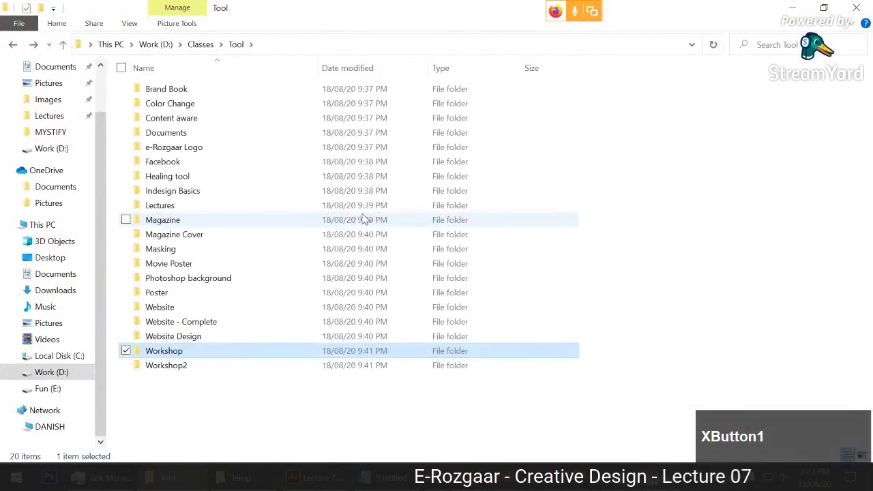
{"action": "left_click", "coordinate": [196, 45]}
{"action": "double_click", "coordinate": [453, 136]}
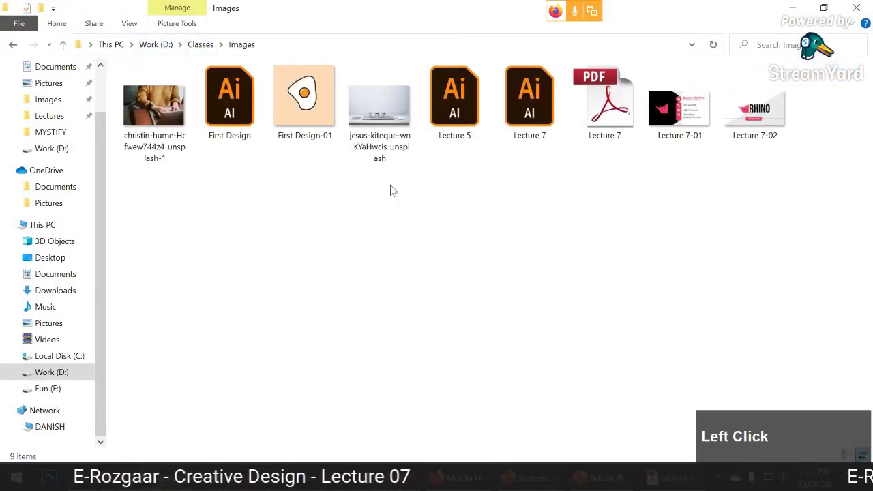
{"action": "double_click", "coordinate": [676, 114]}
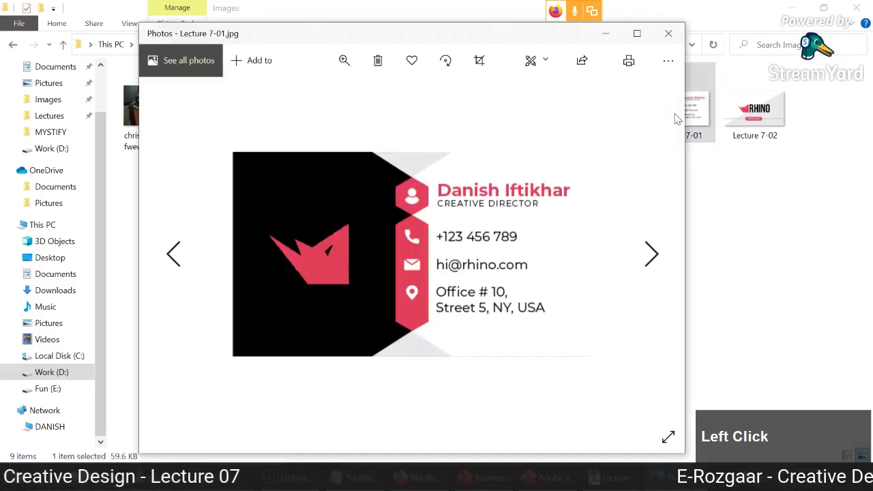
{"action": "left_click", "coordinate": [651, 253]}
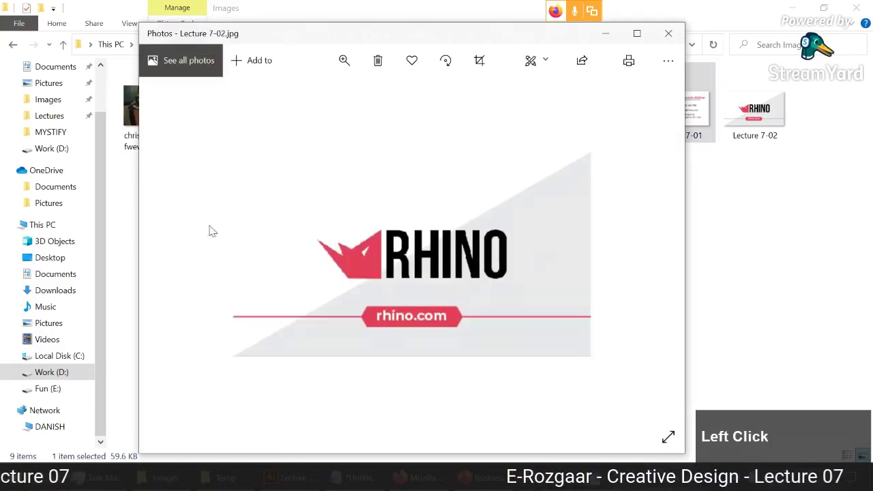
{"action": "left_click", "coordinate": [670, 34]}
Check Lecture 7-01's Details properties: 526 x 300 pixels at 150 dpi.
{"action": "right_click", "coordinate": [692, 123]}
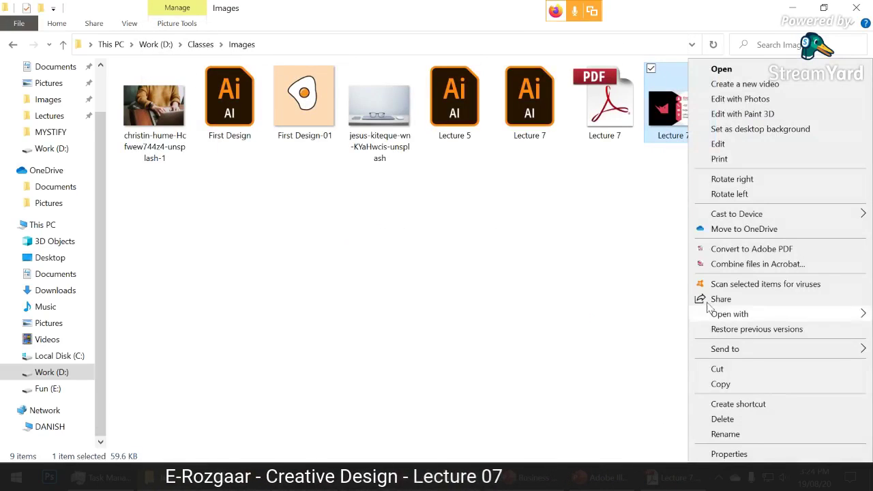
{"action": "left_click", "coordinate": [723, 431]}
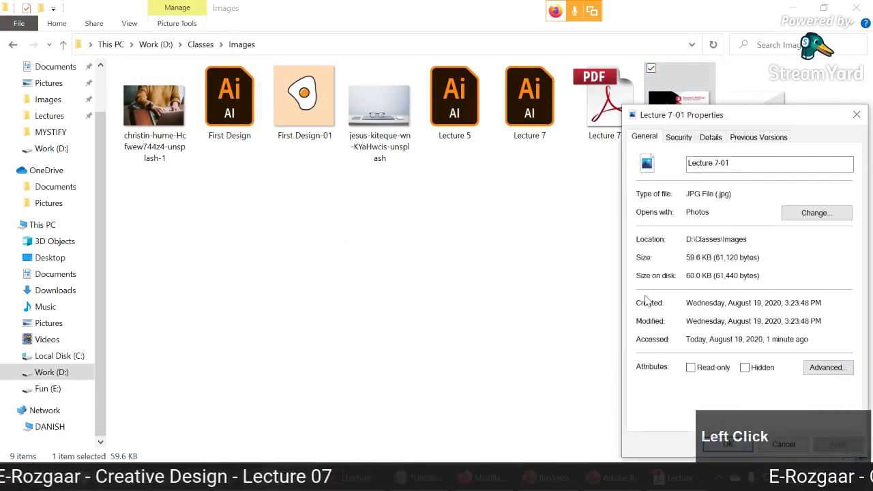
{"action": "left_click_drag", "start_coordinate": [762, 123], "coordinate": [373, 94]}
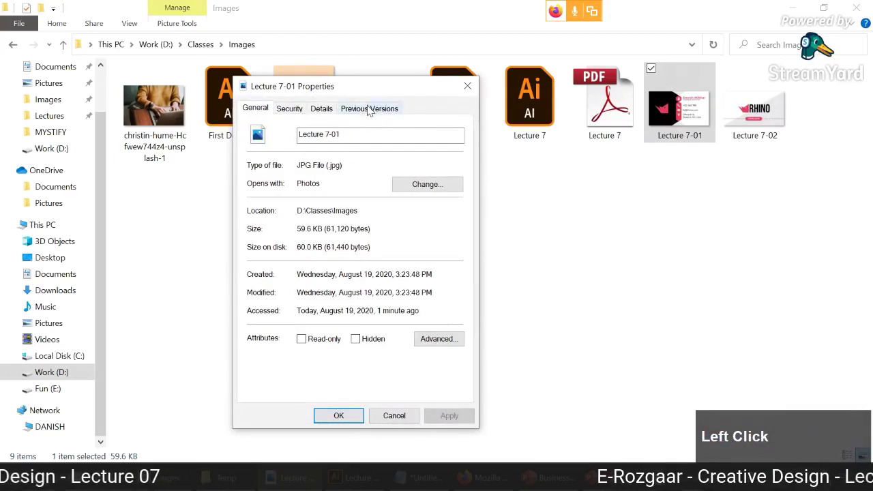
{"action": "left_click", "coordinate": [322, 109]}
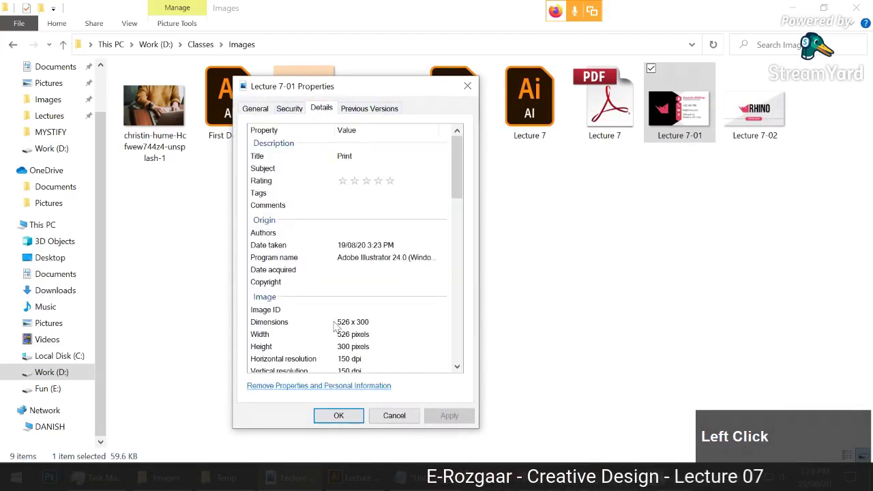
{"action": "left_click", "coordinate": [393, 415]}
Delete the old Lecture 7-01 and 7-02 JPEGs from the Export As dialog's file list.
{"action": "key", "text": "alt+Tab"}
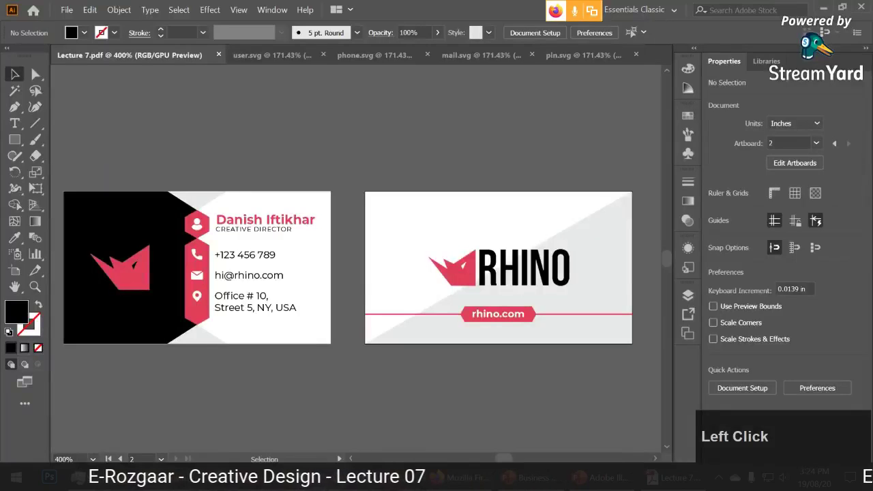
{"action": "left_click", "coordinate": [67, 9]}
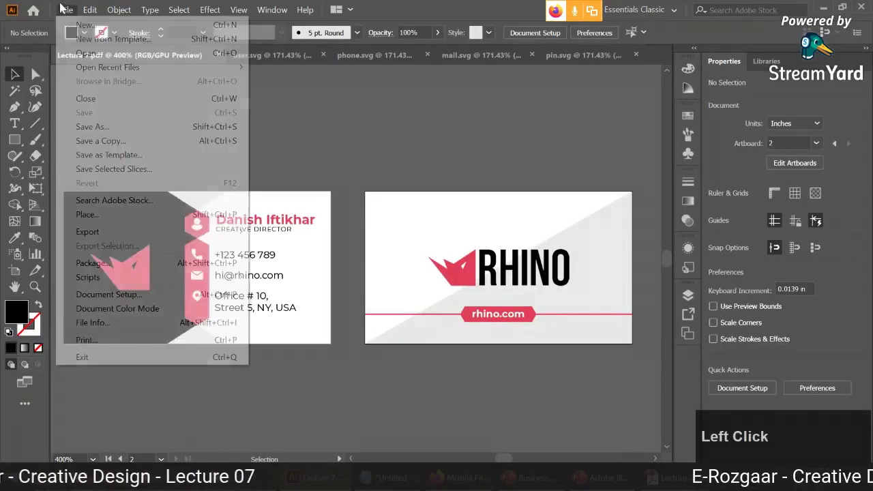
{"action": "mouse_move", "coordinate": [157, 232]}
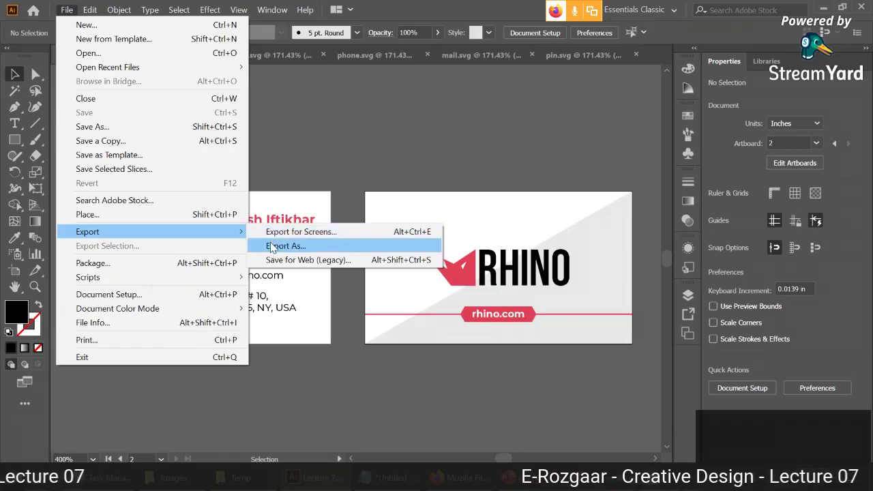
{"action": "left_click", "coordinate": [282, 246]}
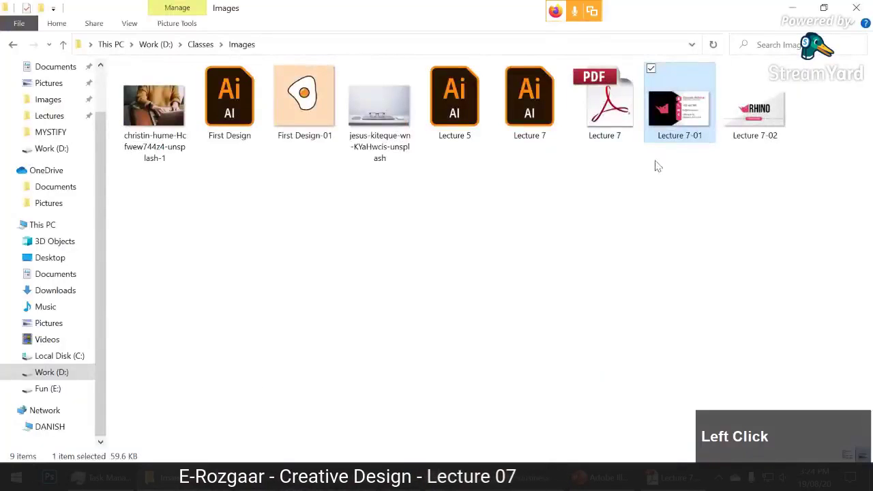
{"action": "left_click_drag", "start_coordinate": [754, 177], "coordinate": [705, 133]}
{"action": "key", "text": "Delete"}
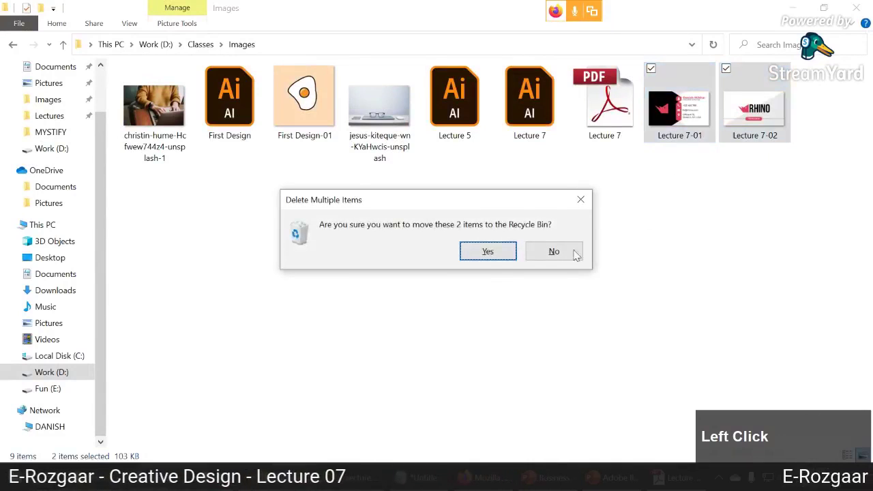
{"action": "left_click", "coordinate": [487, 250]}
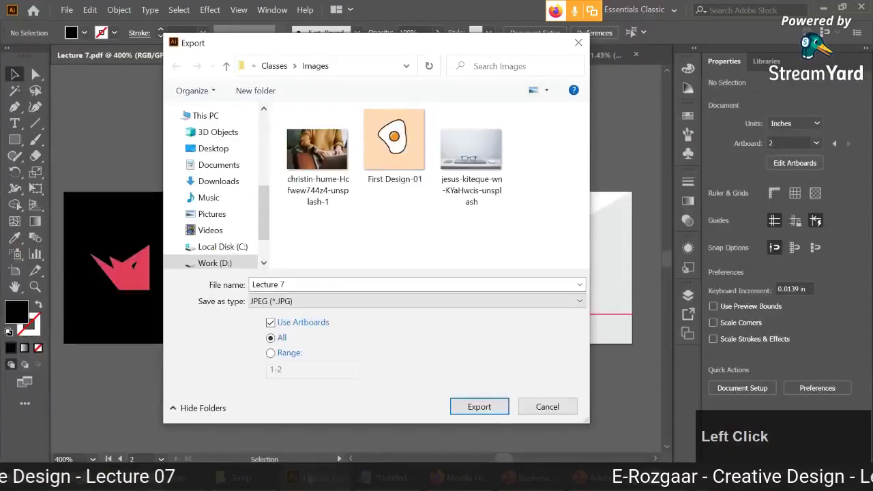
Export the artboards again as JPEG at High (300 ppi) resolution.
{"action": "left_click", "coordinate": [454, 404]}
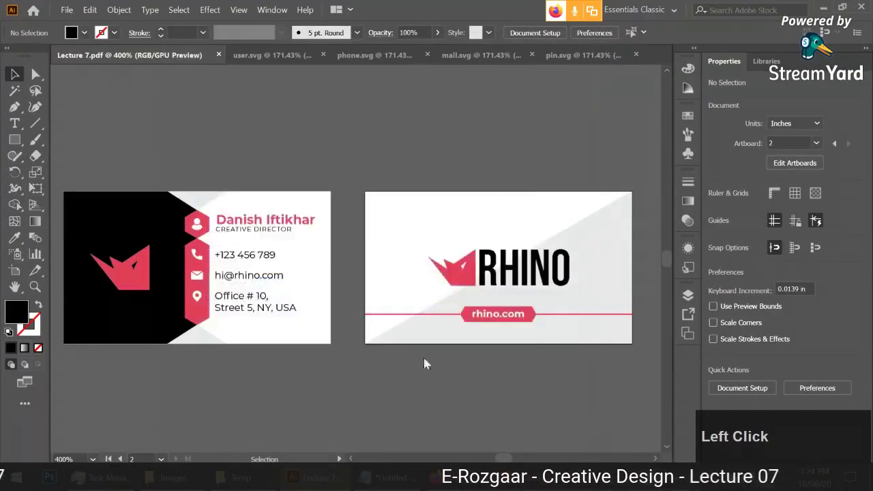
{"action": "left_click", "coordinate": [343, 285]}
{"action": "left_click", "coordinate": [341, 327]}
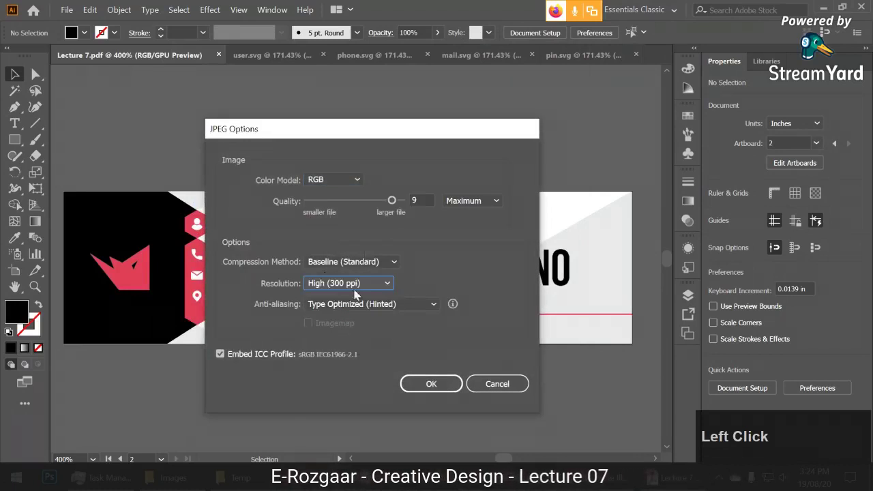
{"action": "left_click", "coordinate": [430, 384]}
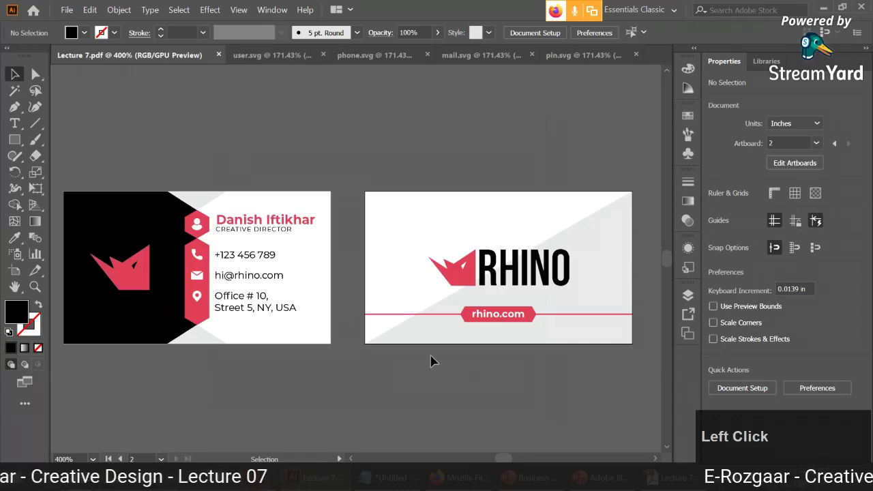
Preview the re-exported Lecture 7-01 and Lecture 7-02 images in Photos, then close it.
{"action": "left_click", "coordinate": [170, 477]}
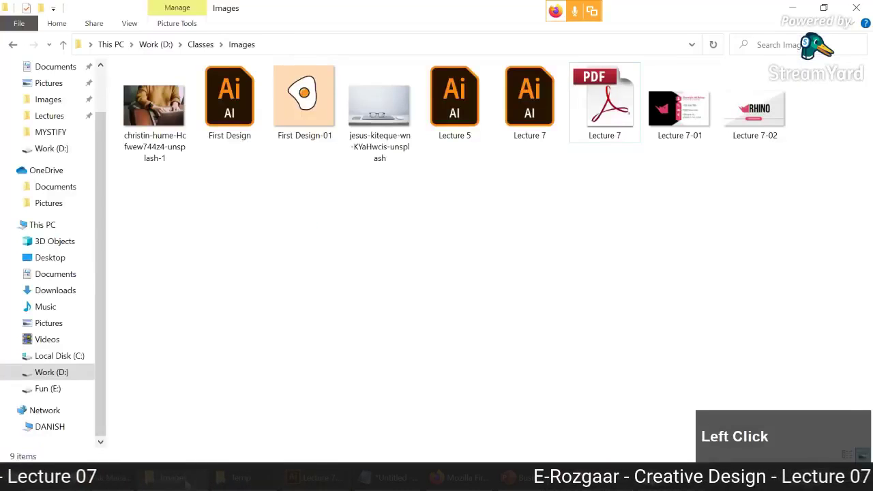
{"action": "double_click", "coordinate": [675, 116]}
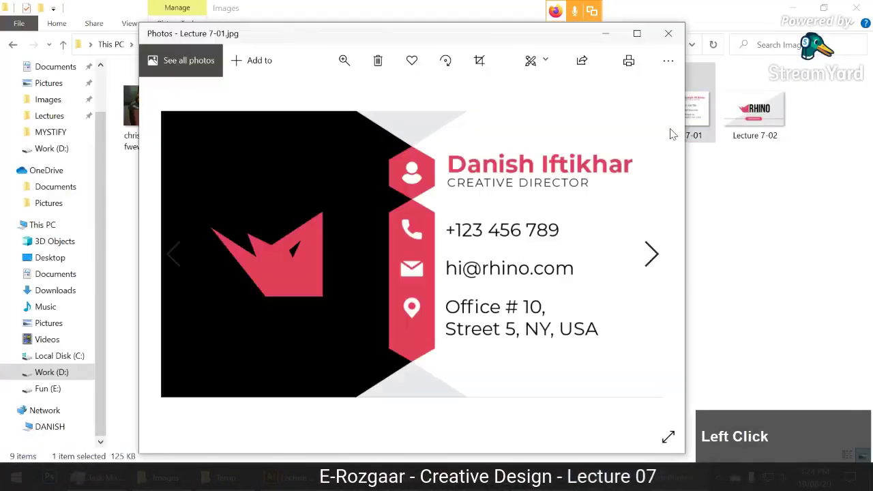
{"action": "left_click", "coordinate": [653, 250]}
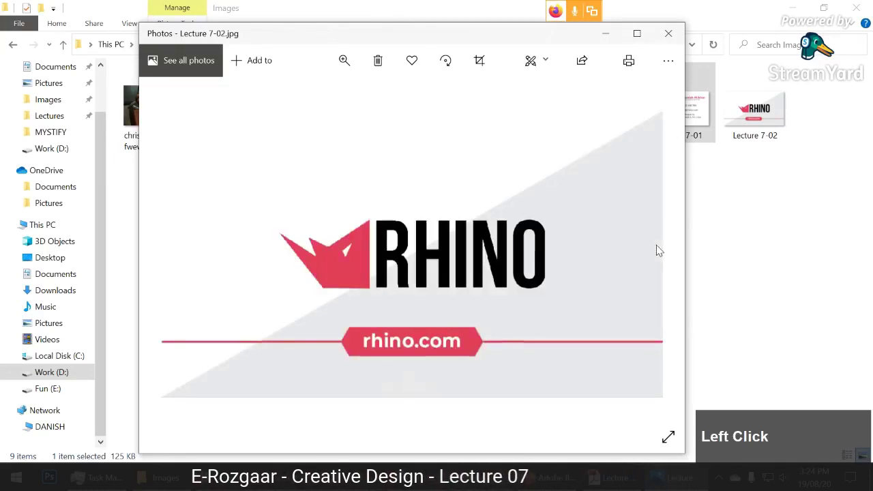
{"action": "left_click", "coordinate": [668, 33]}
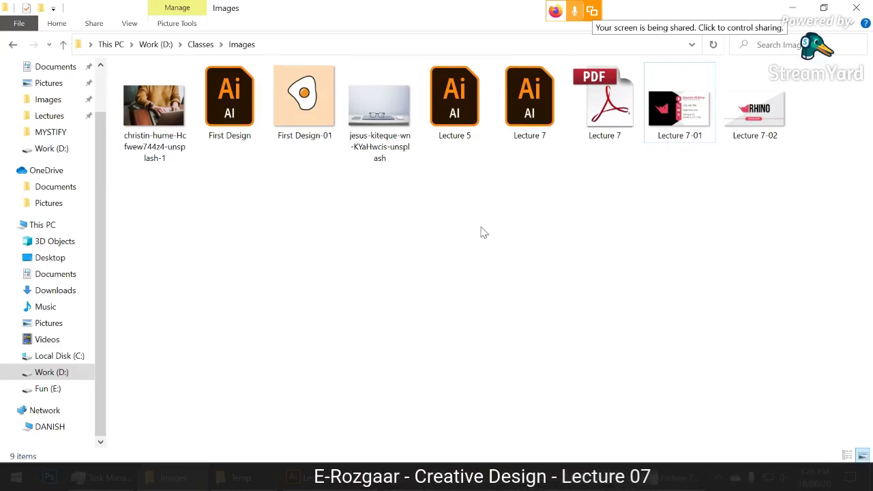
Draw a black square, make three copies of it in a row, and select all three.
{"action": "left_click", "coordinate": [336, 420]}
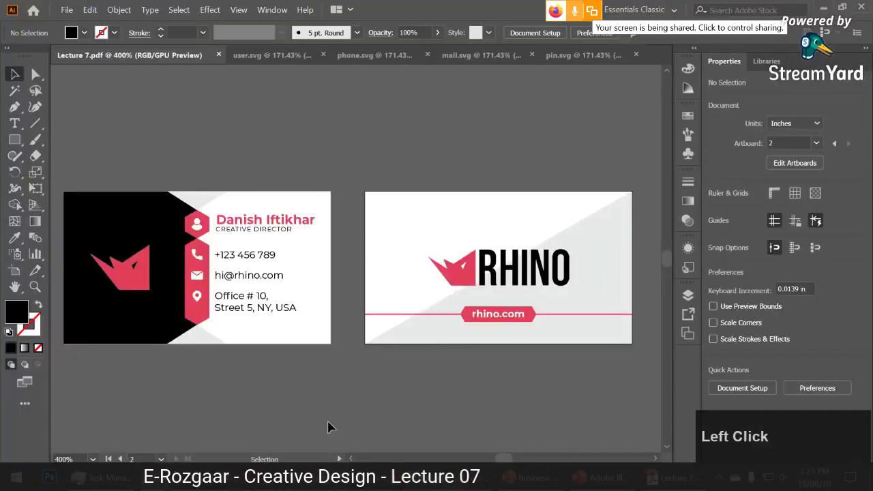
{"action": "scroll", "coordinate": [296, 289], "scroll_direction": "up", "scroll_amount": 3}
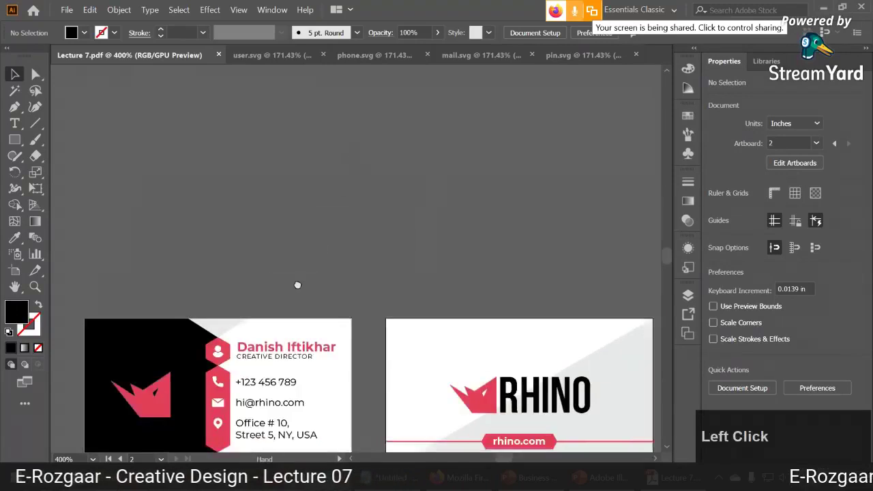
{"action": "left_click", "coordinate": [15, 139]}
{"action": "mouse_move", "coordinate": [253, 200]}
{"action": "left_mouse_down"}
{"action": "mouse_move", "coordinate": [289, 233]}
{"action": "mouse_move", "coordinate": [324, 199]}
{"action": "mouse_move", "coordinate": [422, 255]}
{"action": "left_mouse_up"}
{"action": "key", "text": "v"}
{"action": "left_click", "coordinate": [347, 278]}
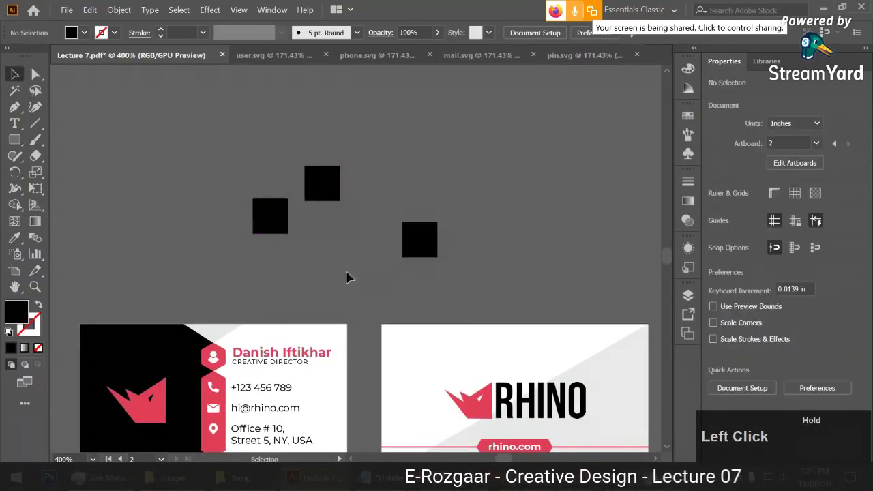
{"action": "left_click_drag", "start_coordinate": [240, 182], "coordinate": [447, 268]}
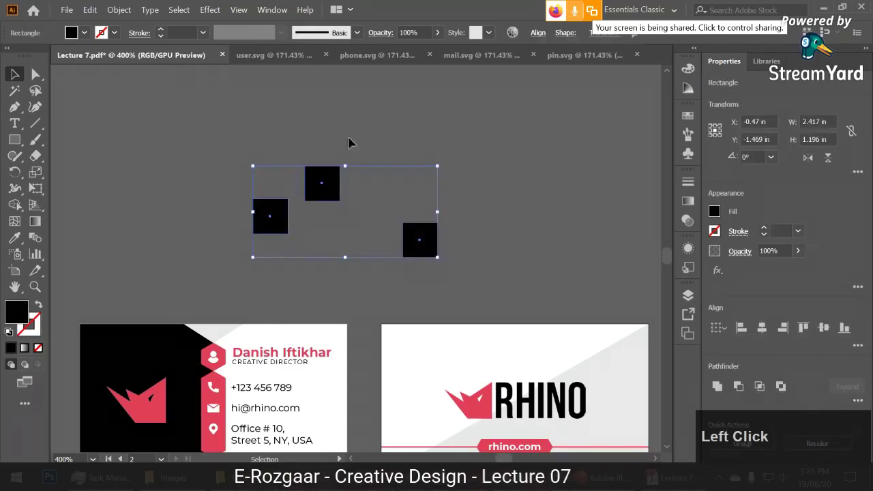
Align the squares to each other with Vertical Align Center and Horizontal Distribute Center.
{"action": "left_click", "coordinate": [538, 33]}
{"action": "left_click", "coordinate": [525, 152]}
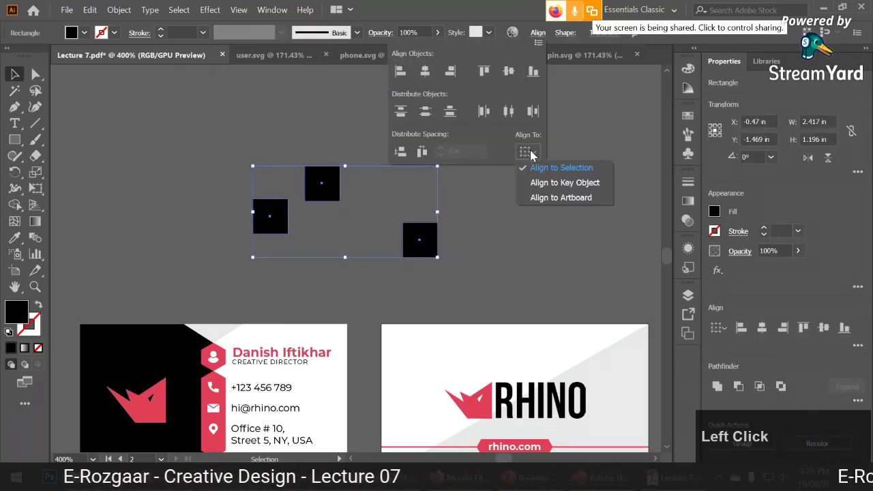
{"action": "left_click", "coordinate": [549, 168]}
{"action": "left_click", "coordinate": [509, 71]}
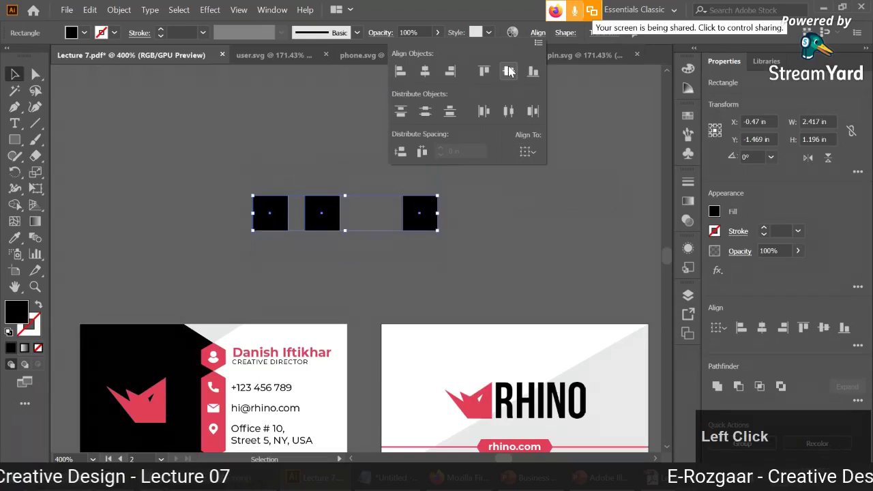
{"action": "left_click", "coordinate": [508, 111]}
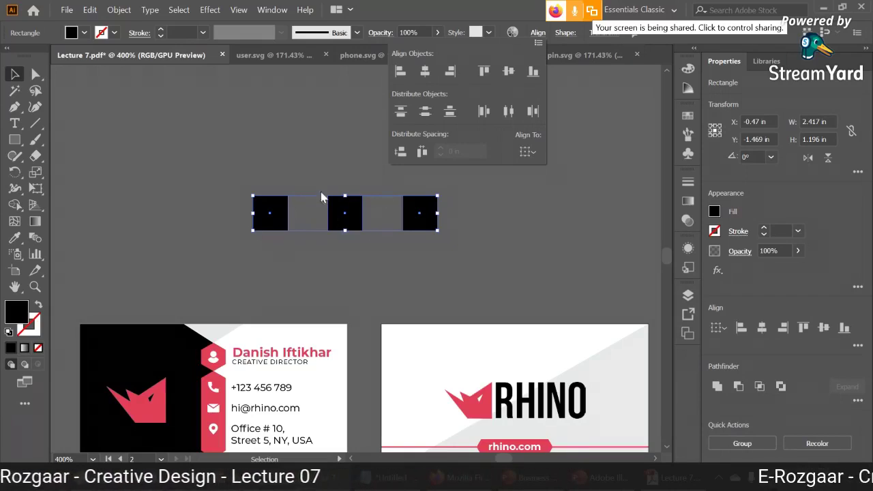
Delete the three demo squares, glance at the PDF and Images folder, then return to the cards.
{"action": "left_click_drag", "start_coordinate": [409, 246], "coordinate": [229, 199]}
{"action": "key", "text": "Delete"}
{"action": "key", "text": "backslash"}
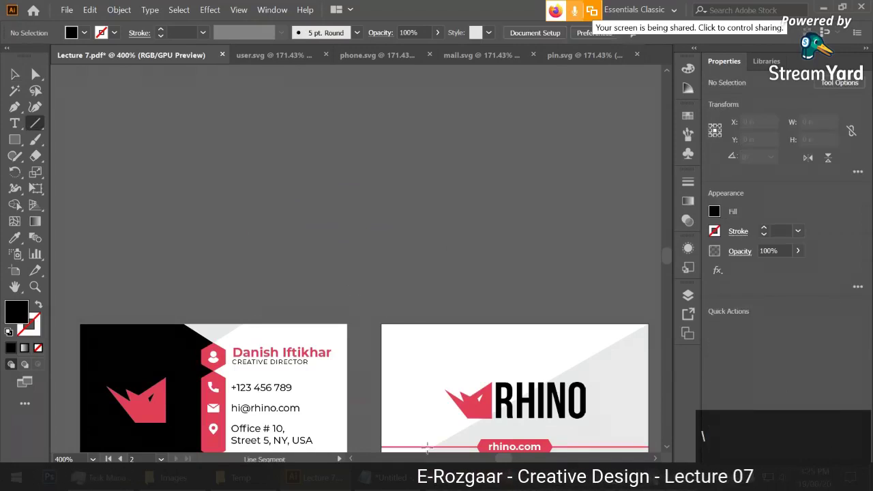
{"action": "left_click", "coordinate": [575, 422]}
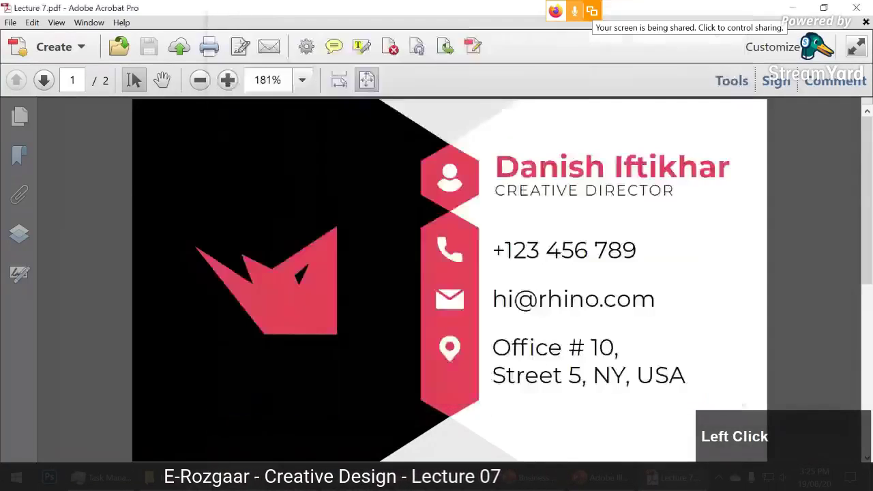
{"action": "left_click", "coordinate": [164, 477]}
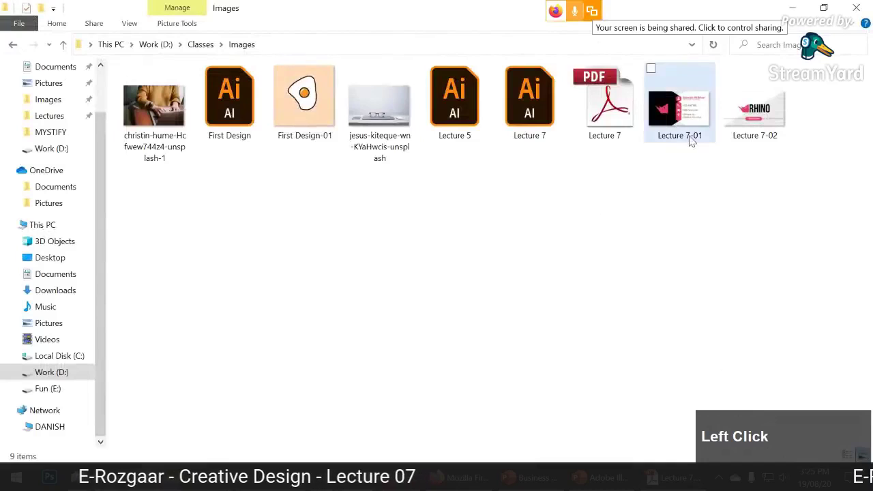
{"action": "left_click", "coordinate": [600, 477]}
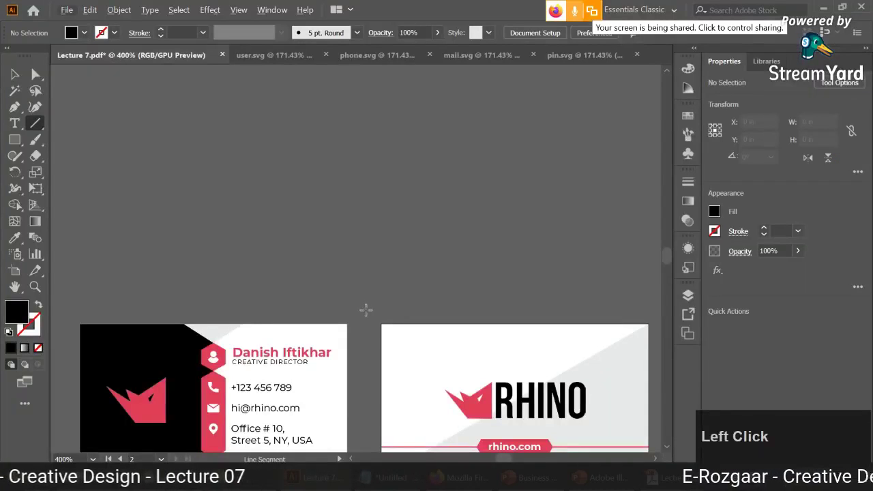
{"action": "left_click", "coordinate": [459, 296]}
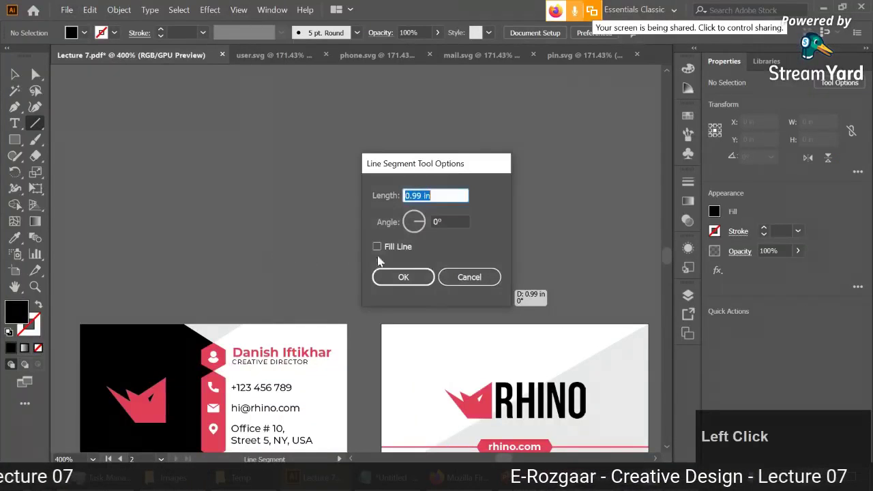
{"action": "left_click", "coordinate": [467, 277]}
{"action": "key", "text": "space"}
{"action": "left_click_drag", "start_coordinate": [304, 283], "coordinate": [304, 181]}
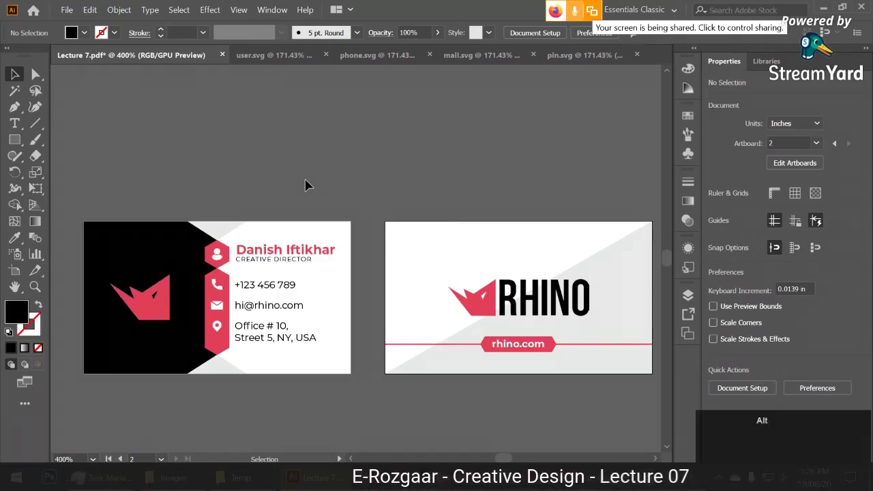
{"action": "scroll", "coordinate": [304, 185], "scroll_direction": "down", "scroll_amount": 1}
{"action": "left_click_drag", "start_coordinate": [343, 241], "coordinate": [312, 139]}
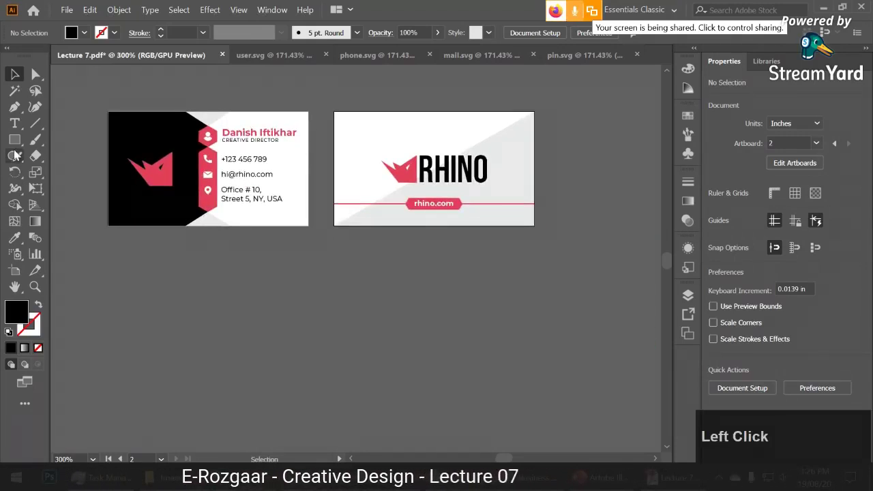
{"action": "left_click", "coordinate": [14, 270]}
{"action": "left_click_drag", "start_coordinate": [537, 229], "coordinate": [401, 269]}
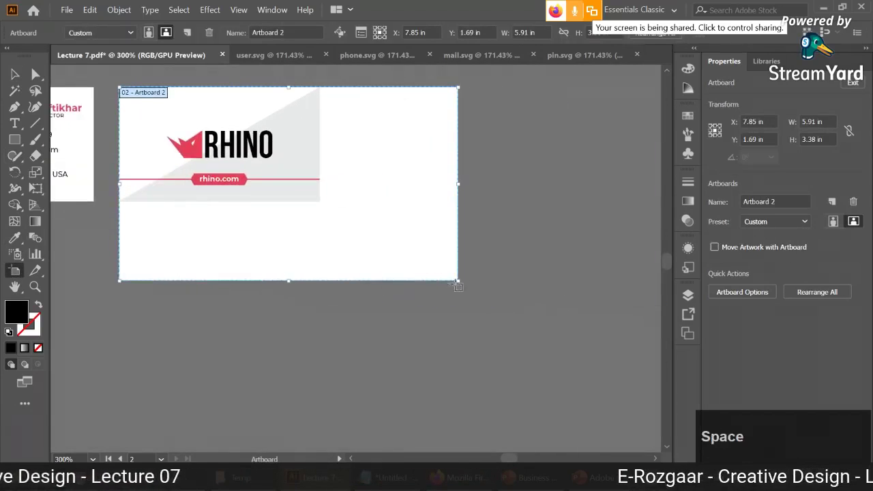
{"action": "left_click_drag", "start_coordinate": [458, 280], "coordinate": [523, 339]}
{"action": "key", "text": "ctrl+z"}
{"action": "key", "text": "ctrl+z"}
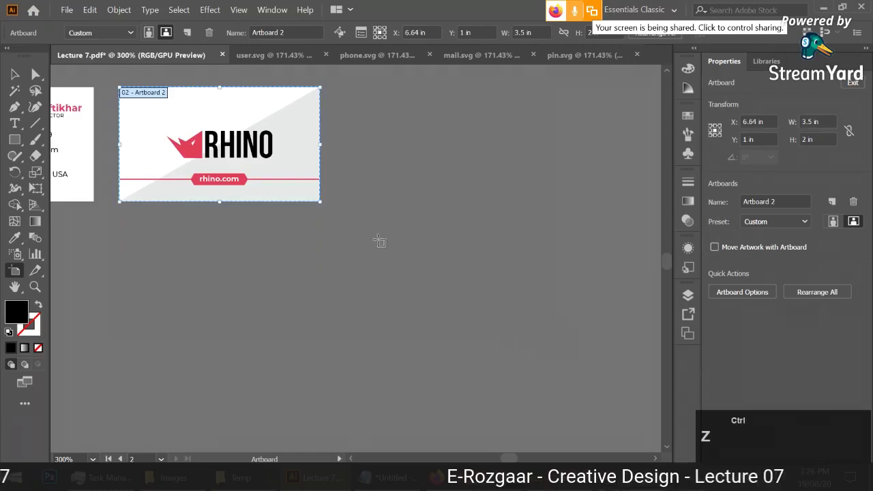
{"action": "left_click_drag", "start_coordinate": [321, 201], "coordinate": [561, 340]}
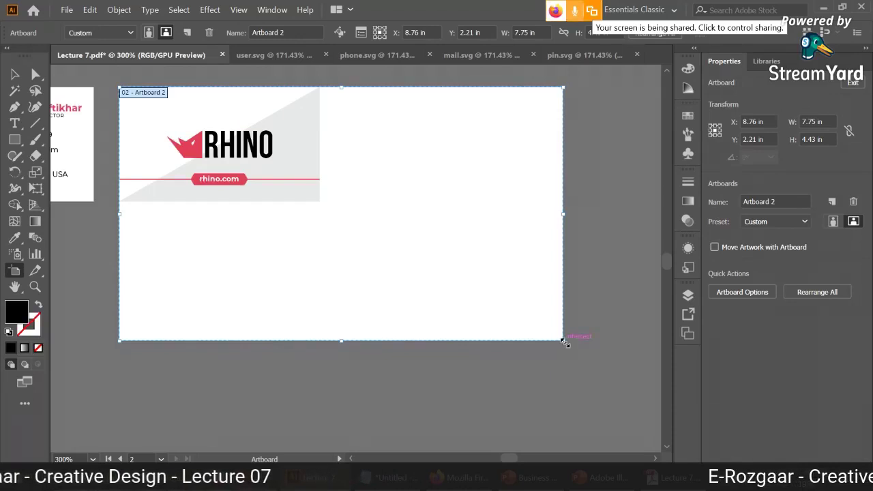
{"action": "left_click_drag", "start_coordinate": [563, 341], "coordinate": [320, 200]}
{"action": "left_click_drag", "start_coordinate": [320, 144], "coordinate": [503, 144]}
{"action": "key", "text": "ctrl+z"}
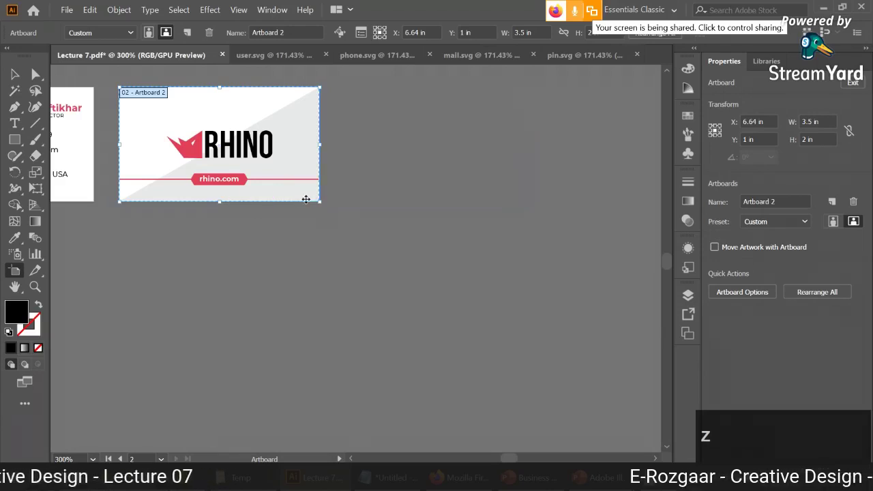
{"action": "left_click_drag", "start_coordinate": [320, 201], "coordinate": [382, 279]}
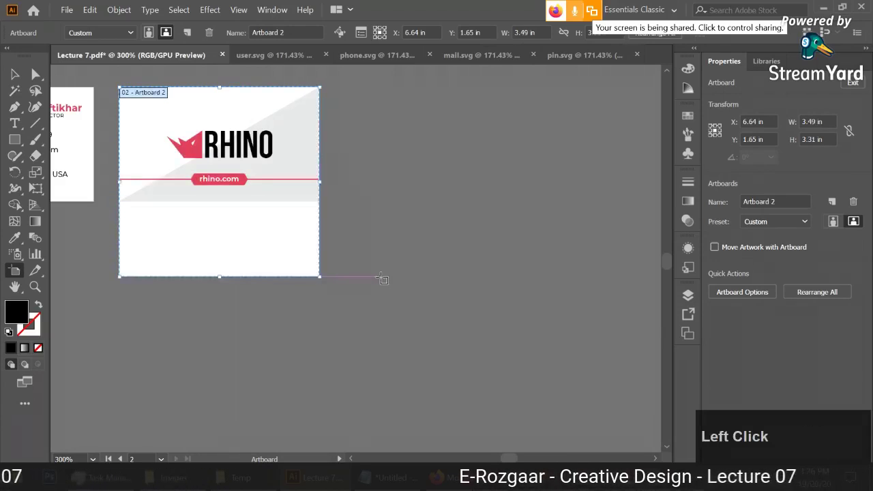
{"action": "key", "text": "ctrl+z"}
{"action": "left_click", "coordinate": [15, 74]}
{"action": "left_click_drag", "start_coordinate": [284, 246], "coordinate": [416, 298]}
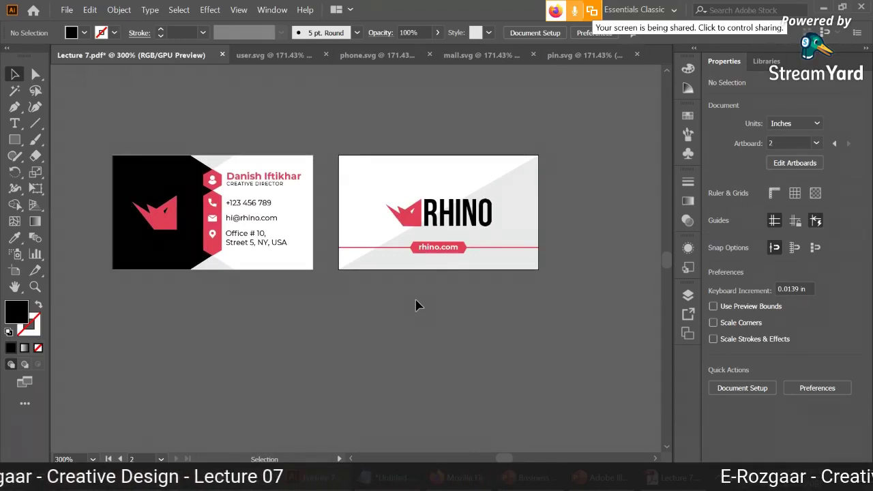
{"action": "left_click", "coordinate": [174, 477]}
{"action": "left_click", "coordinate": [172, 123]}
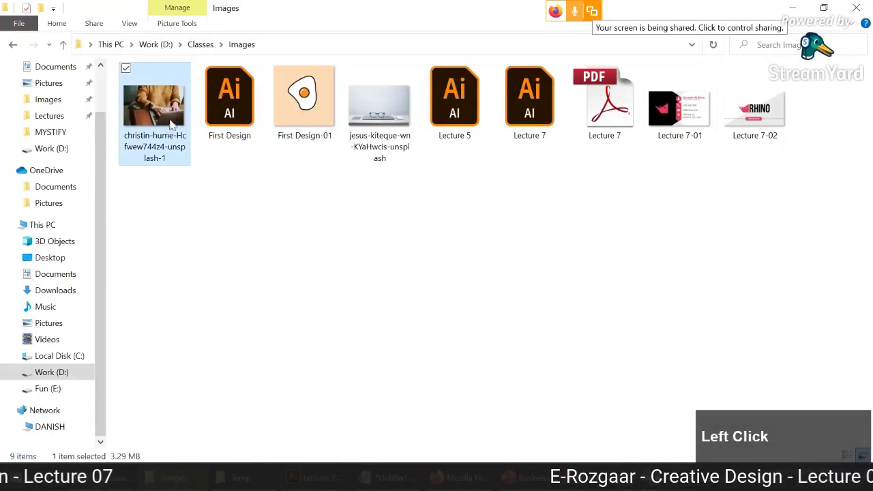
{"action": "left_click_drag", "start_coordinate": [172, 123], "coordinate": [371, 319]}
{"action": "scroll", "coordinate": [374, 324], "scroll_direction": "down", "scroll_amount": 3, "text": "alt"}
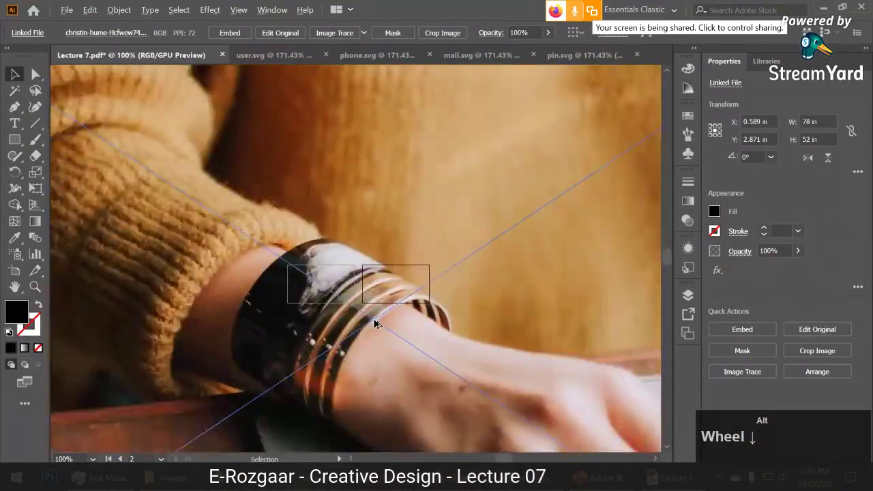
{"action": "scroll", "coordinate": [374, 324], "scroll_direction": "down", "scroll_amount": 5, "text": "alt"}
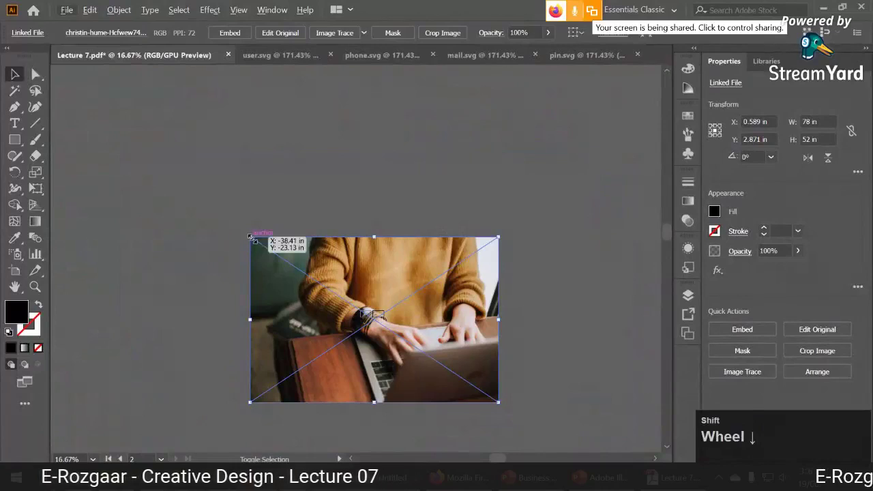
{"action": "left_click_drag", "start_coordinate": [250, 238], "coordinate": [369, 312]}
{"action": "left_click", "coordinate": [244, 34]}
{"action": "scroll", "coordinate": [369, 313], "scroll_direction": "up", "scroll_amount": 4, "text": "alt"}
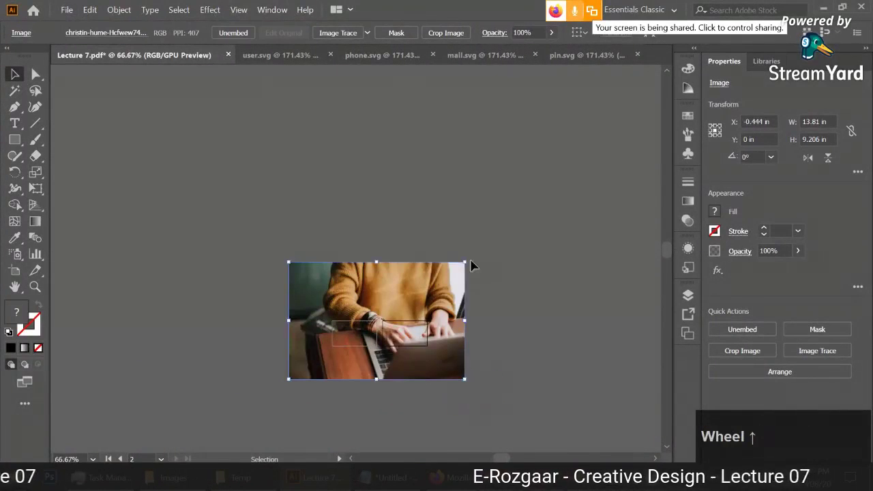
{"action": "left_click_drag", "start_coordinate": [465, 262], "coordinate": [414, 279]}
{"action": "scroll", "coordinate": [414, 279], "scroll_direction": "up", "scroll_amount": 3}
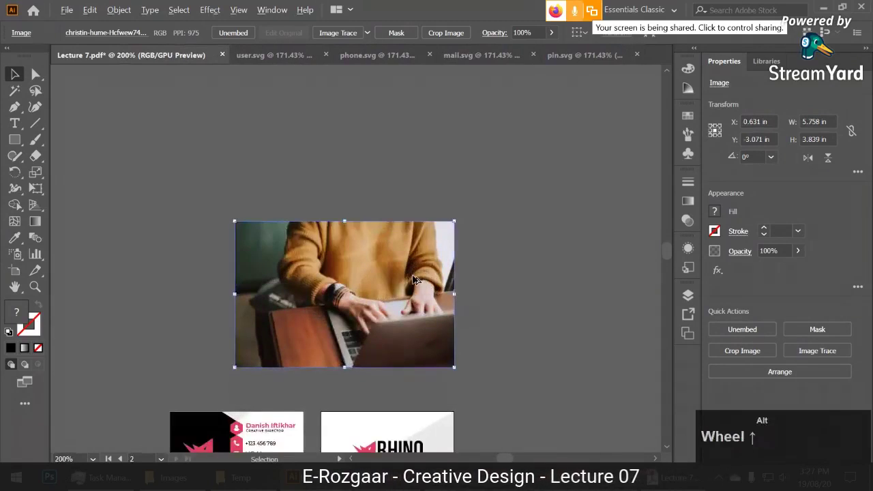
{"action": "left_click", "coordinate": [413, 279]}
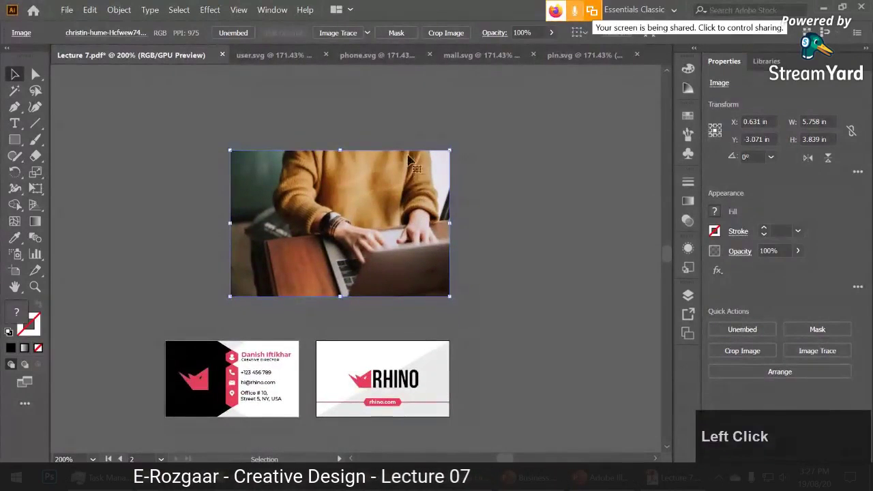
{"action": "left_click", "coordinate": [458, 37]}
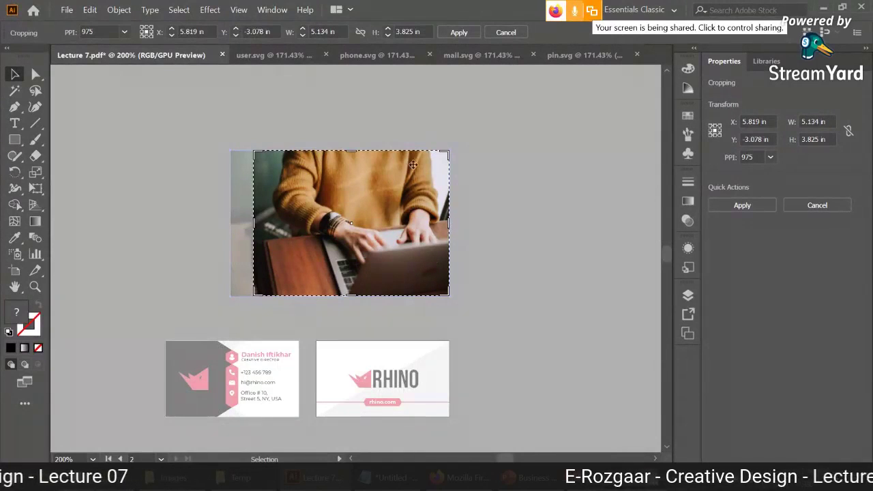
{"action": "mouse_move", "coordinate": [321, 169]}
{"action": "left_mouse_down"}
{"action": "mouse_move", "coordinate": [326, 175]}
{"action": "mouse_move", "coordinate": [280, 159]}
{"action": "mouse_move", "coordinate": [303, 172]}
{"action": "left_mouse_up"}
{"action": "left_click_drag", "start_coordinate": [425, 298], "coordinate": [349, 234]}
{"action": "left_click_drag", "start_coordinate": [310, 191], "coordinate": [379, 242]}
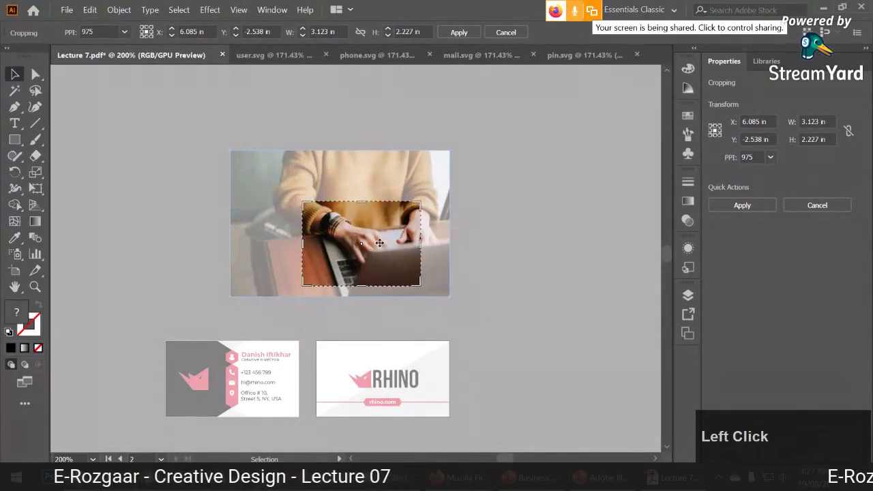
{"action": "left_click", "coordinate": [460, 32]}
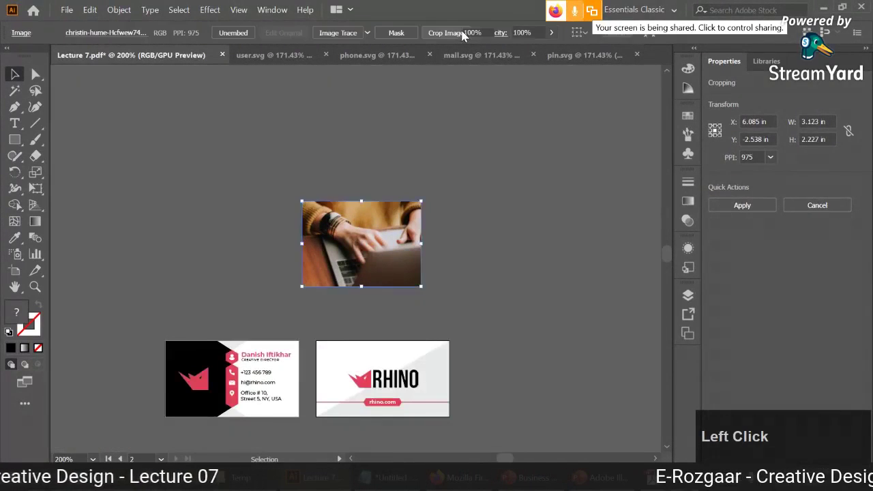
{"action": "left_click", "coordinate": [477, 171]}
{"action": "left_click_drag", "start_coordinate": [381, 241], "coordinate": [401, 274]}
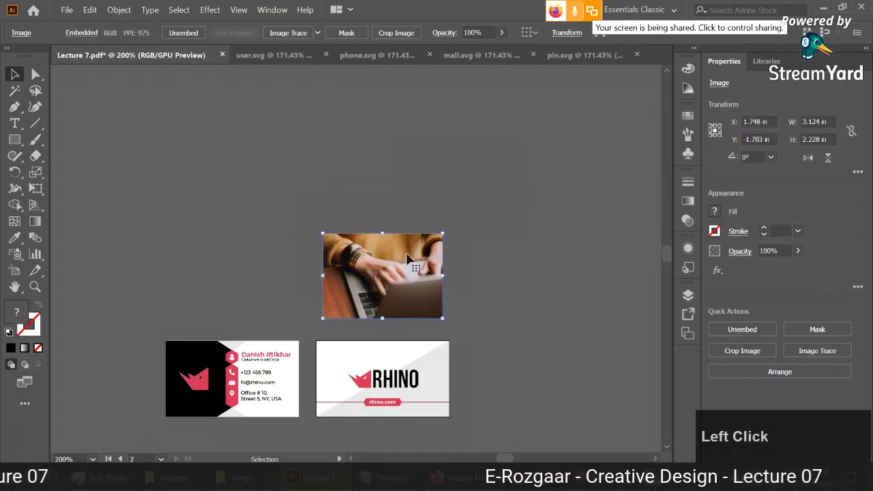
{"action": "key", "text": "Delete"}
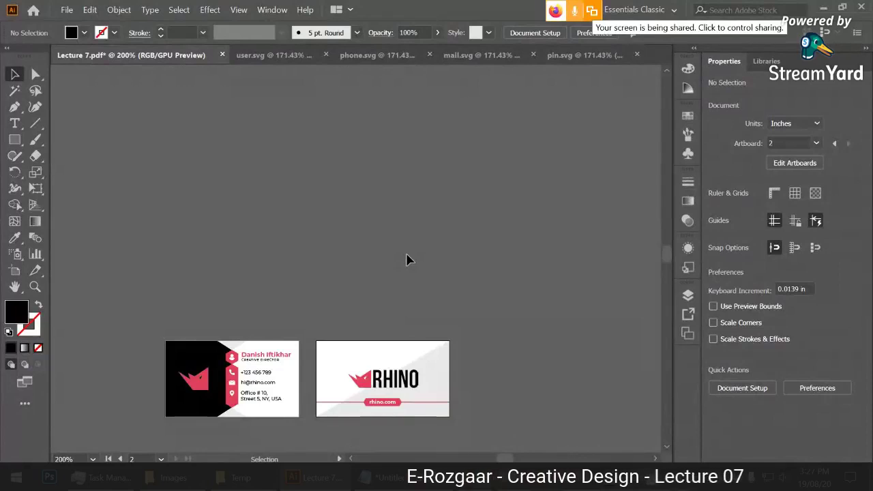
{"action": "scroll", "coordinate": [405, 259], "scroll_direction": "up", "scroll_amount": 1, "text": "alt"}
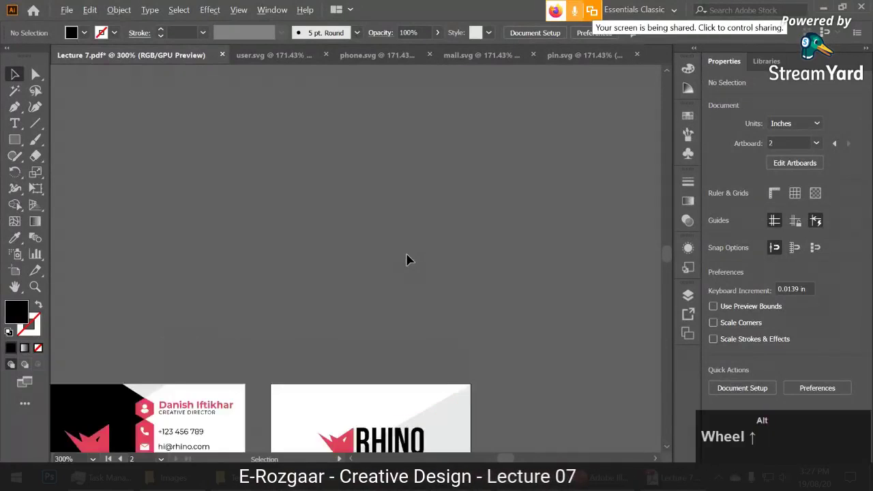
{"action": "scroll", "coordinate": [407, 258], "scroll_direction": "up", "scroll_amount": 1, "text": "alt"}
{"action": "left_click_drag", "start_coordinate": [238, 330], "coordinate": [365, 112]}
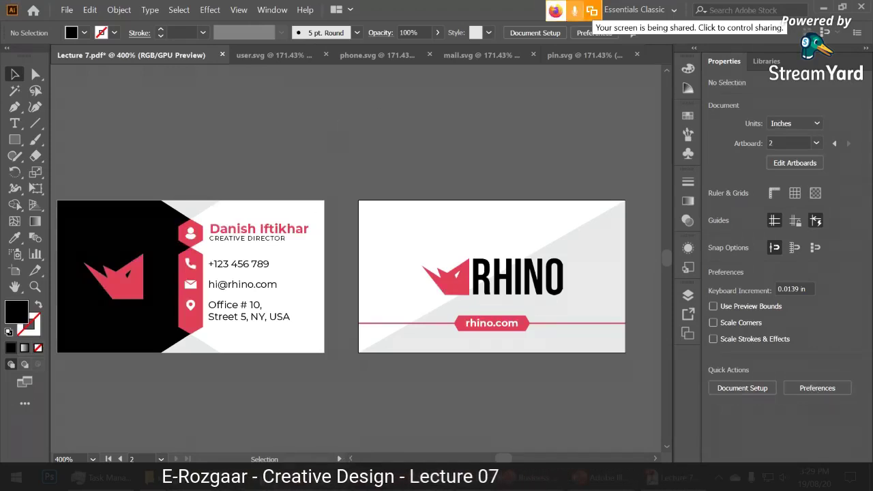
Paste the copied laptop photo into Illustrator, embed it, and scale it to about 9.47 × 6.31 in.
{"action": "left_click", "coordinate": [163, 477]}
{"action": "key", "text": "alt+Tab"}
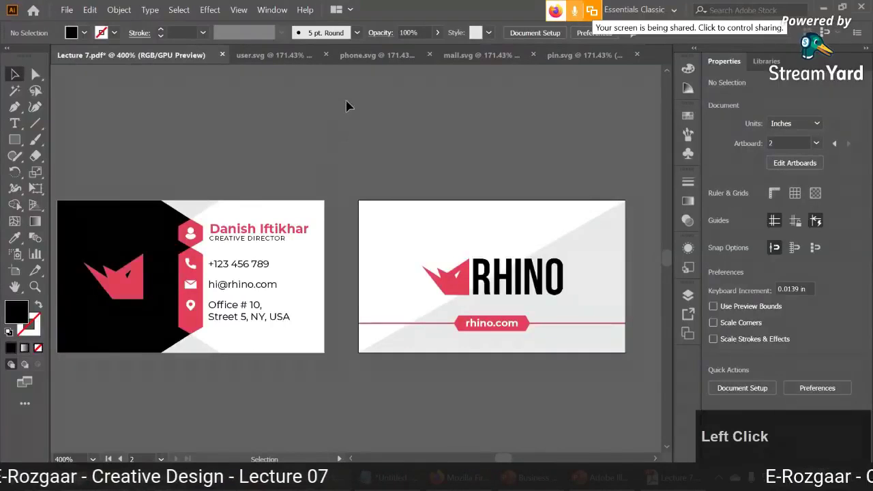
{"action": "key", "text": "ctrl+v"}
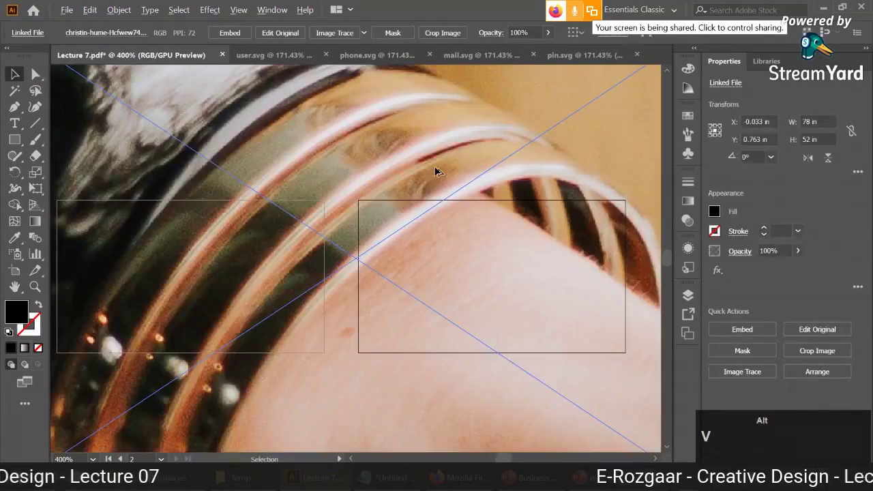
{"action": "scroll", "coordinate": [436, 171], "scroll_direction": "down", "scroll_amount": 3}
{"action": "scroll", "coordinate": [436, 171], "scroll_direction": "down", "scroll_amount": 3}
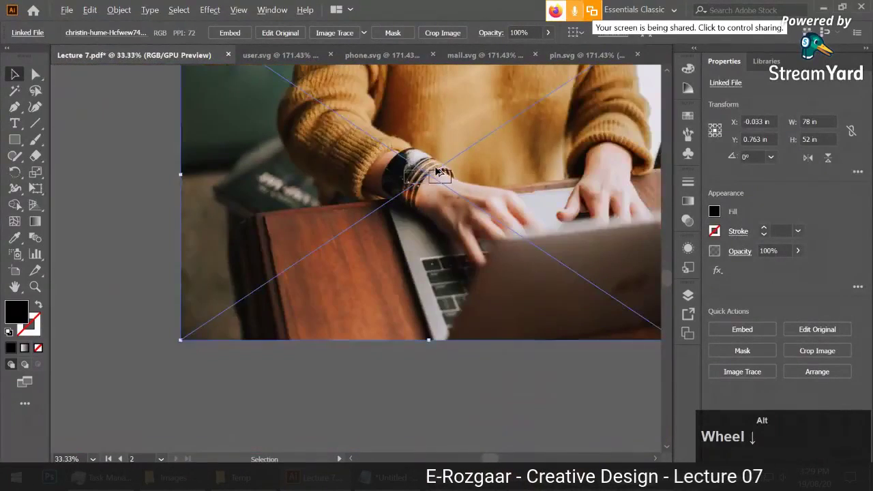
{"action": "left_click_drag", "start_coordinate": [658, 44], "coordinate": [648, 125]}
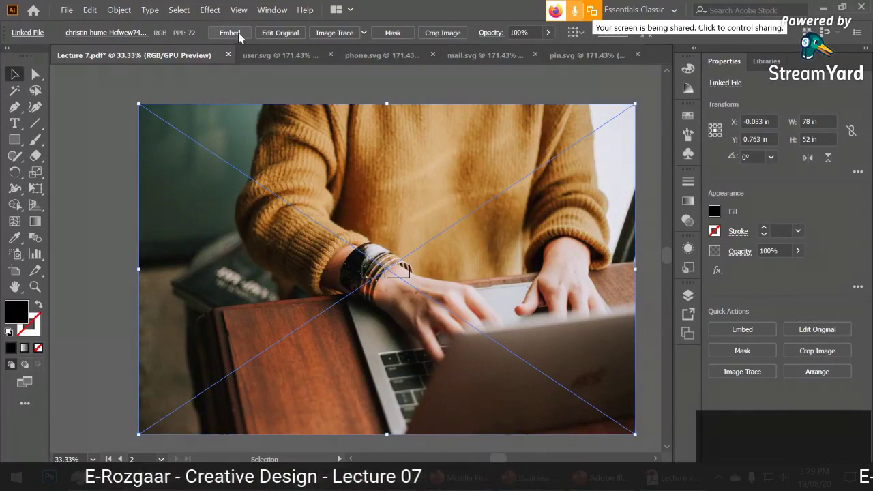
{"action": "left_click", "coordinate": [238, 32]}
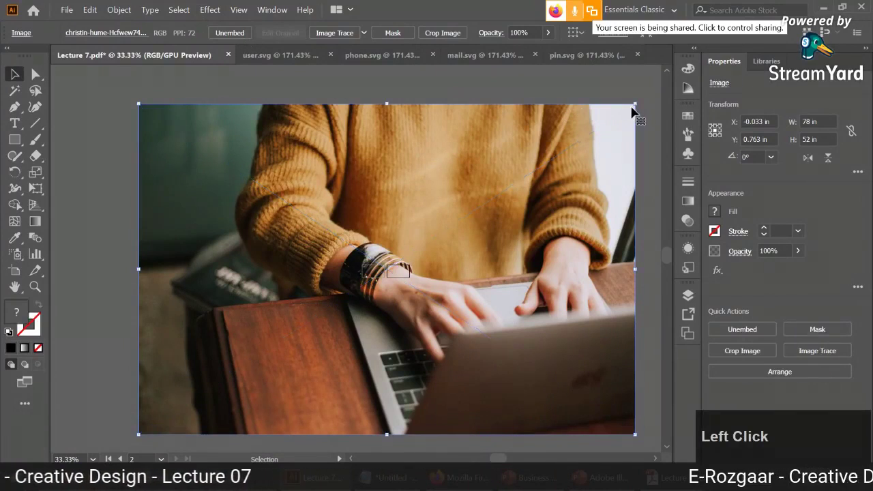
{"action": "left_click_drag", "start_coordinate": [631, 111], "coordinate": [396, 210]}
{"action": "scroll", "coordinate": [397, 213], "scroll_direction": "up", "scroll_amount": 4}
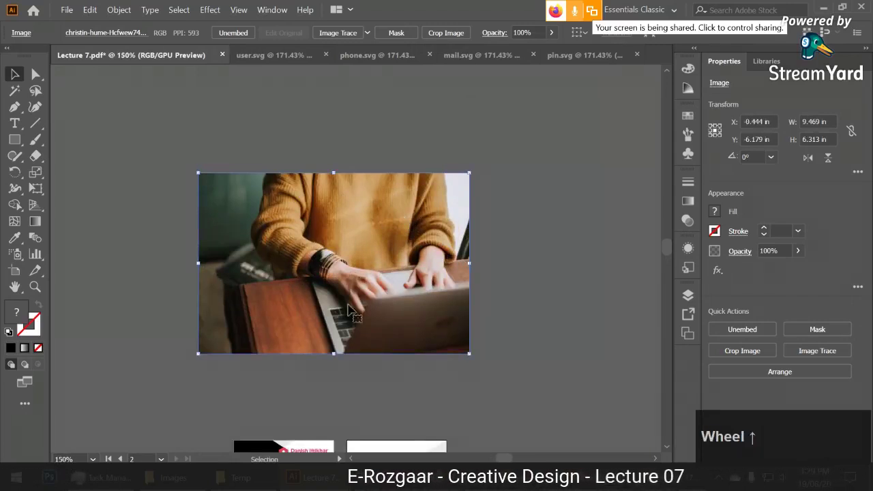
Mask the photo and crop the mask down to its lower-left part.
{"action": "left_click", "coordinate": [409, 32]}
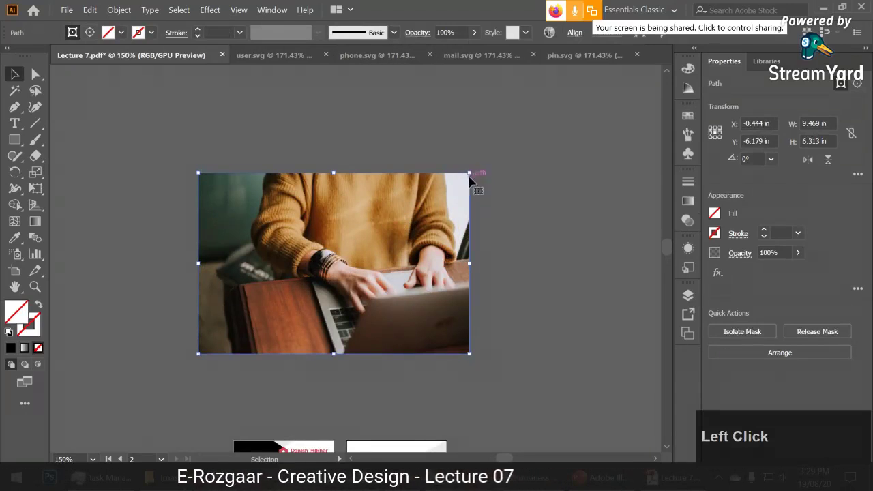
{"action": "left_click_drag", "start_coordinate": [471, 175], "coordinate": [330, 259]}
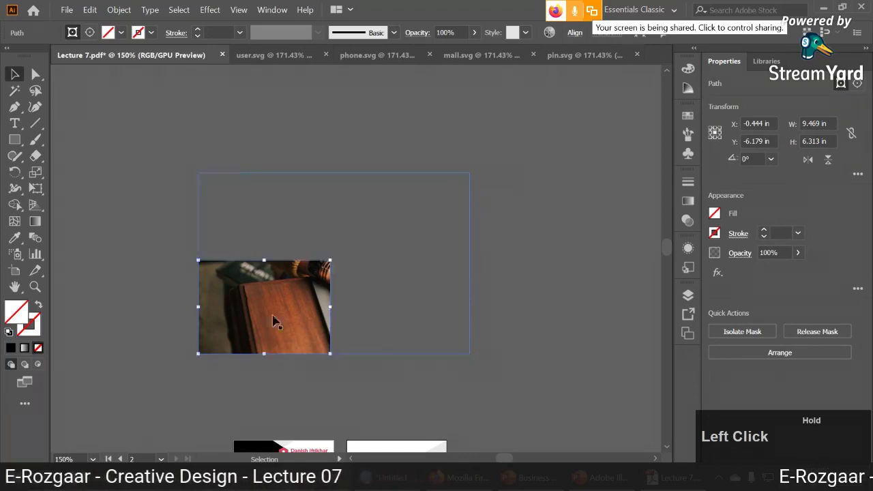
{"action": "left_click", "coordinate": [154, 193]}
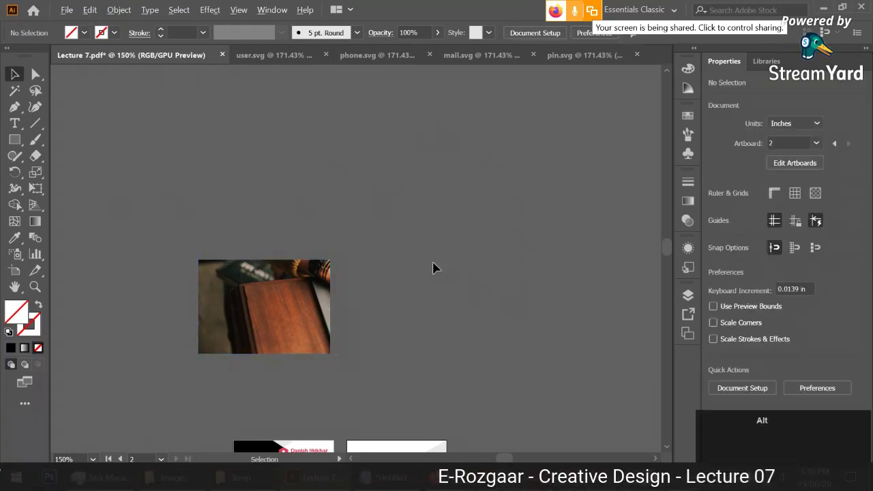
{"action": "scroll", "coordinate": [430, 270], "scroll_direction": "up", "scroll_amount": 1}
{"action": "left_click", "coordinate": [495, 311]}
{"action": "key", "text": "space"}
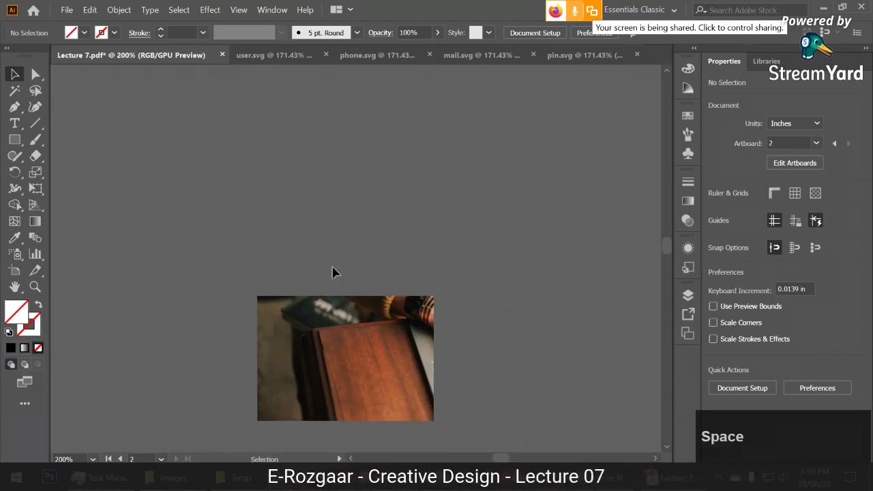
{"action": "left_click_drag", "start_coordinate": [361, 344], "coordinate": [310, 262]}
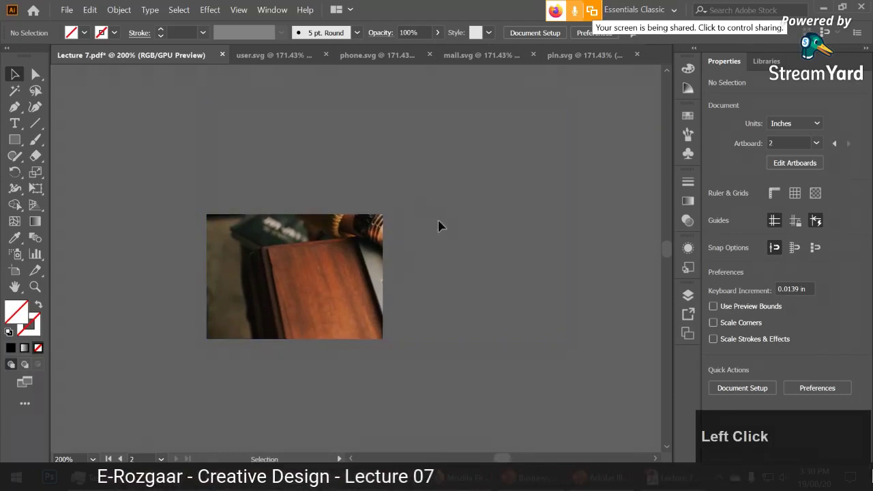
Reposition the photo inside the mask frame with Direct Selection so the hands show.
{"action": "left_click", "coordinate": [36, 73]}
{"action": "left_click", "coordinate": [398, 293]}
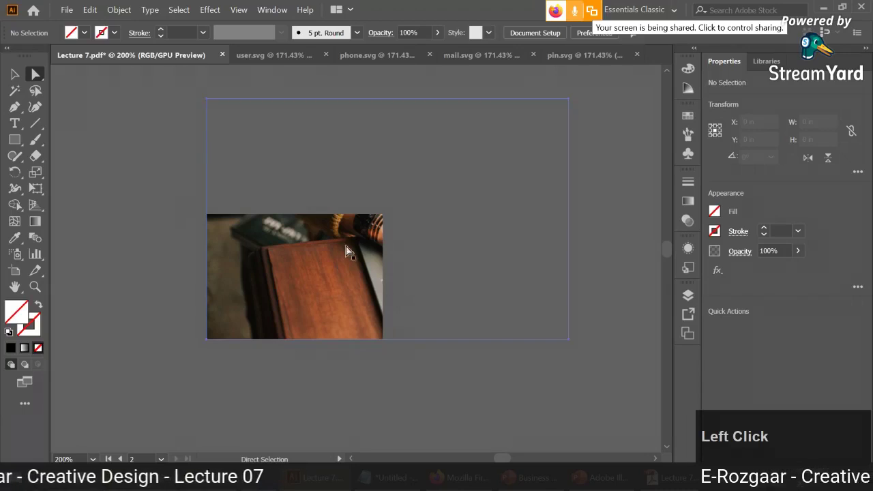
{"action": "left_click_drag", "start_coordinate": [357, 244], "coordinate": [325, 275]}
{"action": "left_click_drag", "start_coordinate": [269, 276], "coordinate": [300, 263]}
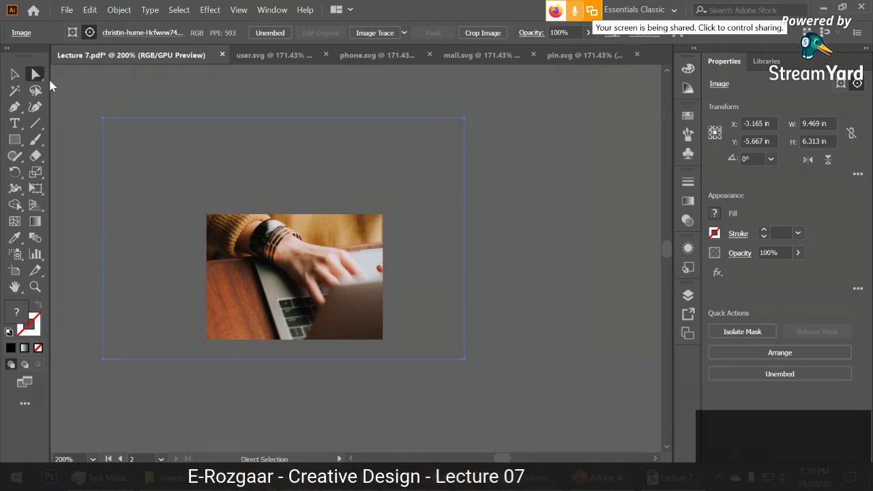
{"action": "left_click", "coordinate": [15, 75]}
Release the clipping mask from the photo and delete the photo.
{"action": "left_click", "coordinate": [572, 297]}
{"action": "left_click", "coordinate": [345, 259]}
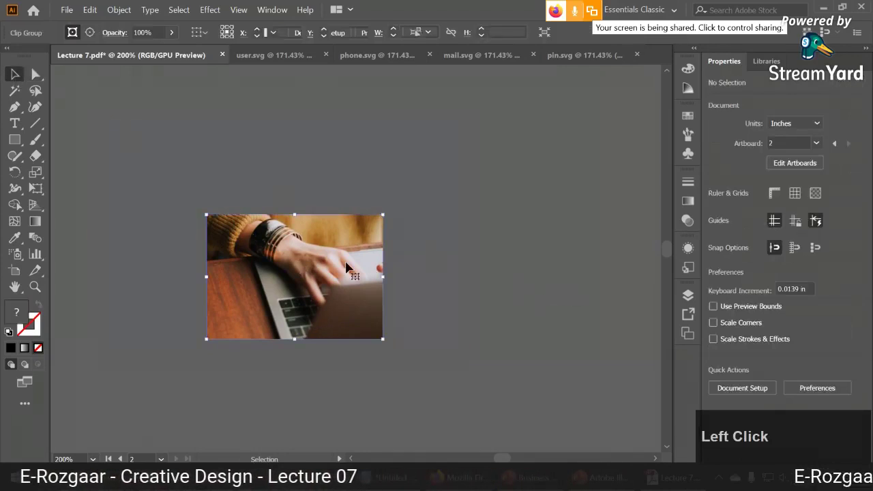
{"action": "right_click", "coordinate": [347, 263]}
{"action": "left_click", "coordinate": [407, 150]}
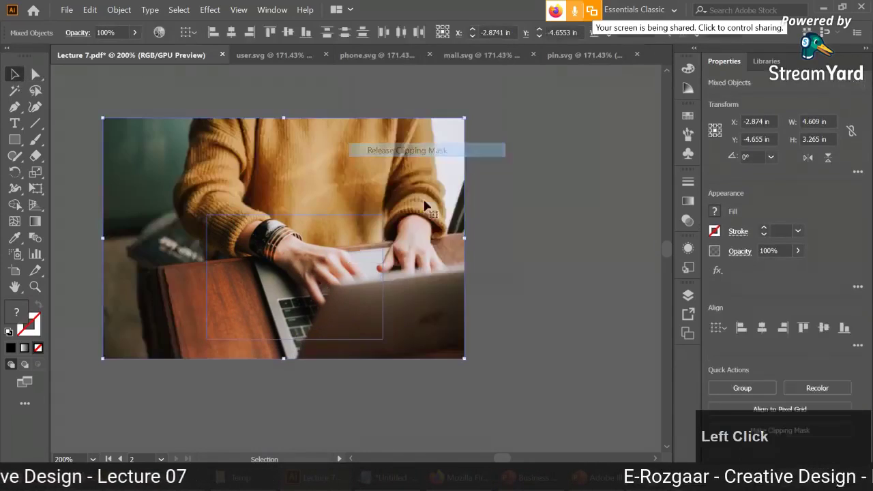
{"action": "key", "text": "ctrl+z"}
{"action": "left_click", "coordinate": [510, 287]}
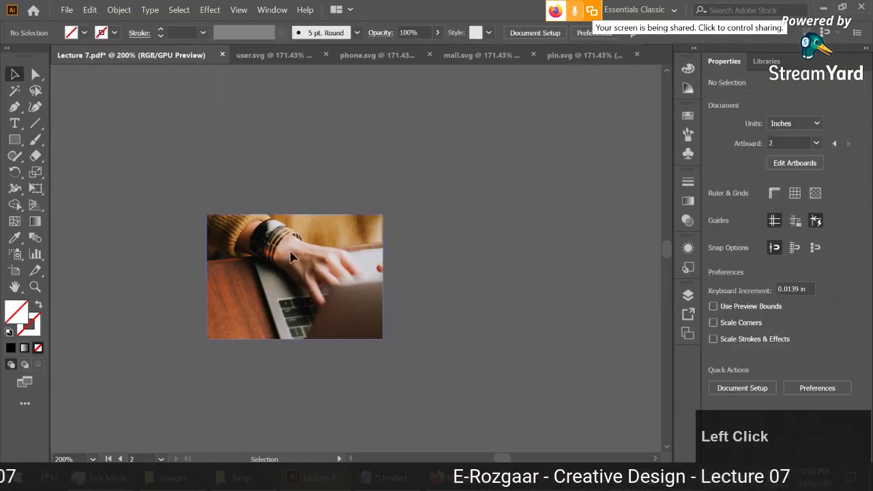
{"action": "right_click", "coordinate": [348, 249]}
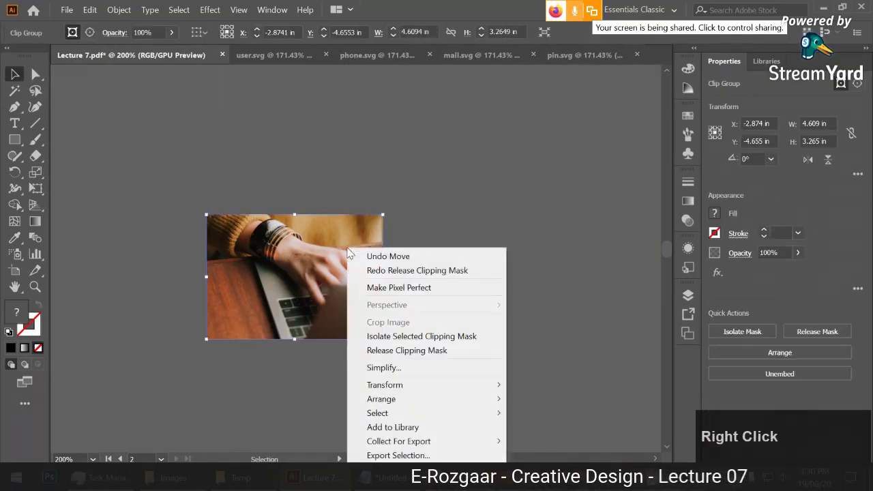
{"action": "left_click", "coordinate": [415, 357]}
{"action": "left_click_drag", "start_coordinate": [341, 239], "coordinate": [414, 226]}
{"action": "key", "text": "Delete"}
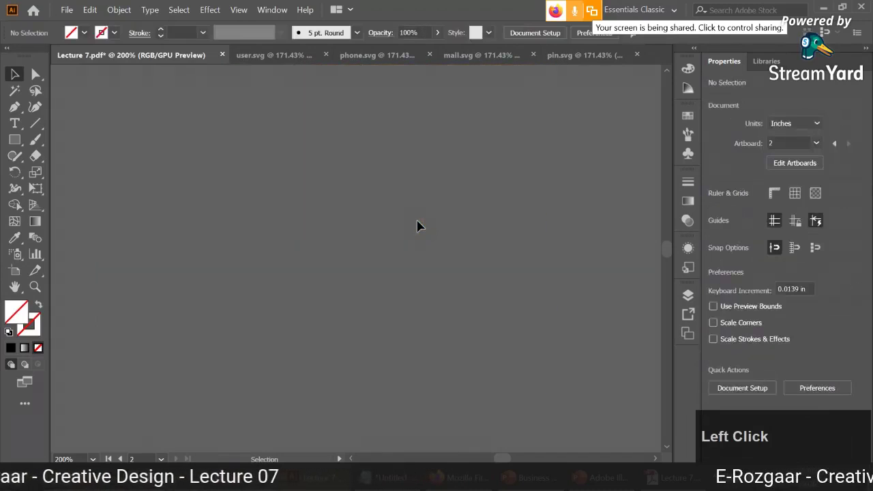
Zoom and pan so the two business cards are centred in view.
{"action": "scroll", "coordinate": [425, 225], "scroll_direction": "down", "scroll_amount": 2}
{"action": "left_click_drag", "start_coordinate": [444, 283], "coordinate": [456, 204]}
{"action": "scroll", "coordinate": [457, 203], "scroll_direction": "up", "scroll_amount": 2}
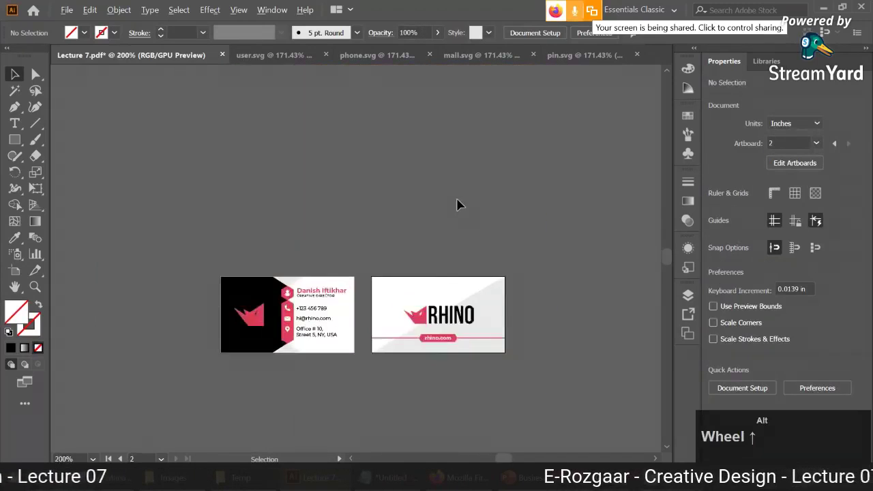
{"action": "left_click_drag", "start_coordinate": [443, 265], "coordinate": [417, 201]}
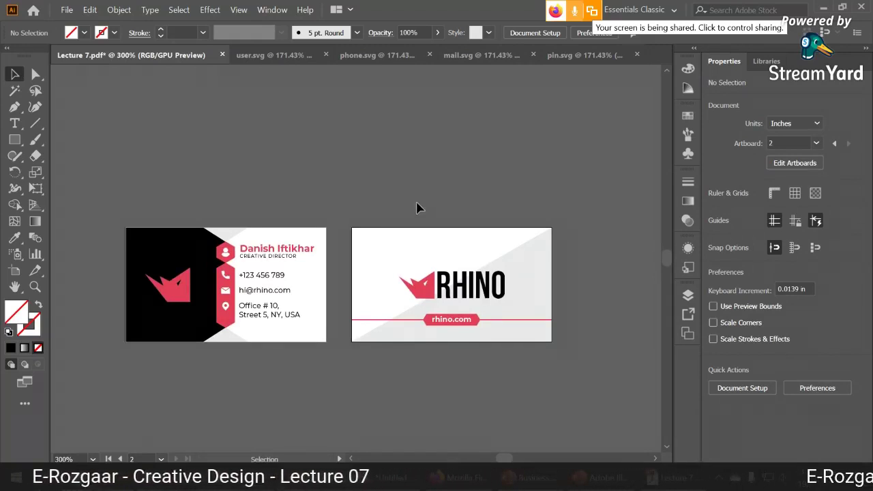
{"action": "key", "text": "super"}
{"action": "scroll", "coordinate": [399, 231], "scroll_direction": "up", "scroll_amount": 1}
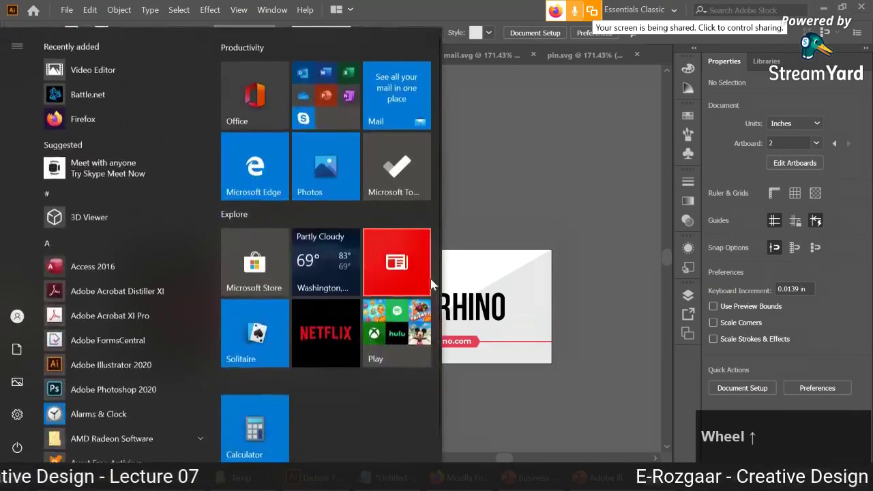
{"action": "left_click", "coordinate": [477, 225]}
{"action": "scroll", "coordinate": [410, 266], "scroll_direction": "up", "scroll_amount": 1}
{"action": "left_click_drag", "start_coordinate": [370, 292], "coordinate": [370, 213]}
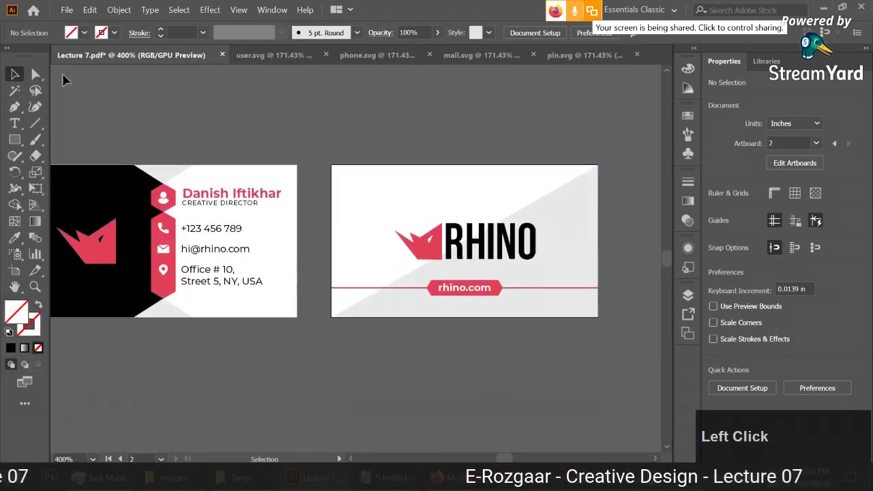
{"action": "left_click", "coordinate": [17, 140]}
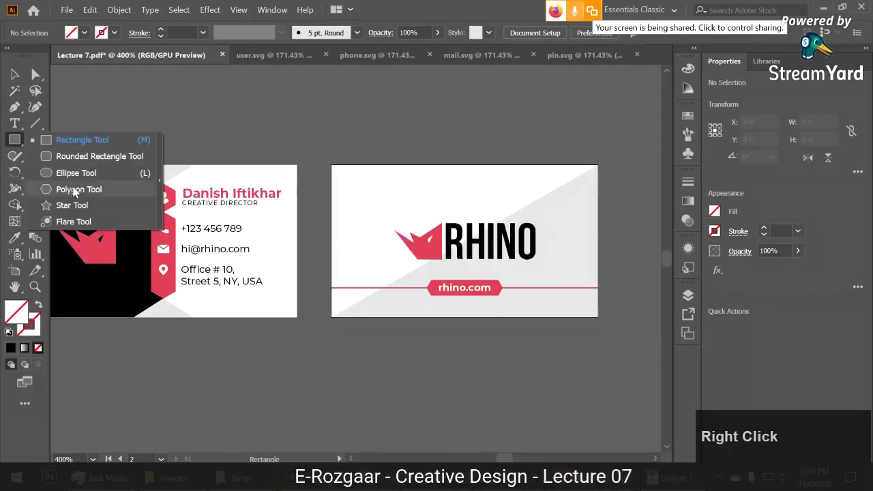
Draw a polygon above the card sides and fill it with green.
{"action": "left_click", "coordinate": [75, 189]}
{"action": "left_click_drag", "start_coordinate": [330, 139], "coordinate": [358, 171]}
{"action": "scroll", "coordinate": [360, 170], "scroll_direction": "up", "scroll_amount": 2}
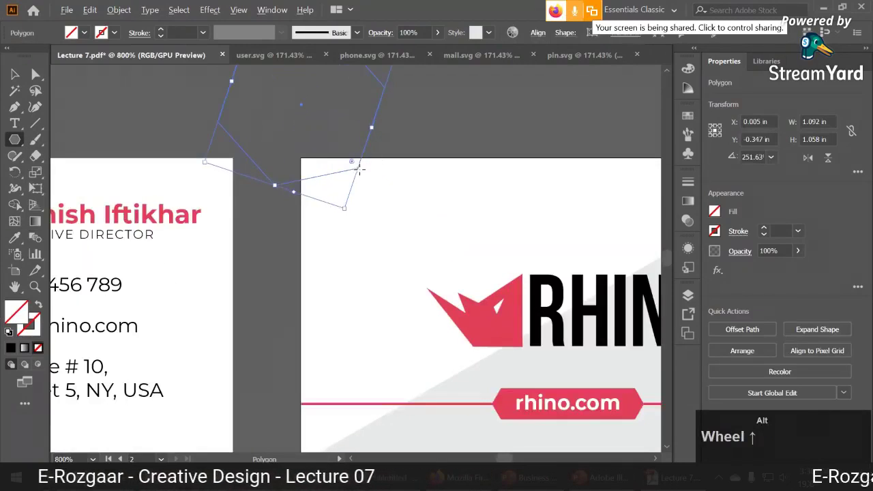
{"action": "left_click", "coordinate": [71, 32]}
{"action": "left_click", "coordinate": [78, 49]}
Delete one corner anchor of the green polygon so it has five sides.
{"action": "key", "text": "space"}
{"action": "left_click_drag", "start_coordinate": [253, 114], "coordinate": [300, 215]}
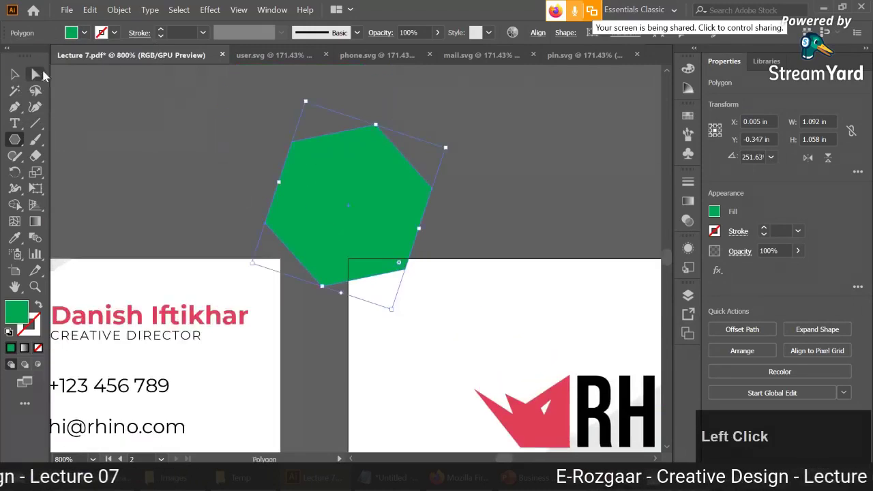
{"action": "left_click", "coordinate": [35, 73]}
{"action": "left_click", "coordinate": [431, 193]}
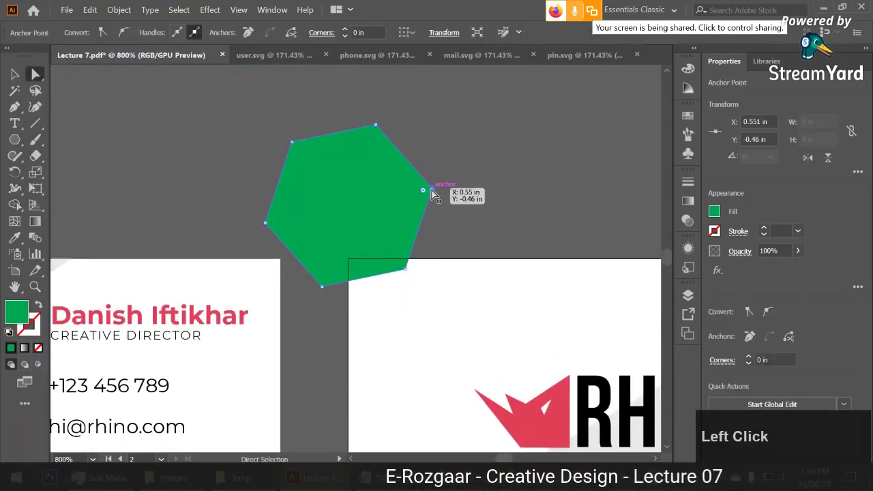
{"action": "key", "text": "Delete"}
Rotate the green shape so its right edge is vertical and move it up.
{"action": "left_click", "coordinate": [15, 74]}
{"action": "left_click", "coordinate": [307, 154]}
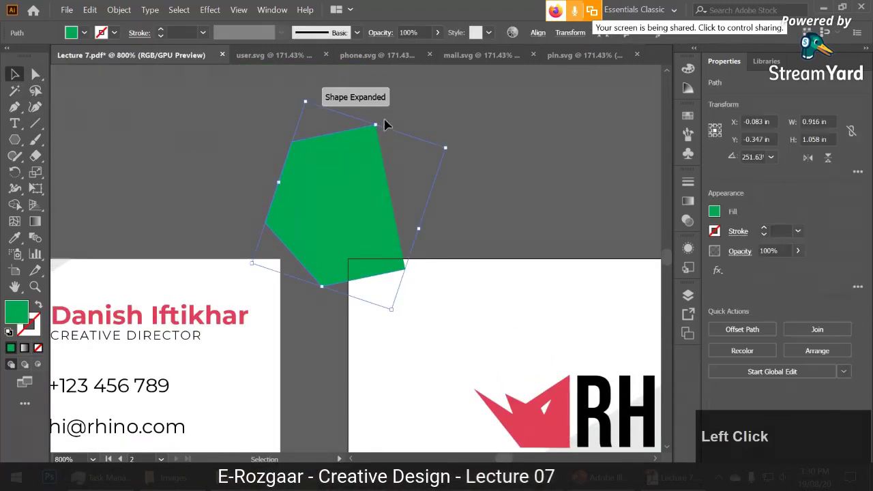
{"action": "left_click_drag", "start_coordinate": [450, 146], "coordinate": [483, 175]}
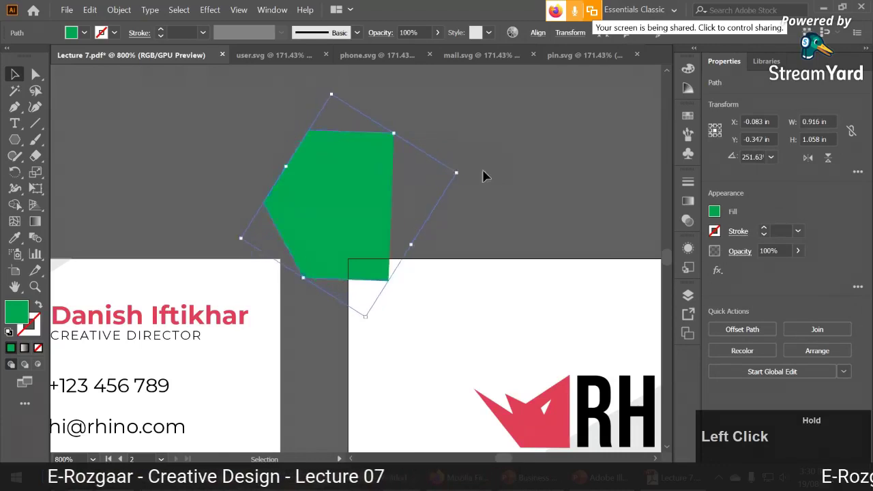
{"action": "left_click_drag", "start_coordinate": [359, 204], "coordinate": [388, 157]}
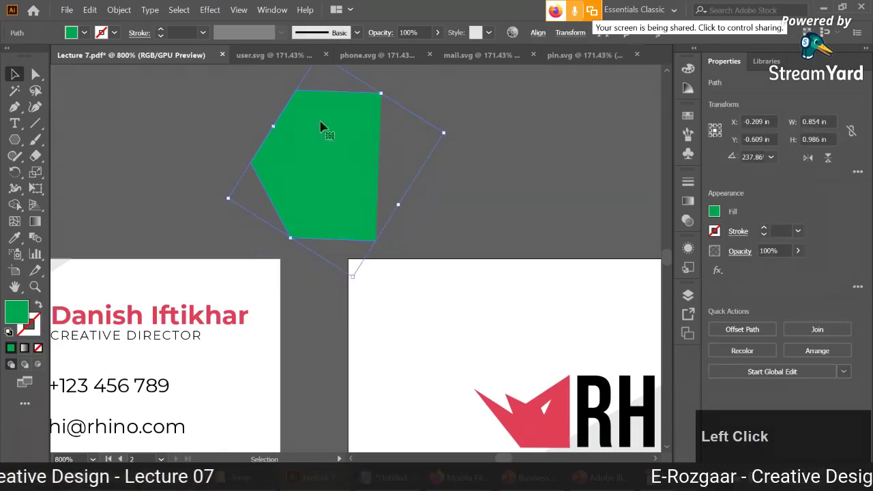
Reflect the green polygon across the vertical axis, checking the preview before confirming.
{"action": "right_click", "coordinate": [346, 154]}
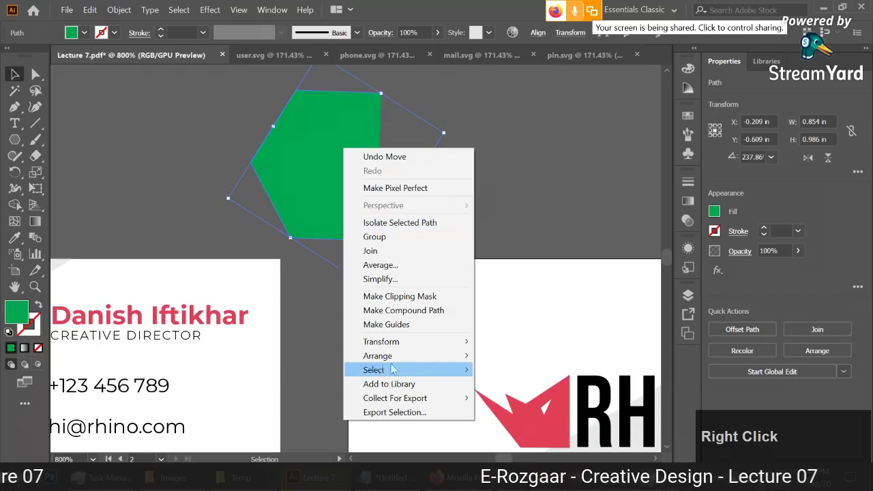
{"action": "mouse_move", "coordinate": [409, 342]}
{"action": "left_click", "coordinate": [545, 387]}
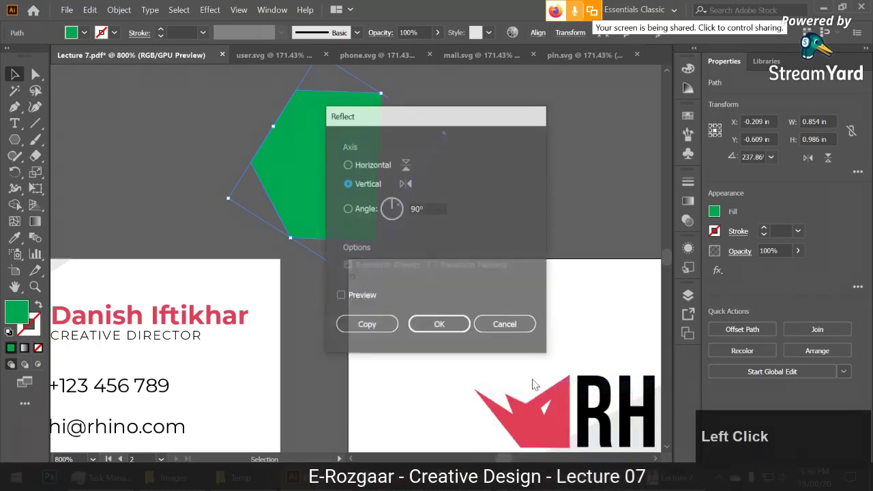
{"action": "left_click", "coordinate": [356, 298]}
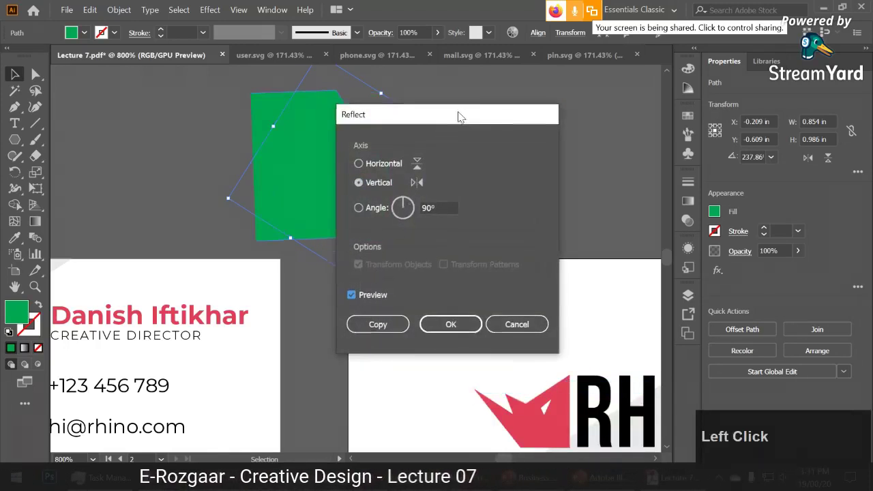
{"action": "left_click_drag", "start_coordinate": [459, 115], "coordinate": [639, 117]}
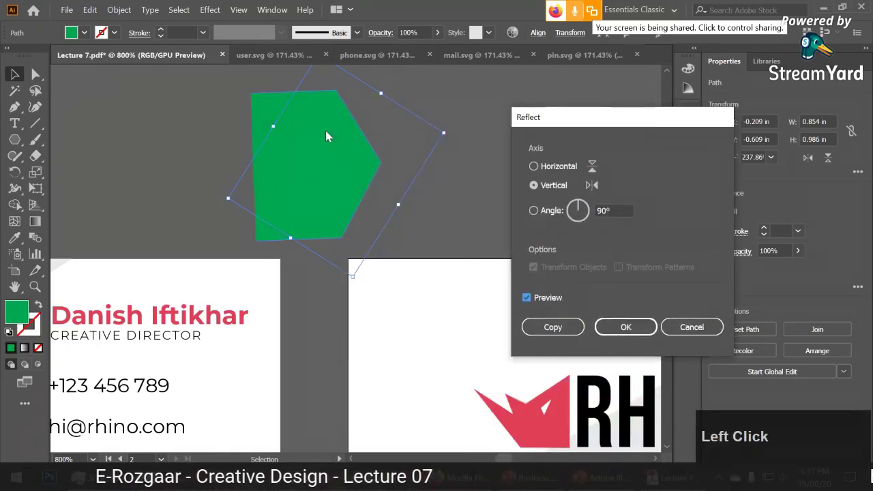
{"action": "left_click", "coordinate": [549, 165]}
{"action": "left_click", "coordinate": [551, 187]}
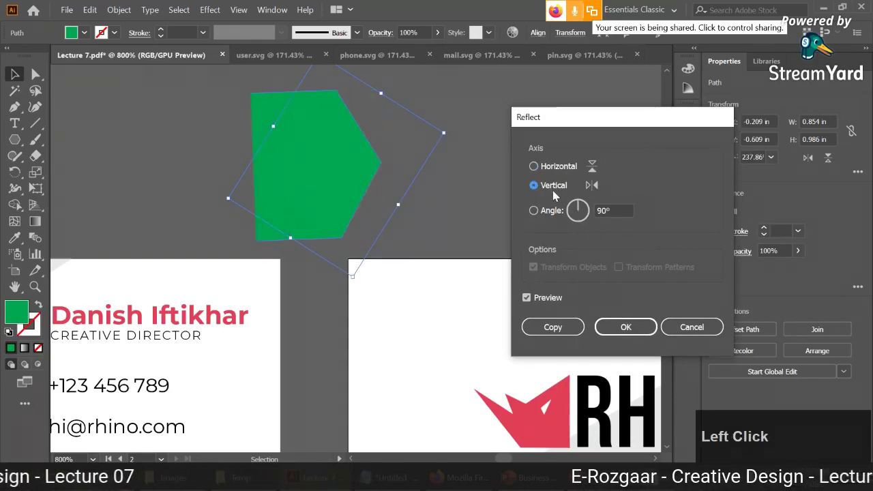
{"action": "left_click", "coordinate": [627, 330]}
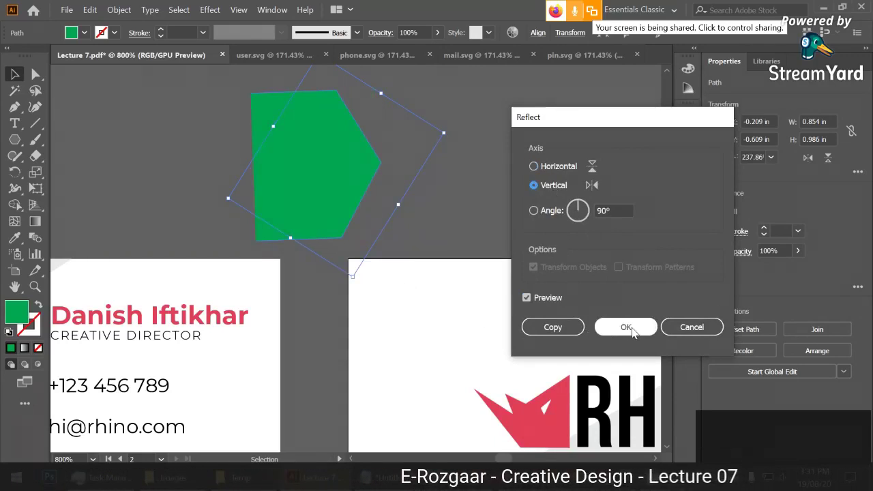
{"action": "left_click", "coordinate": [409, 207]}
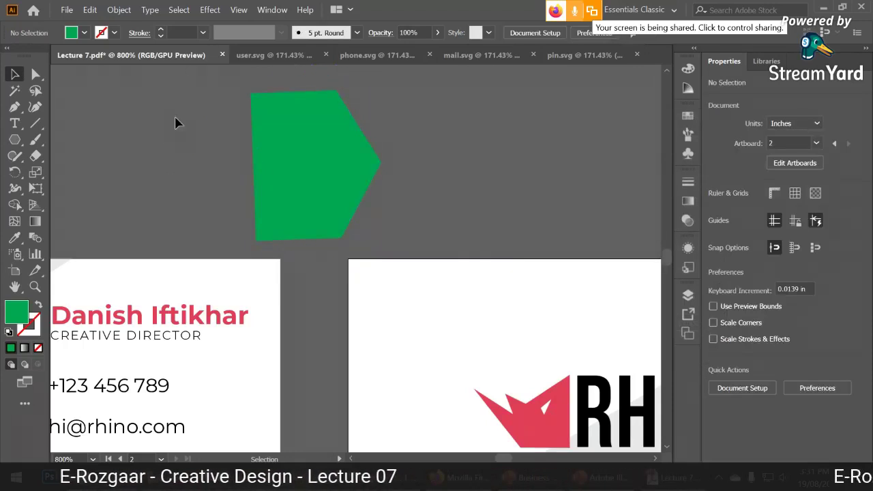
{"action": "left_click", "coordinate": [269, 164]}
Delete the green polygon, zoom out to both business cards, and close Lecture 7.
{"action": "key", "text": "Delete"}
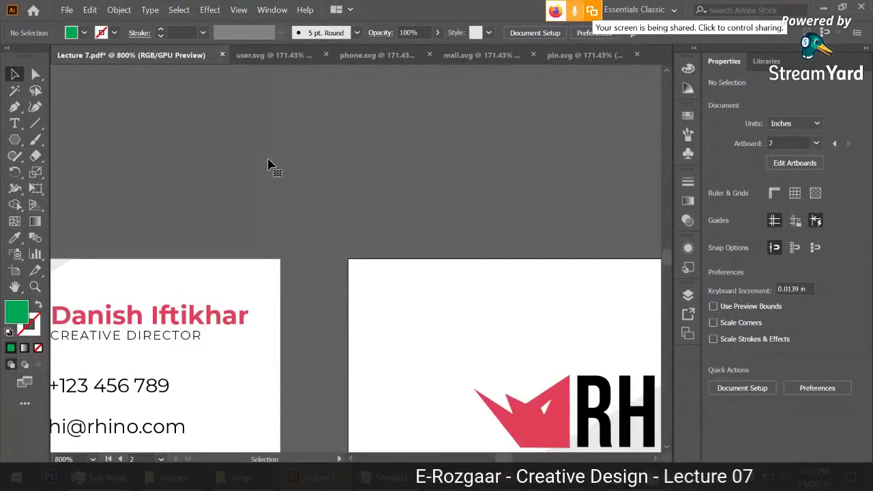
{"action": "scroll", "coordinate": [269, 164], "scroll_direction": "down", "scroll_amount": 1, "text": "alt"}
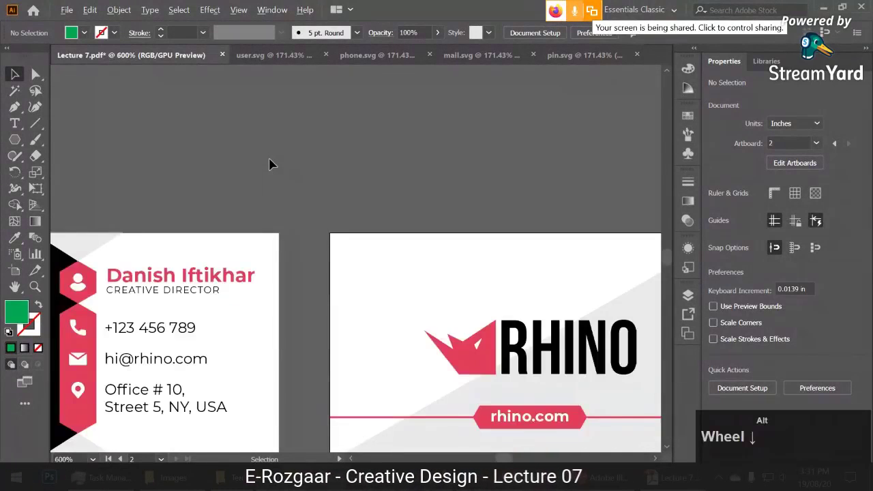
{"action": "scroll", "coordinate": [323, 238], "scroll_direction": "down", "scroll_amount": 1, "text": "alt"}
{"action": "left_click_drag", "start_coordinate": [277, 220], "coordinate": [312, 193]}
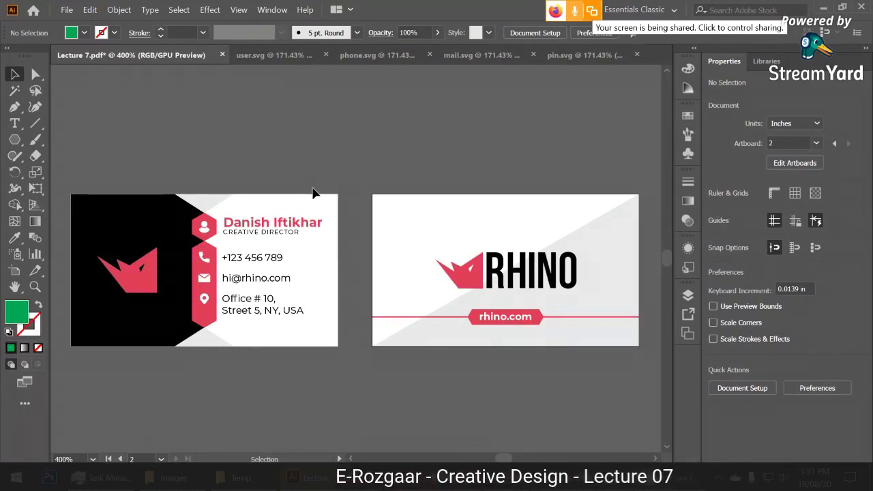
{"action": "left_click", "coordinate": [222, 54]}
Agree to save Lecture 7, close Acrobat holding the PDF, and dismiss the can't-save error.
{"action": "left_click", "coordinate": [437, 256]}
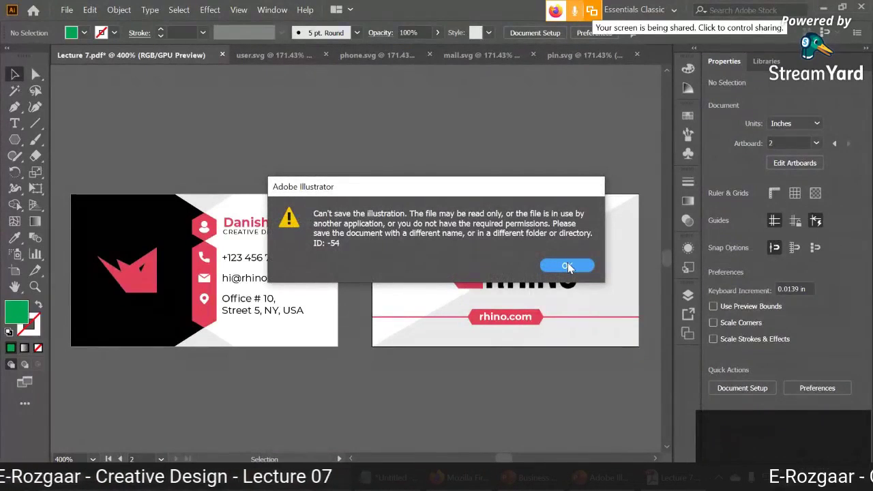
{"action": "left_click", "coordinate": [663, 477]}
{"action": "left_click", "coordinate": [867, 5]}
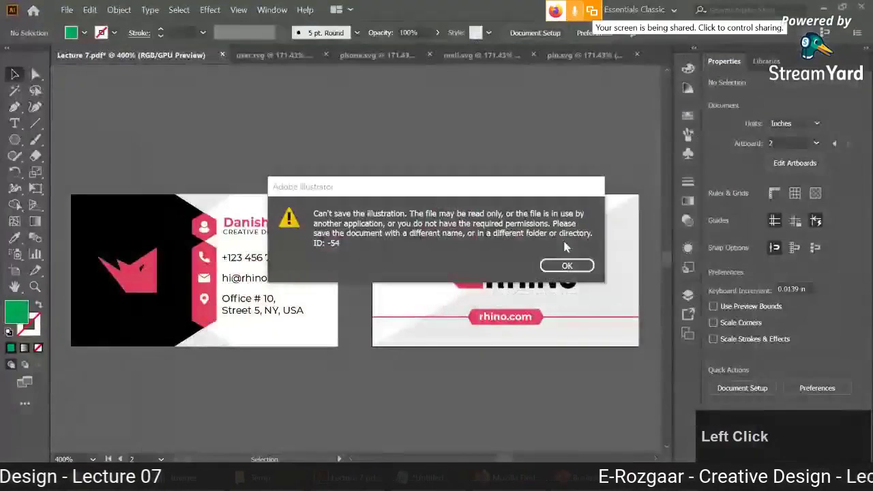
{"action": "left_click", "coordinate": [566, 263]}
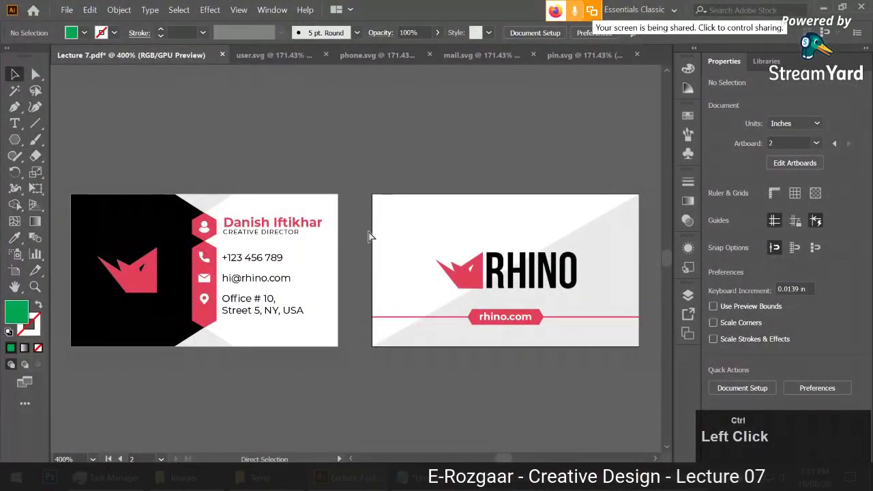
Quit Acrobat, close Lecture 7.pdf in Illustrator, and switch to File Explorer.
{"action": "left_click", "coordinate": [232, 62]}
{"action": "key", "text": "ctrl+p"}
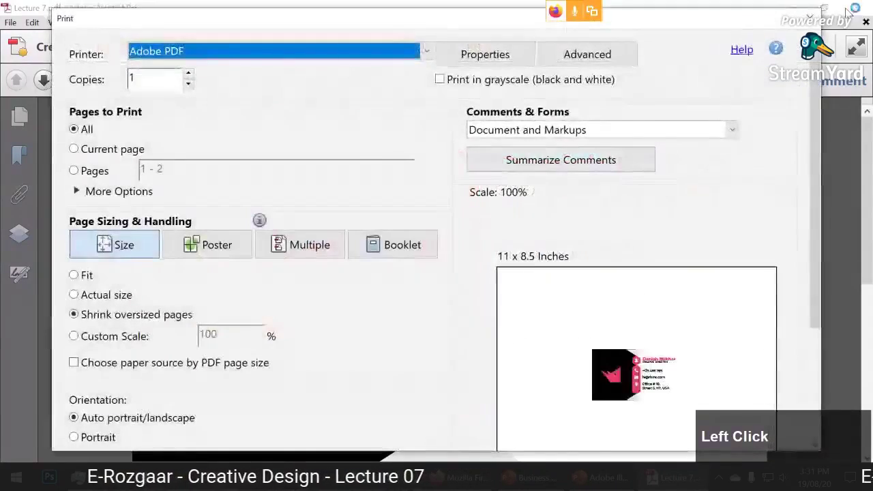
{"action": "left_click", "coordinate": [809, 19]}
{"action": "left_click", "coordinate": [867, 5]}
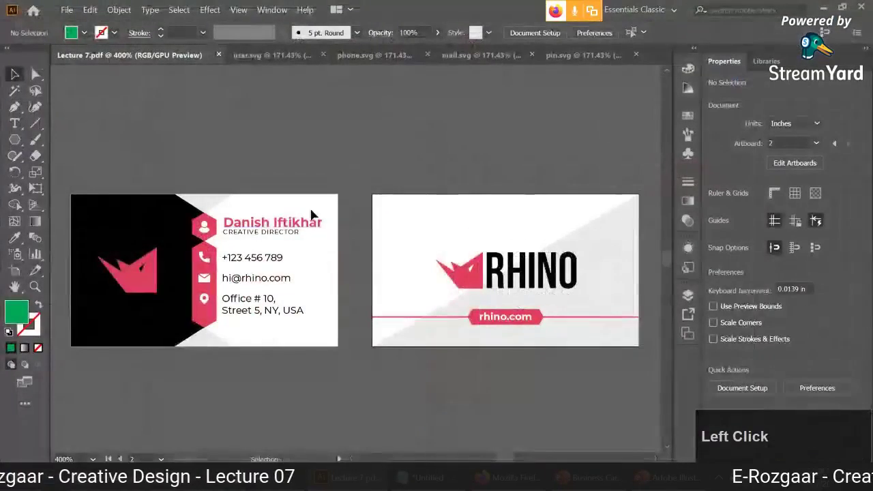
{"action": "left_click", "coordinate": [218, 54]}
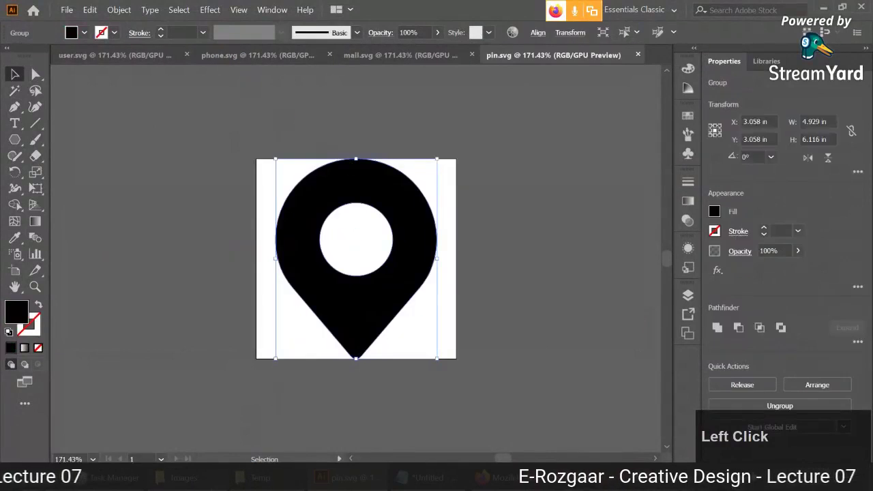
{"action": "key", "text": "alt+Tab"}
Drag Lecture 7.pdf from the Images folder into Illustrator to reopen it.
{"action": "left_click", "coordinate": [618, 101]}
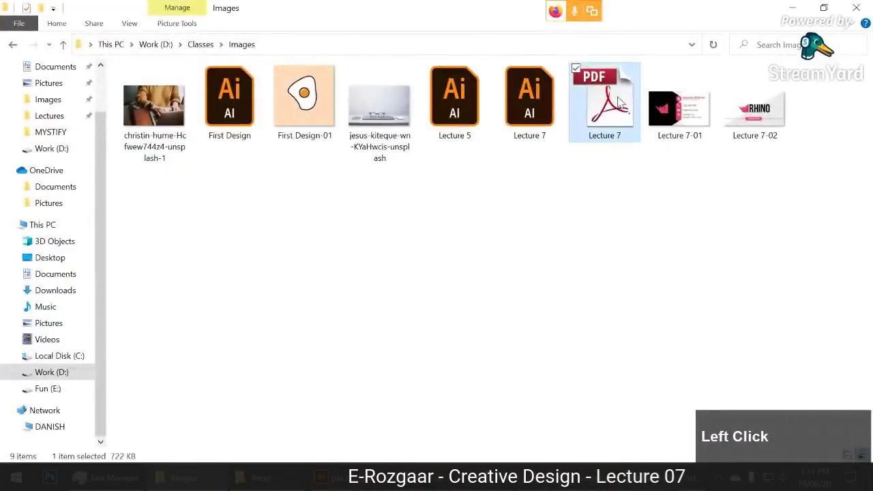
{"action": "left_click_drag", "start_coordinate": [615, 109], "coordinate": [544, 48]}
{"action": "key", "text": "alt+Tab"}
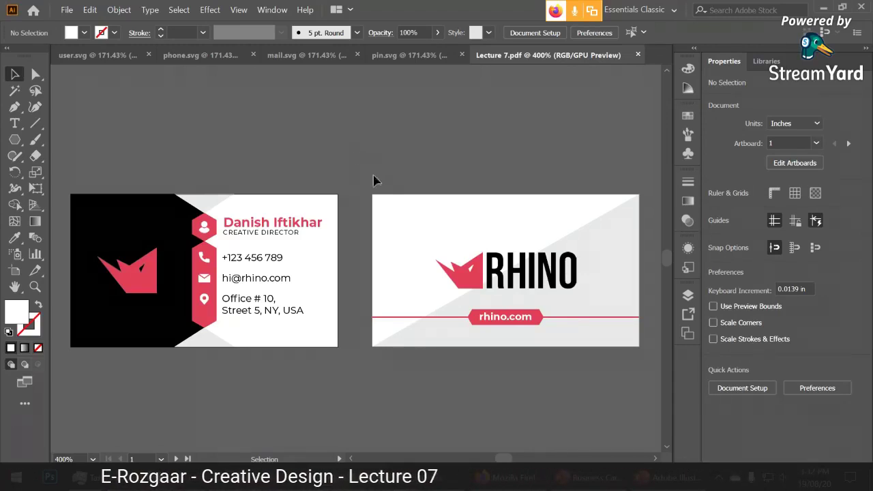
{"action": "scroll", "coordinate": [343, 220], "scroll_direction": "up", "scroll_amount": 3}
{"action": "left_click_drag", "start_coordinate": [70, 335], "coordinate": [265, 240]}
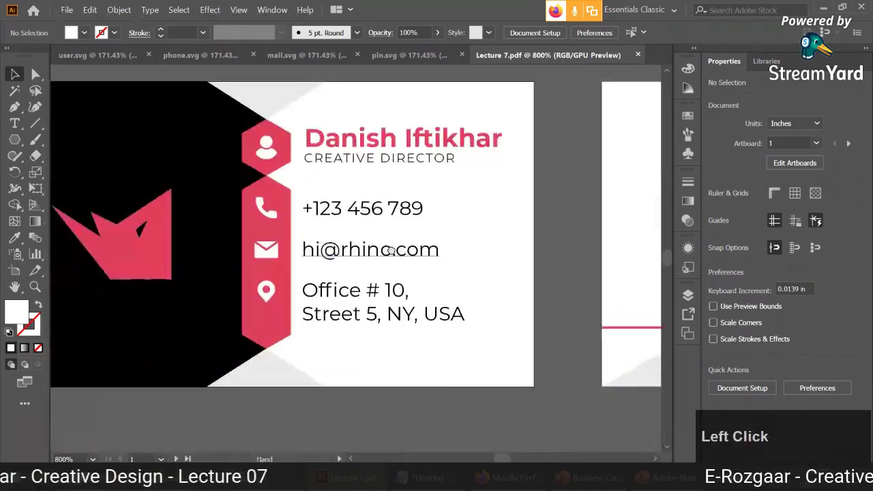
{"action": "left_click", "coordinate": [266, 240]}
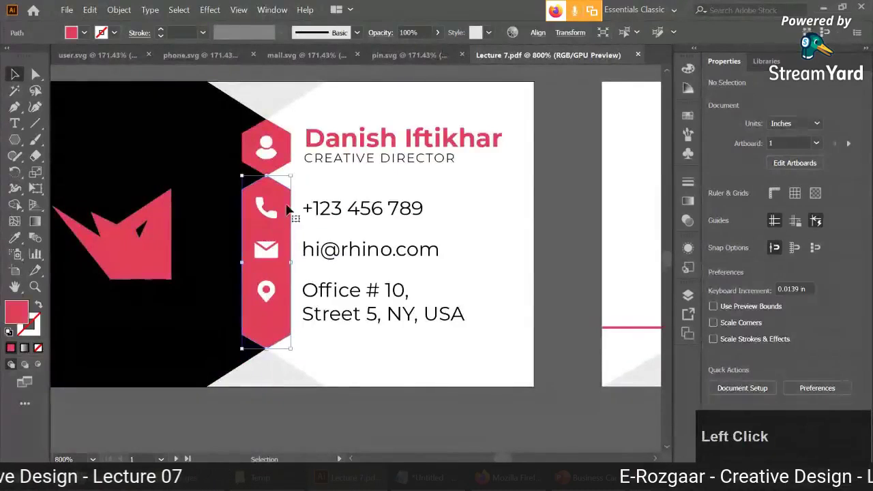
{"action": "left_click", "coordinate": [571, 32]}
{"action": "left_click", "coordinate": [533, 54]}
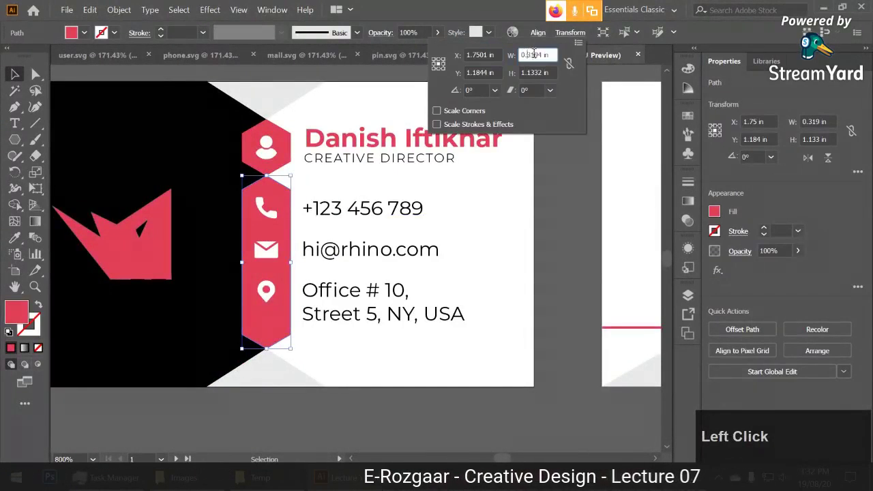
{"action": "left_click", "coordinate": [532, 72]}
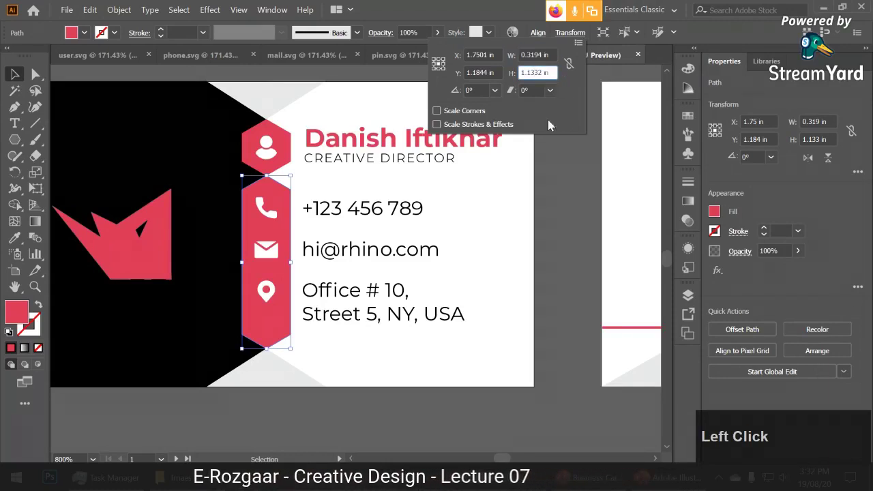
{"action": "left_click", "coordinate": [479, 55]}
{"action": "left_click", "coordinate": [498, 72]}
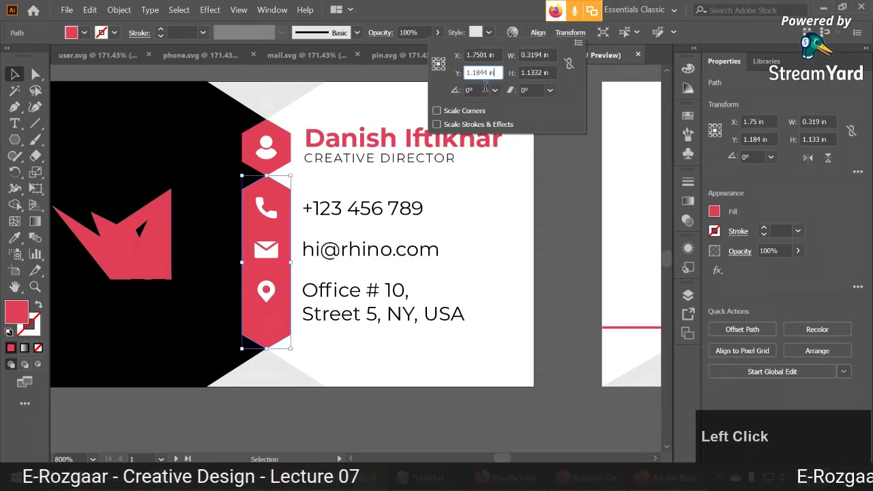
{"action": "left_click", "coordinate": [569, 199]}
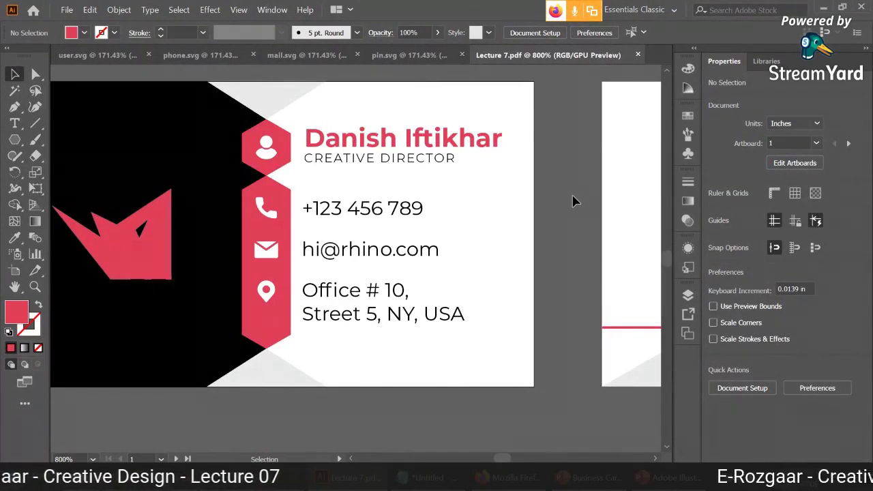
{"action": "scroll", "coordinate": [573, 201], "scroll_direction": "down", "scroll_amount": 2}
{"action": "mouse_move", "coordinate": [574, 198]}
{"action": "left_mouse_down"}
{"action": "mouse_move", "coordinate": [594, 181]}
{"action": "mouse_move", "coordinate": [375, 180]}
{"action": "left_mouse_up"}
{"action": "left_click", "coordinate": [525, 170]}
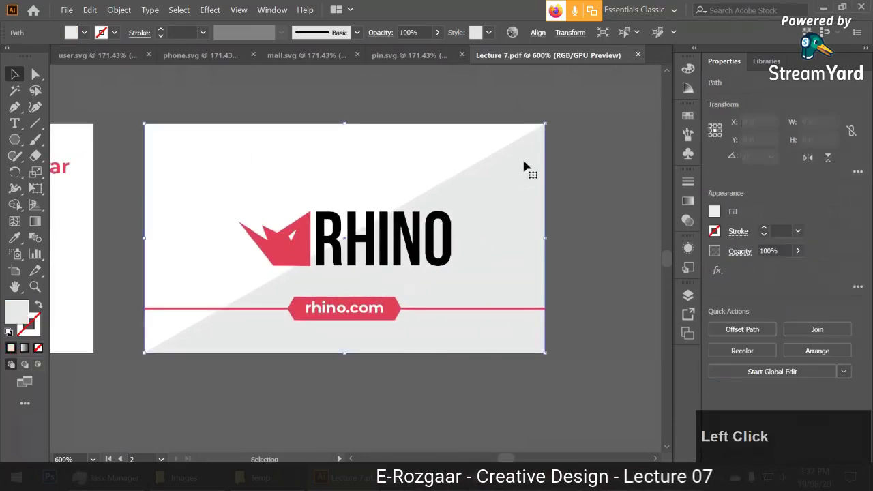